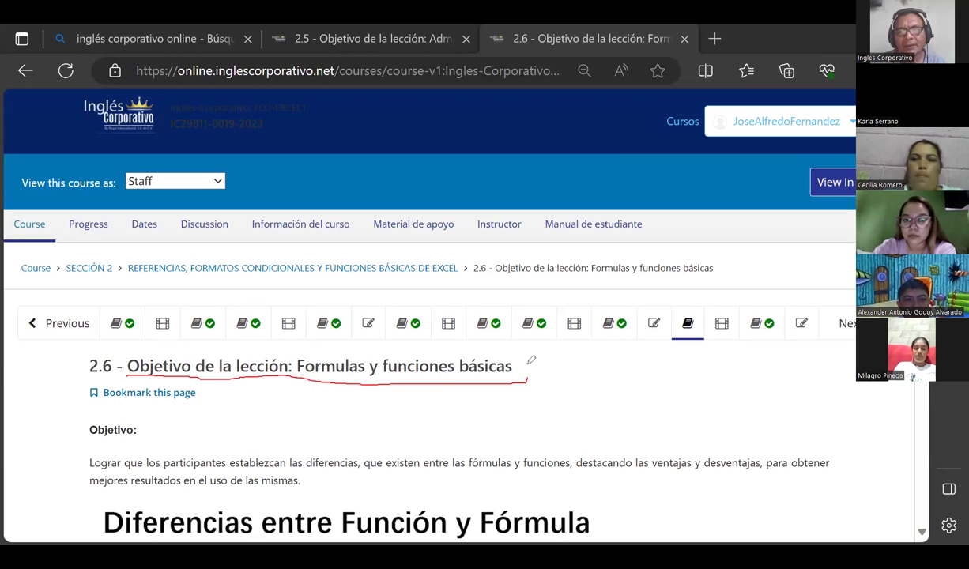
Outline the lesson 2.6 title, circle its number, and start scrolling into the lesson
left_click_drag(471, 350, 352, 348)
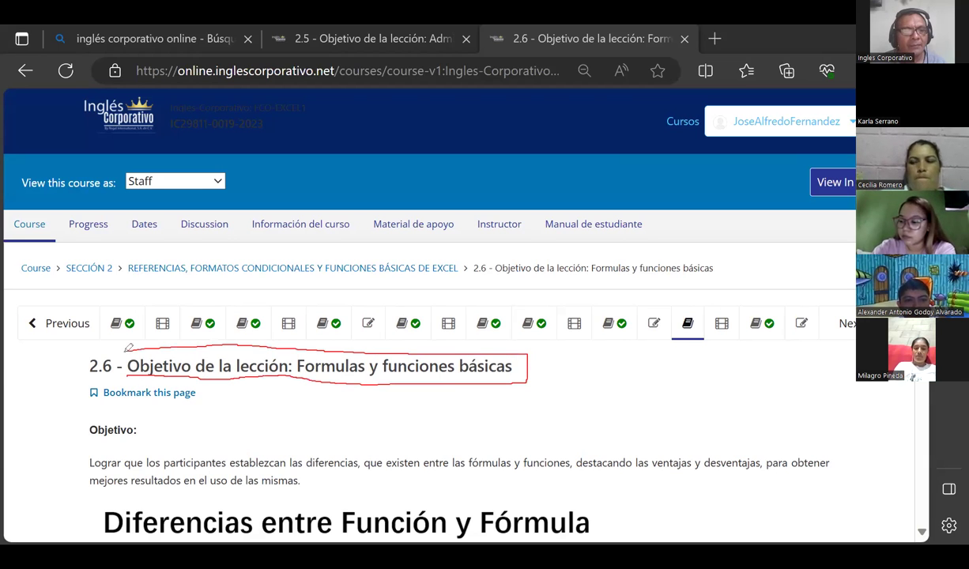
left_click_drag(117, 353, 118, 355)
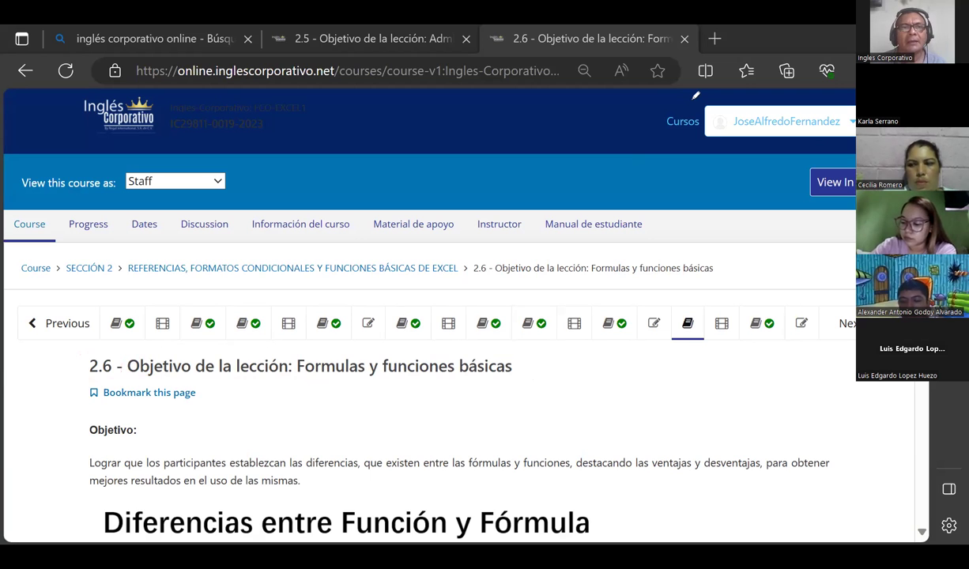
scroll(409, 356, "down", 1)
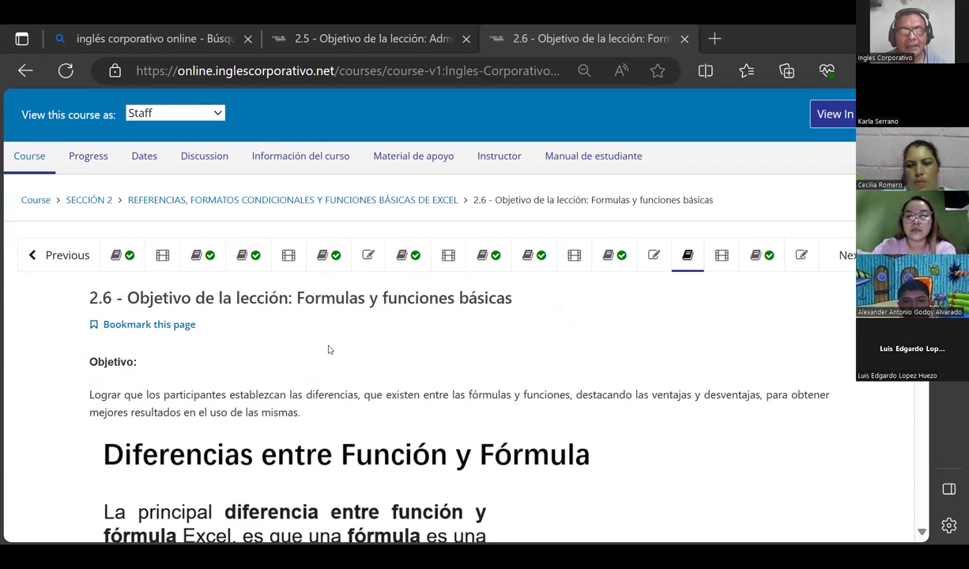
scroll(219, 361, "down", 1)
scroll(218, 364, "down", 1)
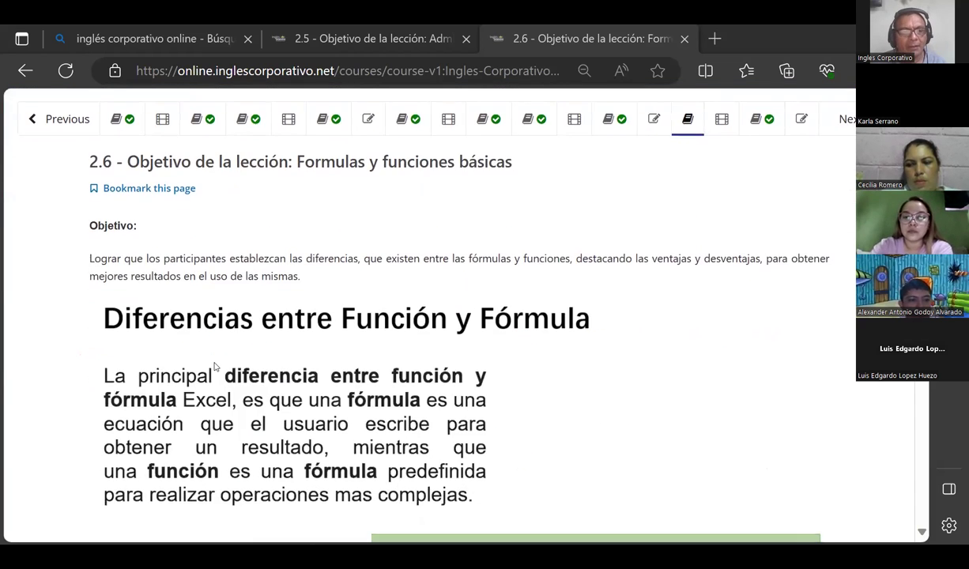
Scroll through the rest of the lesson page, back up, then switch to the Clase10 sección2 workbook
scroll(215, 366, "down", 1)
scroll(215, 366, "down", 1)
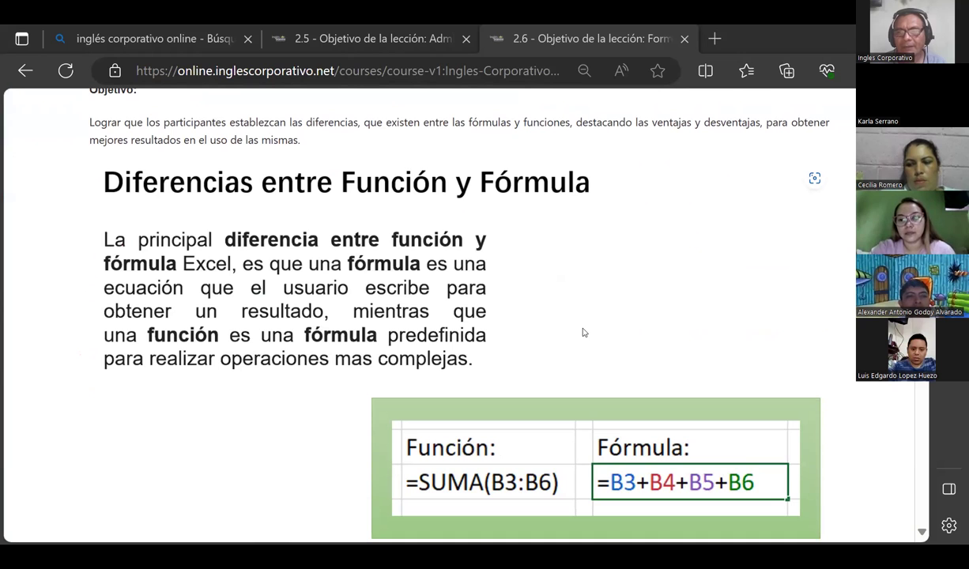
scroll(600, 320, "down", 1)
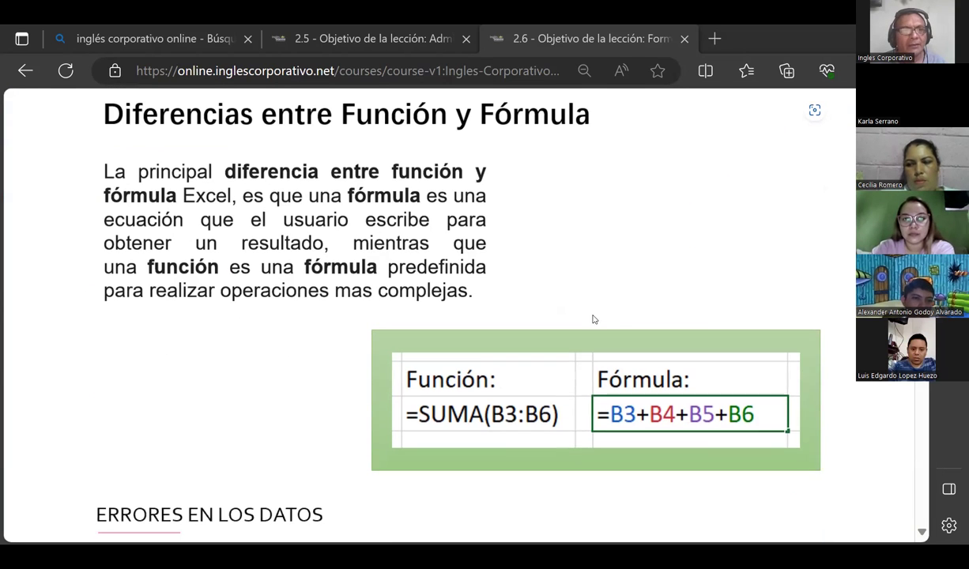
scroll(597, 289, "up", 1)
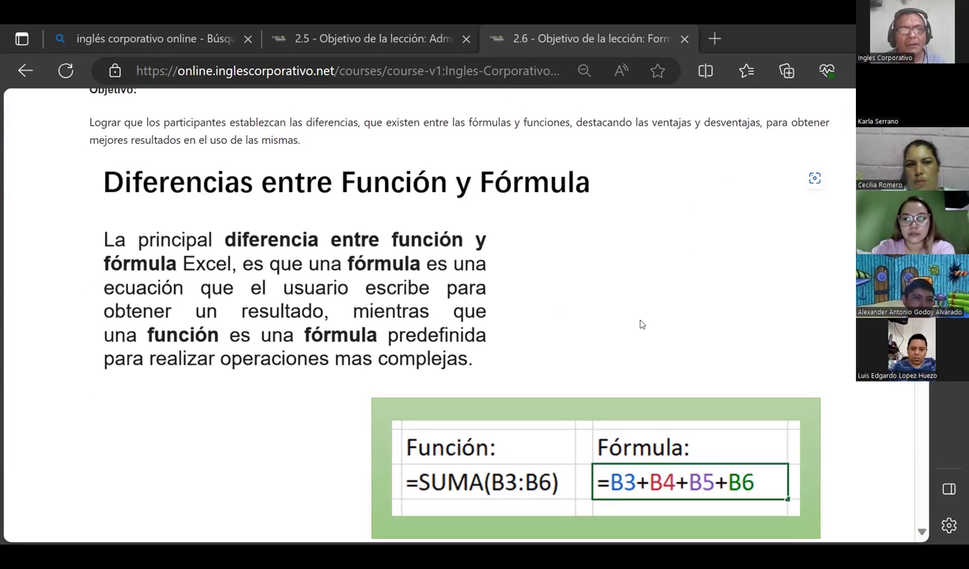
scroll(640, 332, "up", 2)
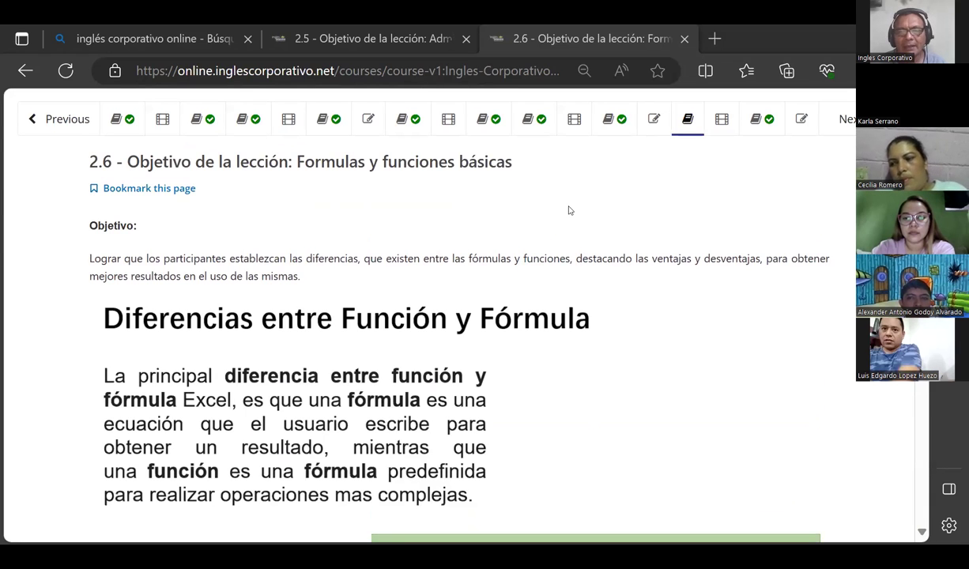
key("alt+Tab")
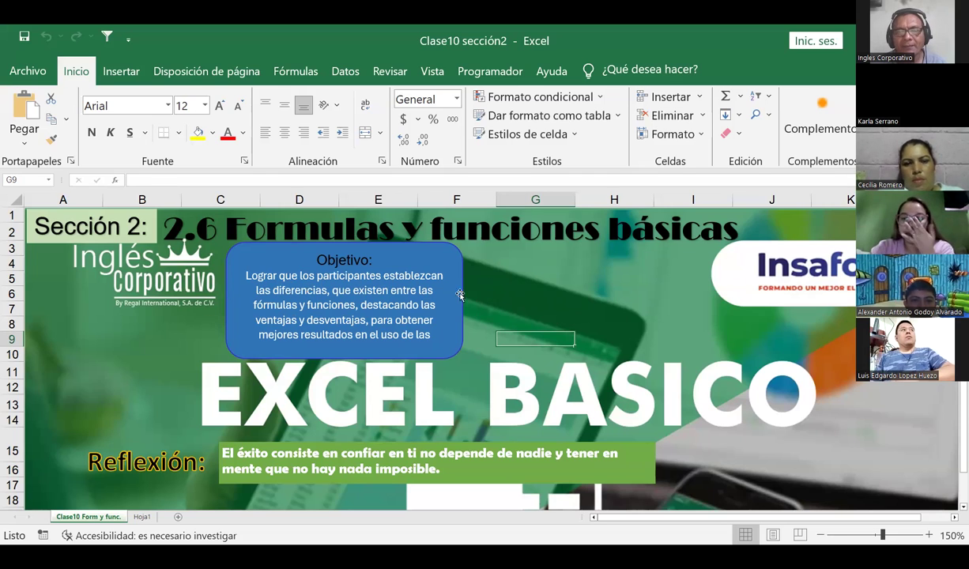
left_click(454, 257)
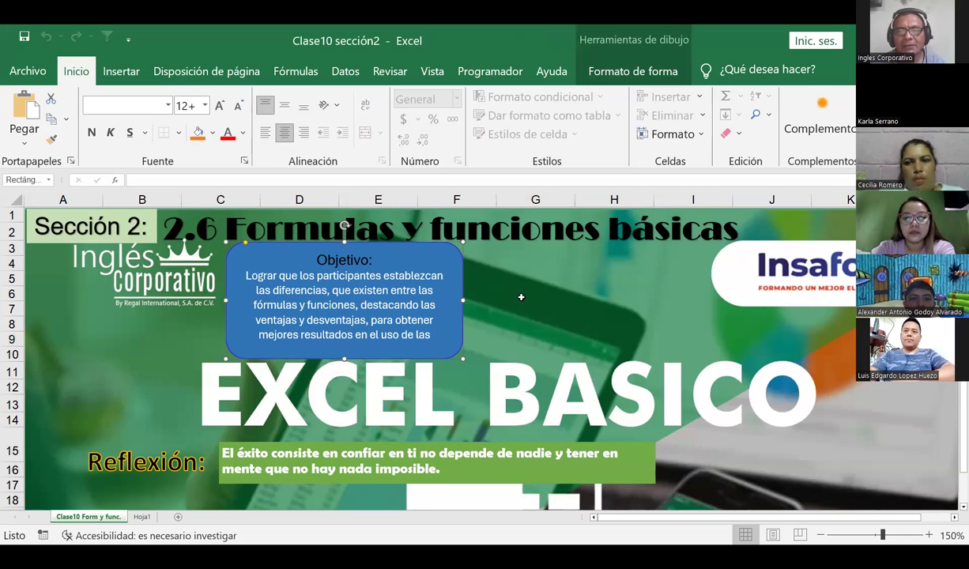
left_click(545, 302)
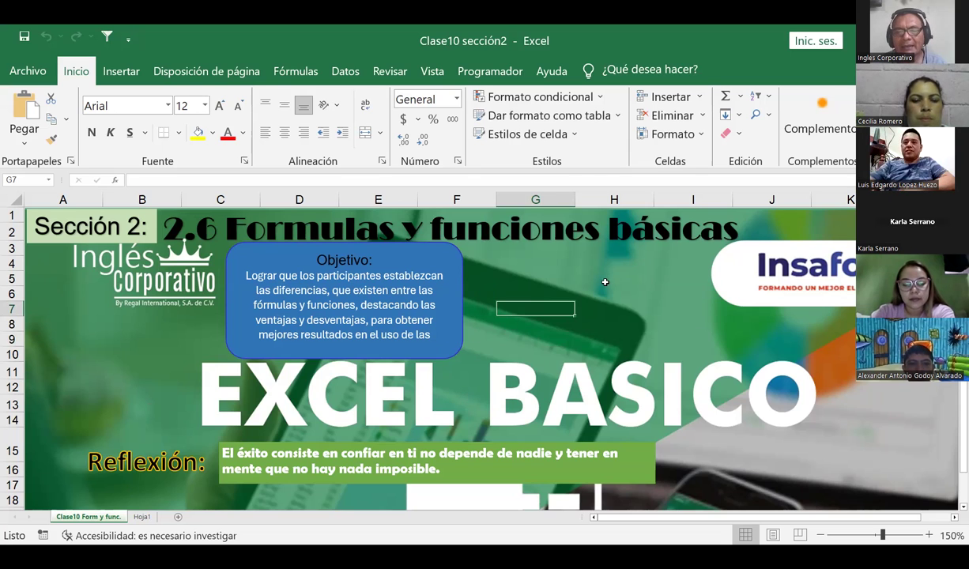
left_click(506, 247)
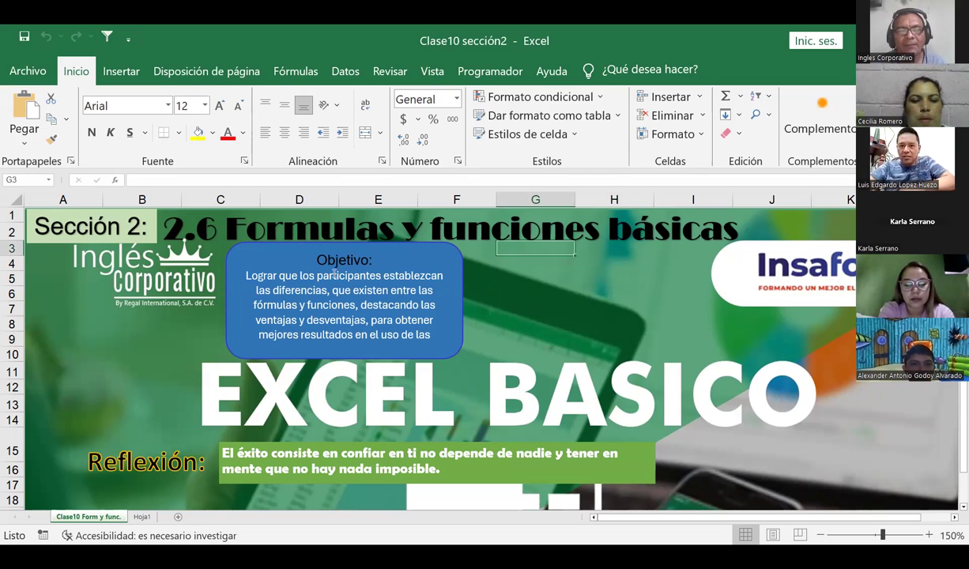
left_click(322, 251)
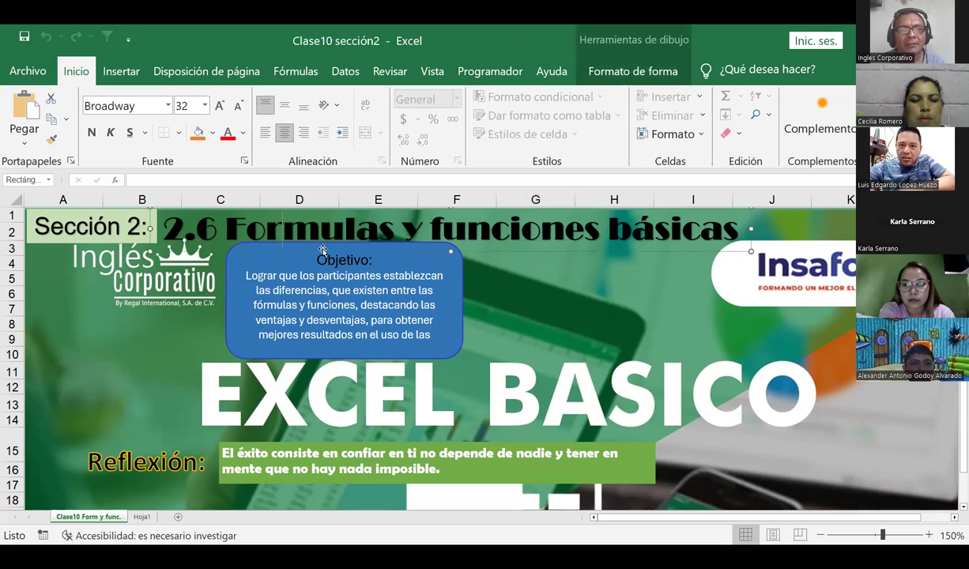
left_click(463, 289)
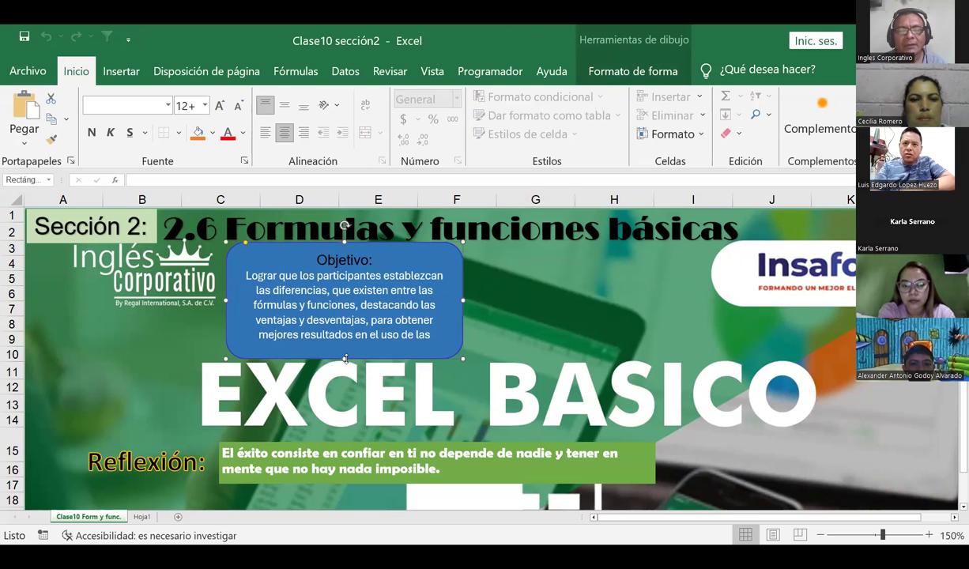
Adjust the Objetivo box's height, widen it so its text fits, and nudge it slightly right
left_click_drag(345, 359, 343, 364)
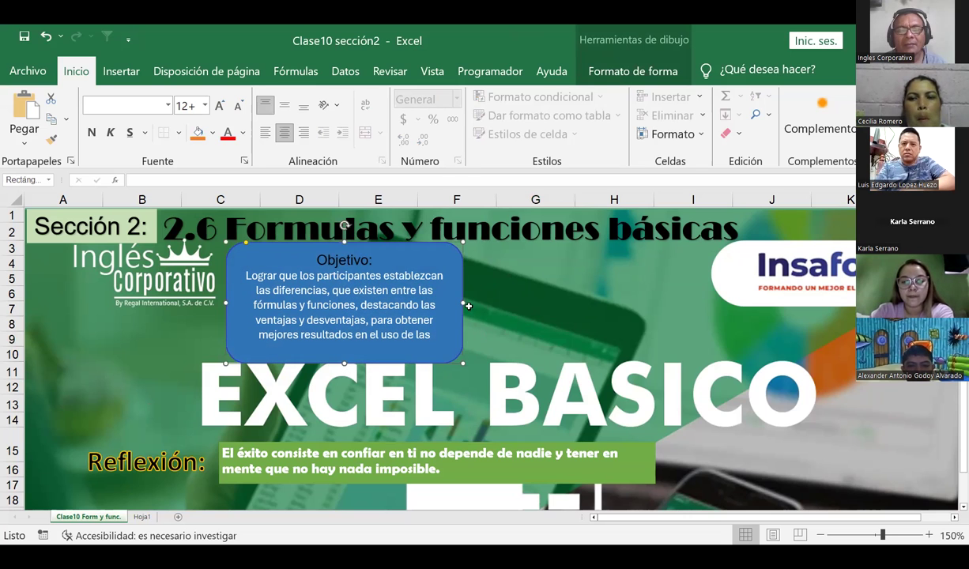
left_click_drag(464, 304, 504, 303)
left_click(569, 295)
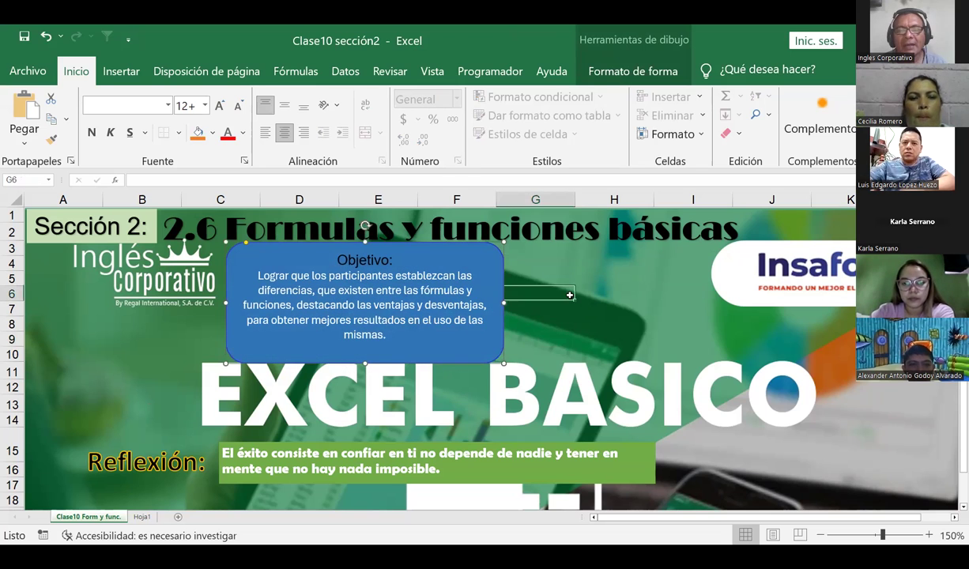
key("Down")
key("Down")
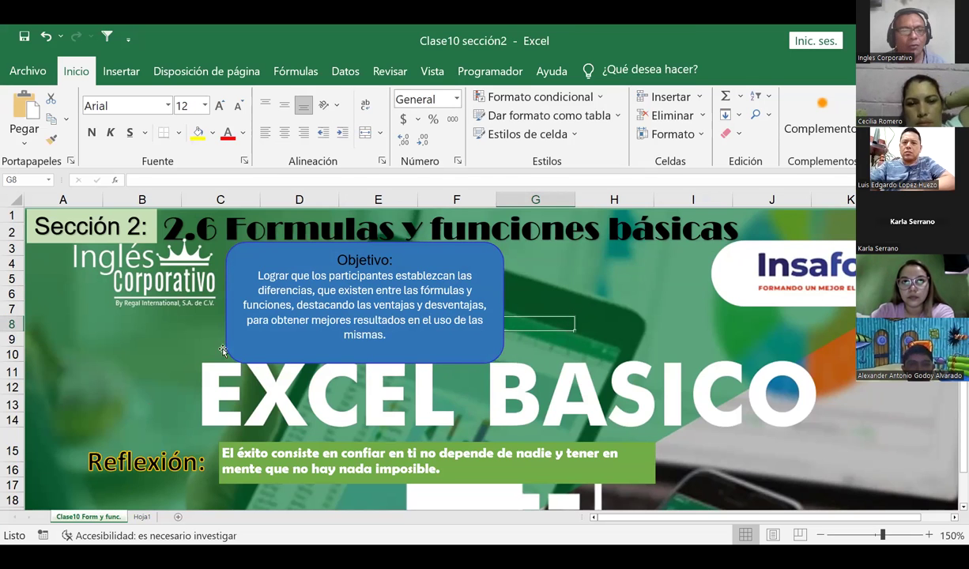
left_click_drag(336, 364, 345, 362)
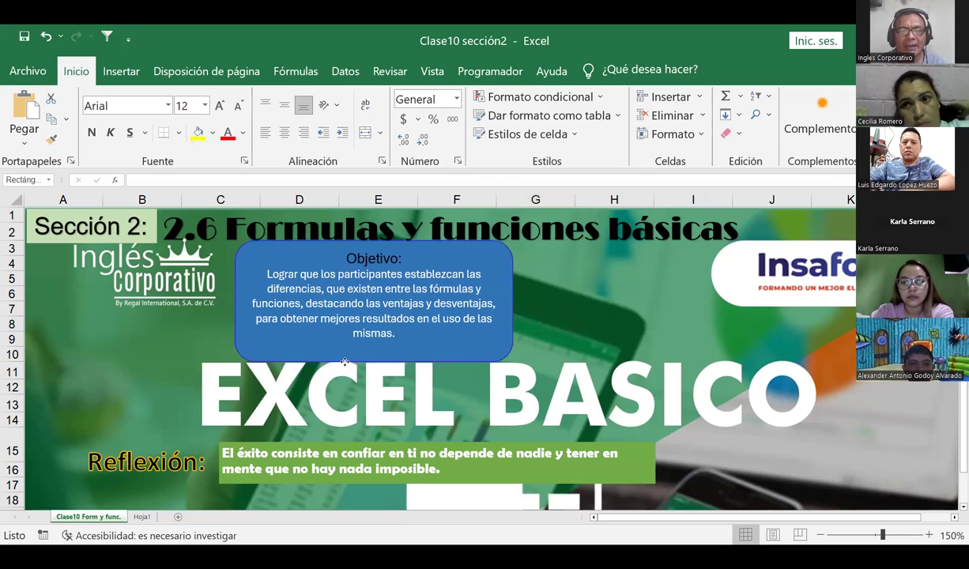
left_click(662, 317)
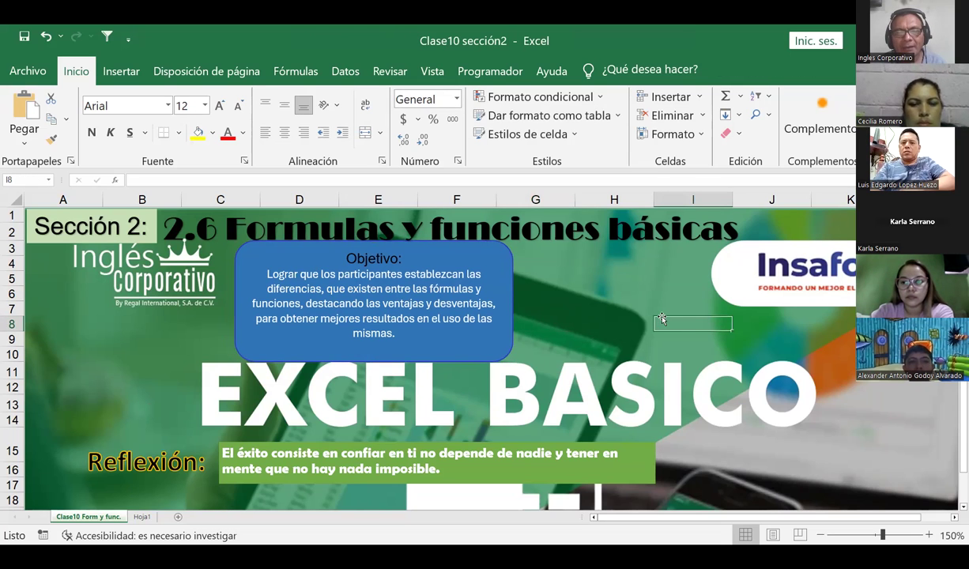
Click between cells H5, H8, H4, H7 and the Objetivo box on the title sheet, then scroll
left_click(581, 275)
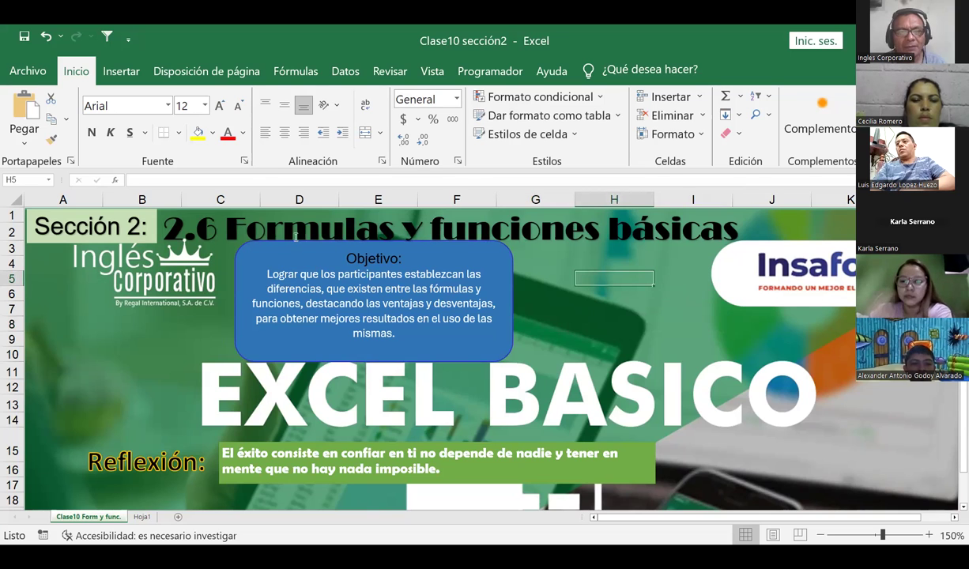
left_click(265, 243)
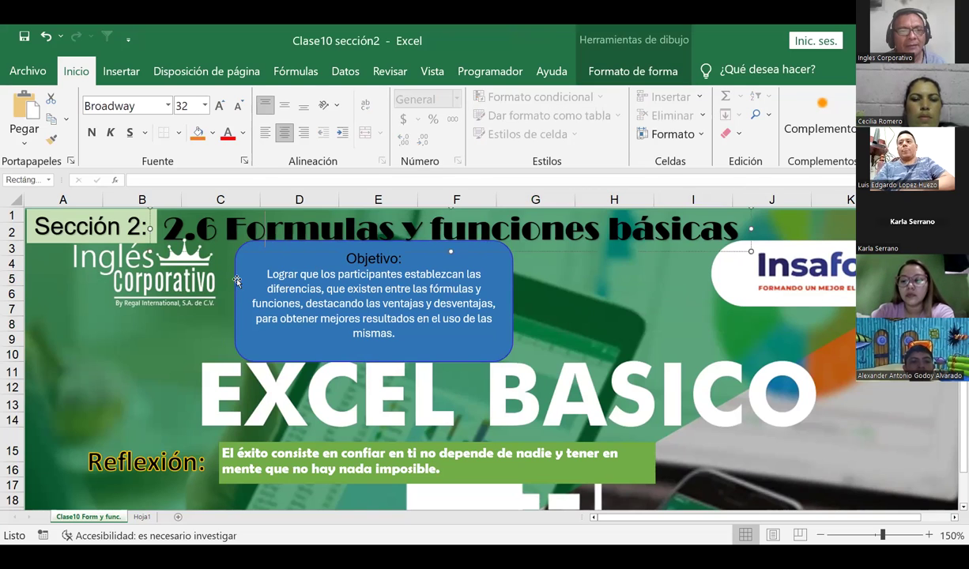
left_click(561, 283)
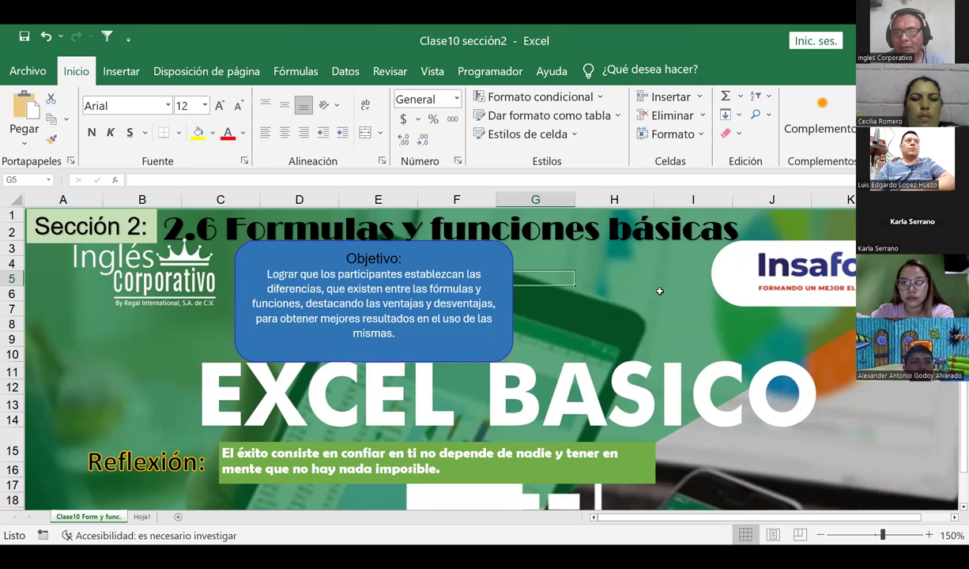
left_click(374, 360)
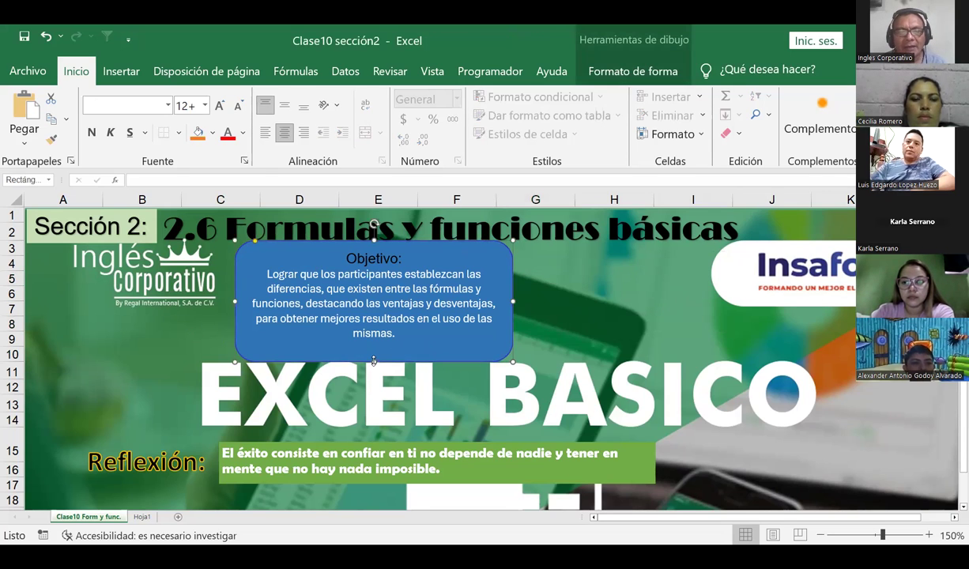
left_click(629, 279)
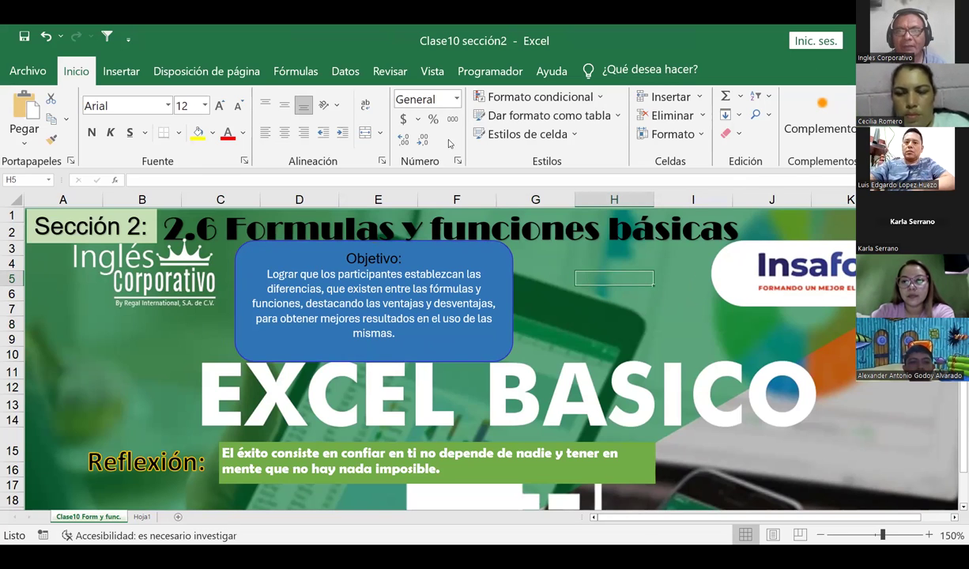
key("Down")
key("Down")
key("Down")
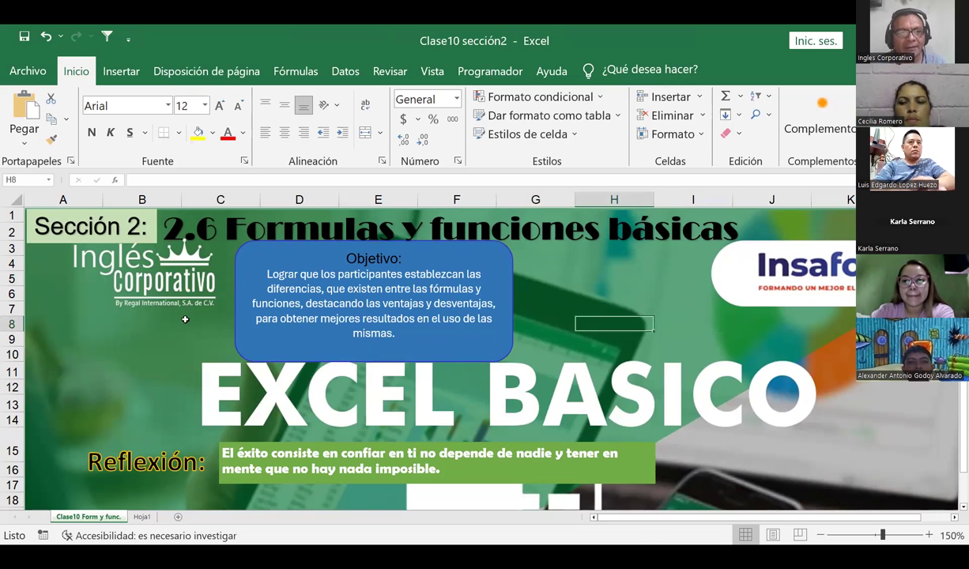
left_click(588, 263)
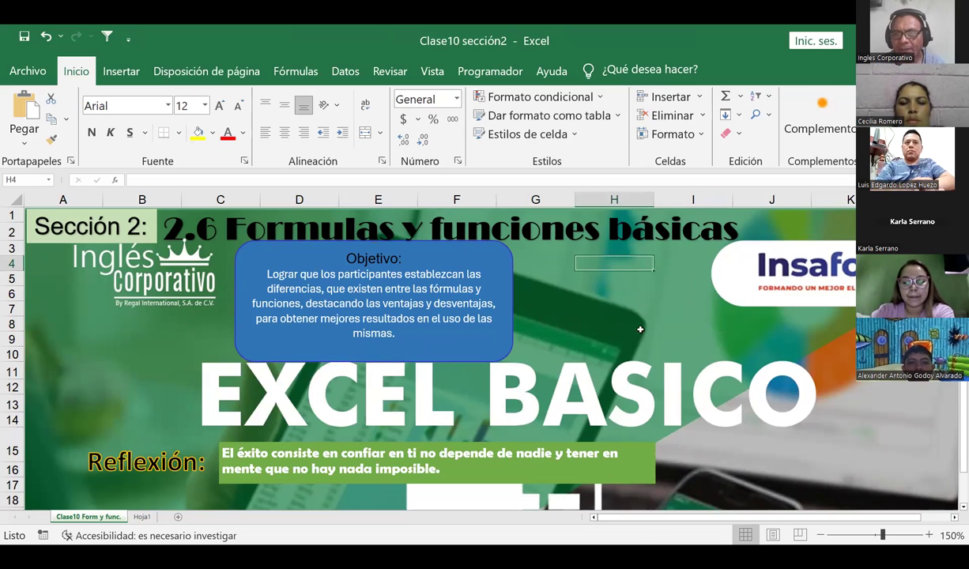
left_click(585, 307)
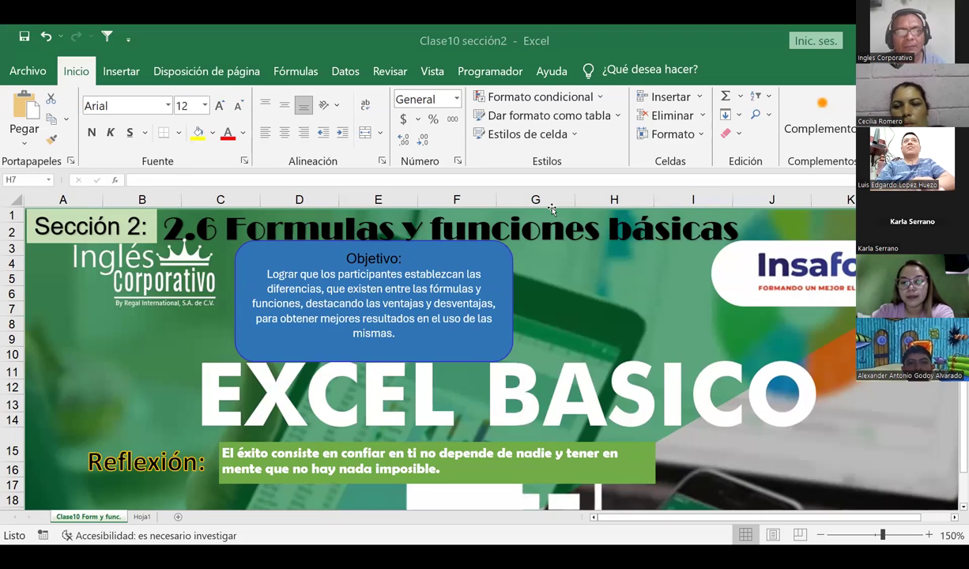
scroll(573, 309, "down", 1)
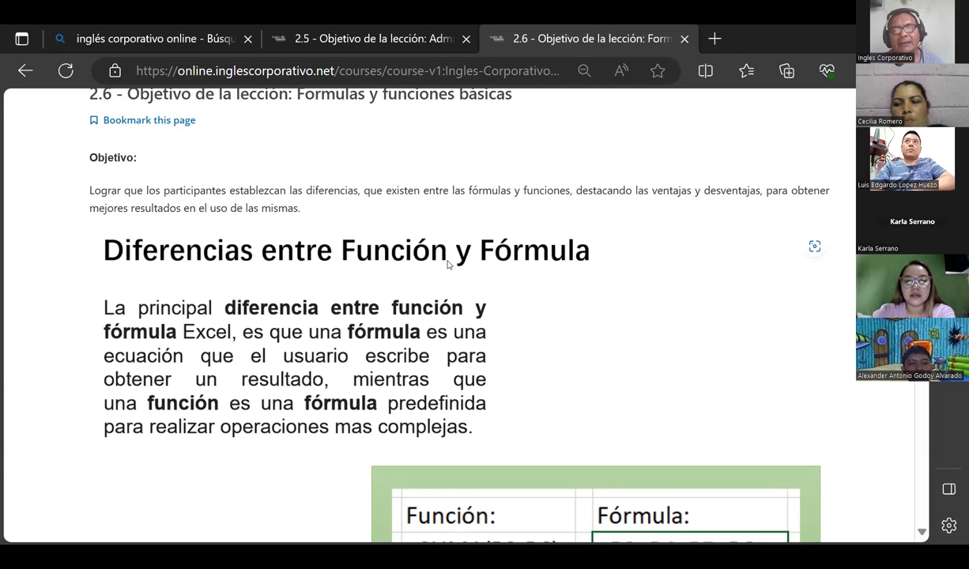
scroll(584, 309, "down", 3)
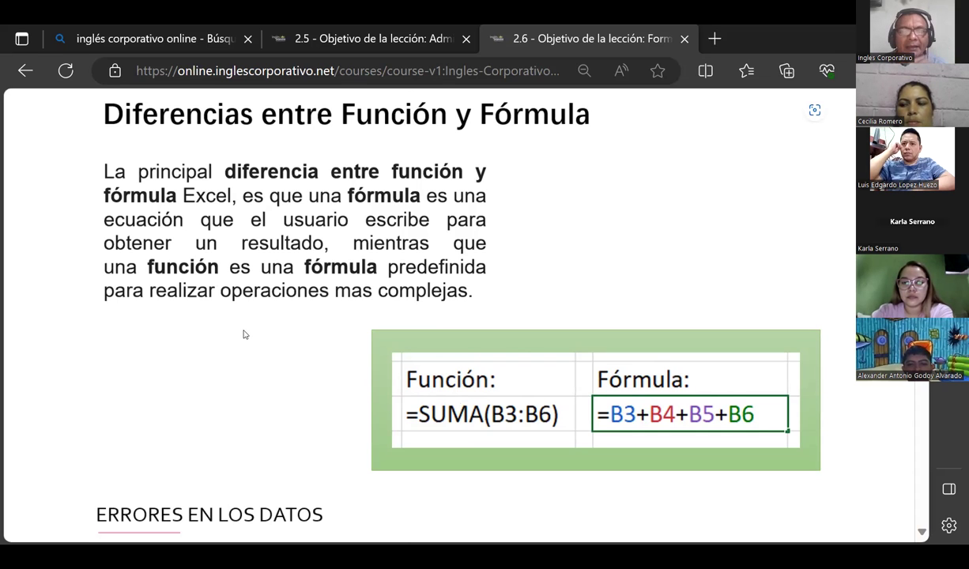
scroll(248, 355, "down", 3)
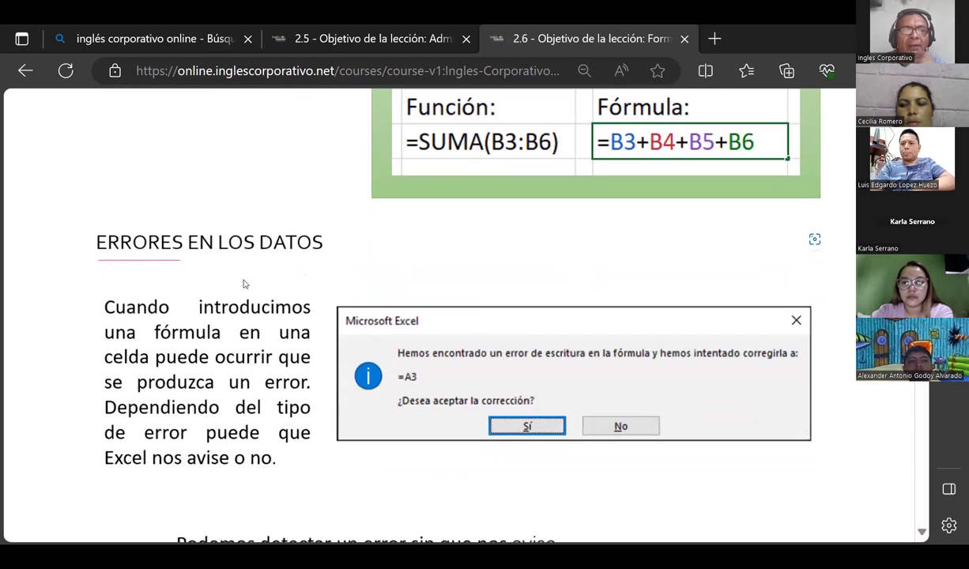
scroll(186, 304, "down", 2)
scroll(192, 315, "up", 1)
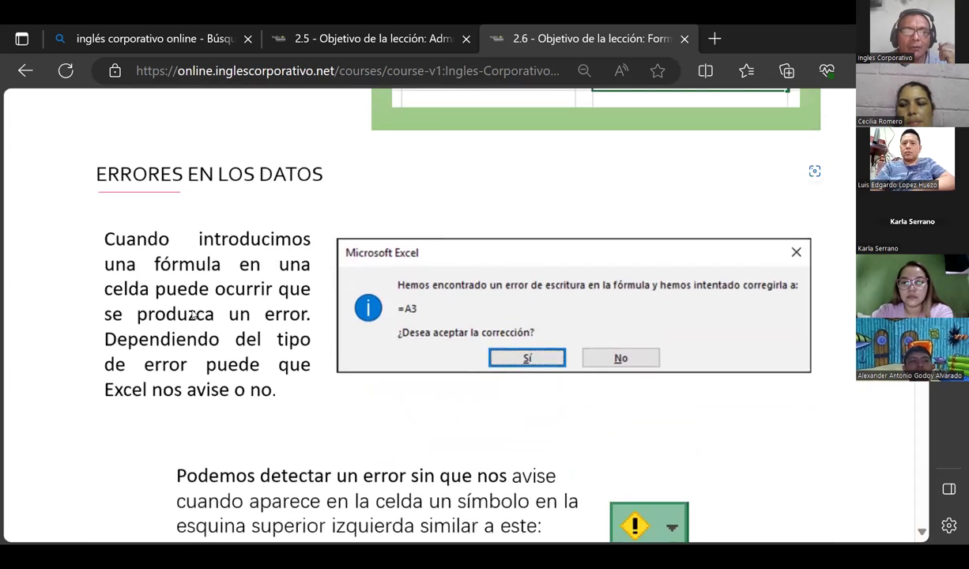
scroll(192, 315, "down", 3)
scroll(192, 315, "down", 5)
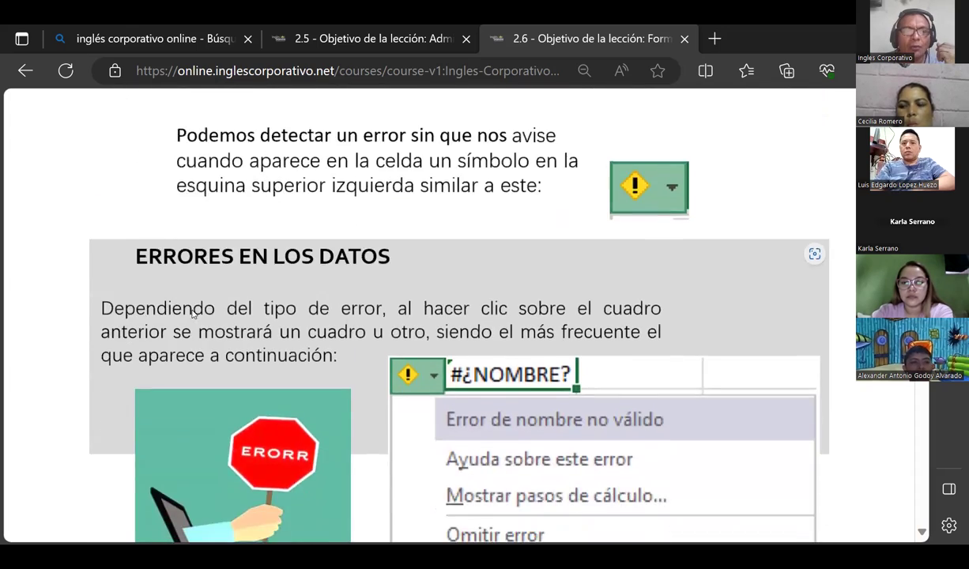
scroll(190, 316, "down", 2)
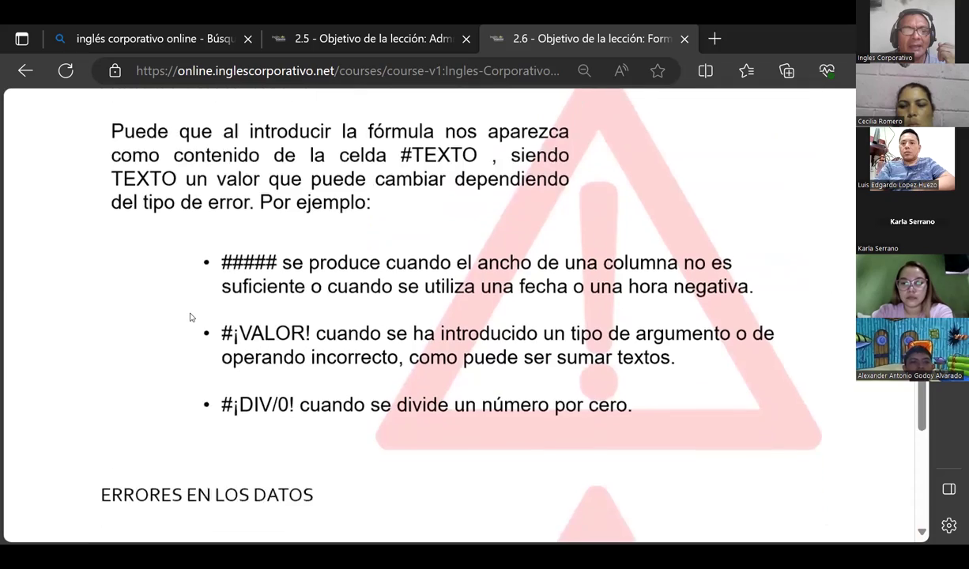
scroll(189, 317, "down", 1)
scroll(188, 318, "down", 1)
scroll(188, 319, "down", 2)
scroll(187, 319, "down", 2)
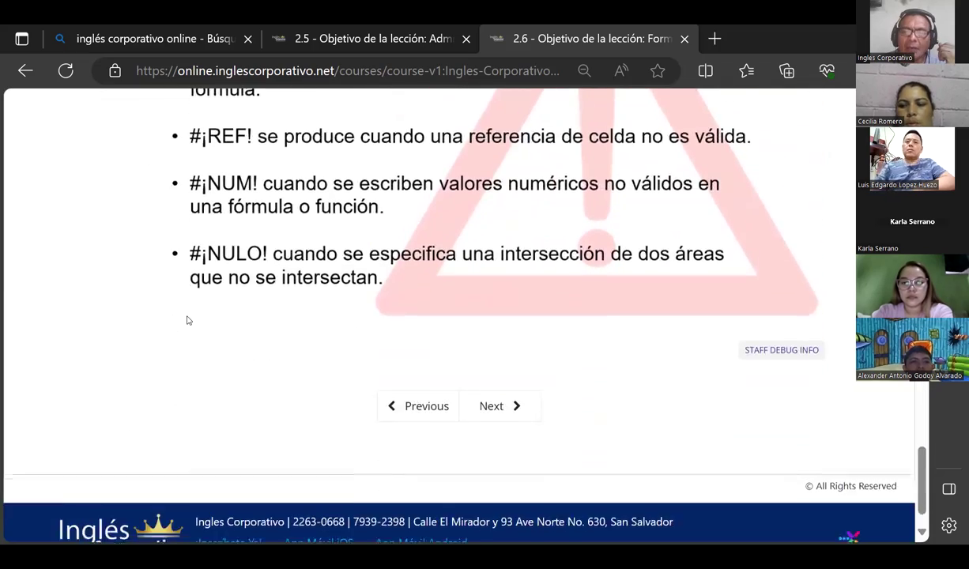
scroll(188, 320, "up", 5)
scroll(187, 320, "up", 6)
scroll(187, 321, "up", 6)
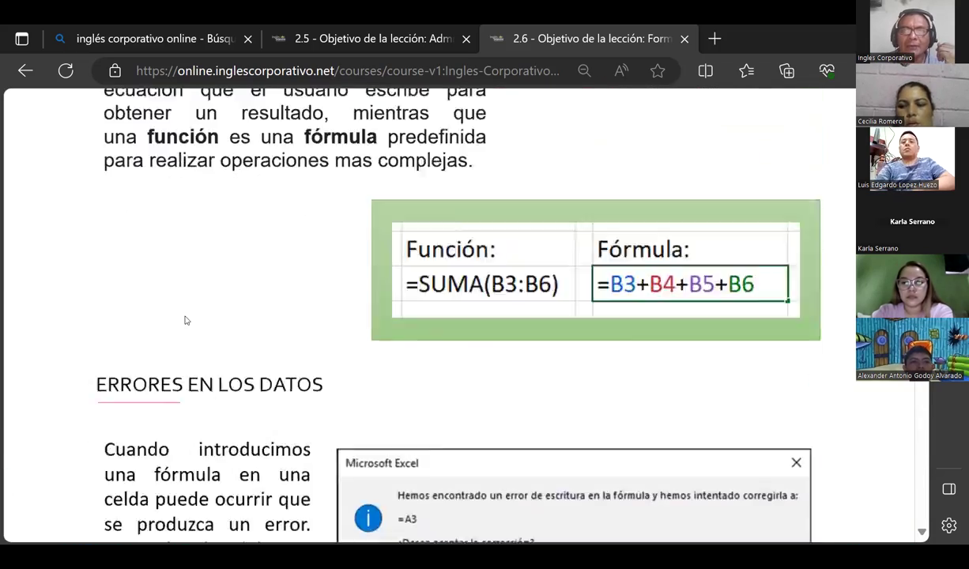
scroll(186, 320, "up", 3)
scroll(518, 205, "up", 1)
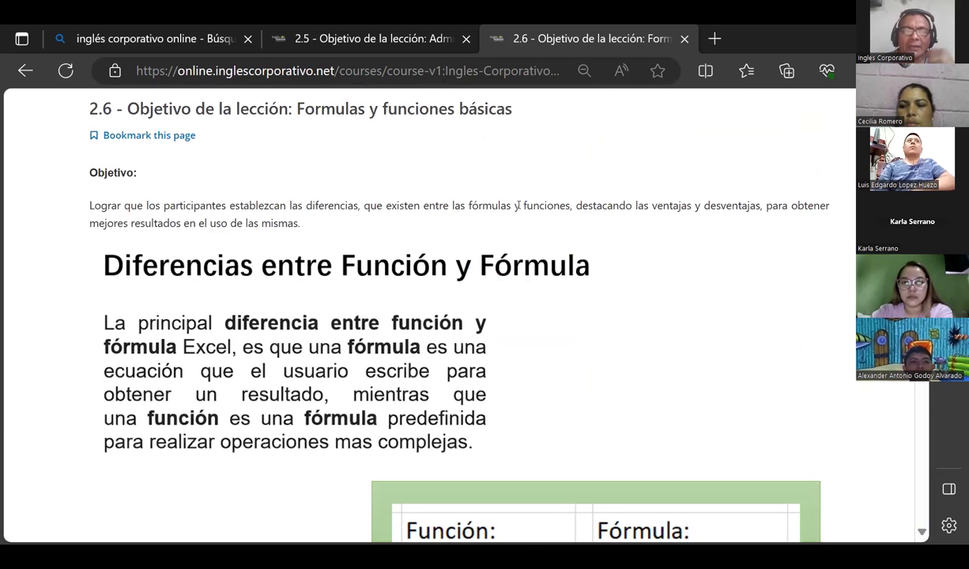
scroll(518, 205, "up", 1)
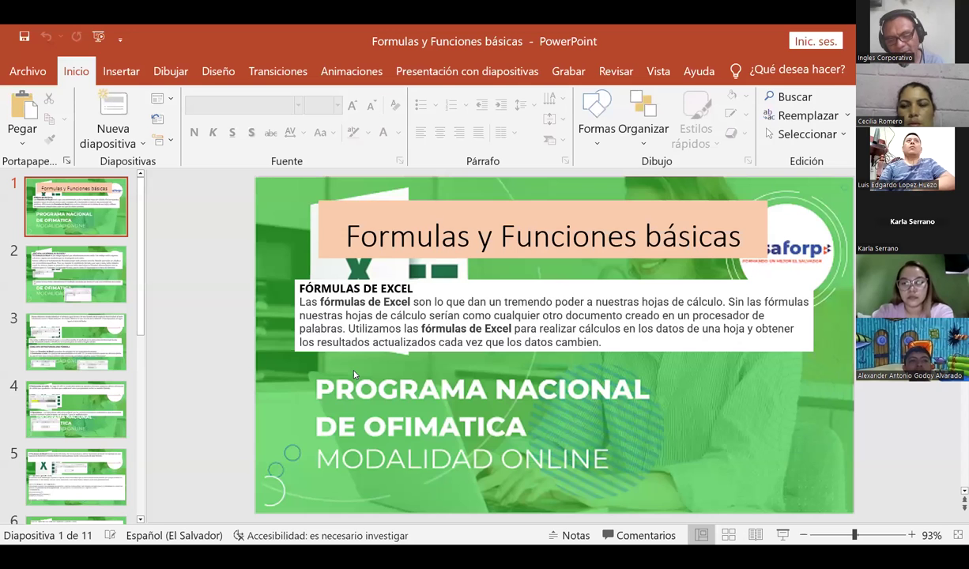
Start the Formulas y Funciones básicas slideshow from slide 1 with F5
key("F5")
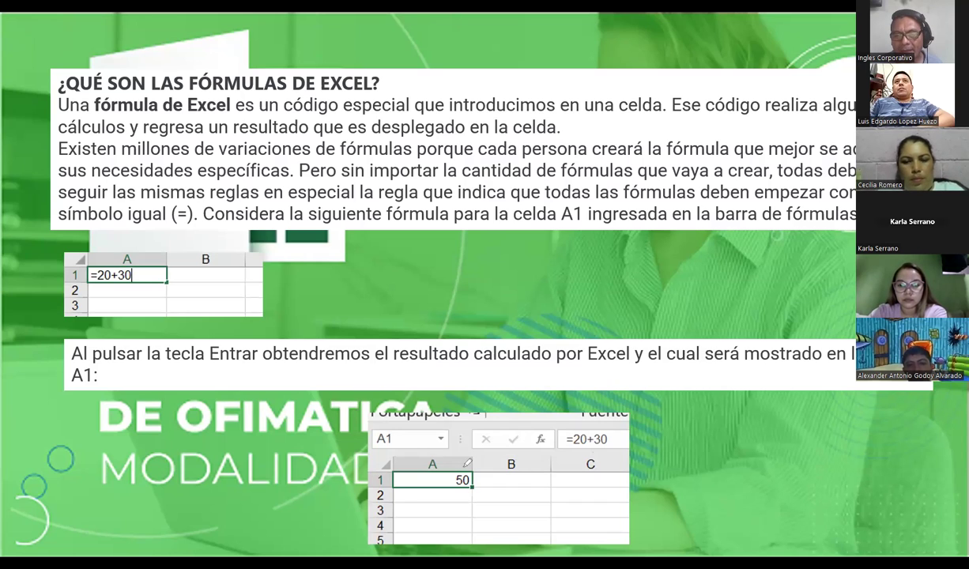
Mark the column A header with the pen and advance to the formula-structure slide
mouse_move(464, 467)
left_mouse_down()
mouse_move(386, 481)
mouse_move(419, 456)
left_mouse_up()
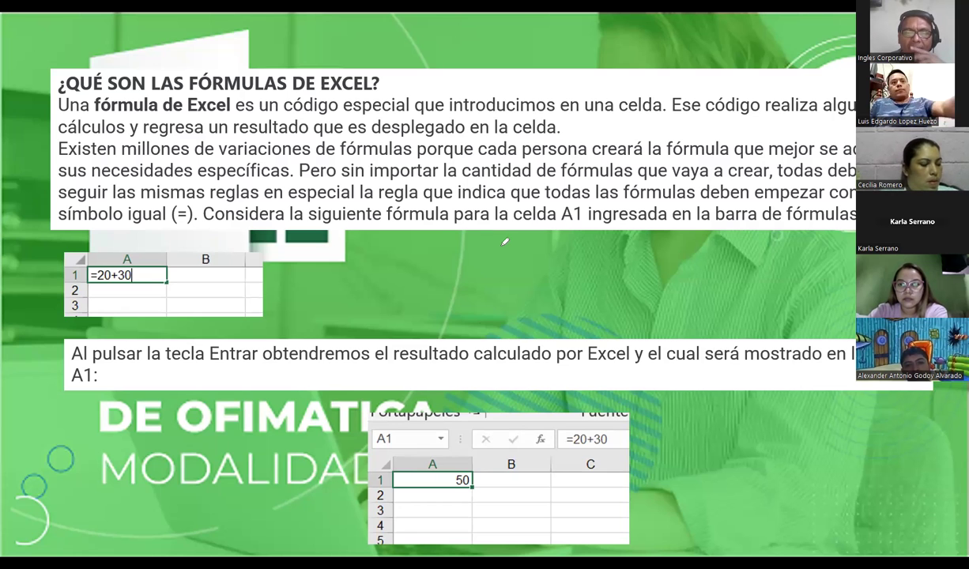
key("Right")
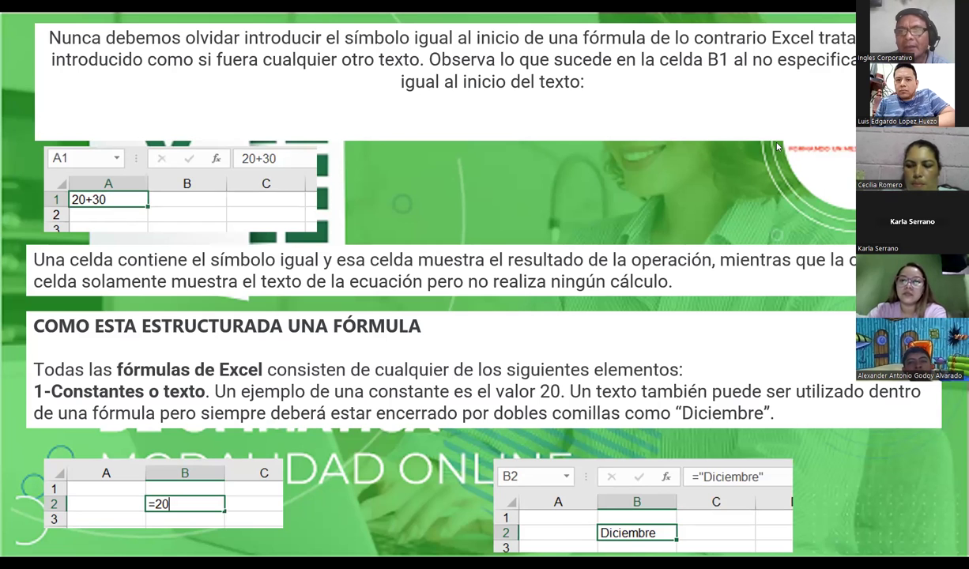
left_click_drag(269, 119, 266, 115)
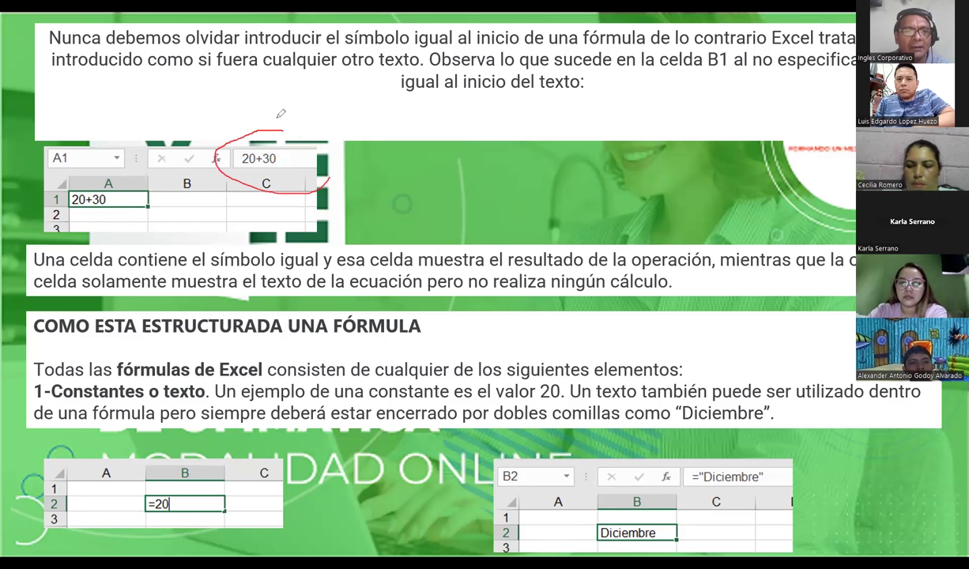
mouse_move(245, 155)
left_mouse_down()
mouse_move(150, 192)
mouse_move(171, 166)
left_mouse_up()
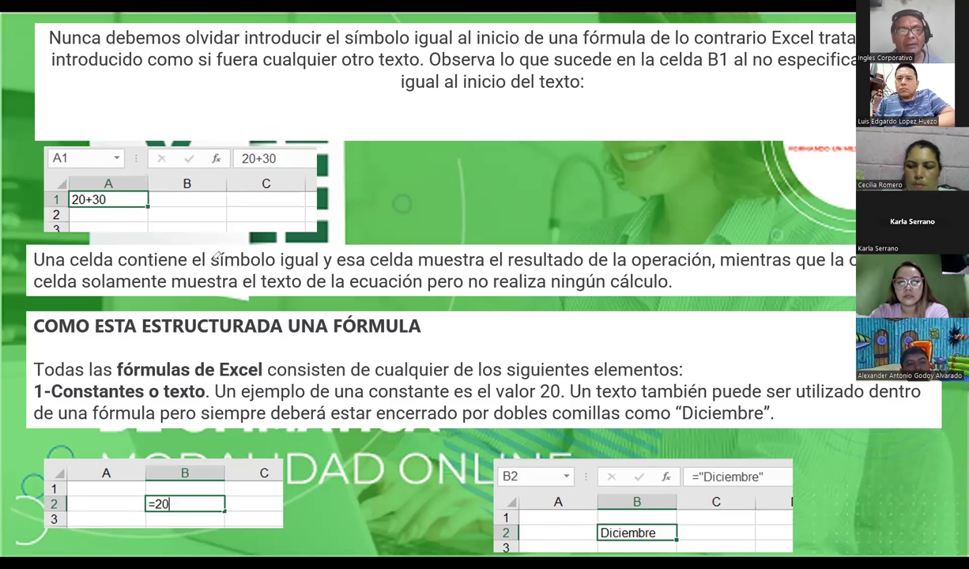
mouse_move(208, 256)
left_mouse_down()
mouse_move(318, 254)
mouse_move(215, 244)
left_mouse_up()
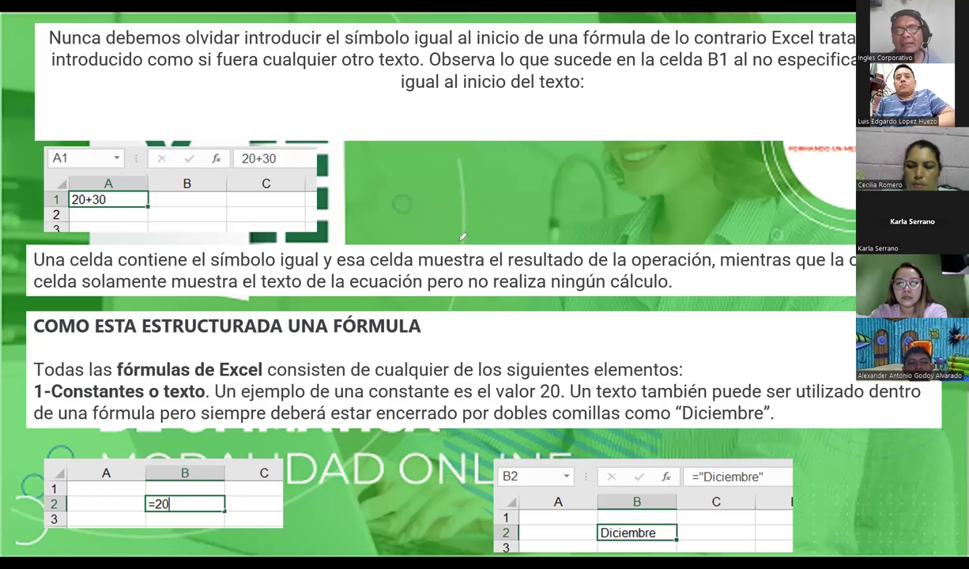
left_click_drag(449, 242, 536, 239)
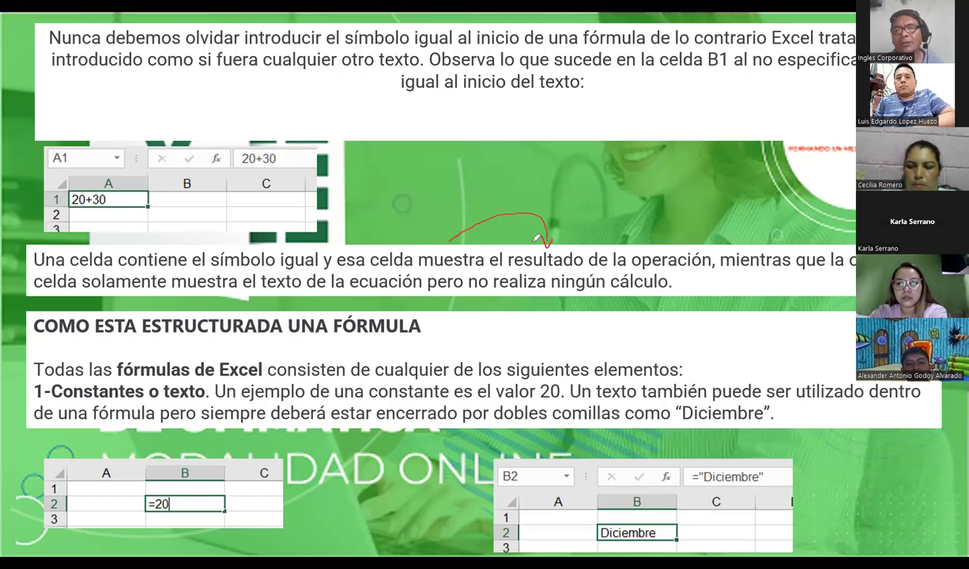
left_click_drag(699, 228, 695, 252)
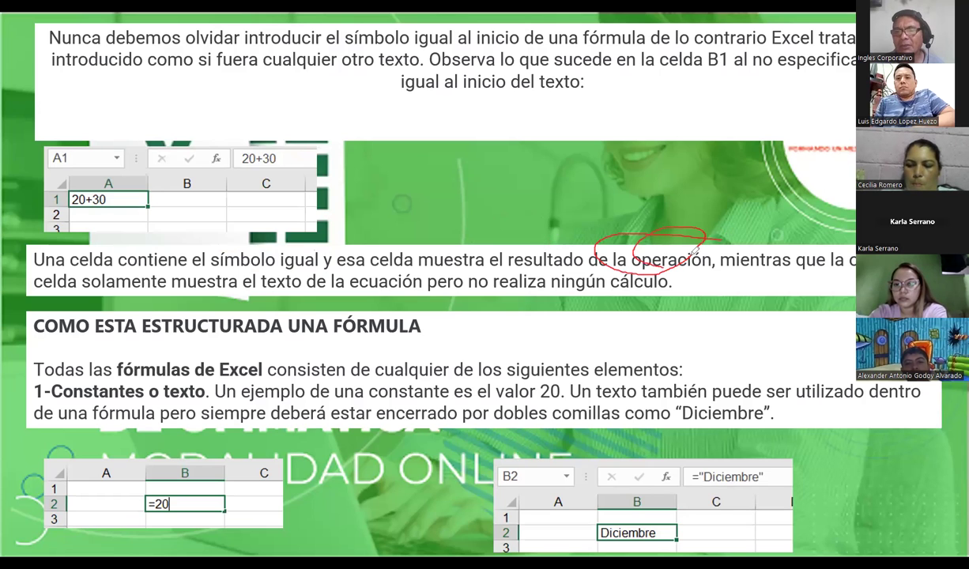
left_click_drag(696, 251, 714, 251)
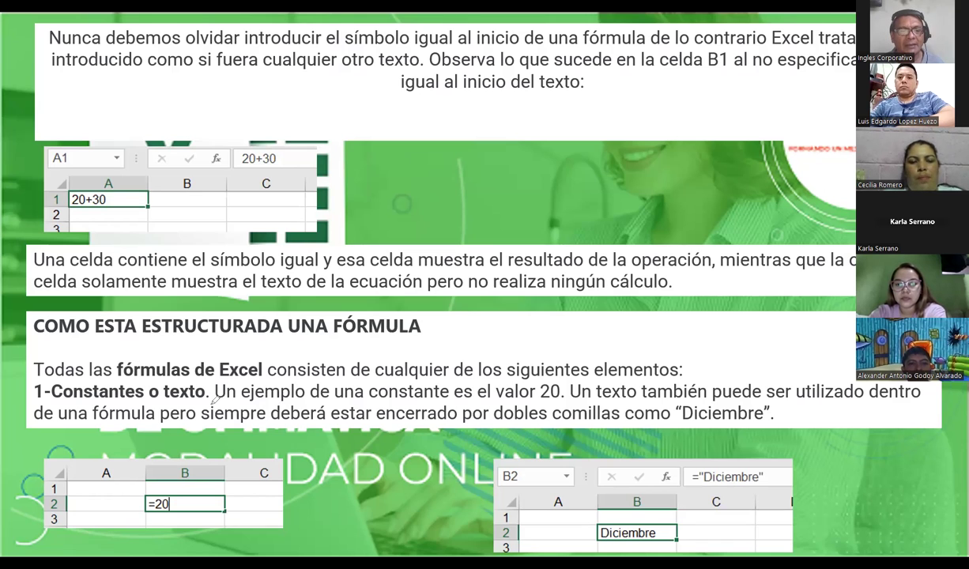
Circle 'constante', the =20 cell, the ="Diciembre" formula and its B2 result in red ink
left_click_drag(369, 402, 400, 403)
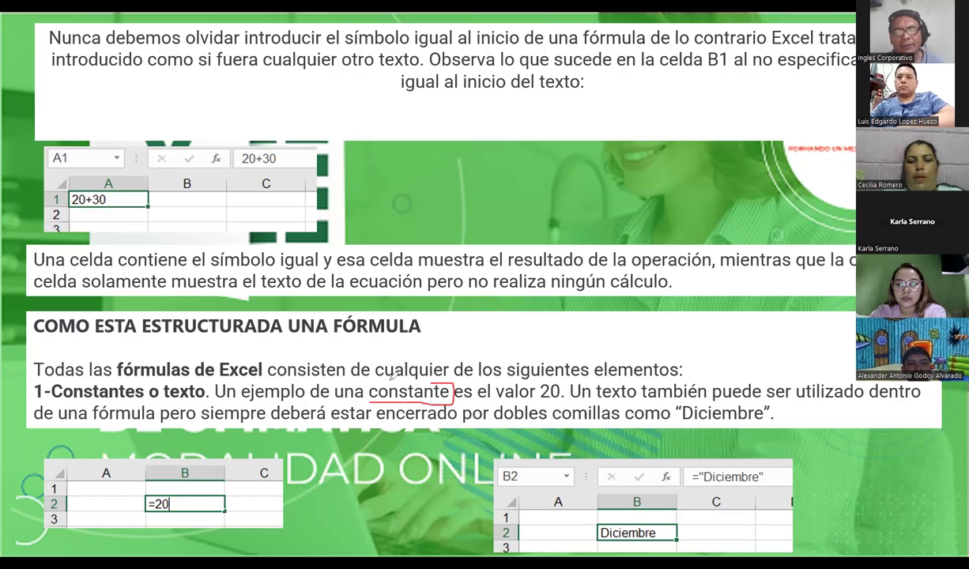
left_click_drag(366, 387, 369, 384)
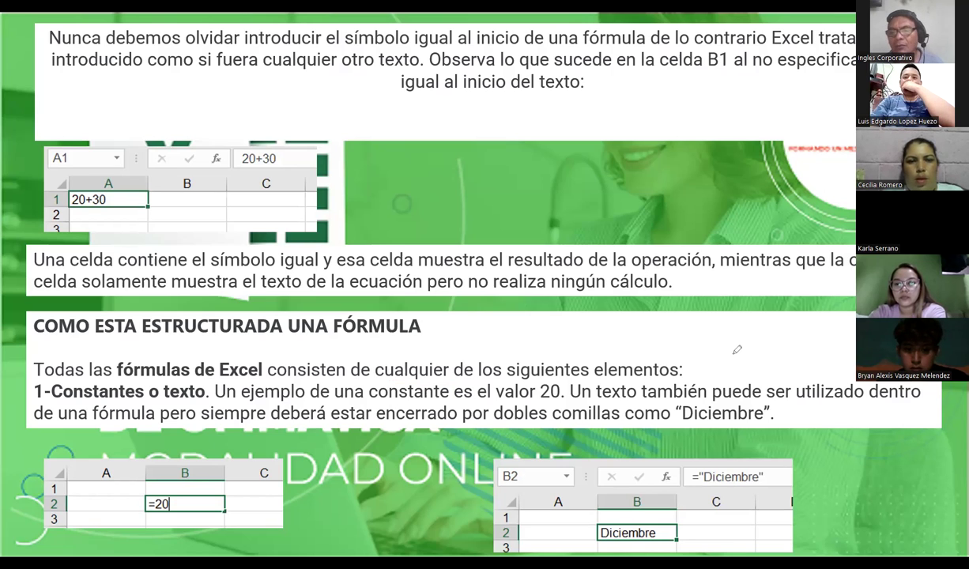
mouse_move(675, 406)
left_mouse_down()
mouse_move(791, 424)
mouse_move(676, 404)
left_mouse_up()
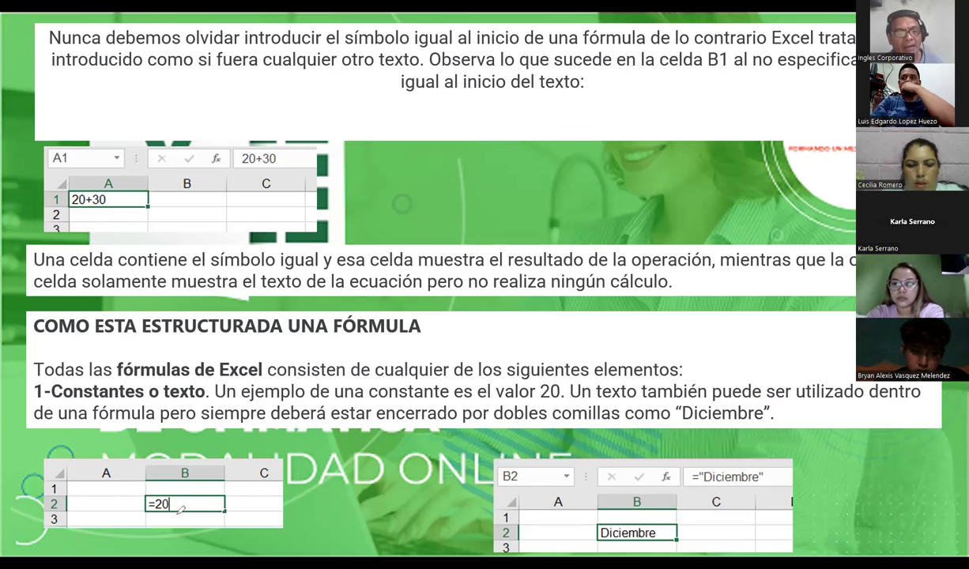
left_click_drag(199, 472, 190, 472)
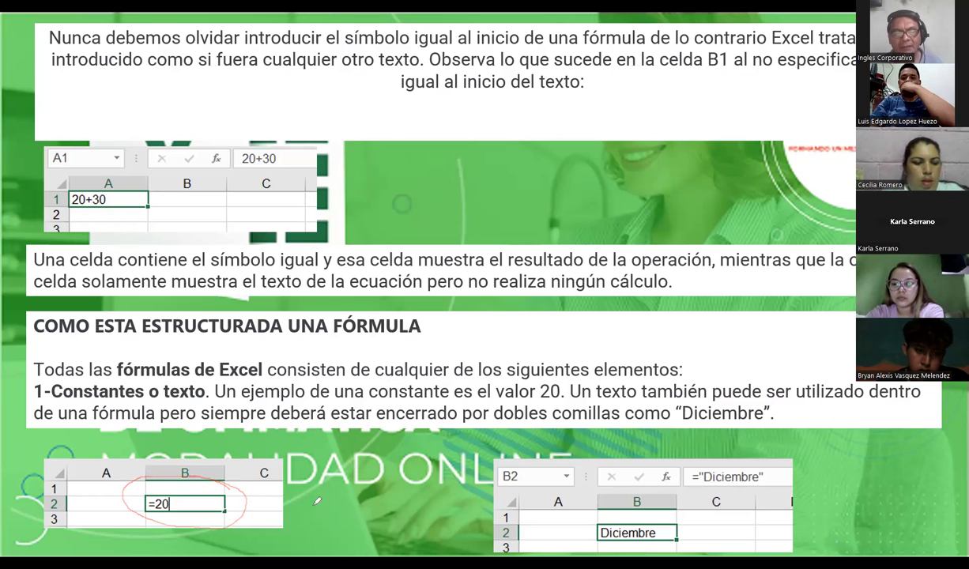
left_click_drag(778, 466, 744, 512)
left_click_drag(821, 483, 755, 513)
left_click_drag(642, 519, 699, 549)
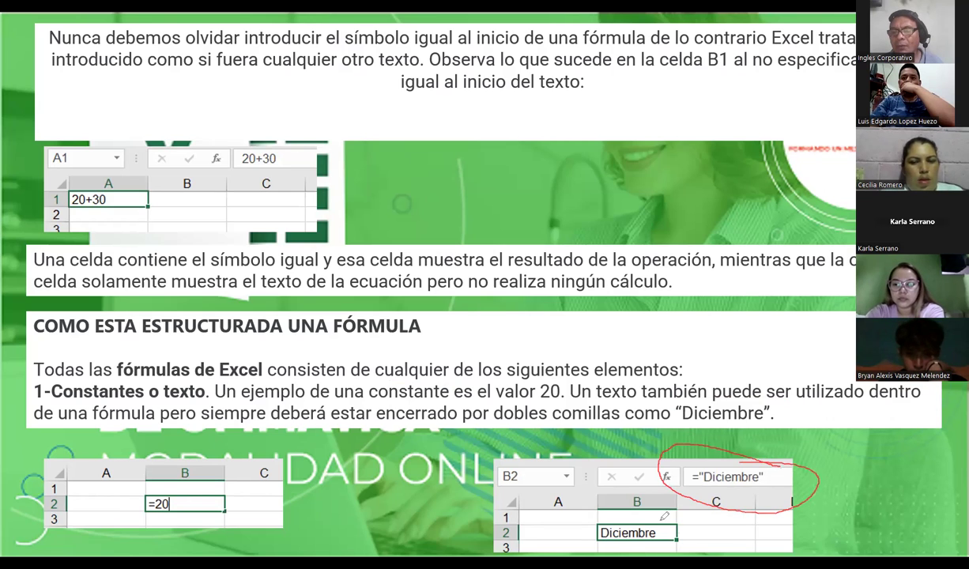
left_click_drag(671, 460, 788, 456)
left_click_drag(679, 520, 698, 547)
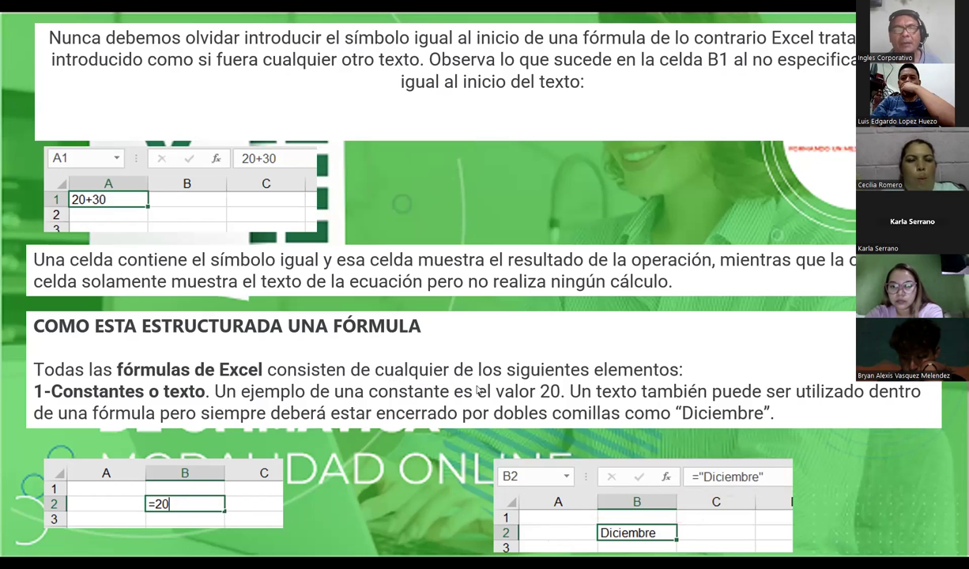
Step forward, back and forward again between the formula-structure and cell references slides
key("Right")
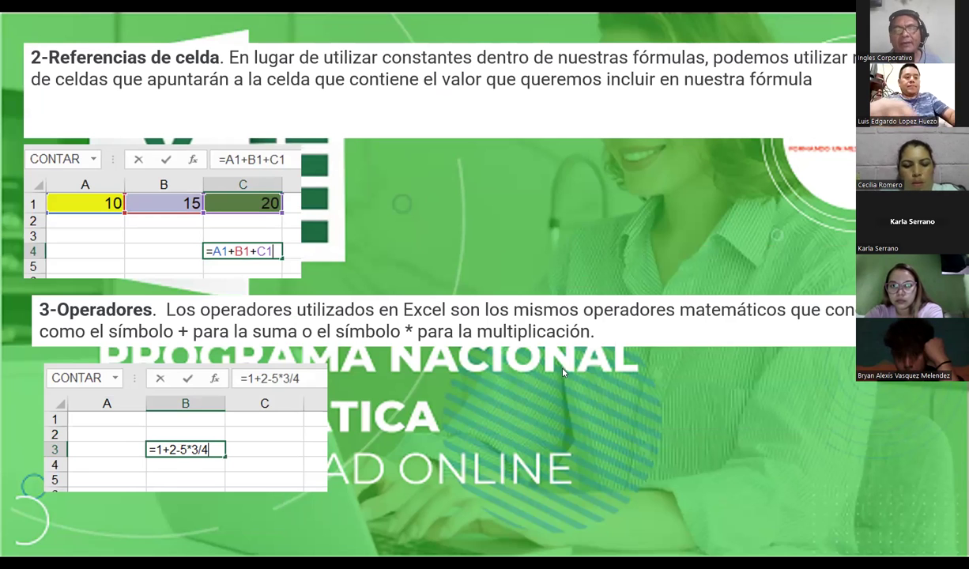
key("Right")
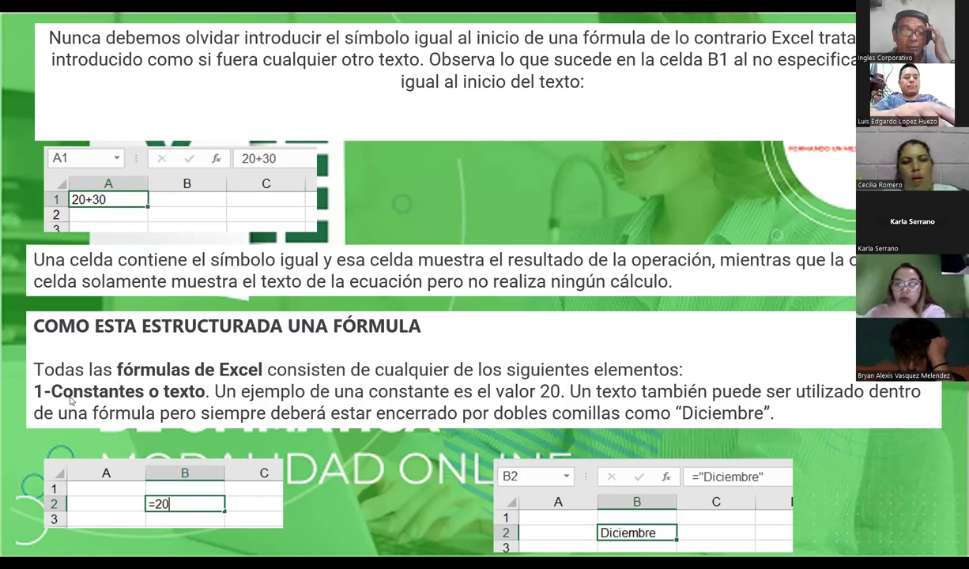
key("Left")
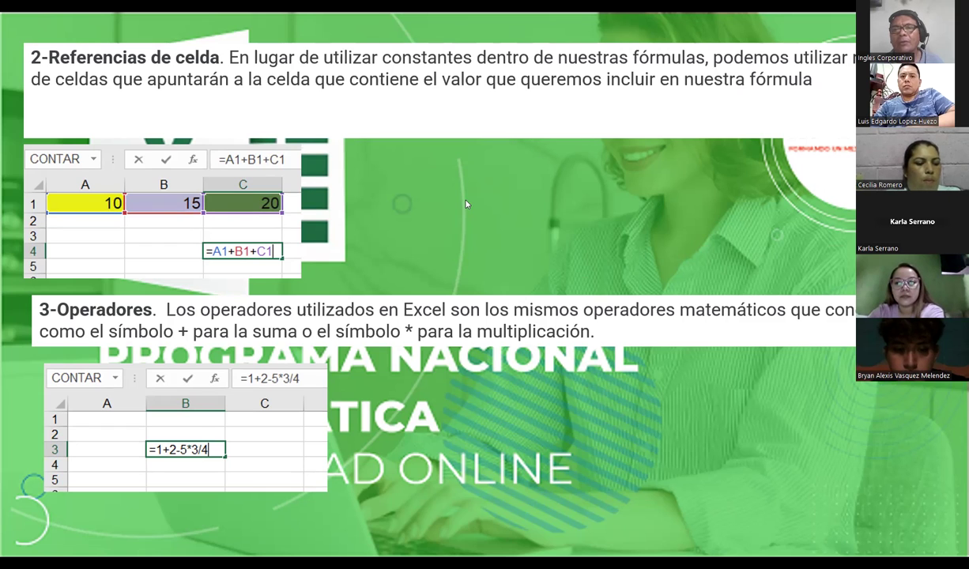
Circle the =A1+B1+C1 formula in the example's formula bar
left_click_drag(324, 141, 195, 135)
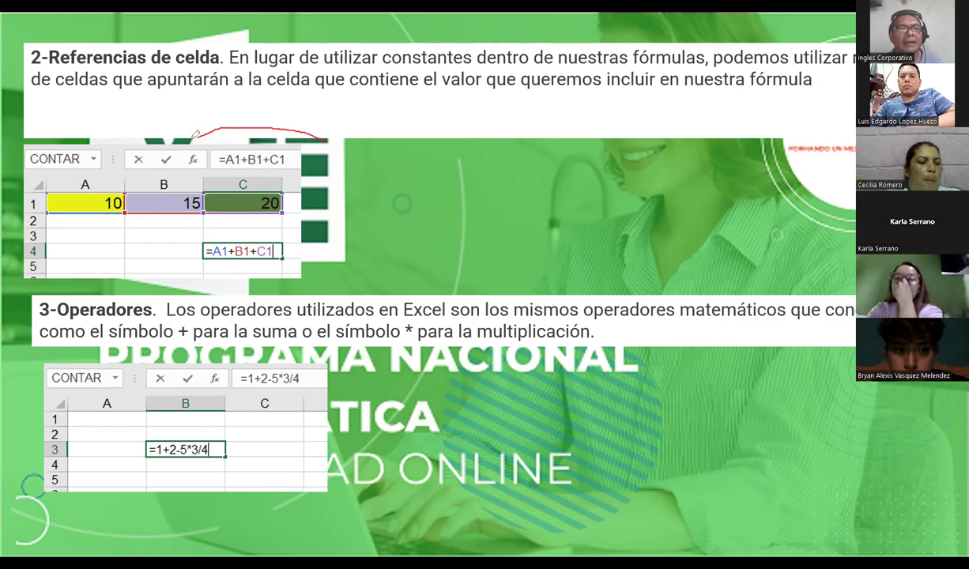
mouse_move(255, 172)
left_mouse_down()
mouse_move(196, 138)
mouse_move(225, 141)
left_mouse_up()
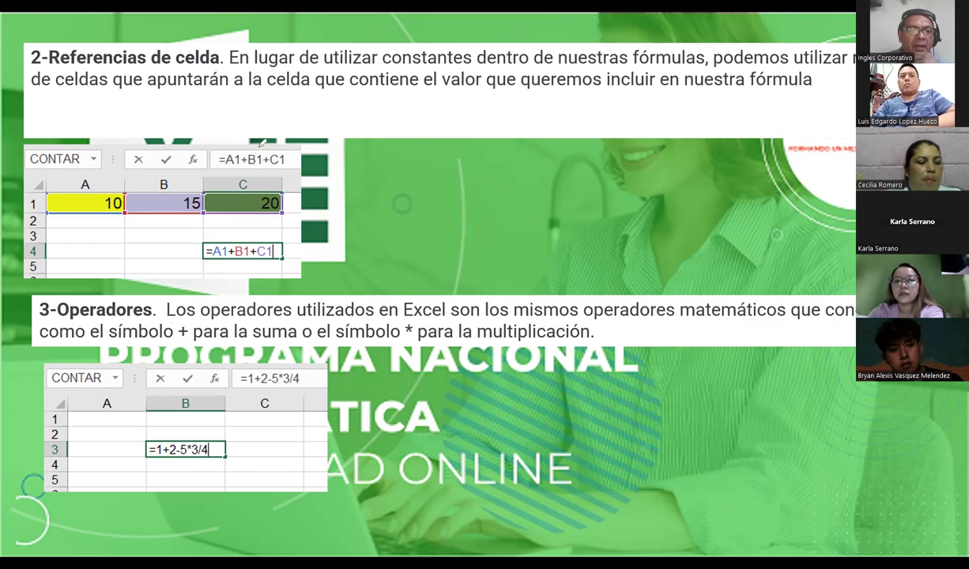
mouse_move(251, 146)
left_mouse_down()
mouse_move(282, 140)
mouse_move(240, 137)
left_mouse_up()
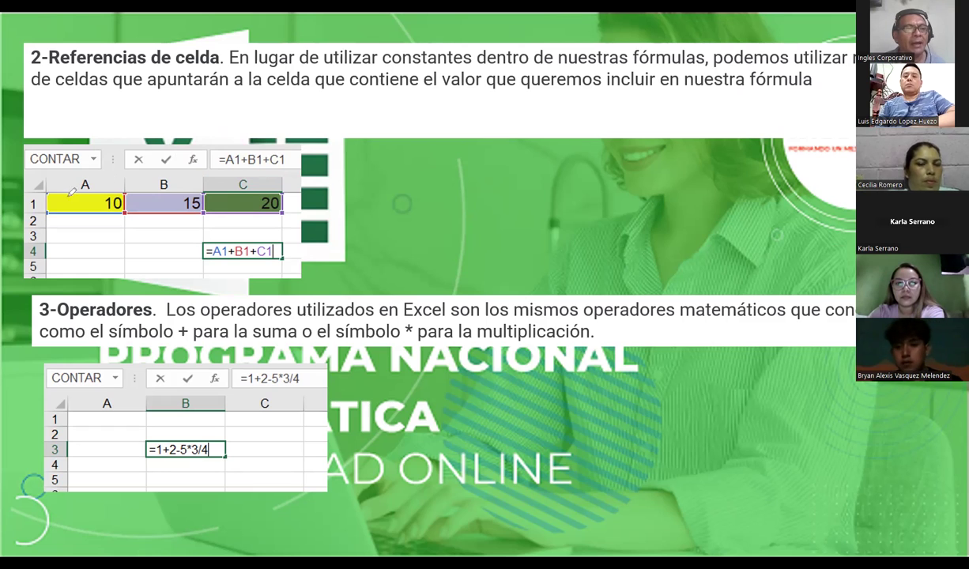
Mark cells A1, B1 and C1 holding 10, 15 and 20
left_click_drag(67, 203, 81, 202)
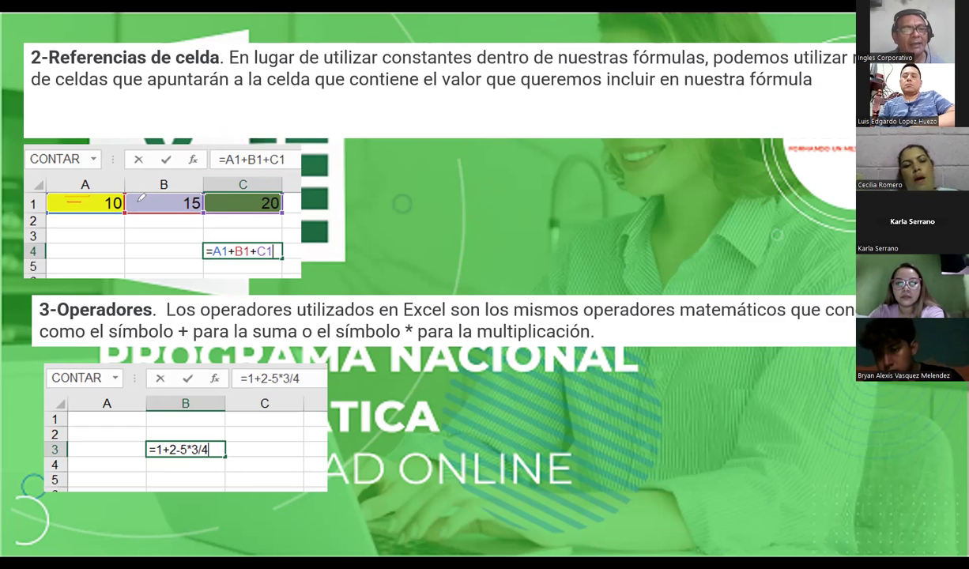
left_click_drag(144, 198, 182, 207)
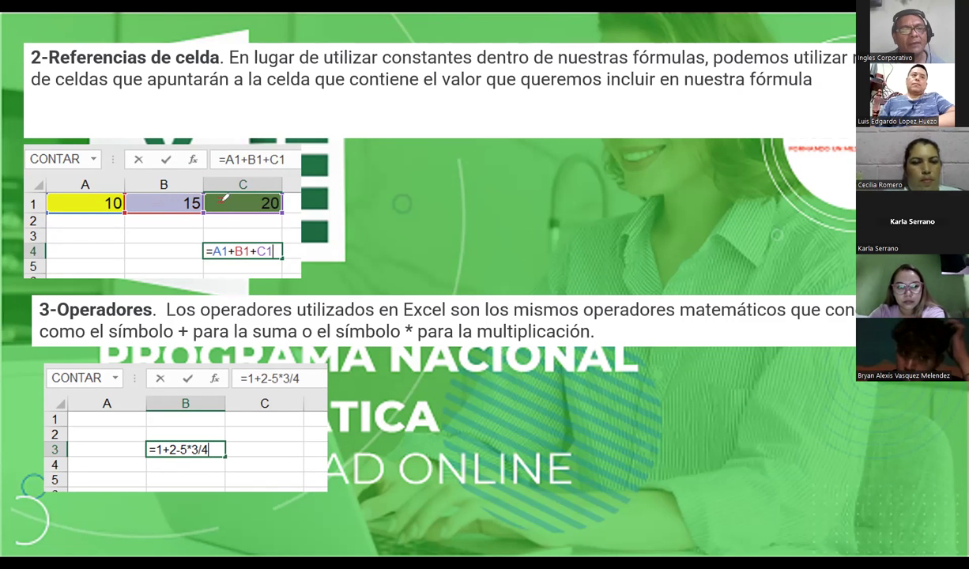
left_click_drag(220, 202, 271, 203)
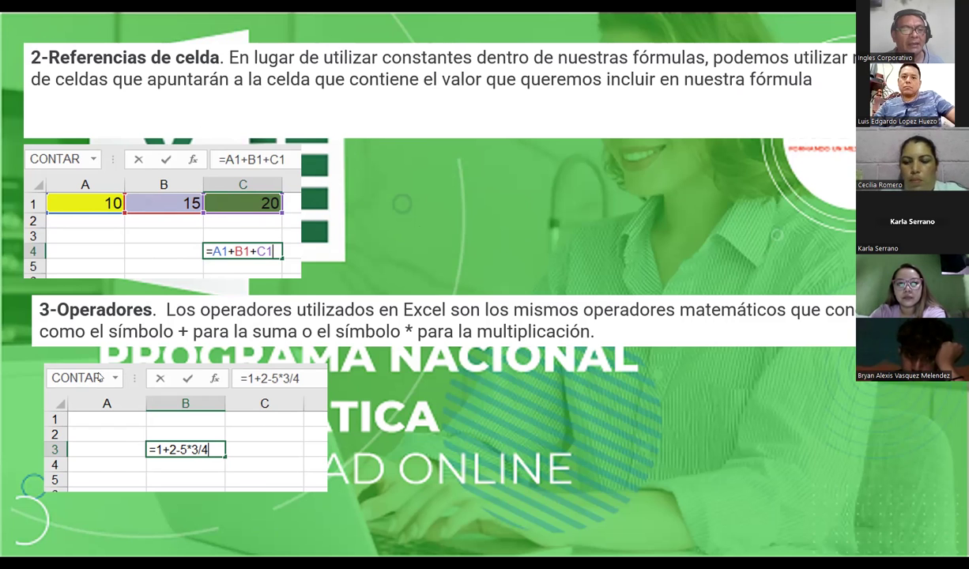
Flip to the next slide and back, then underline the sentence introducing Excel operators
left_click(161, 325)
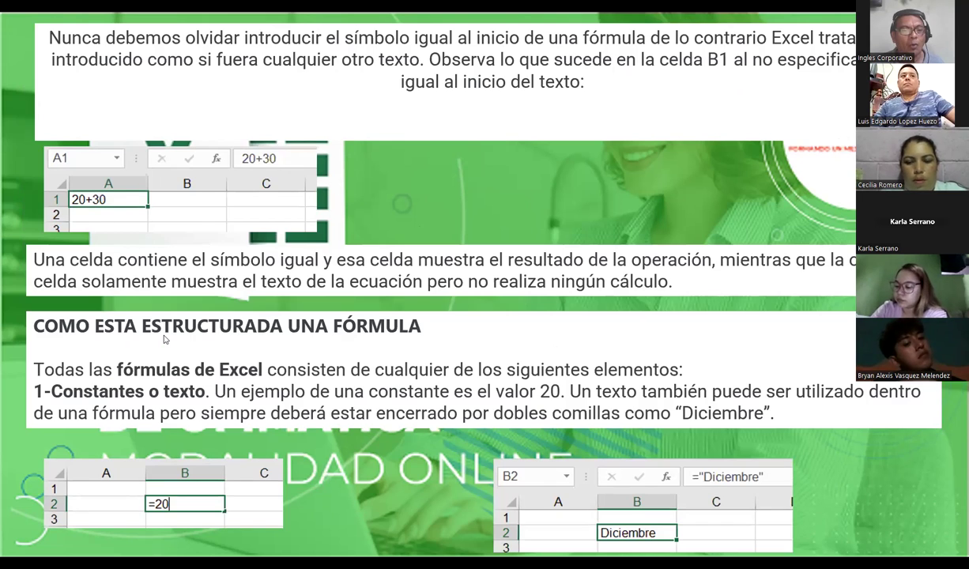
left_click(165, 338)
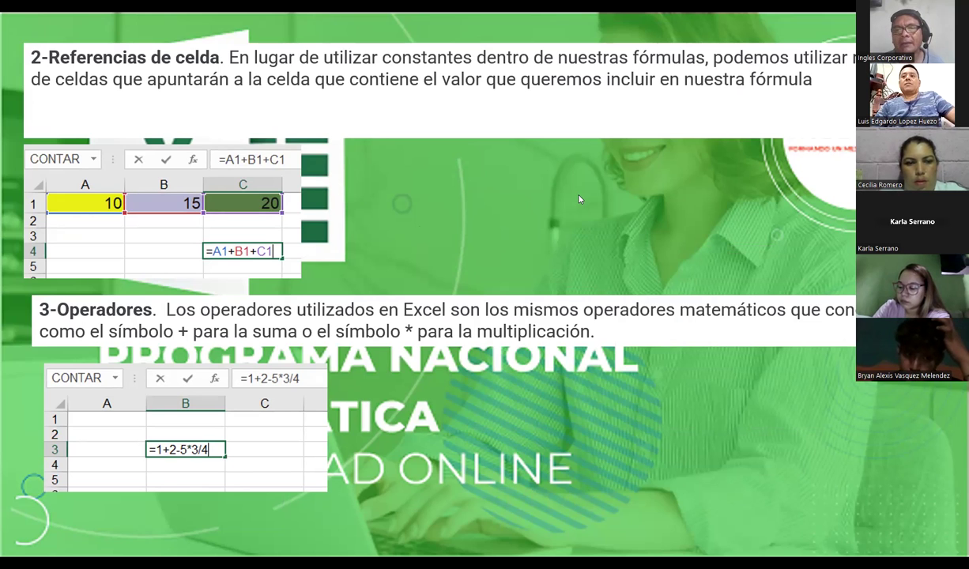
mouse_move(164, 294)
left_mouse_down()
mouse_move(12, 299)
mouse_move(157, 296)
left_mouse_up()
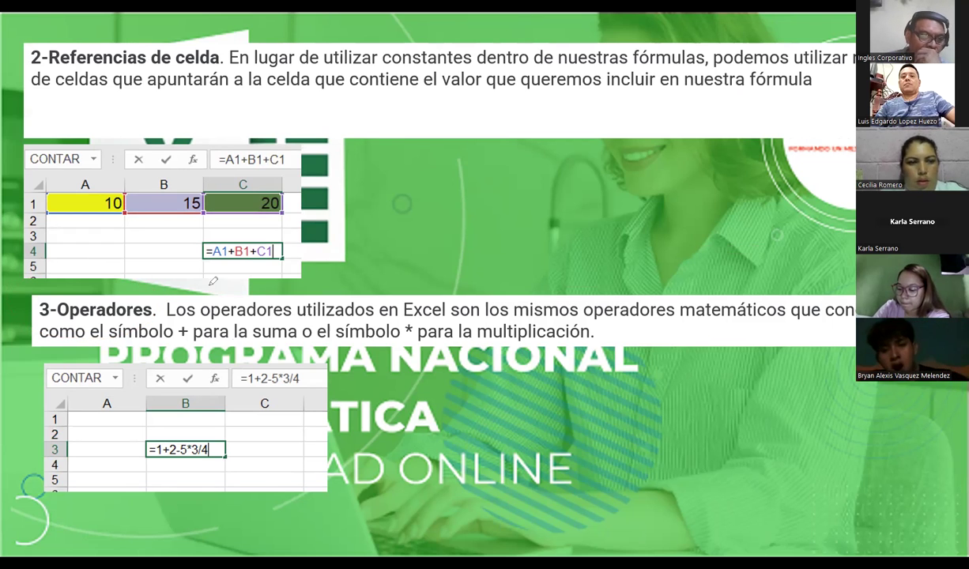
mouse_move(168, 289)
left_mouse_down()
mouse_move(447, 316)
mouse_move(655, 314)
left_mouse_up()
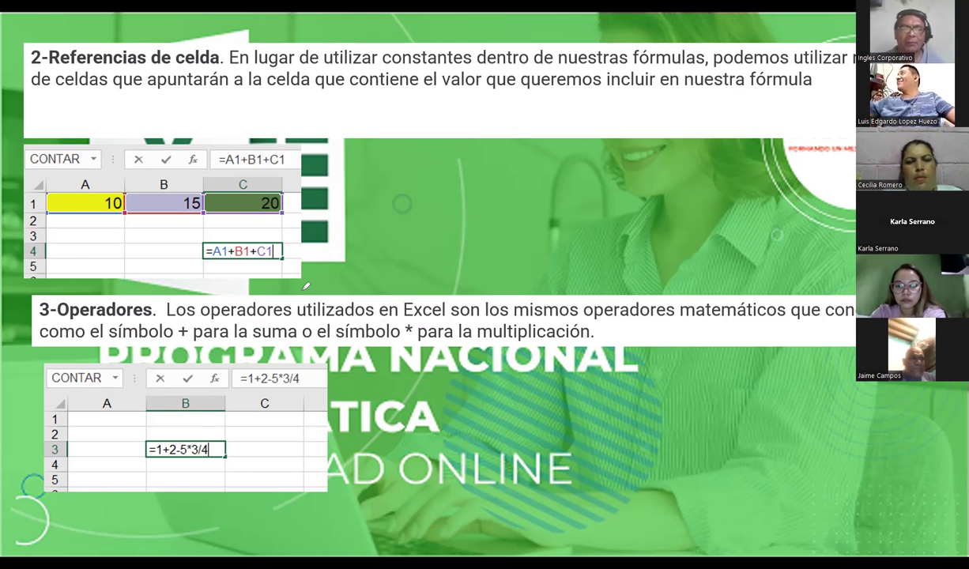
Mark the + and * symbols in =1+2-5*3/4 and add small marks nearby
left_click_drag(400, 360, 447, 360)
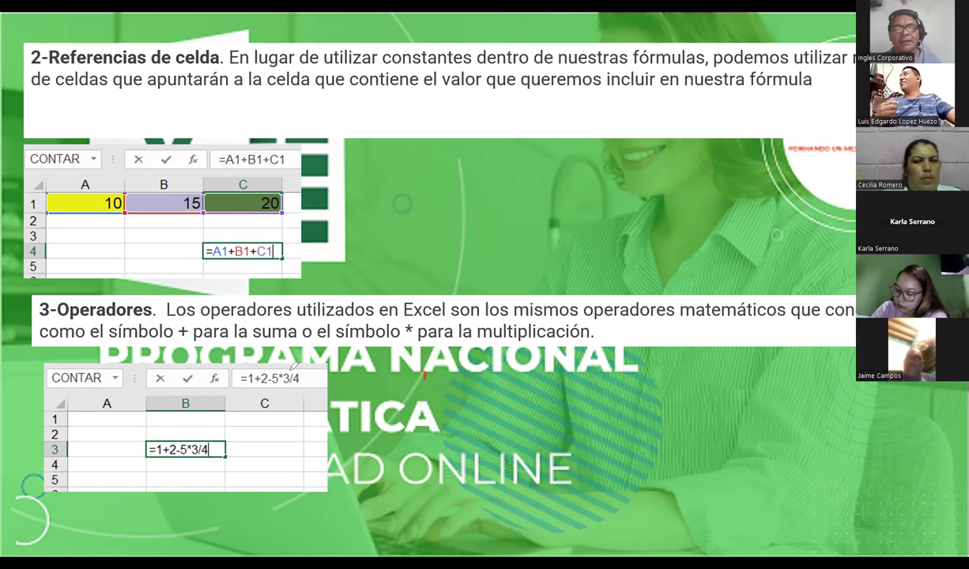
left_click_drag(526, 364, 495, 381)
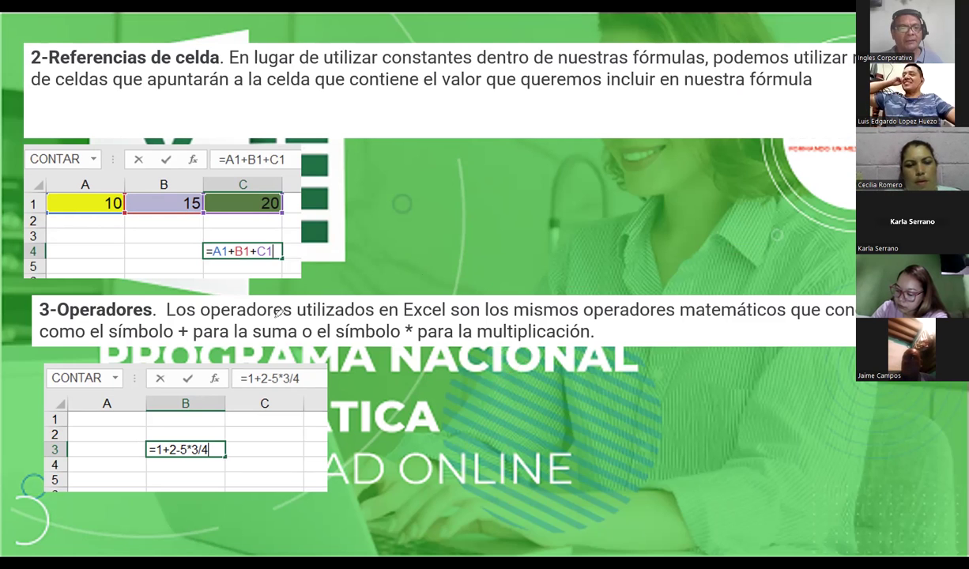
left_click_drag(548, 368, 548, 386)
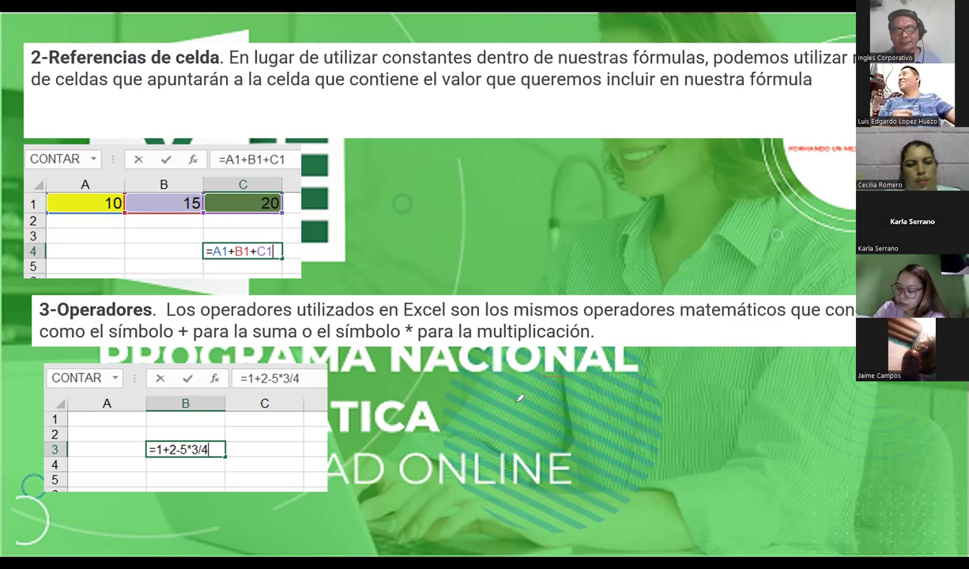
left_click_drag(519, 403, 532, 397)
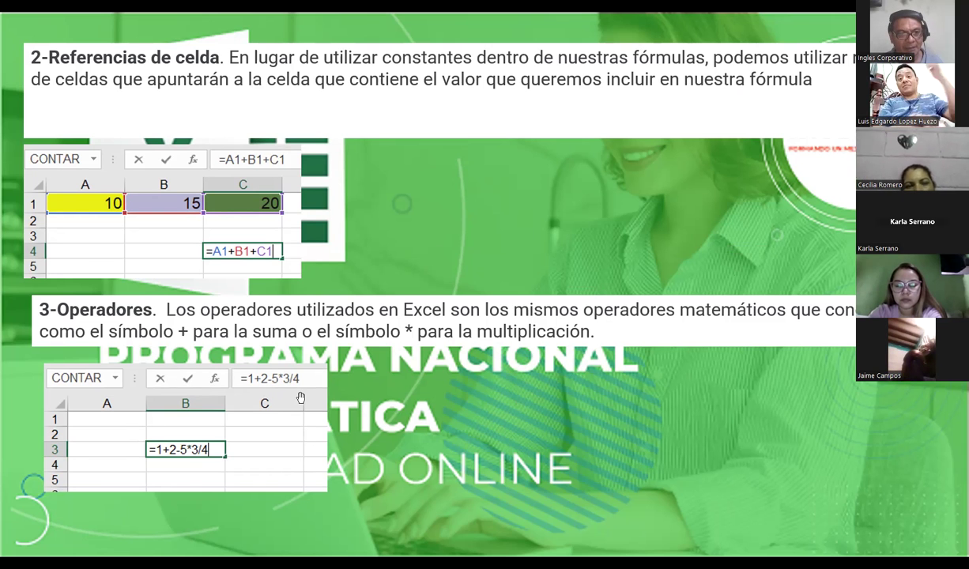
scroll(299, 398, "up", 1)
scroll(299, 398, "up", 1)
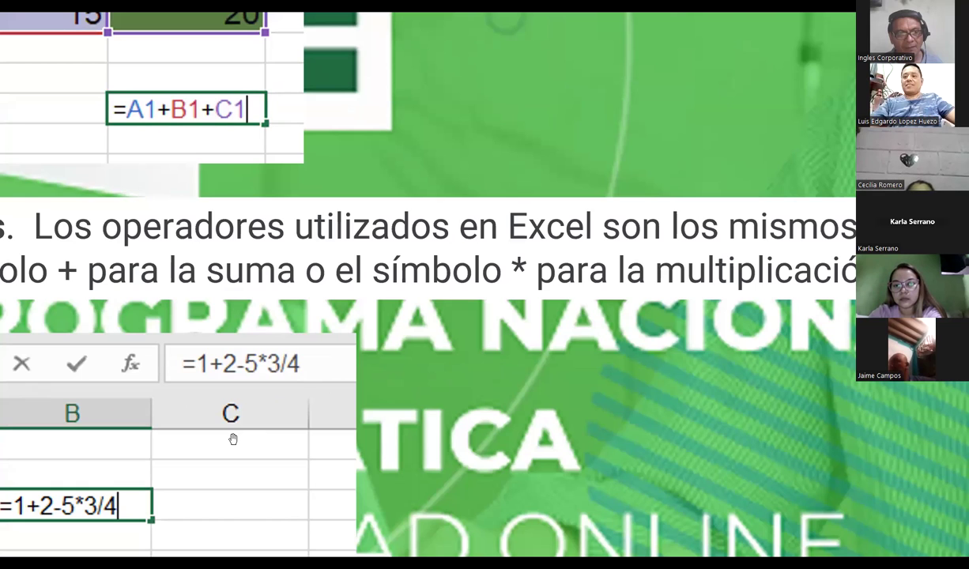
scroll(529, 390, "down", 2)
scroll(636, 353, "up", 2)
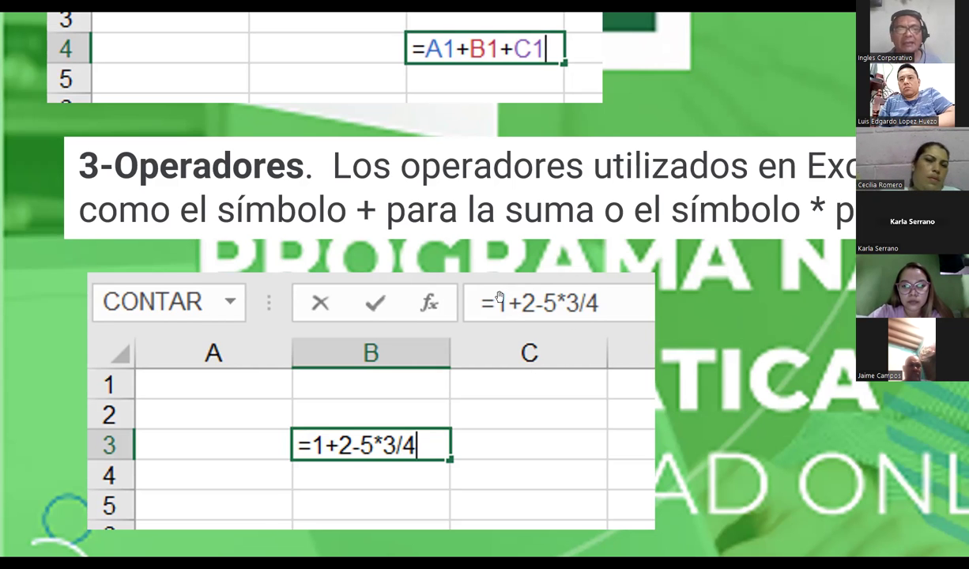
Scroll the slideshow toward the Funciones de Excel and operator precedence slide
scroll(499, 297, "down", 2)
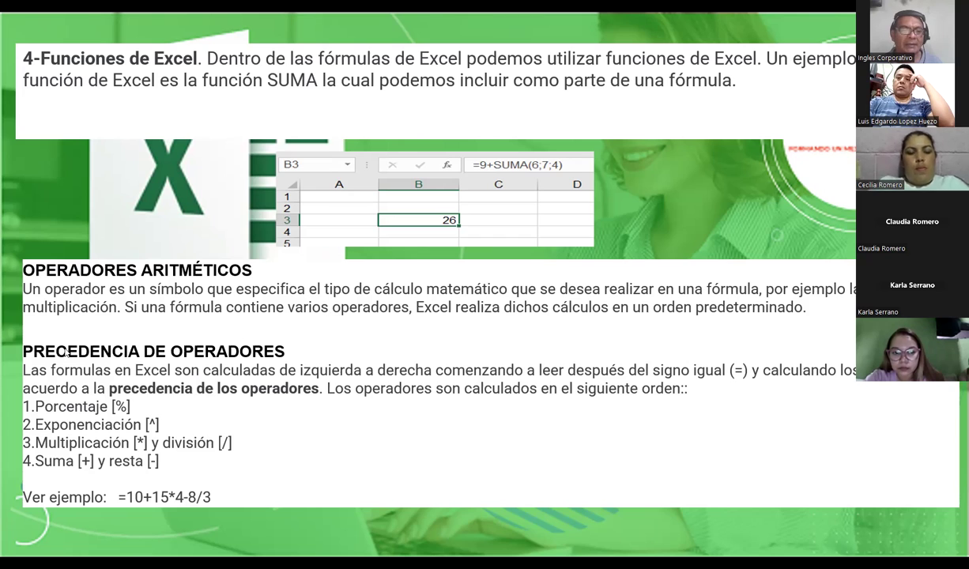
Circle the PRECEDENCIA DE OPERADORES heading, then advance to the parentheses-with-operators slide
mouse_move(534, 138)
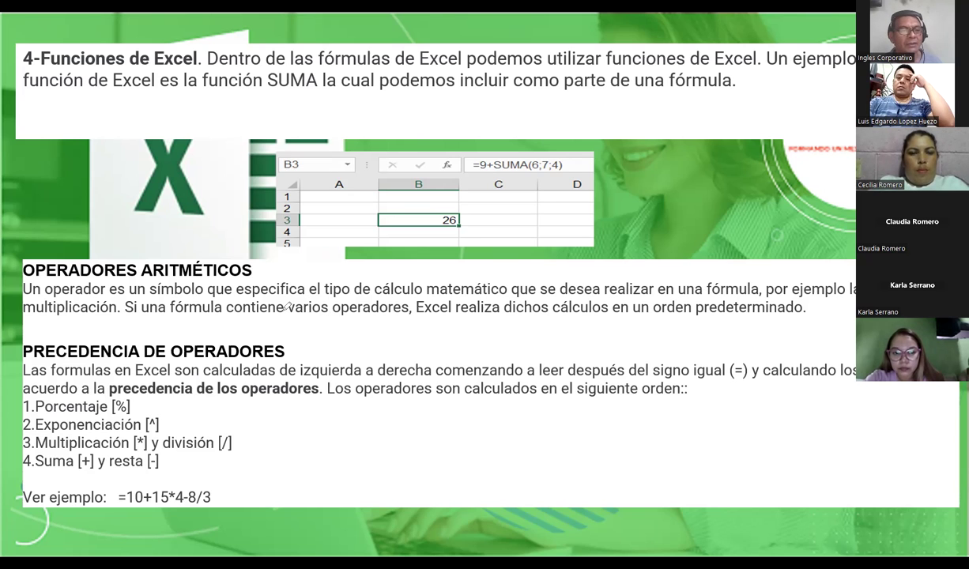
mouse_move(36, 332)
left_mouse_down()
mouse_move(221, 354)
mouse_move(28, 332)
left_mouse_up()
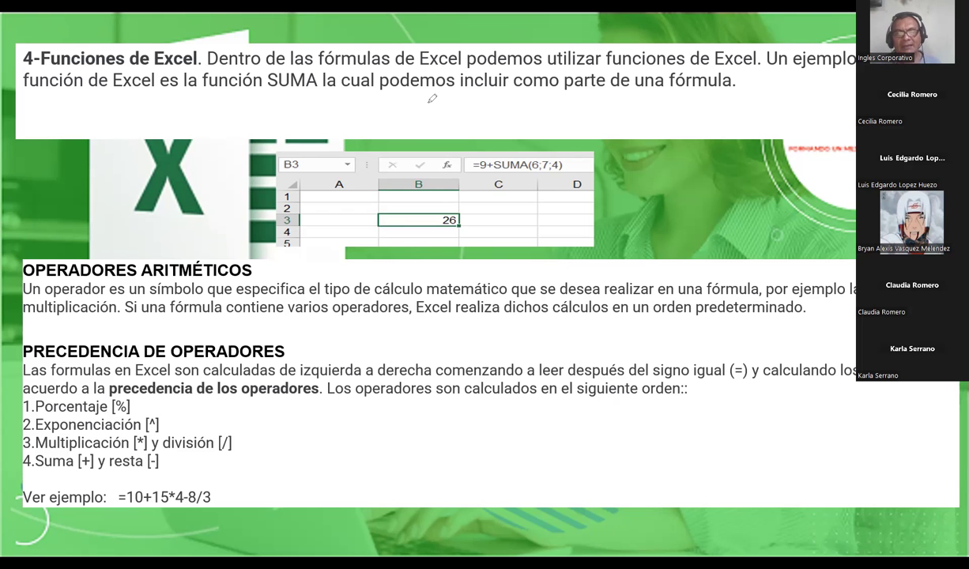
key("Right")
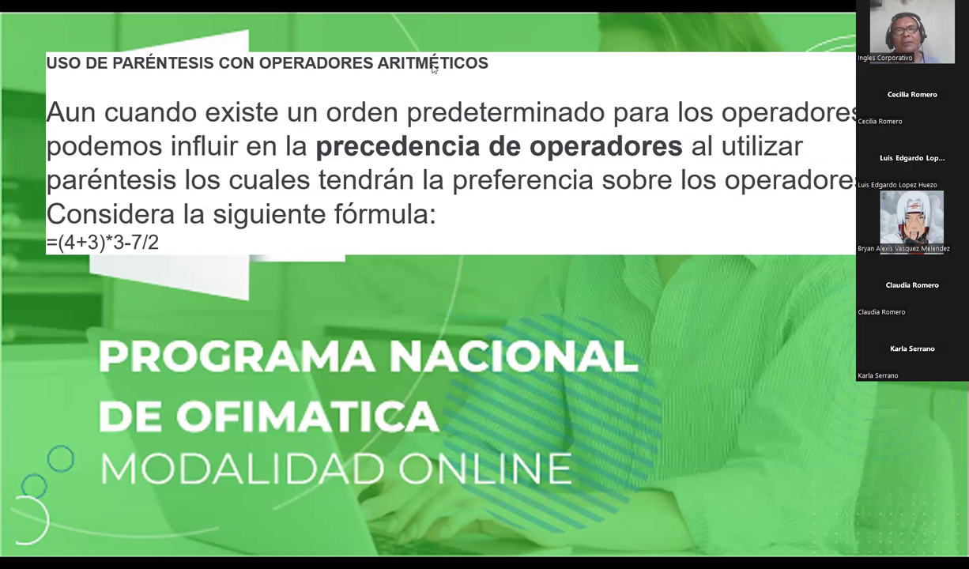
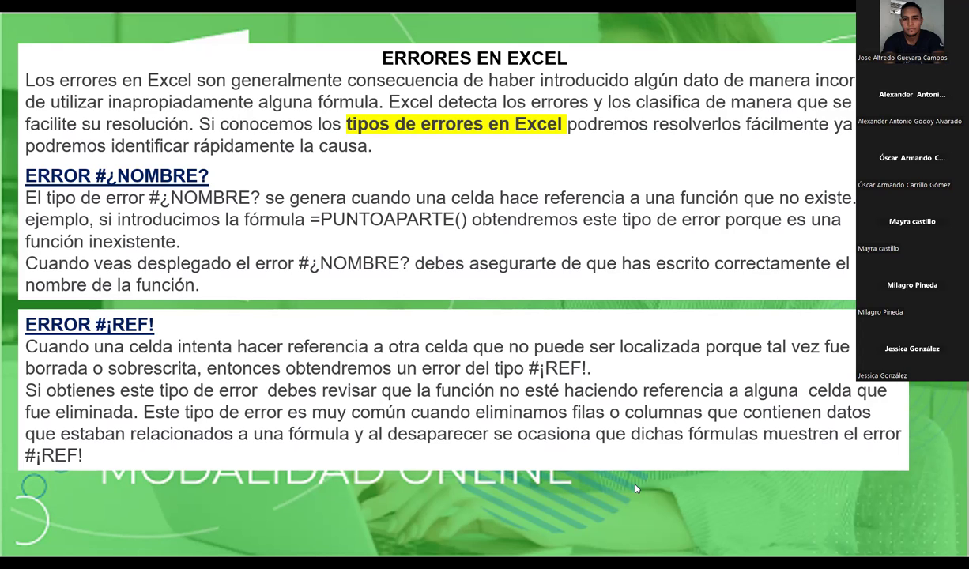
Advance the slideshow to the slide on #¡DIV/0!, #¡VALOR!, #¡NUM! and #¡NULO! errors
left_click(344, 445)
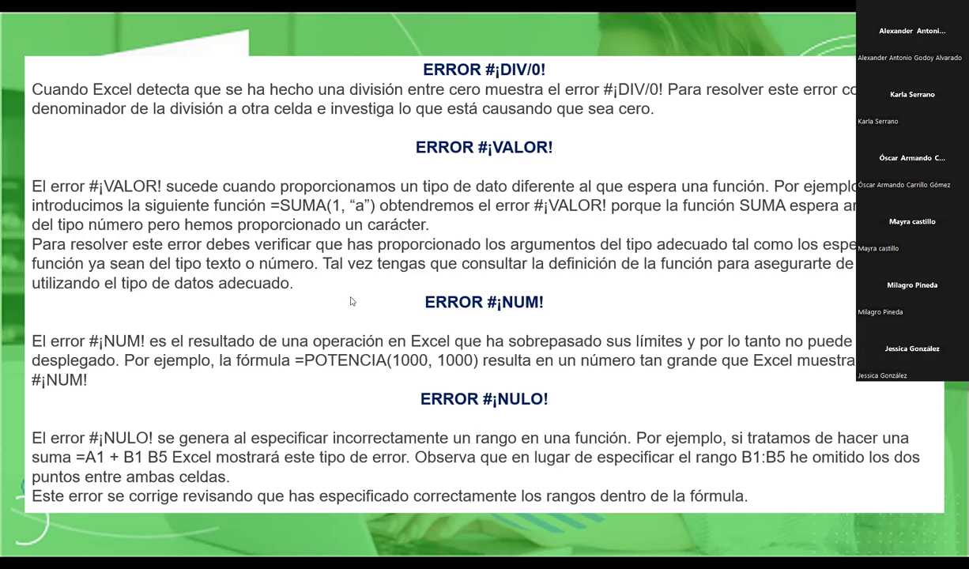
Advance the slideshow to the next error slide, covering #N/A
left_click(399, 336)
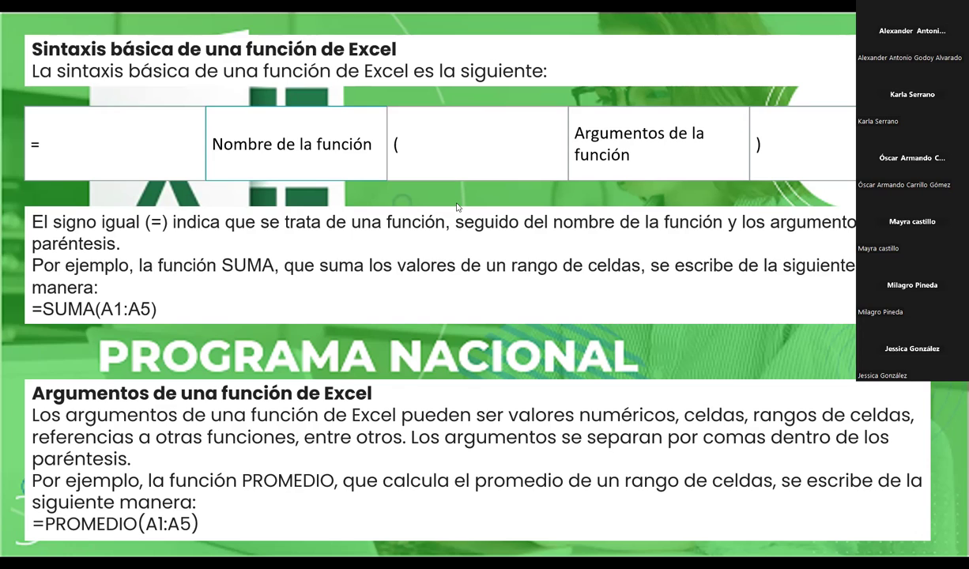
Underline 'valores numéricos', 'referencias a otras funciones' and 'entre otros' in red ink
left_click_drag(501, 417, 899, 425)
left_click_drag(27, 439, 315, 444)
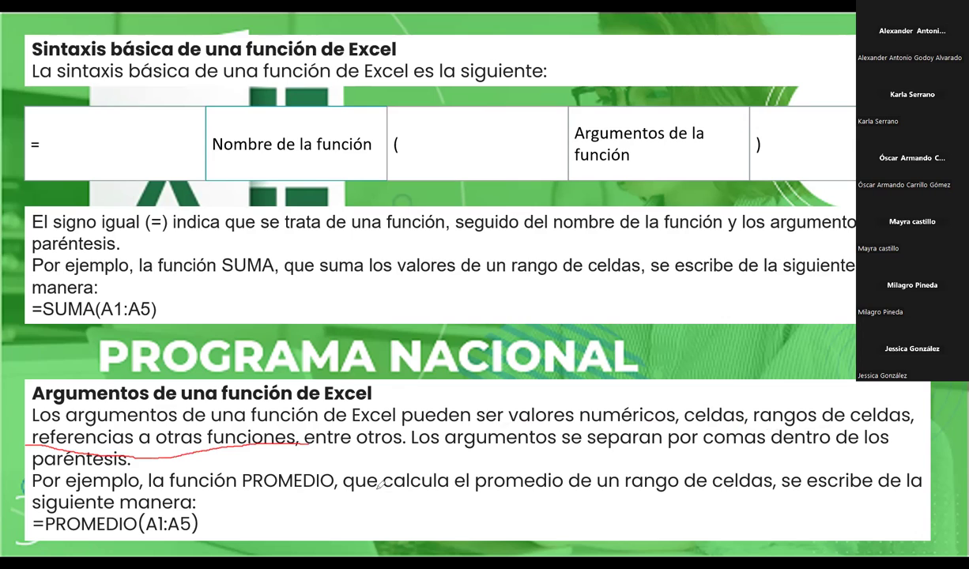
left_click_drag(303, 449, 867, 451)
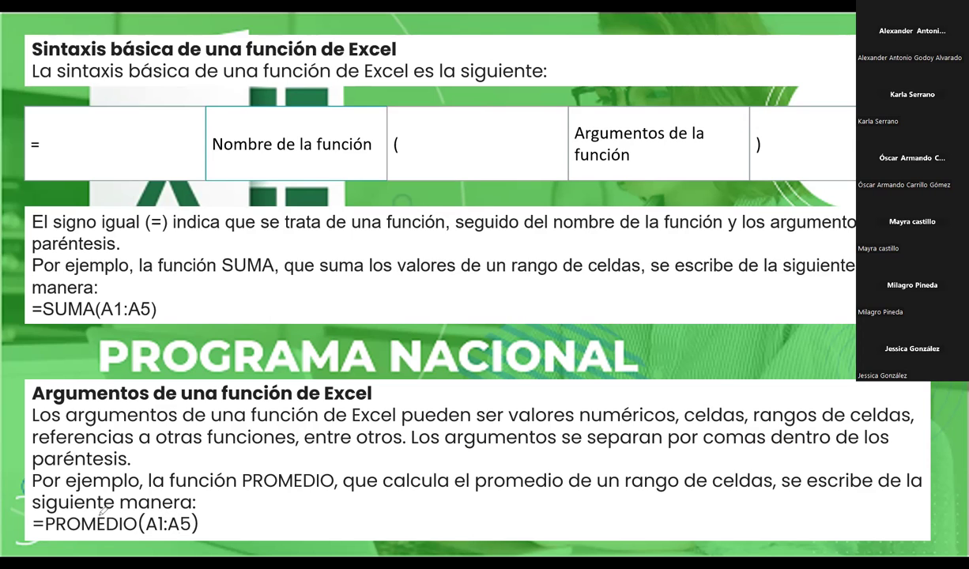
Circle =PROMEDIO(A1:A5), jot example numbers beside it, and advance to the multi-argument slide
mouse_move(215, 512)
left_mouse_down()
mouse_move(199, 524)
mouse_move(211, 498)
left_mouse_up()
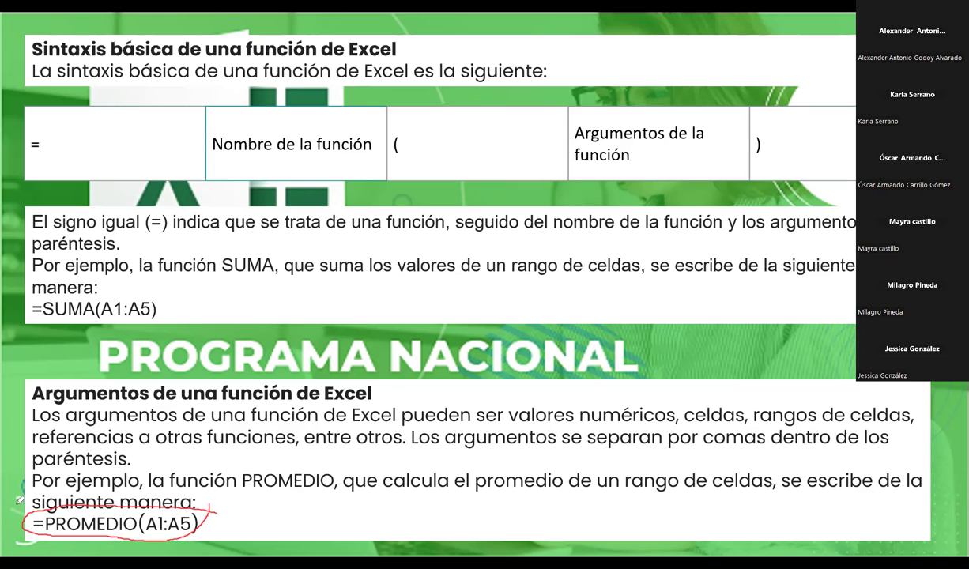
left_click_drag(276, 525, 358, 514)
mouse_move(345, 509)
left_mouse_down()
mouse_move(343, 522)
mouse_move(372, 522)
mouse_move(563, 510)
mouse_move(576, 529)
left_mouse_up()
mouse_move(620, 500)
left_mouse_down()
mouse_move(641, 516)
mouse_move(622, 530)
left_mouse_up()
left_click_drag(660, 498, 662, 522)
mouse_move(668, 470)
left_mouse_down()
mouse_move(664, 494)
mouse_move(693, 526)
left_mouse_up()
left_click_drag(743, 496, 726, 522)
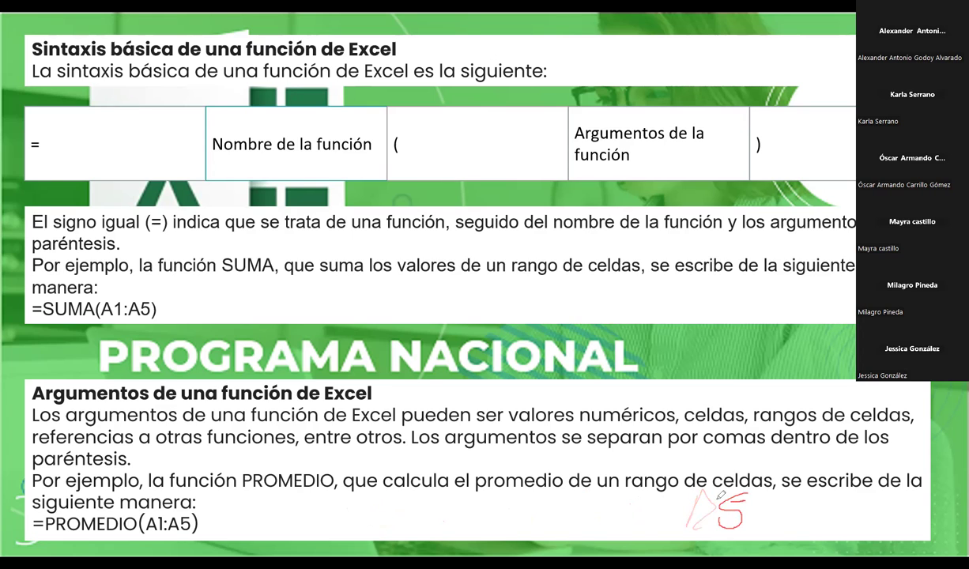
left_click_drag(747, 470, 696, 516)
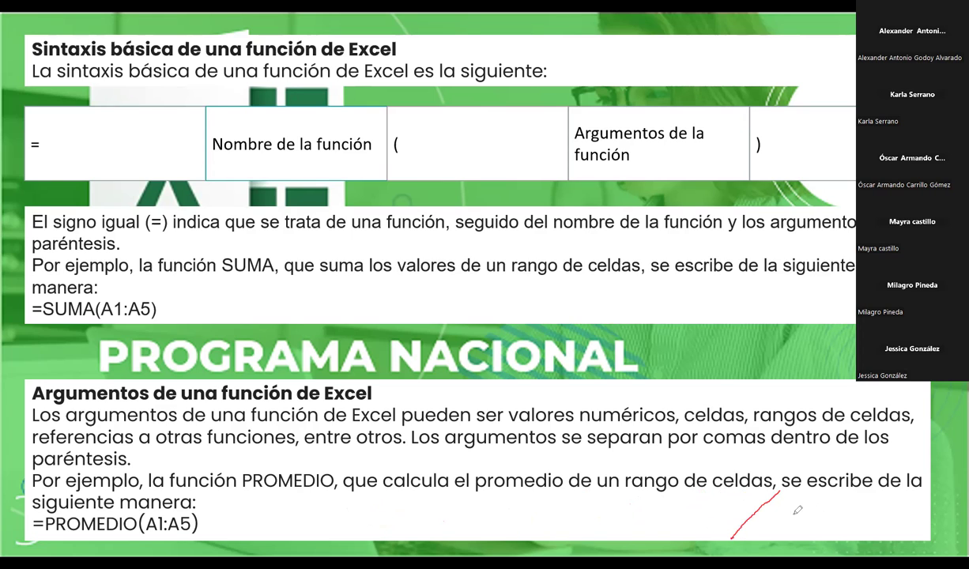
left_click_drag(779, 491, 731, 539)
mouse_move(768, 525)
left_mouse_down()
mouse_move(798, 510)
mouse_move(746, 531)
left_mouse_up()
left_click(498, 295)
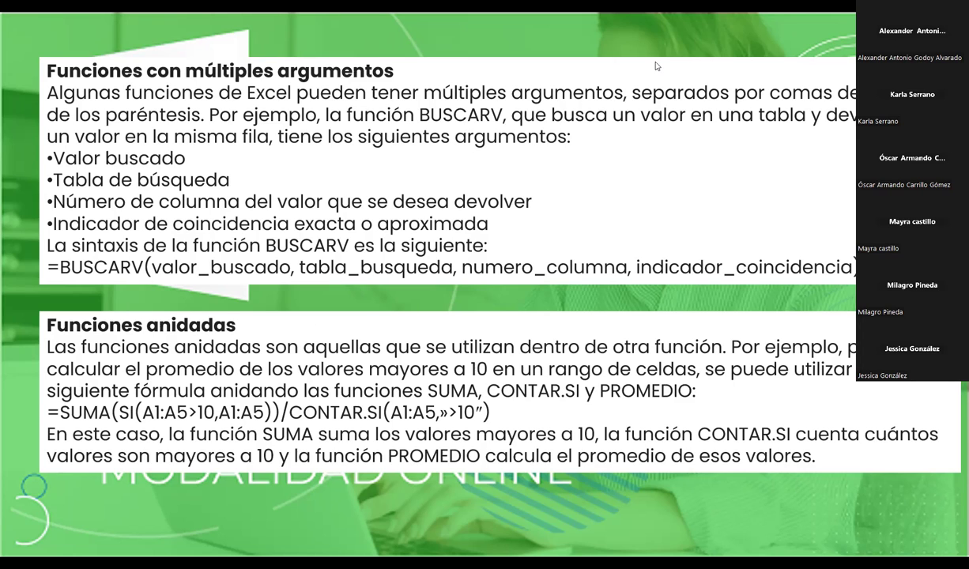
Underline 'Funciones anidadas' and 'de otra función', then advance to the end screen
mouse_move(238, 319)
left_mouse_down()
mouse_move(33, 326)
mouse_move(237, 316)
left_mouse_up()
mouse_move(607, 332)
left_mouse_down()
mouse_move(708, 329)
mouse_move(601, 328)
left_mouse_up()
left_click(582, 198)
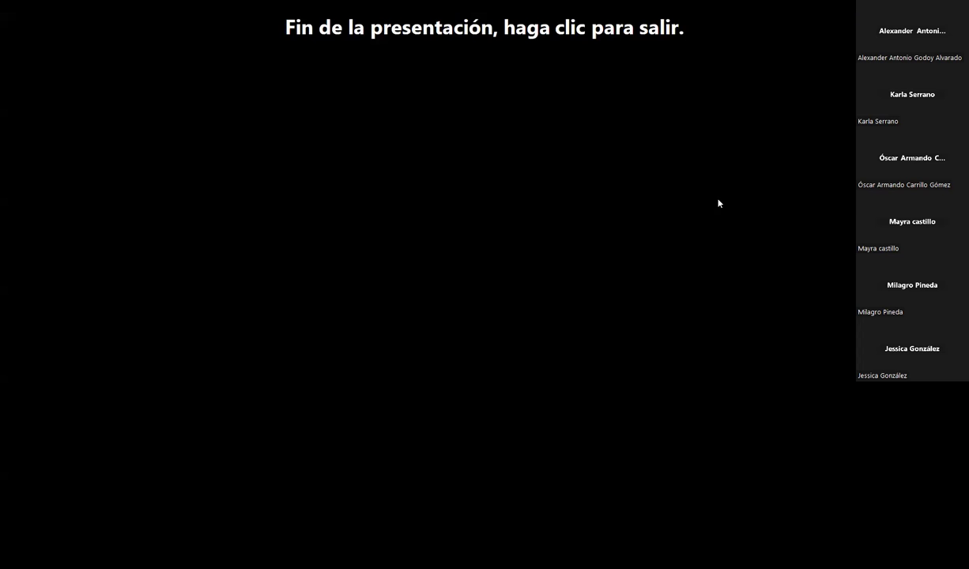
Exit the slideshow and switch to the Hoja1 sheet of the workbook
left_click(188, 502)
left_click(142, 517)
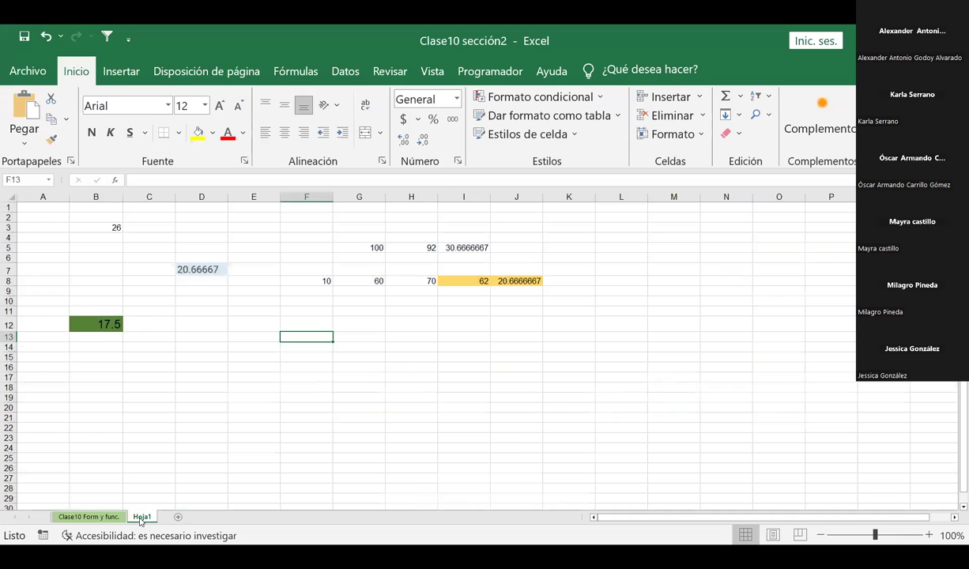
left_click(265, 406)
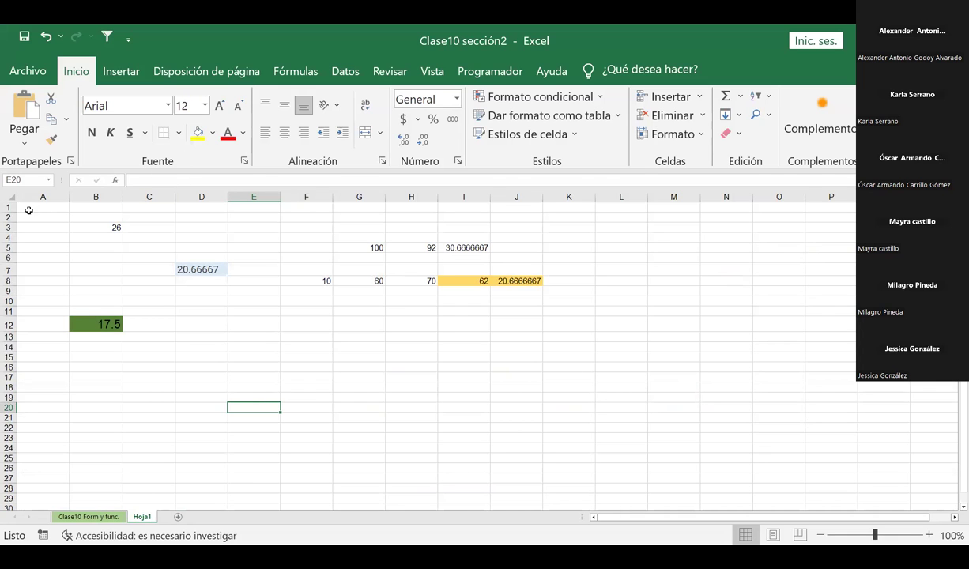
Clear all values and fills from A1:L18, then select B5 for editing
left_click_drag(29, 208, 637, 387)
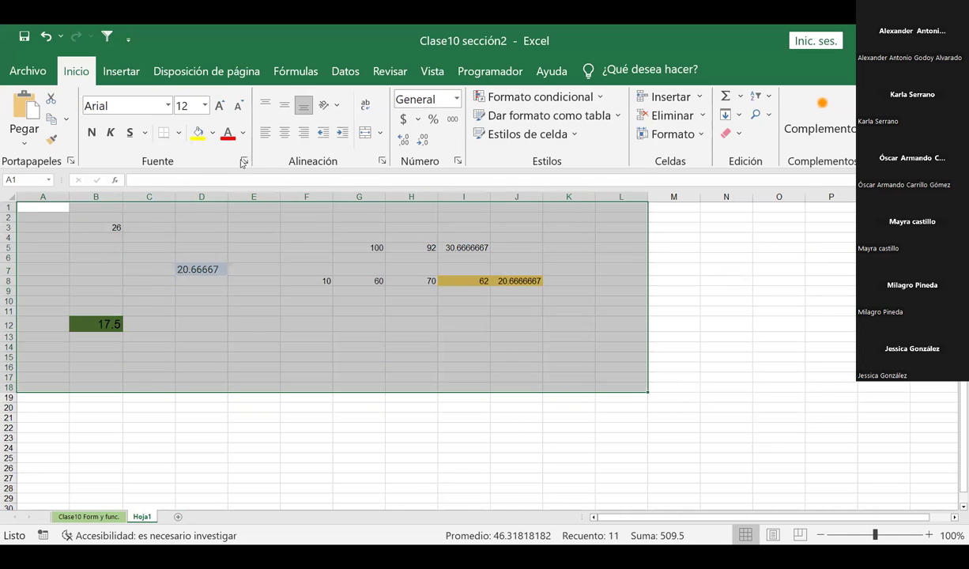
left_click(740, 136)
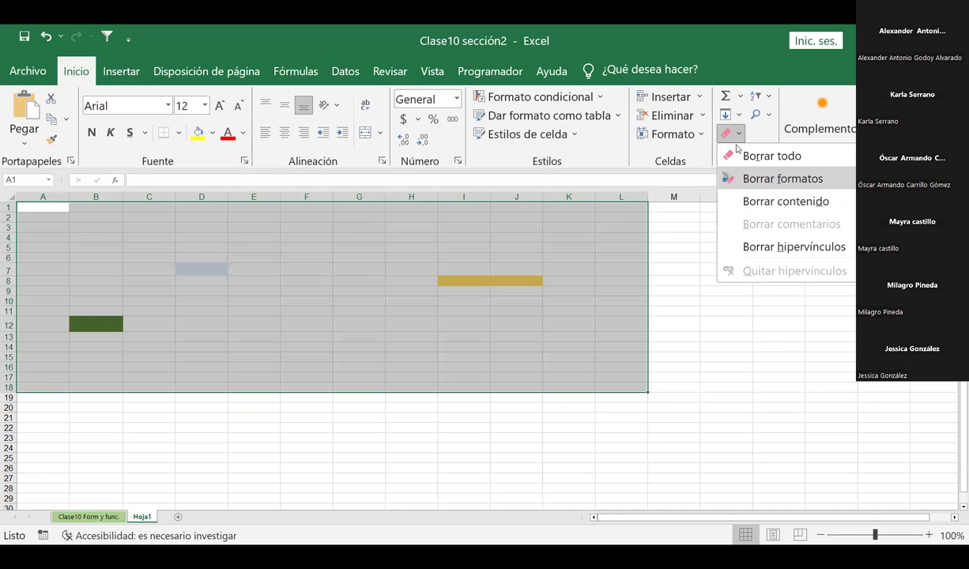
left_click(783, 179)
left_click(515, 270)
left_click(95, 247)
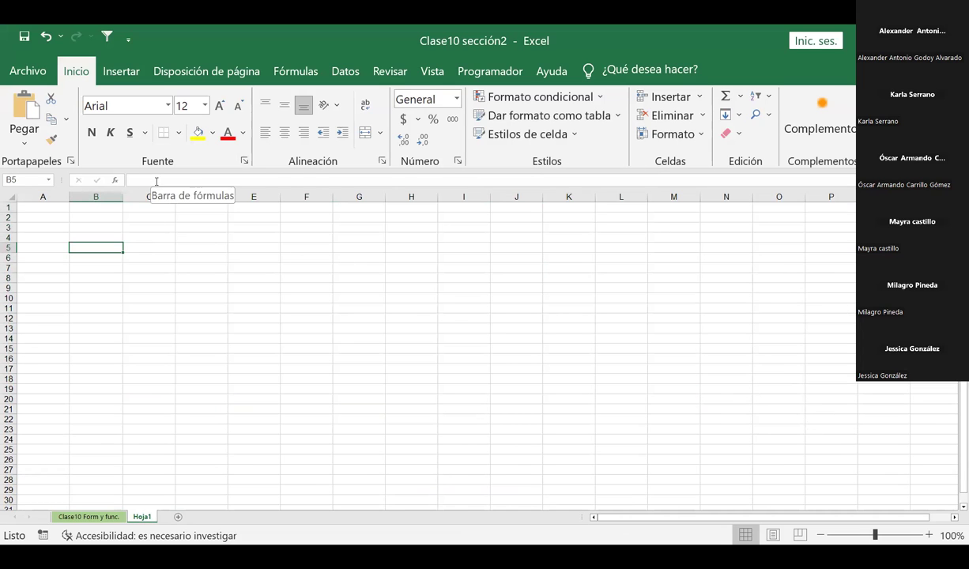
left_click(157, 181)
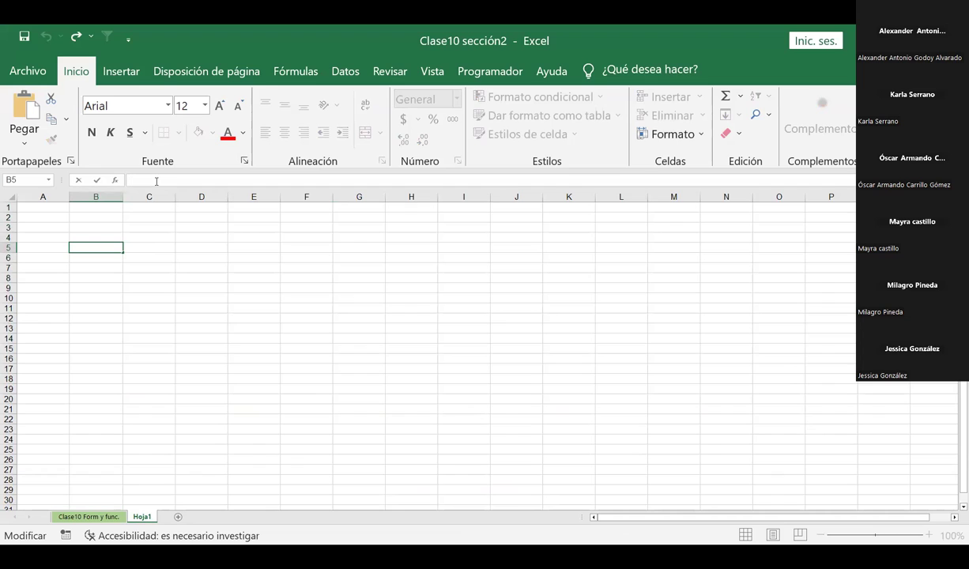
Enter a formula in B5 returning a sample full name as quoted text
type("=")
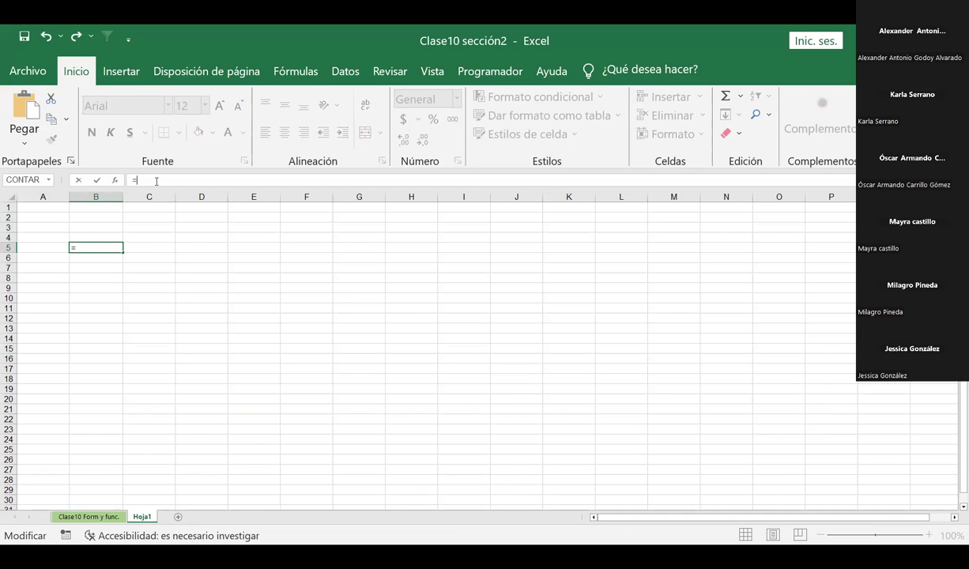
type("\"")
type("jOS")
key("BackSpace")
key("BackSpace")
key("BackSpace")
type("Jos")
type("é")
type(" Alñtra")
key("BackSpace")
key("BackSpace")
key("BackSpace")
key("BackSpace")
type("fredo\"")
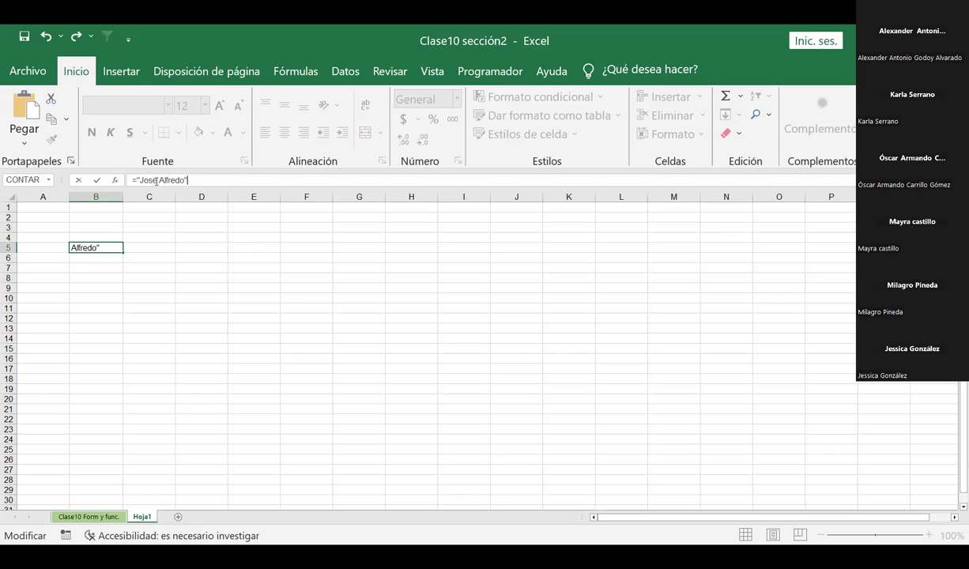
key("ctrl+Return")
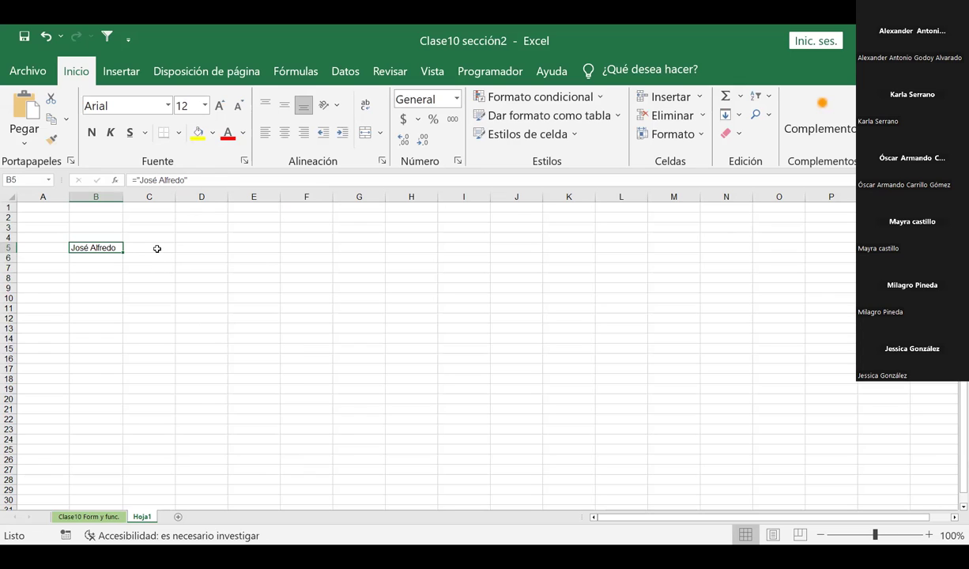
left_click(201, 248)
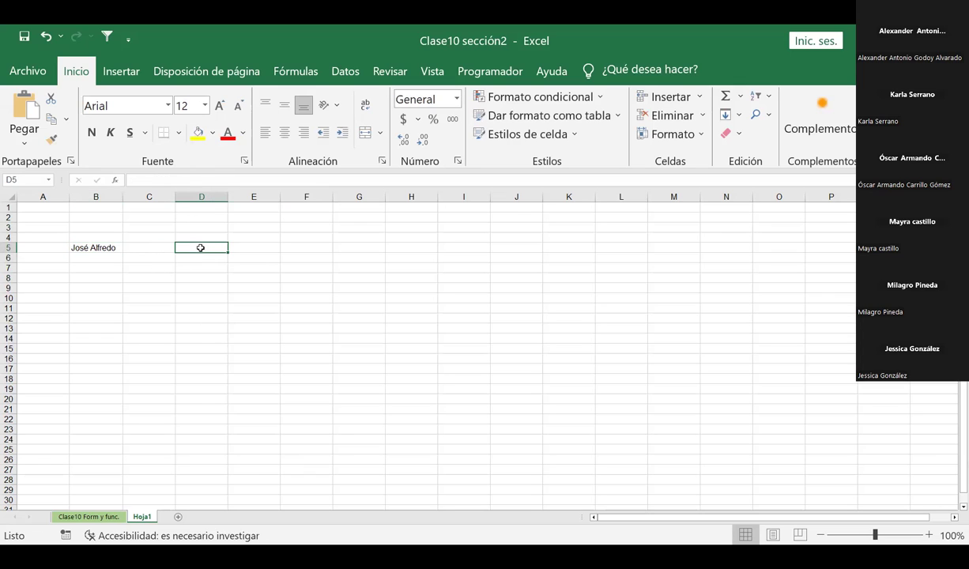
type("=")
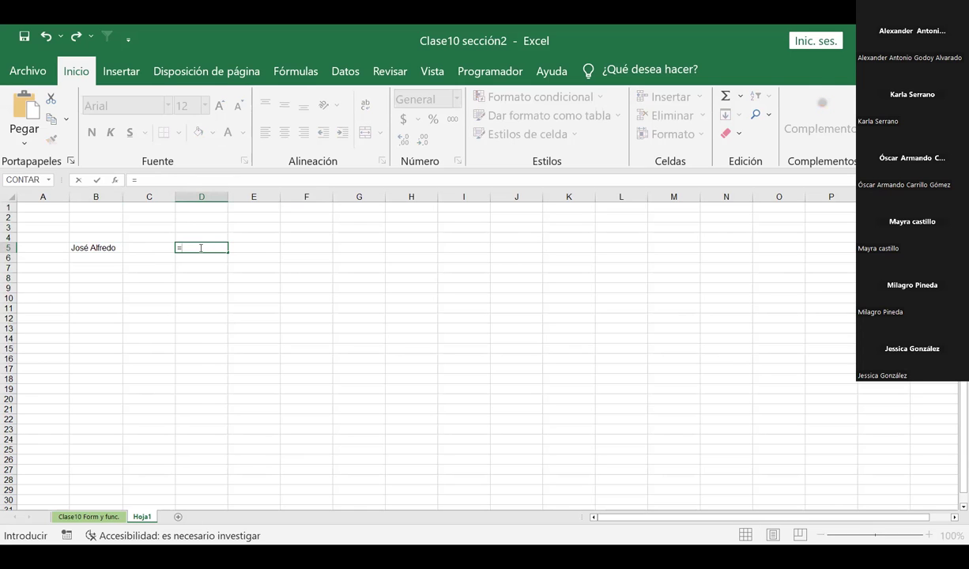
type("3")
key("Return")
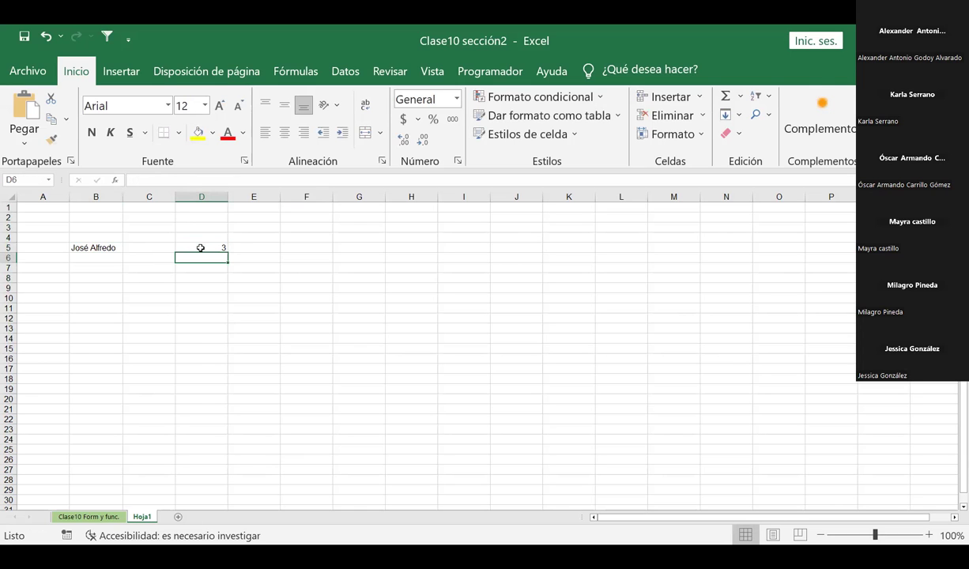
key("Return")
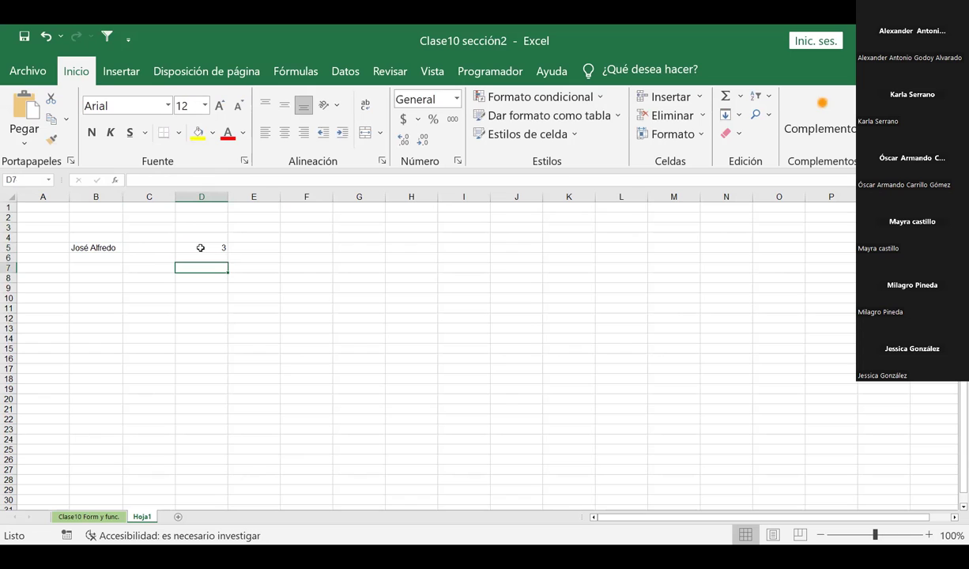
type("3")
key("Return")
key("Up")
type("5")
key("Return")
key("Up")
key("Up")
key("Right")
key("Right")
key("Up")
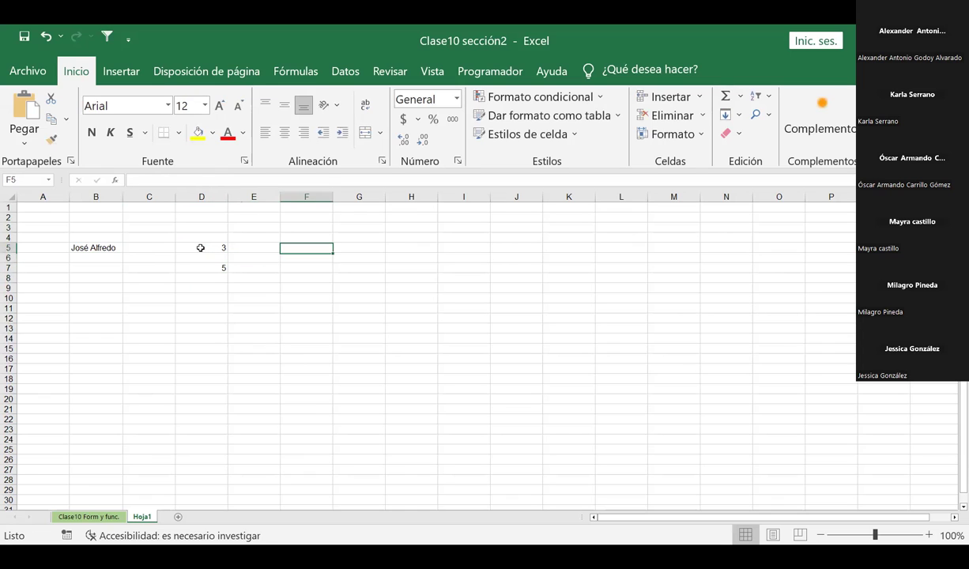
type("=")
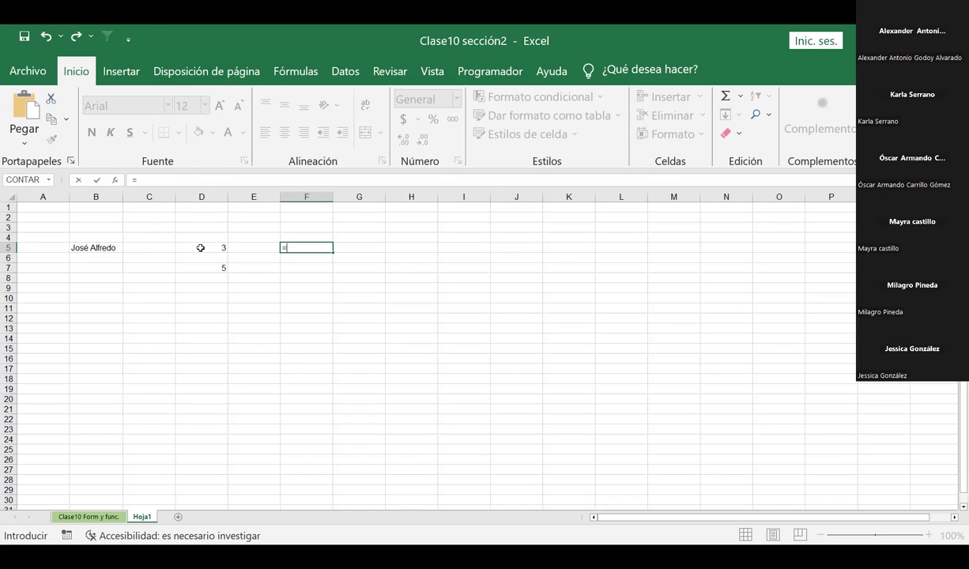
type("3+")
type("8")
key("Return")
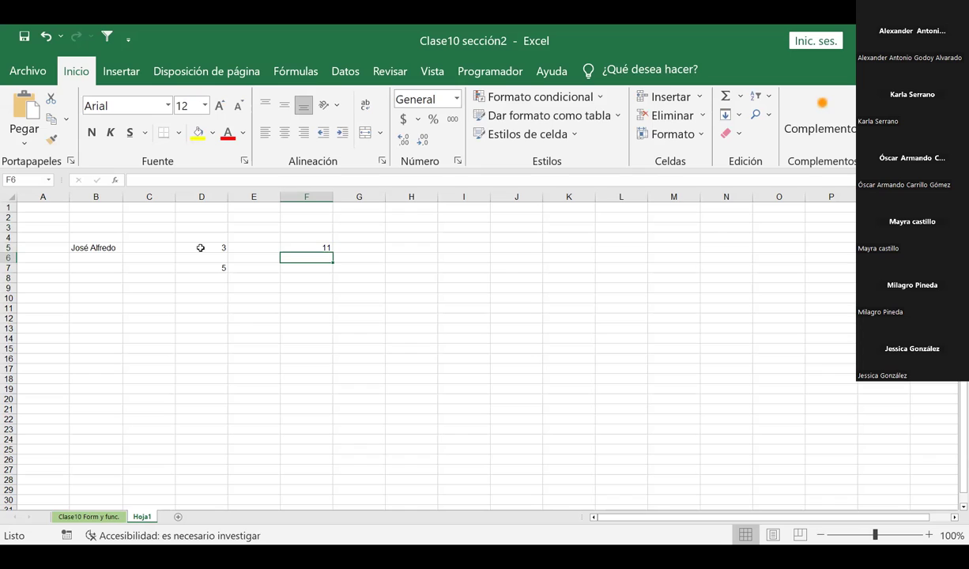
left_click(155, 298)
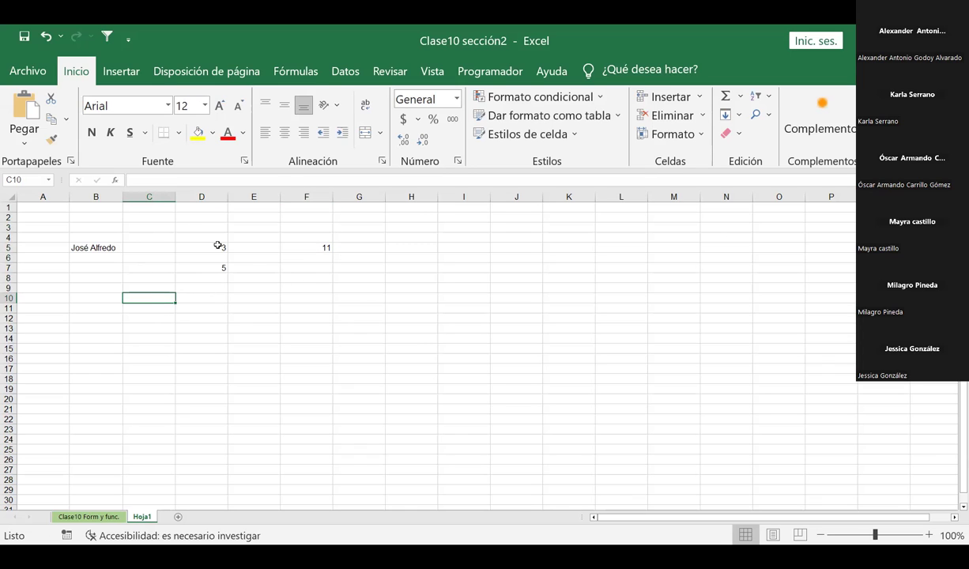
left_click_drag(199, 247, 320, 309)
key("Delete")
Fill cells E3, F3 and G3 with yellow
left_click(234, 225)
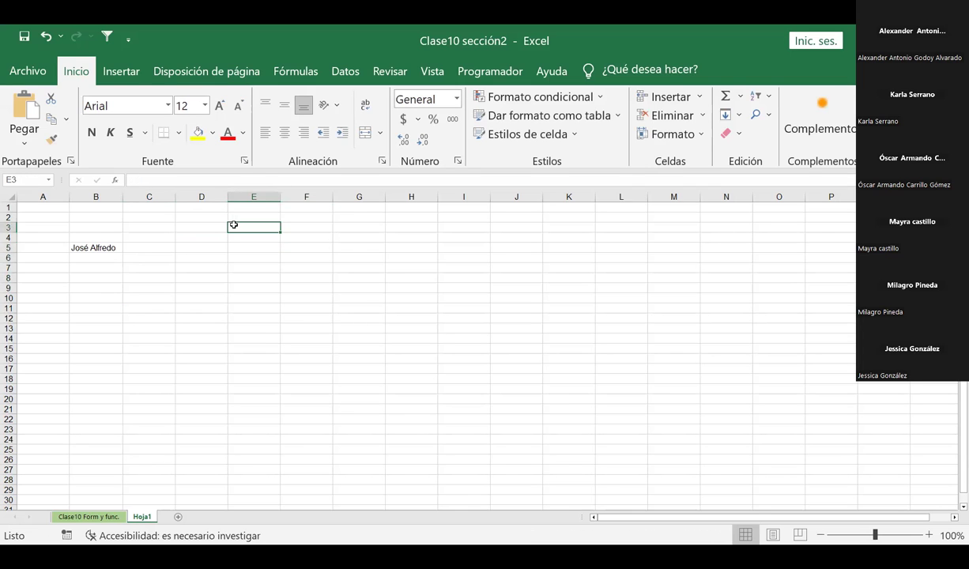
left_click(198, 132)
left_click(312, 224)
left_click(198, 132)
left_click(356, 226)
left_click(199, 134)
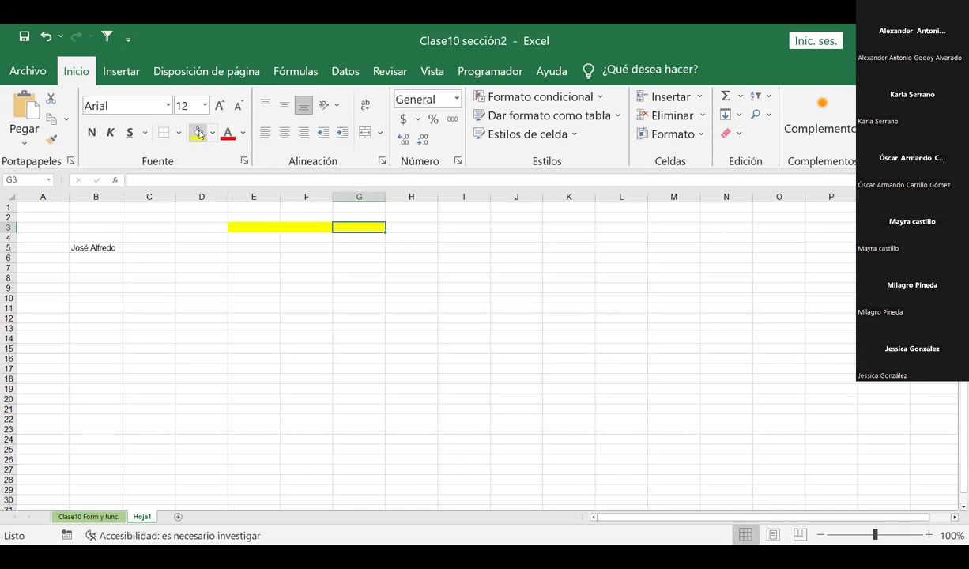
Enter 6, 13 and 18 in E3, F3 and G3
left_click(246, 229)
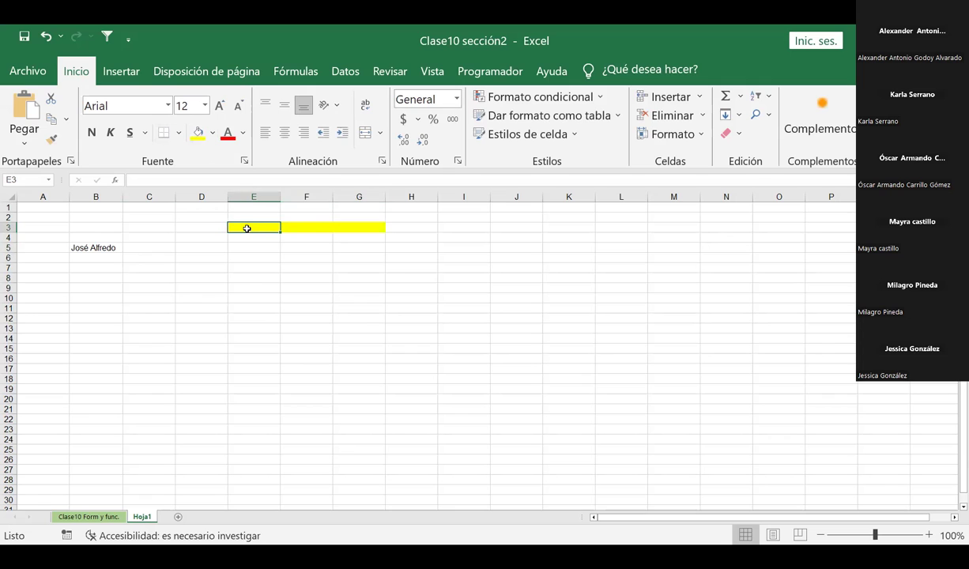
type("6")
key("Tab")
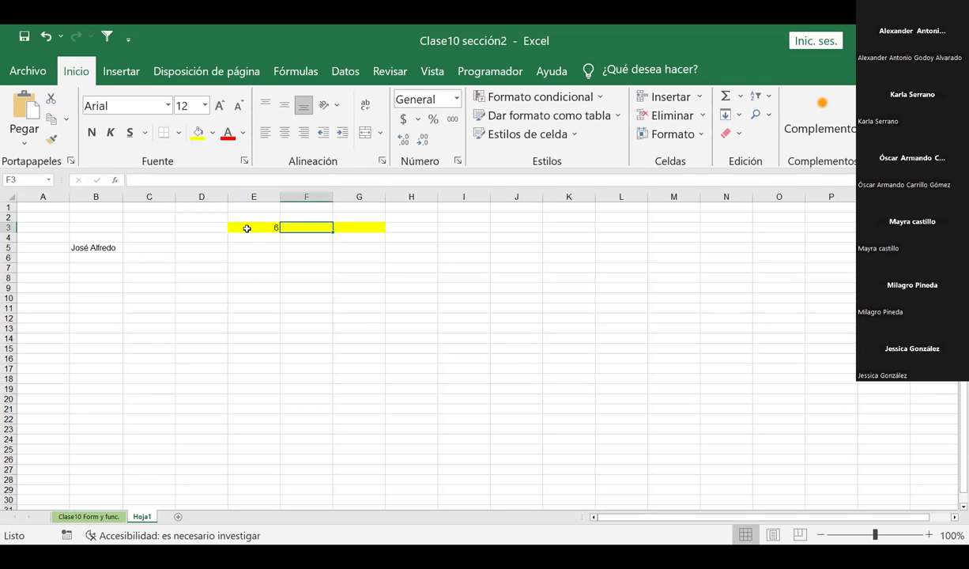
type("13")
key("Tab")
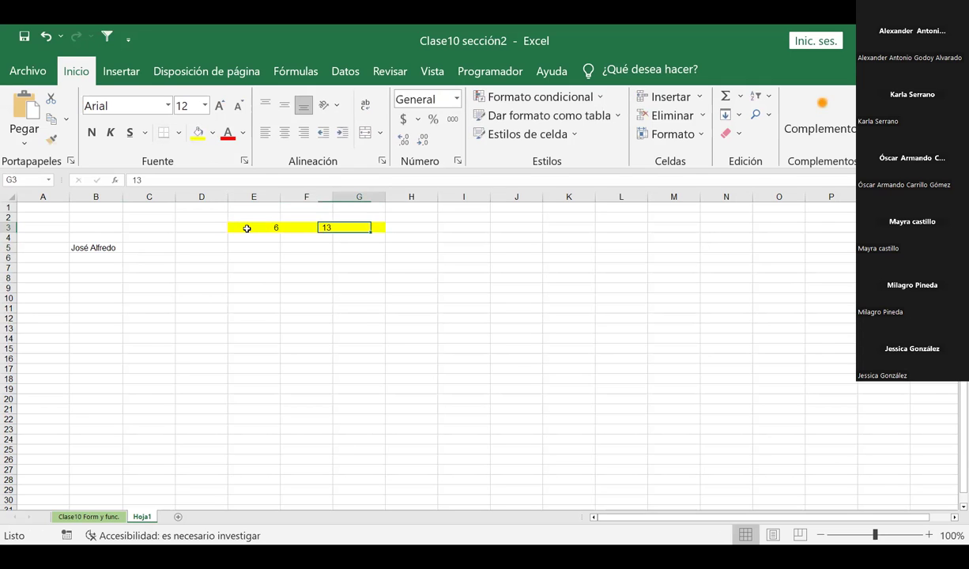
type("18")
key("Return")
AutoSum row 3 into I3, giving a total of 37
key("Up")
key("Right")
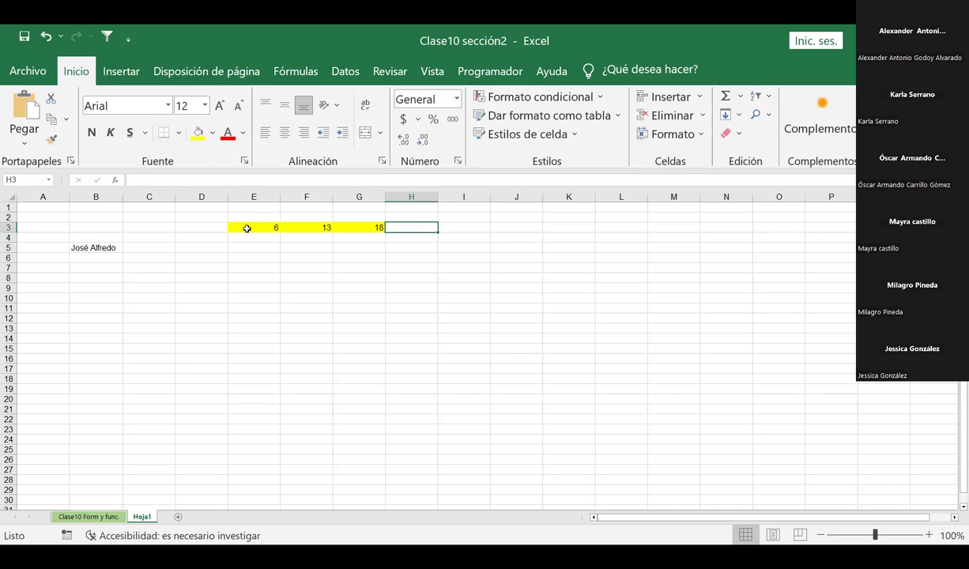
key("Right")
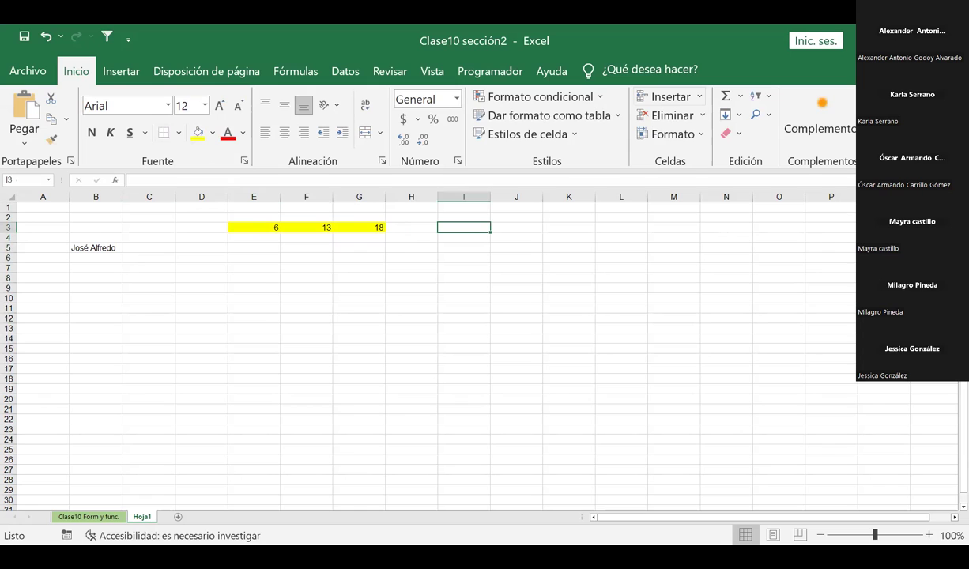
left_click(724, 97)
key("Return")
key("Down")
key("Down")
key("Down")
key("Left")
key("Left")
key("Left")
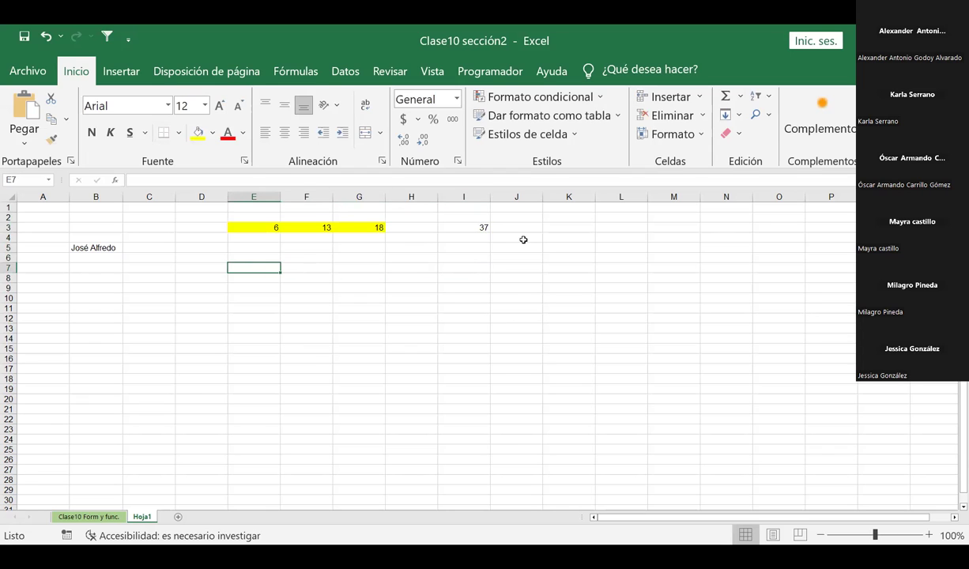
Fill F9 yellow holding 6, and give D7 a yellow fill
left_click(307, 288)
left_click(198, 133)
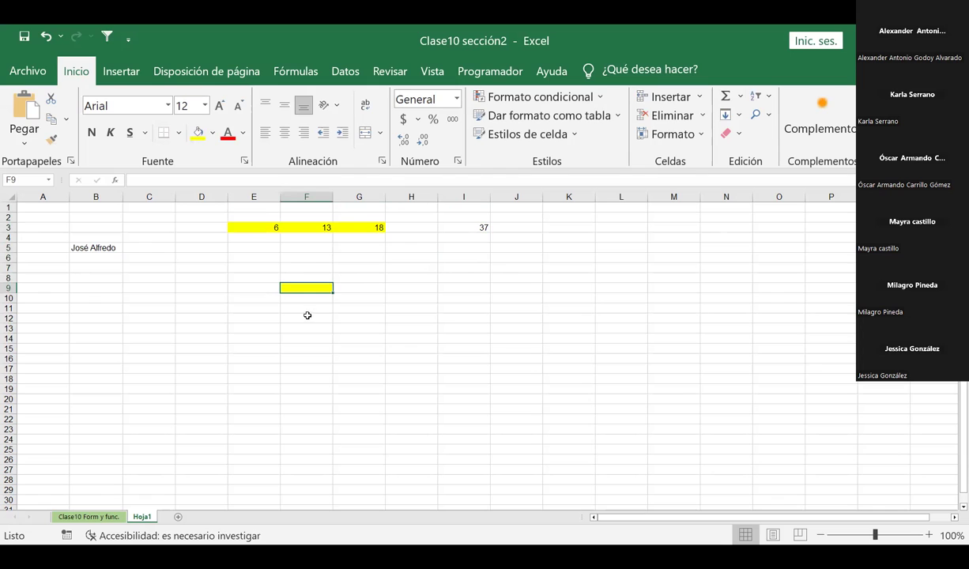
type("6")
key("Return")
left_click(207, 269)
left_click(198, 132)
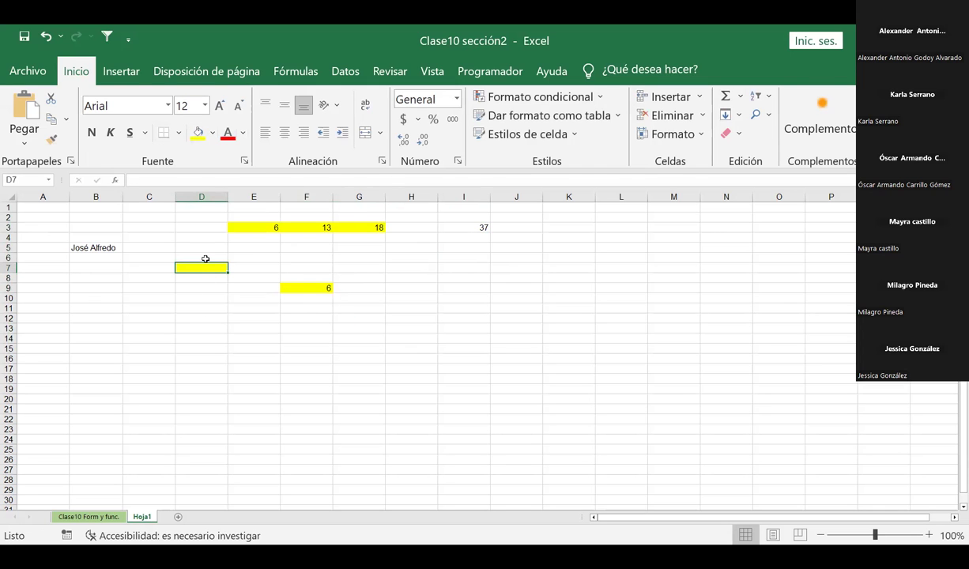
Enter 15 in the yellow cell D7
type("15")
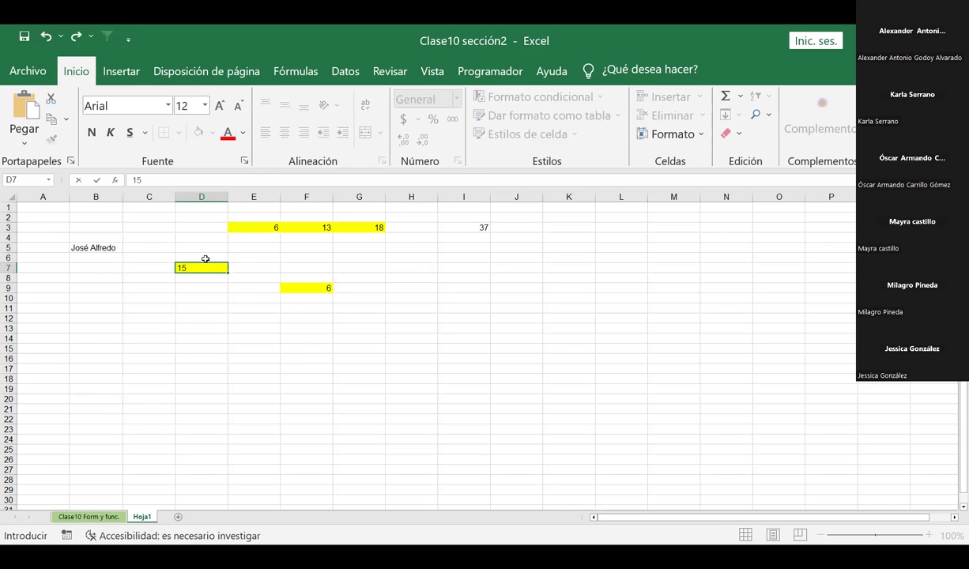
key("Return")
left_click(467, 329)
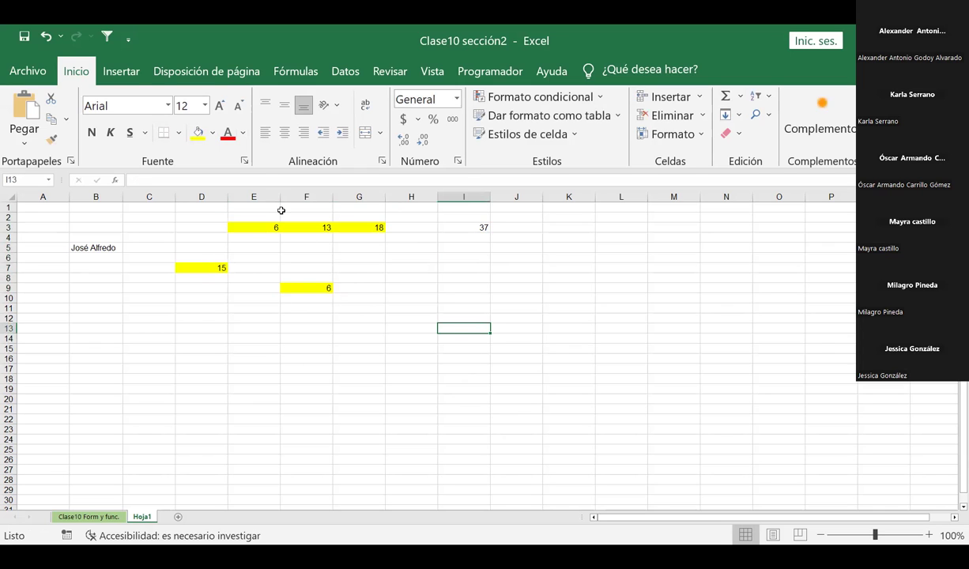
Replace I3's total with the formula =6+13+18+15+6, showing 58
left_click(466, 227)
key("Delete")
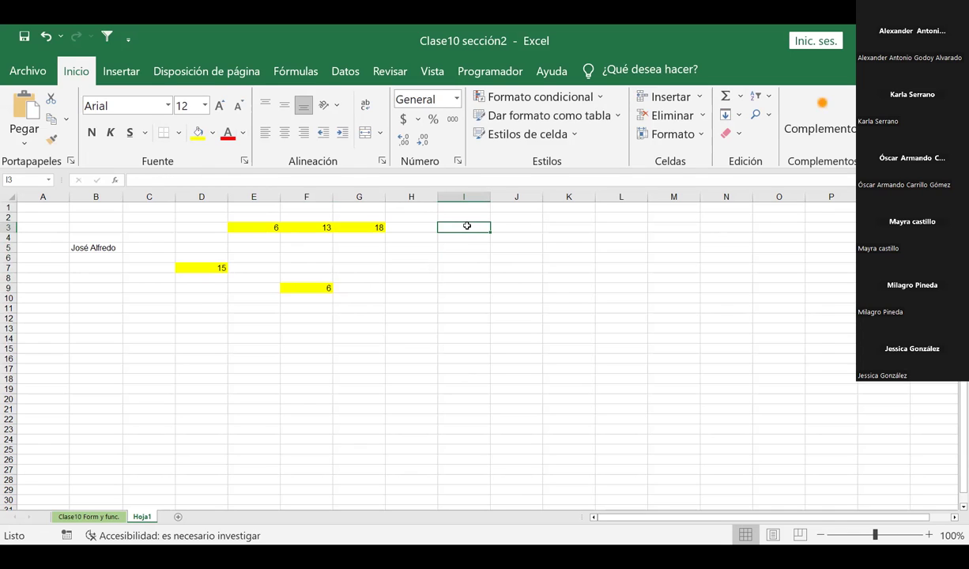
type("=")
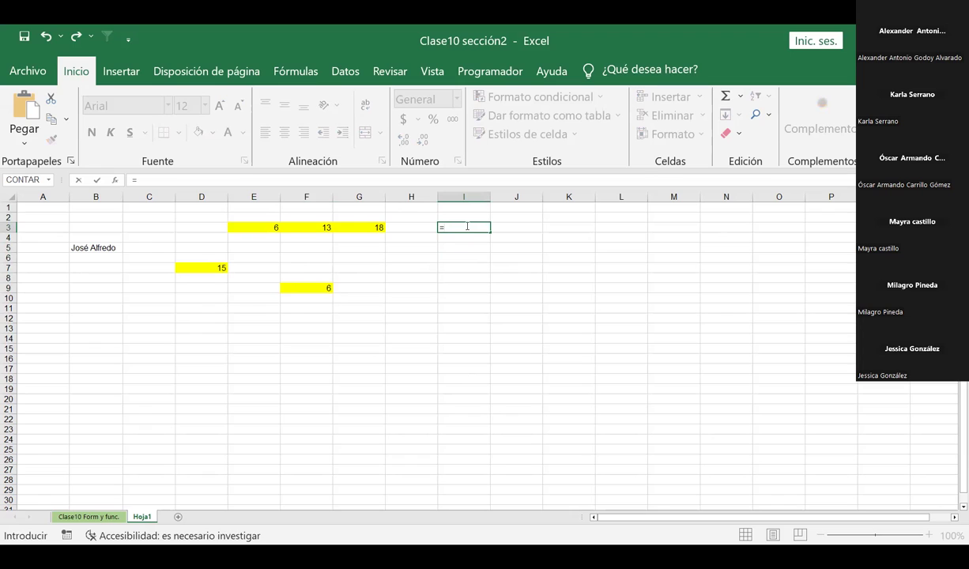
type("6+13+18+")
type("15+")
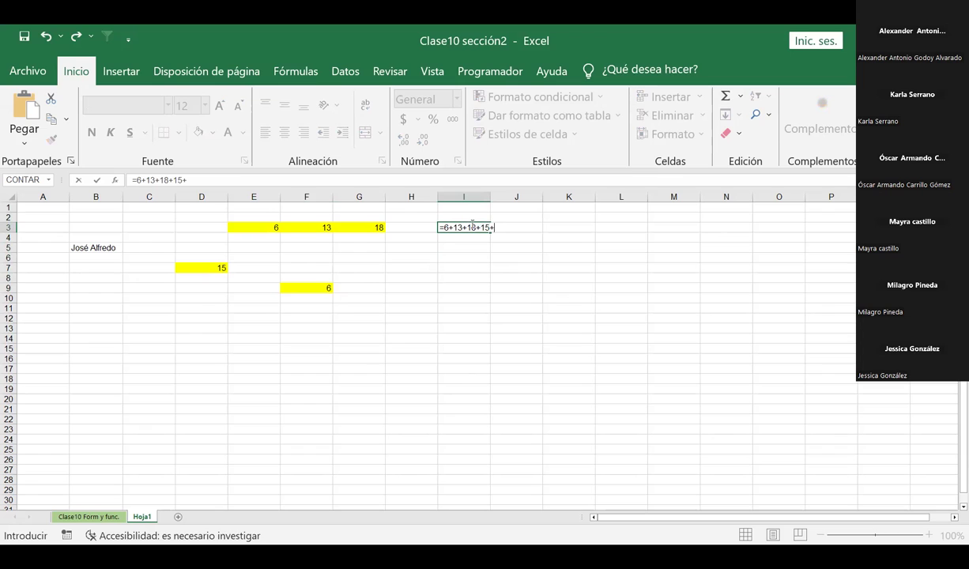
type("6")
key("Return")
type("ç")
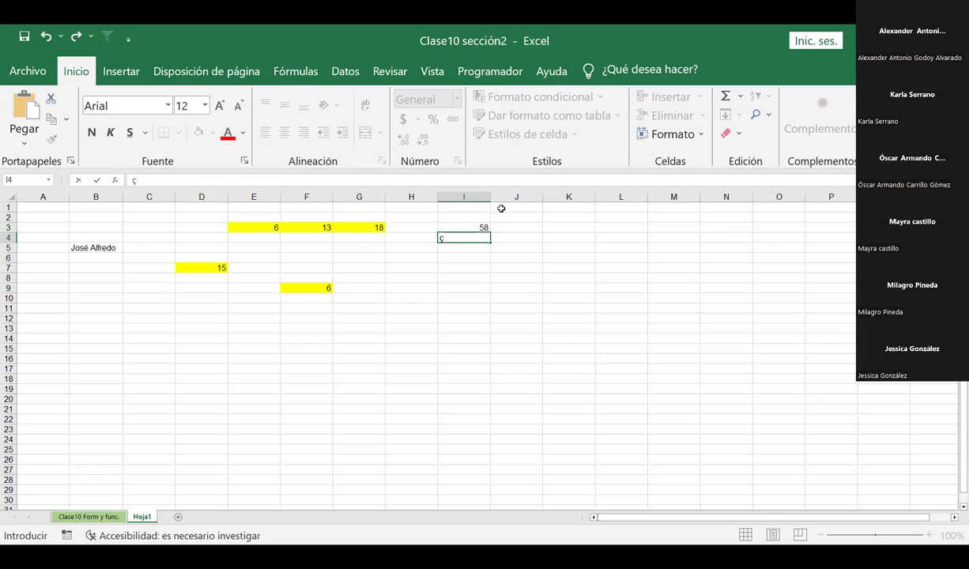
key("Up")
key("Down")
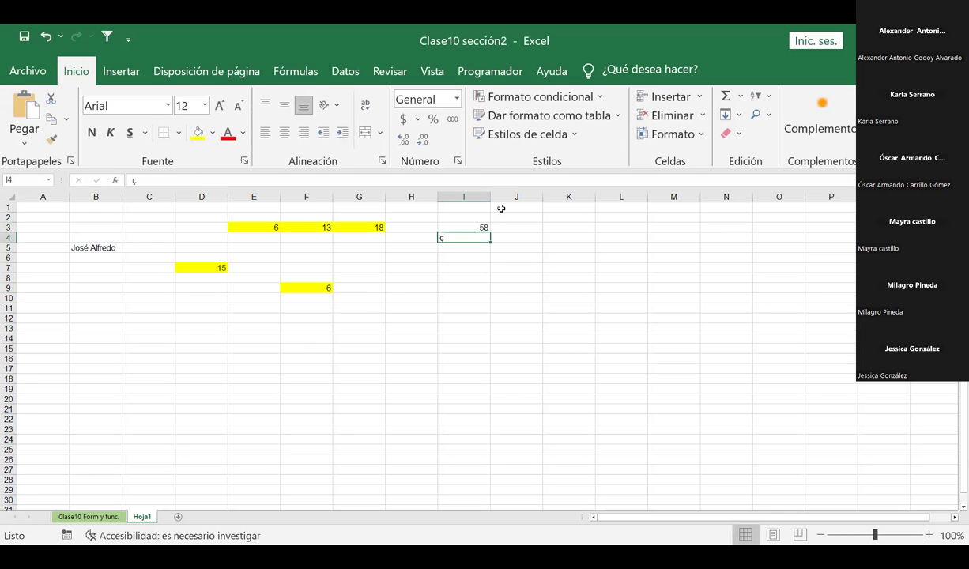
key("Down")
key("Down")
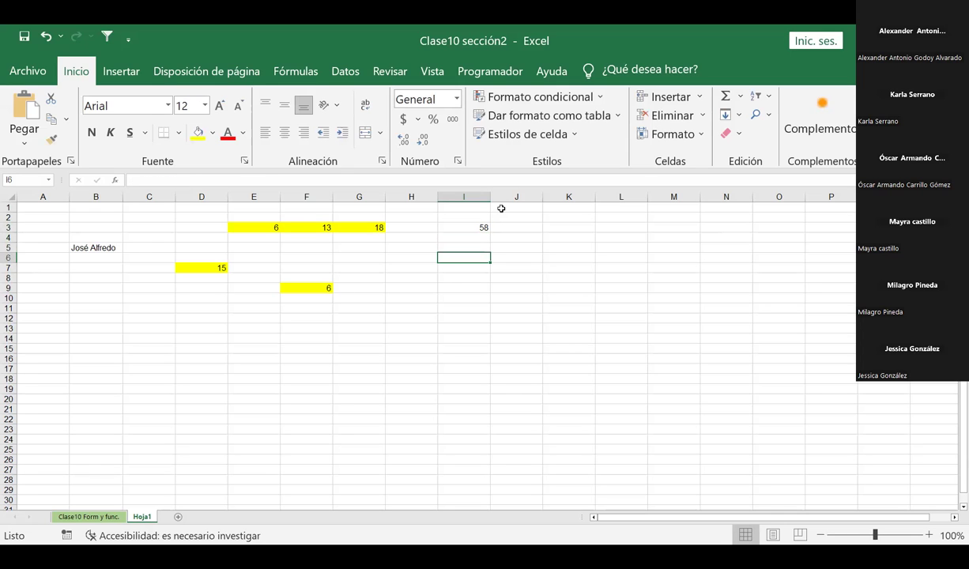
type("=")
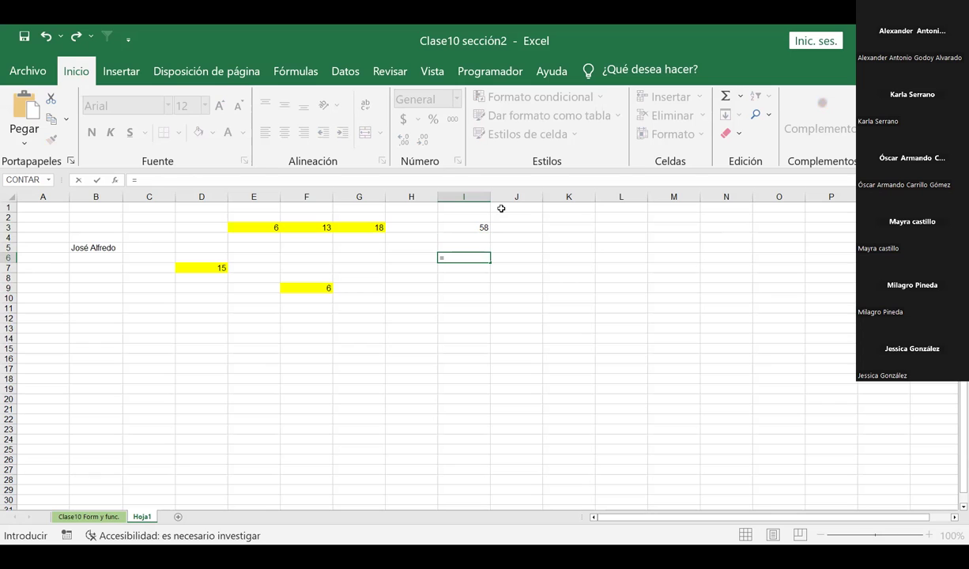
key("Escape")
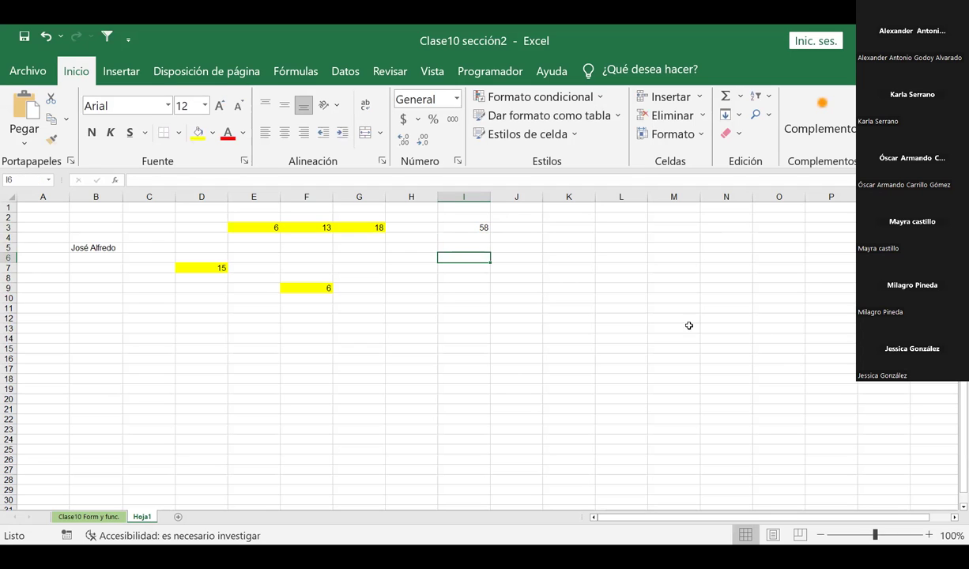
Compare I3's formula against the value in E3, then select I8
left_click(468, 228)
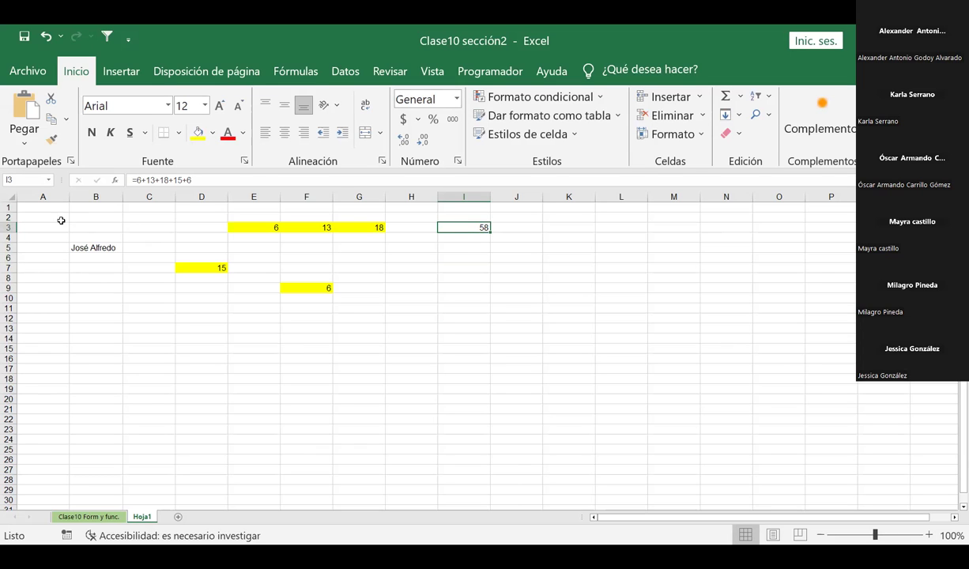
left_click(248, 227)
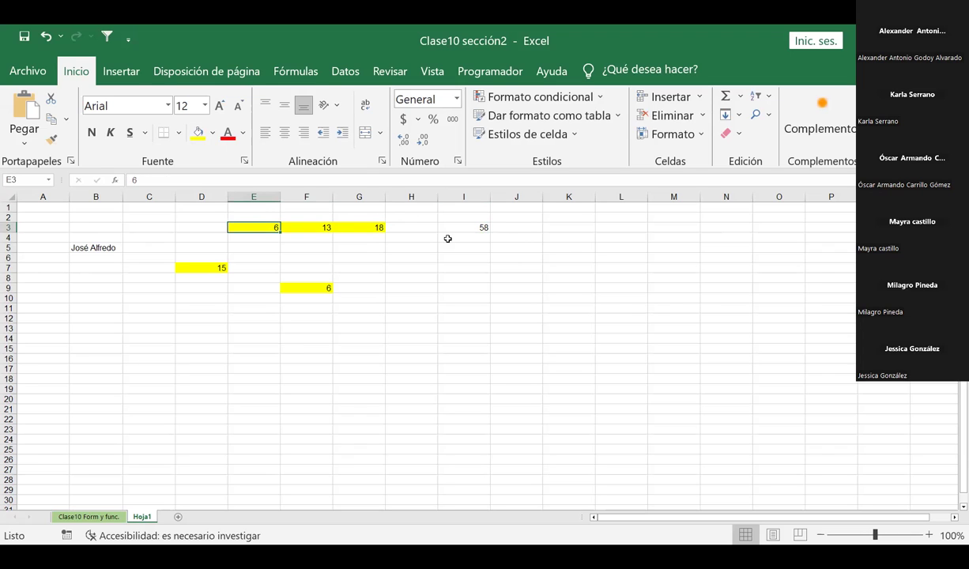
left_click(484, 226)
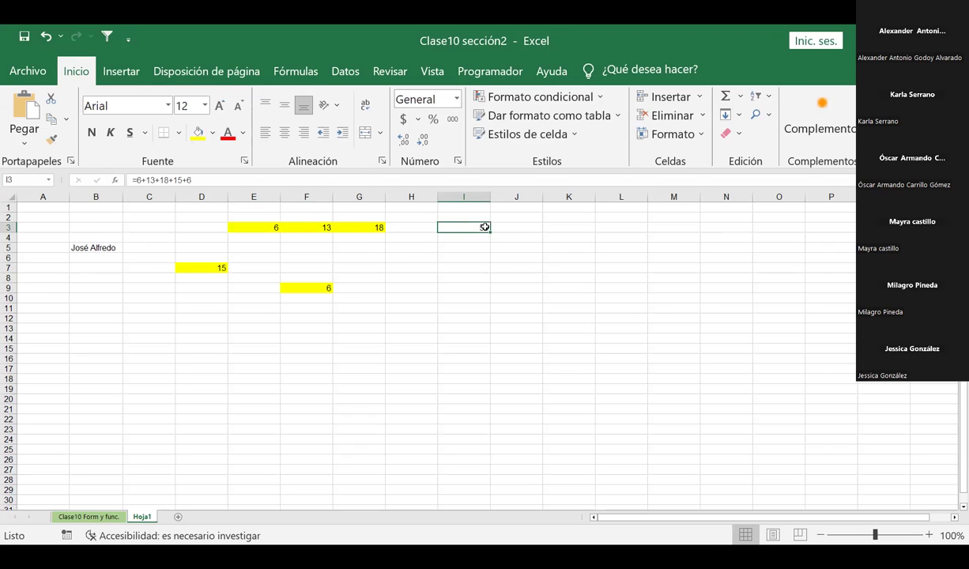
left_click(456, 279)
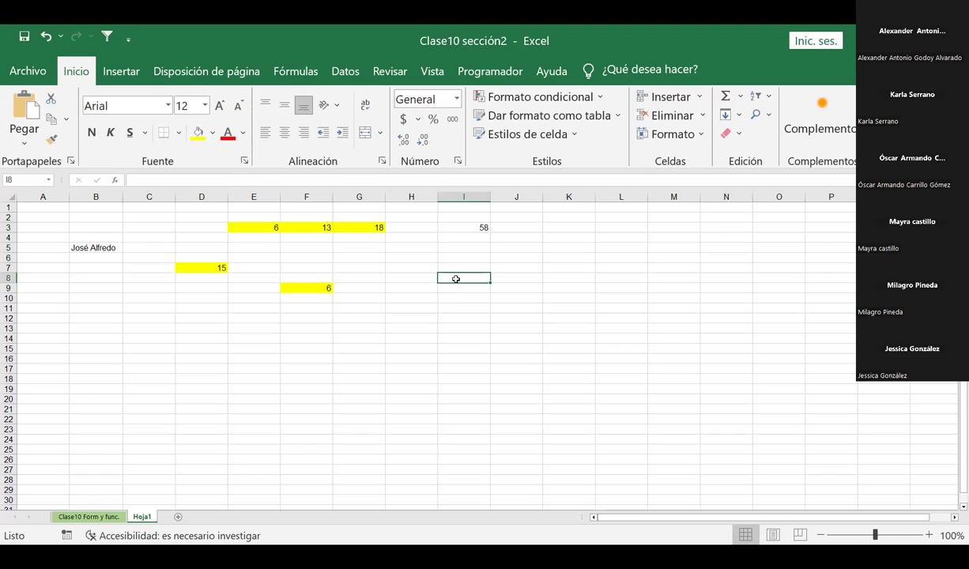
Enter =(5*3)+3+2-5*2/5 in I8, showing 18, and discard a stray entry in I9
type("=(5*")
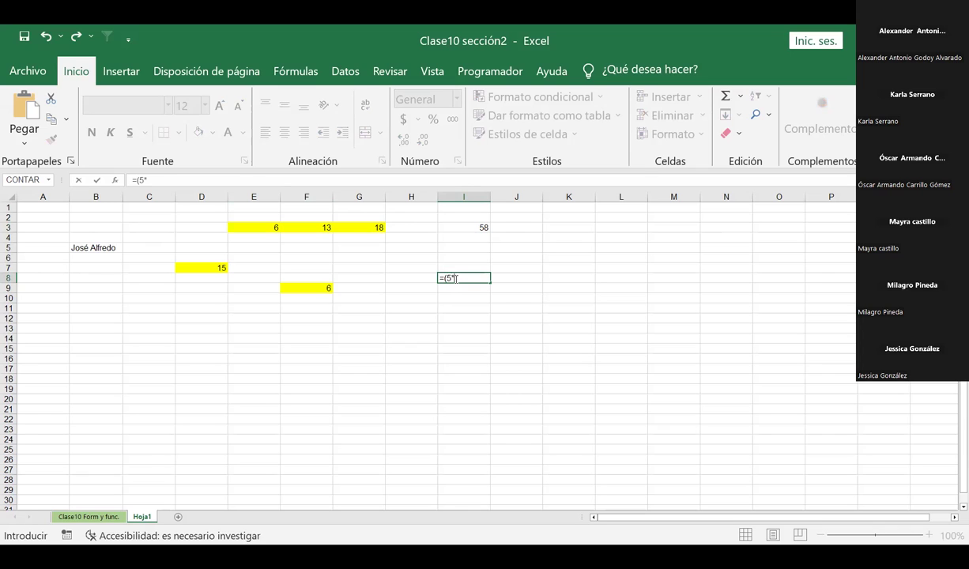
type("3")
type(")")
type("+")
type("3+")
type("2")
type("-5")
type("*2")
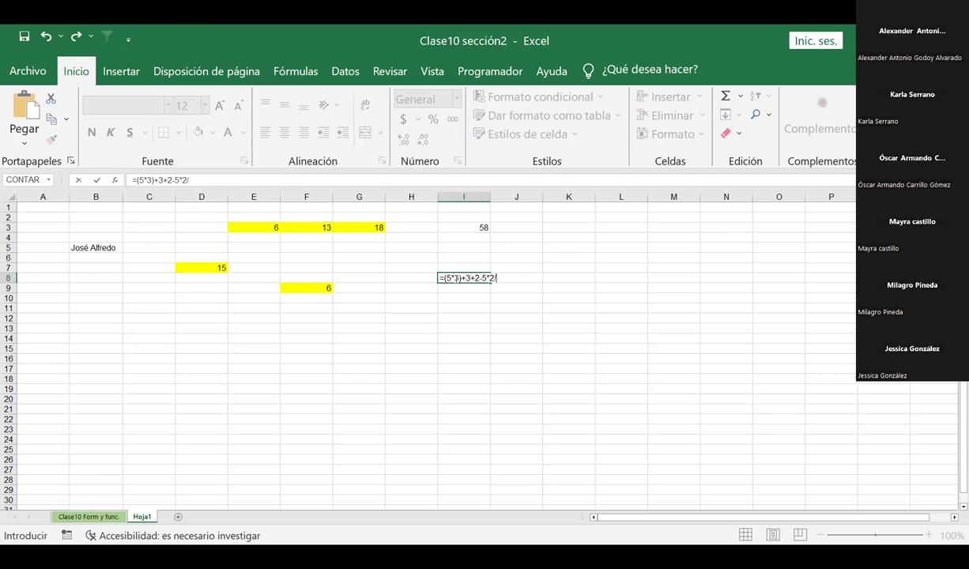
type("/5")
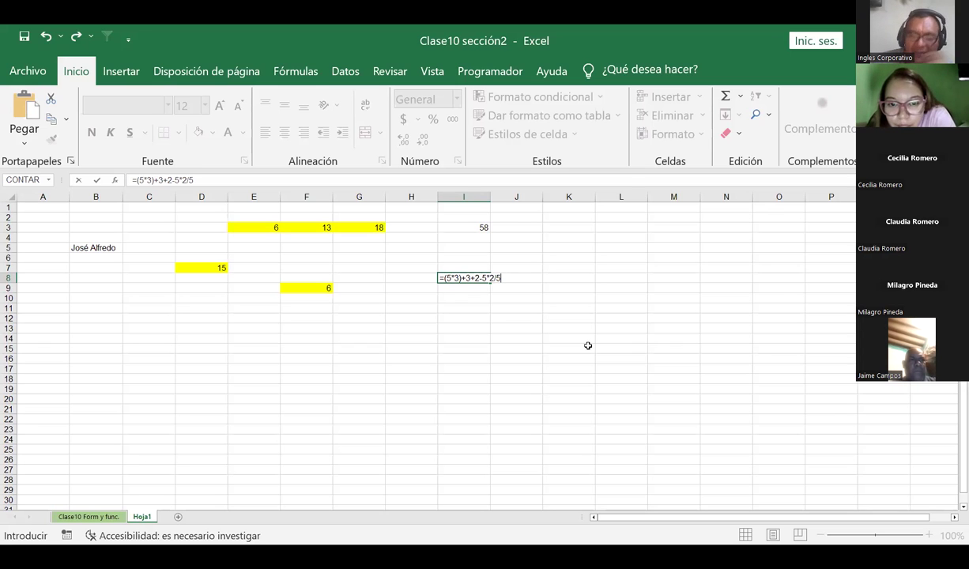
key("ctrl+Return")
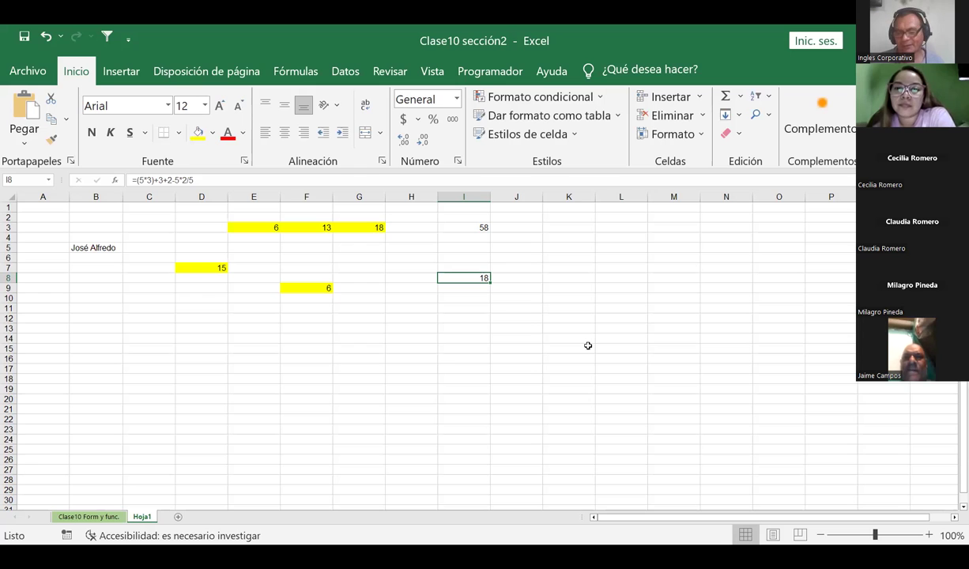
key("Down")
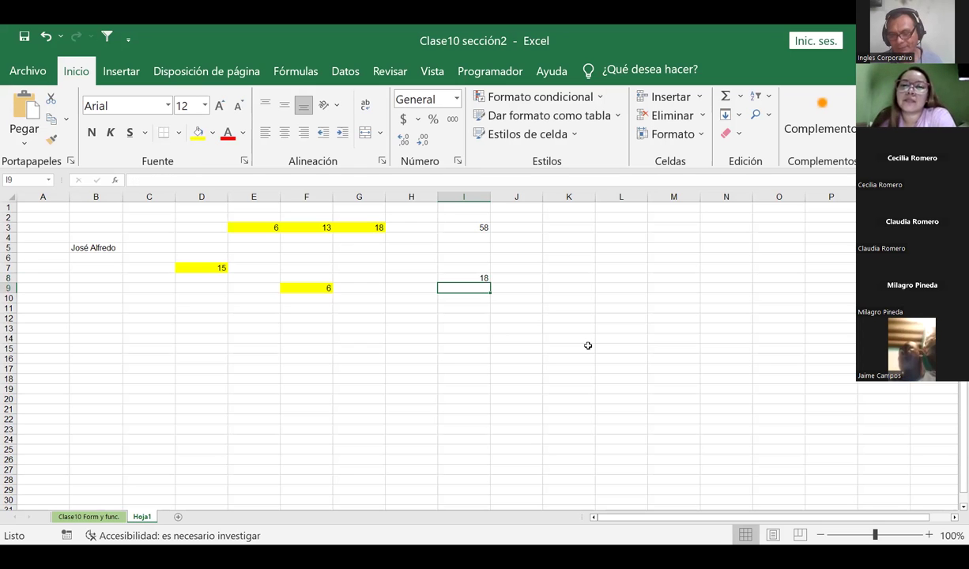
type("=")
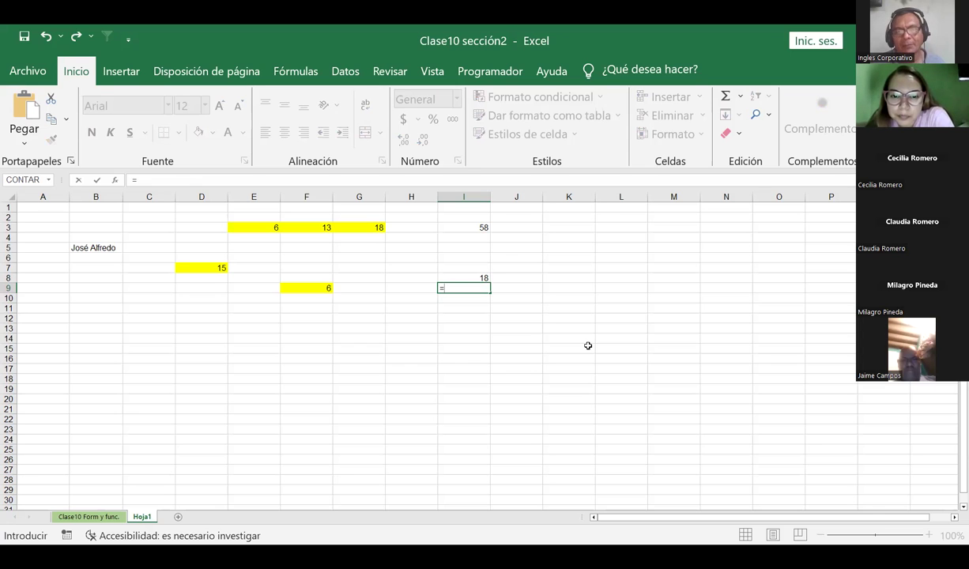
key("Escape")
key("Up")
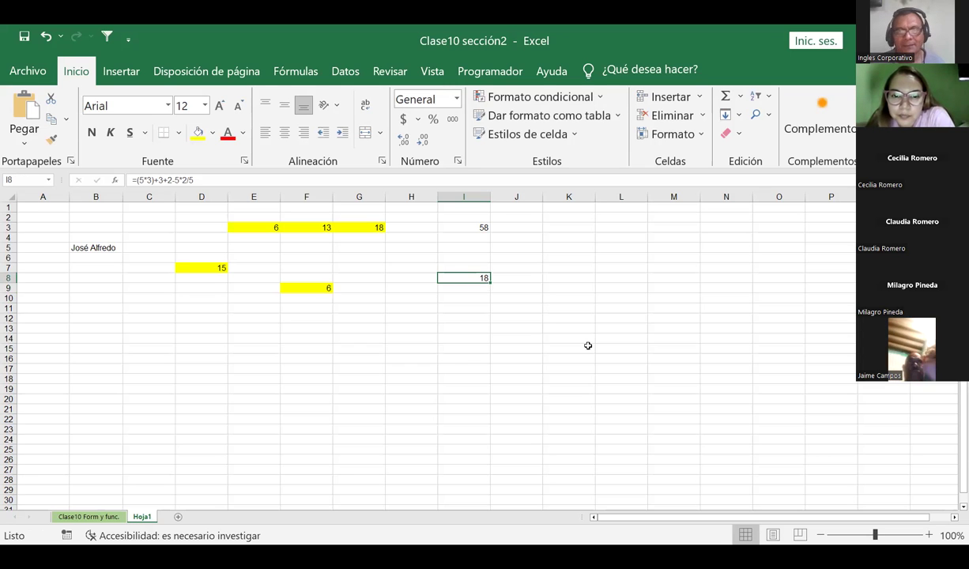
Copy I8's formula into G7
key("ctrl+c")
key("Left")
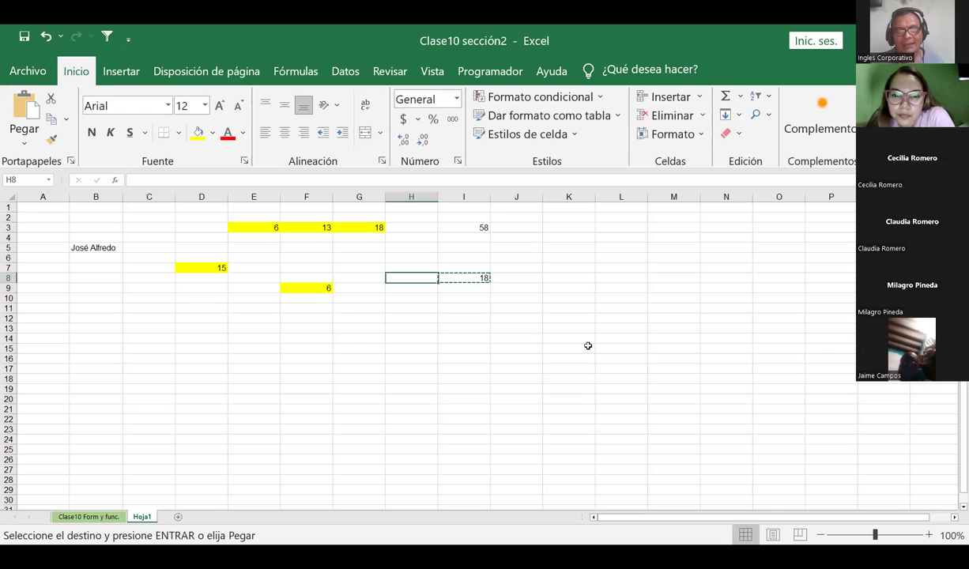
key("Up")
key("Left")
key("ctrl+v")
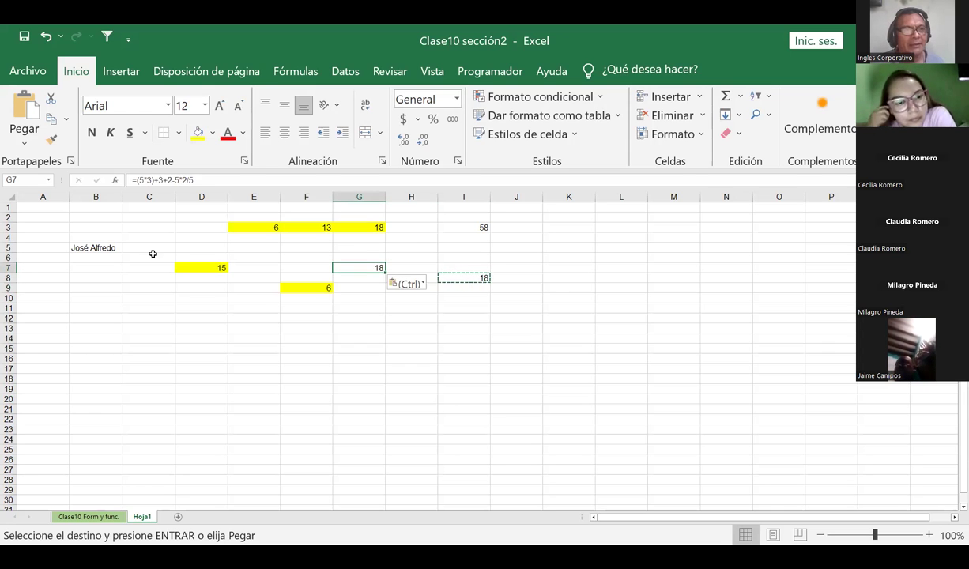
Prefix G7's formula with ç so it displays as text ç=(5*3)+3+2-5*2/5
left_click(132, 180)
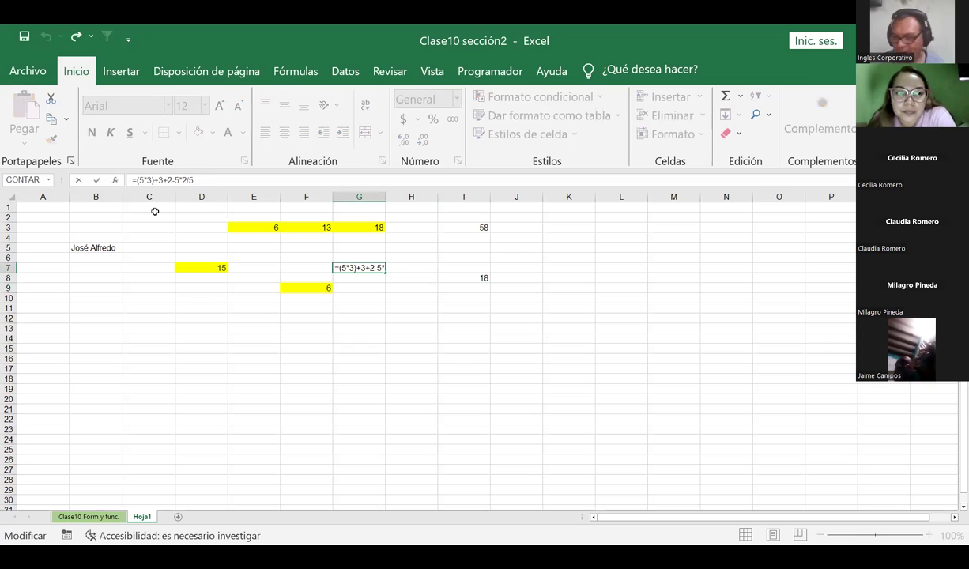
type("ç")
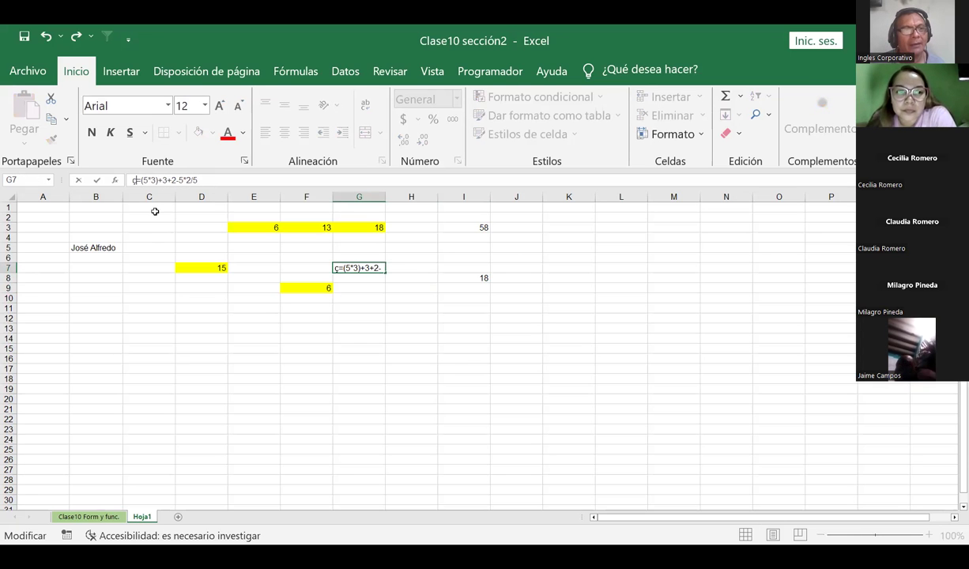
key("Return")
key("Up")
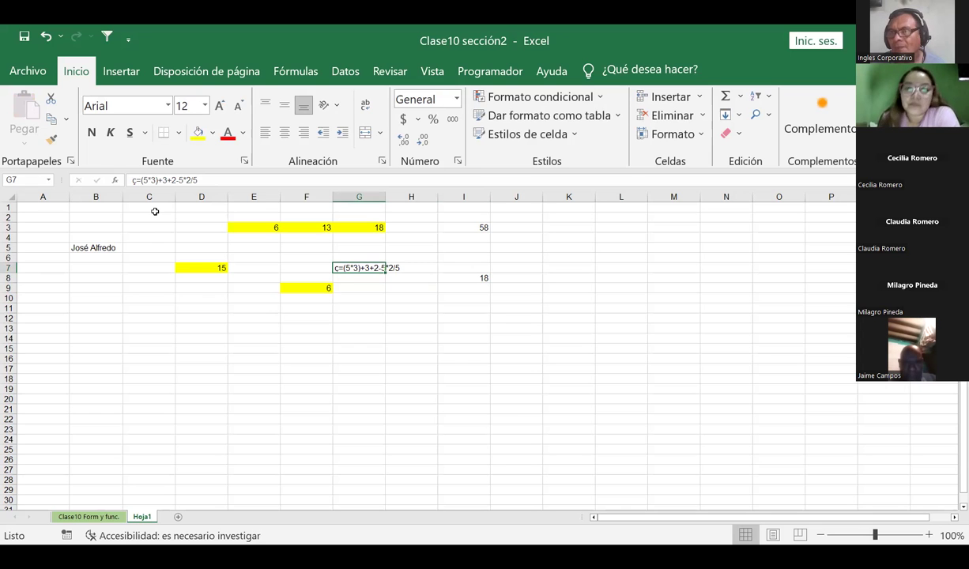
key("Right")
key("Down")
key("Down")
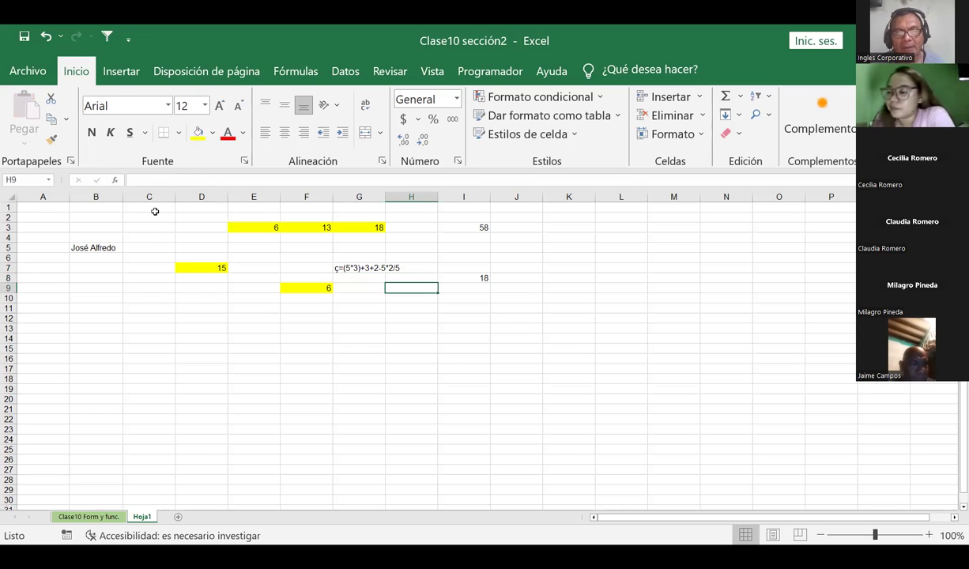
Enter =5*3 in H9, then replace it with =15+3+2 so H9 shows 20
type("=")
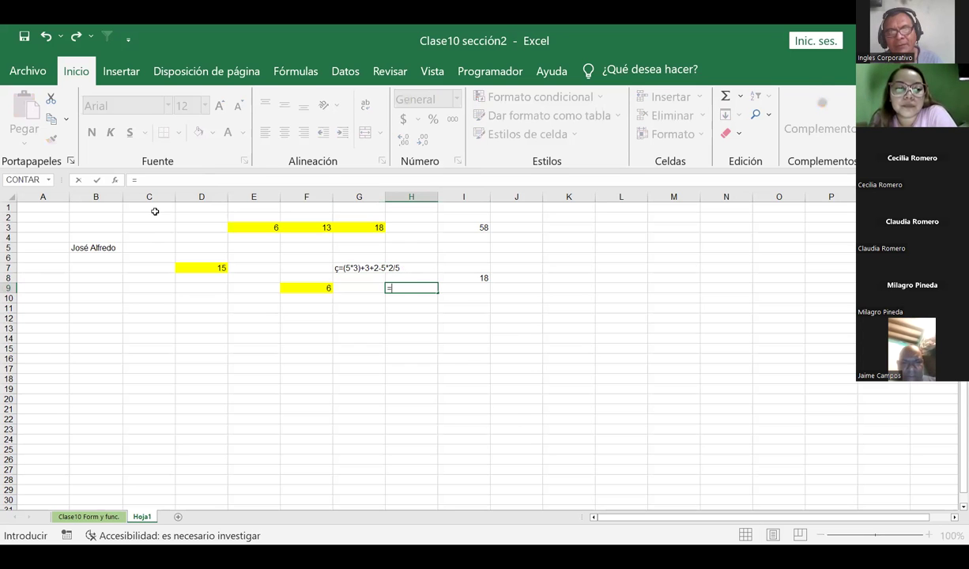
type("5")
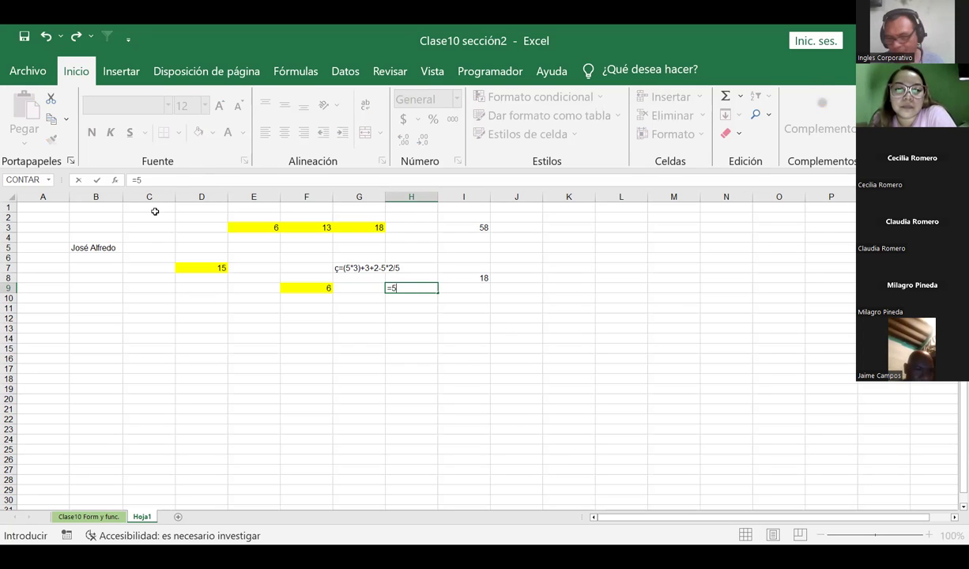
type("*3")
key("Return")
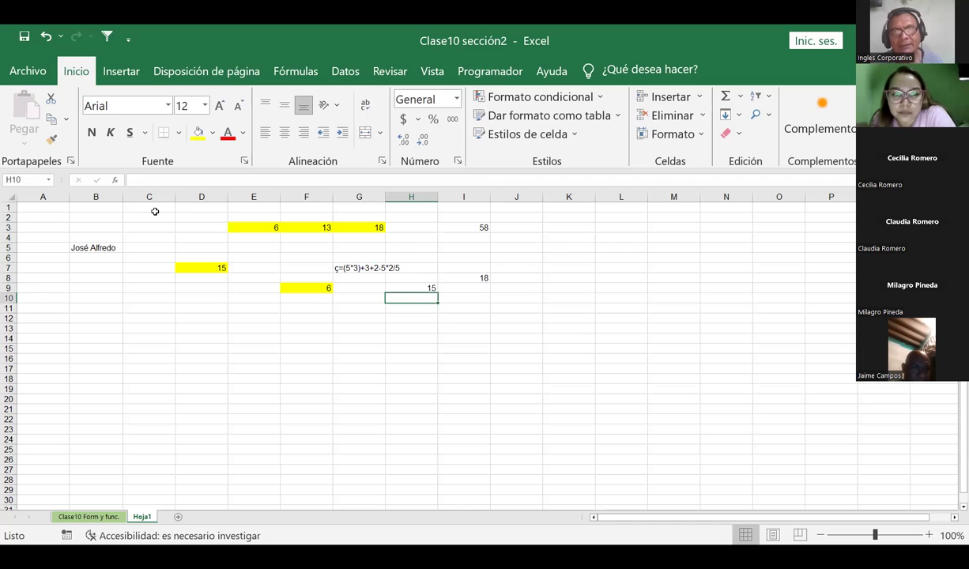
key("Up")
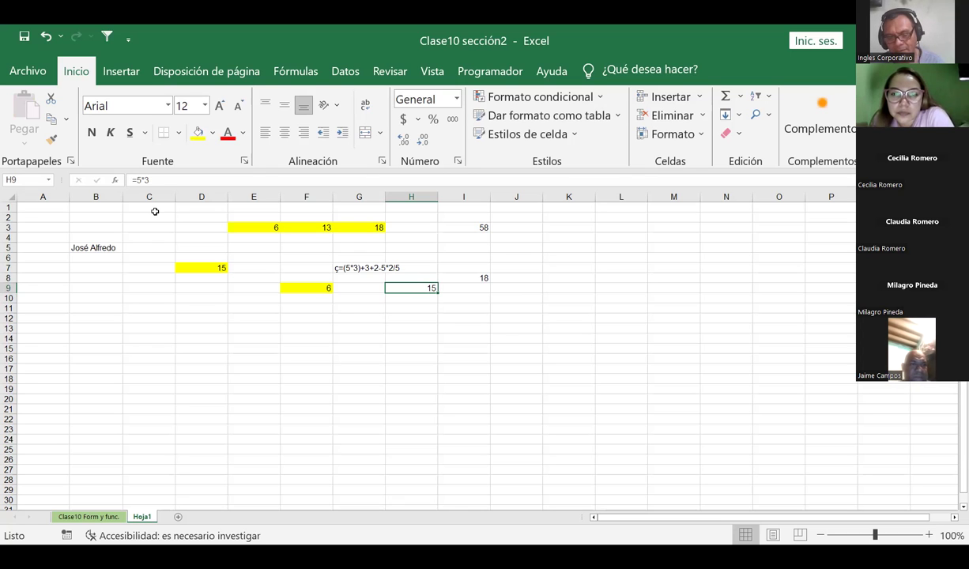
type("=15")
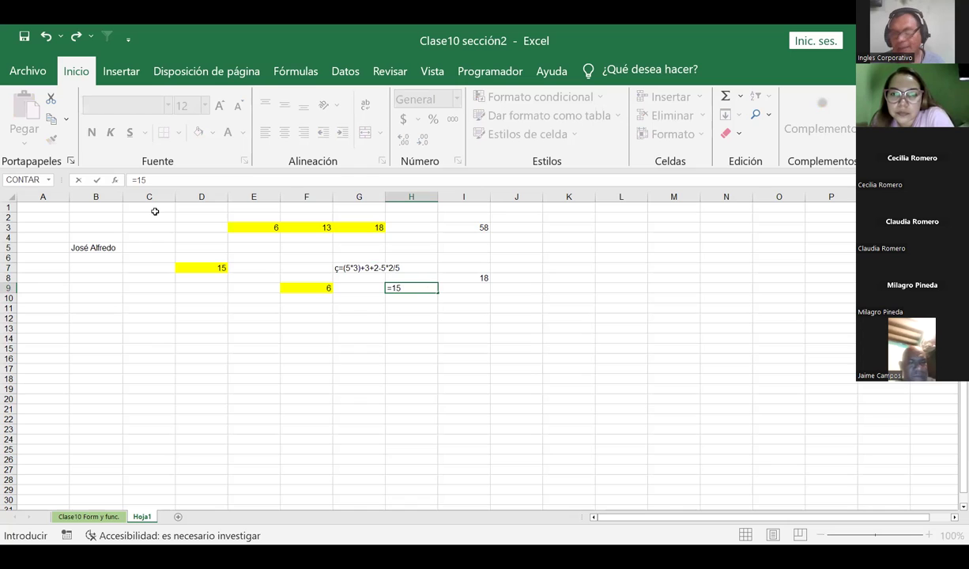
type("+")
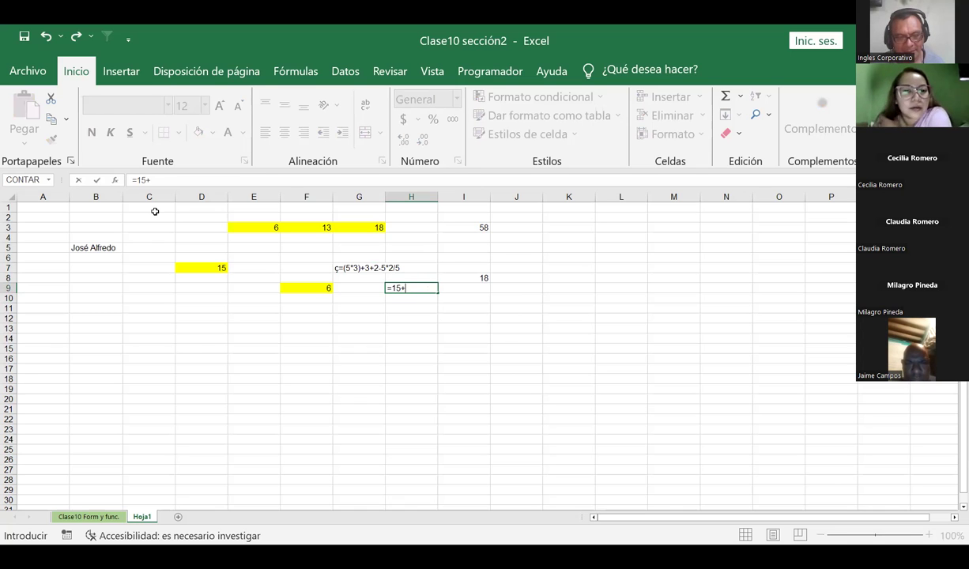
type("3+2")
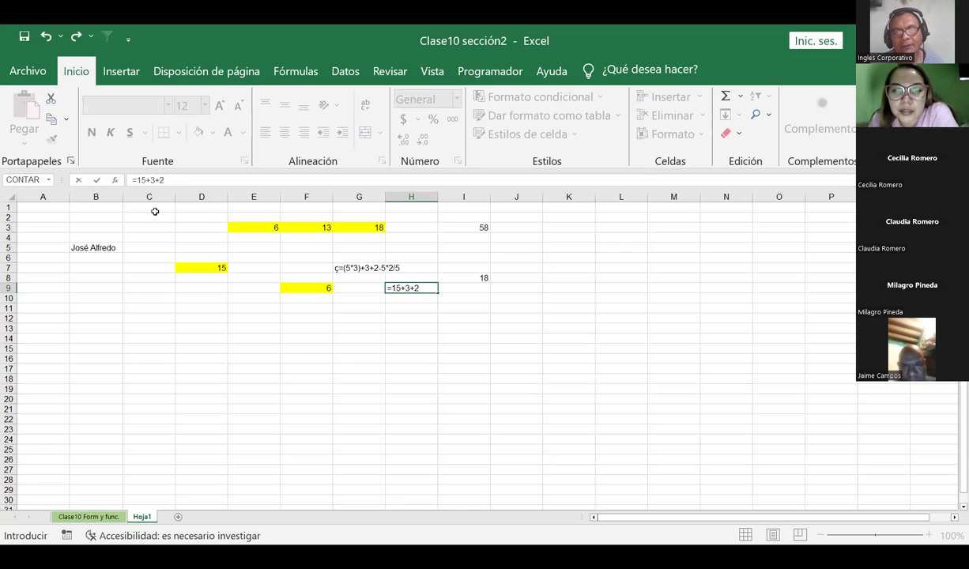
key("Tab")
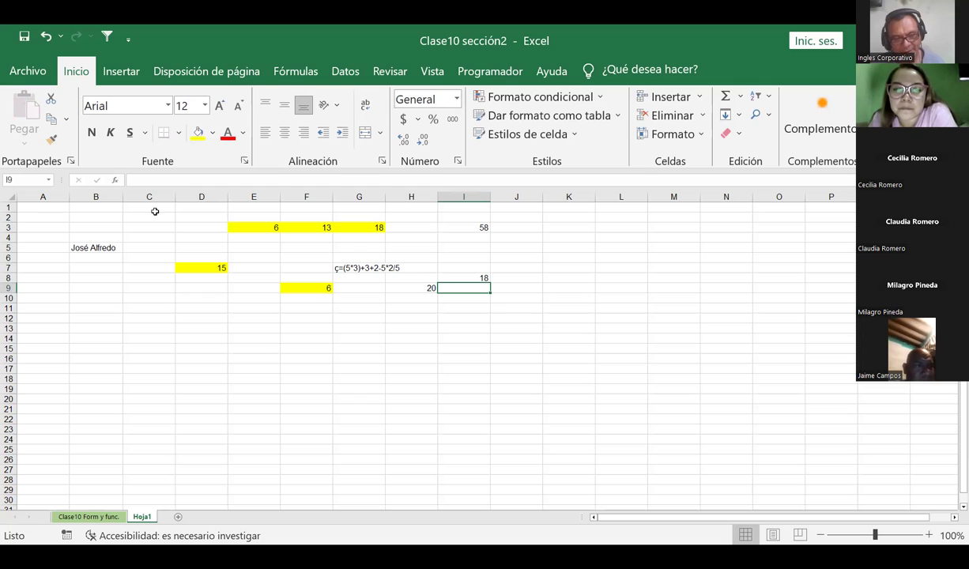
Put 10 in I9 and the formula =20-10 in J9, then review the row 9 formulas
type("10")
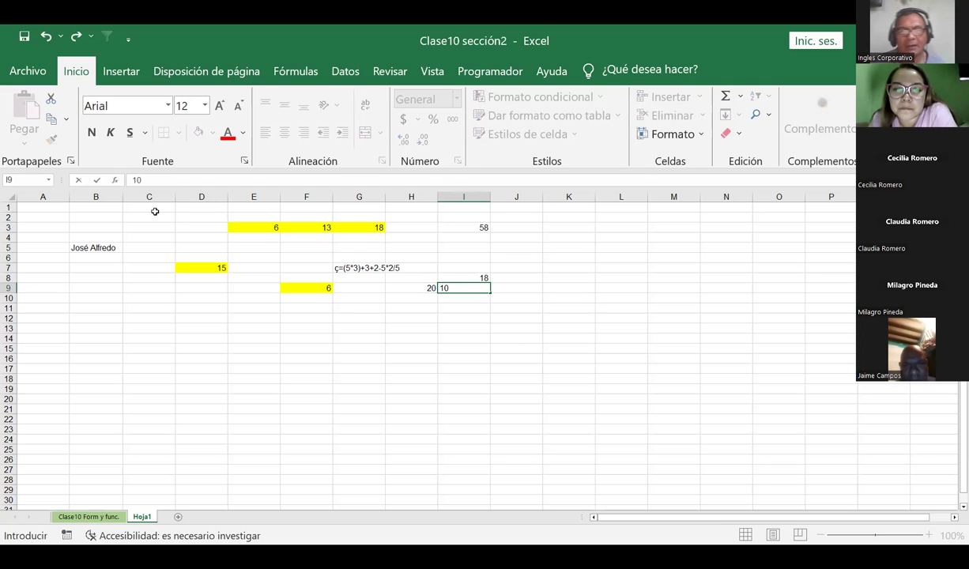
key("Tab")
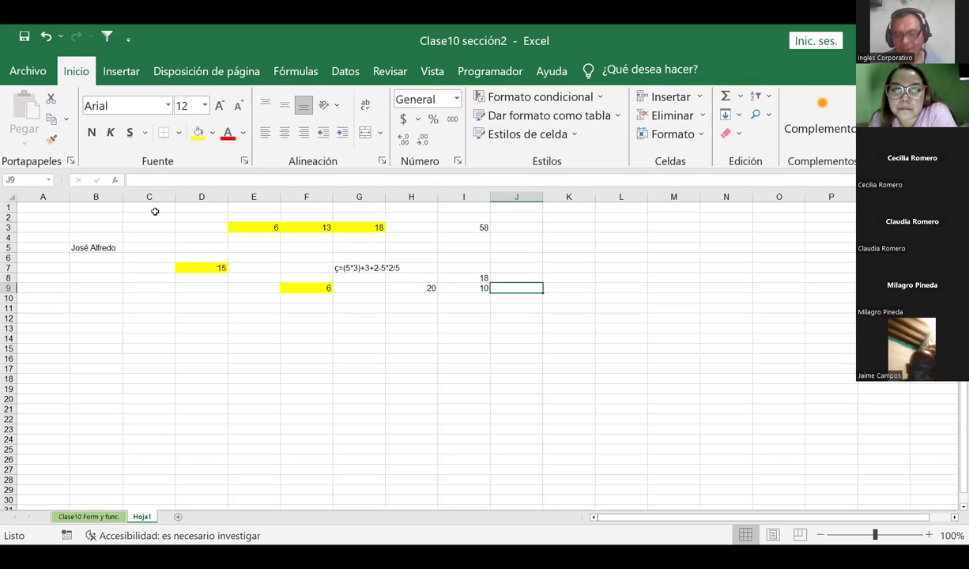
type("=")
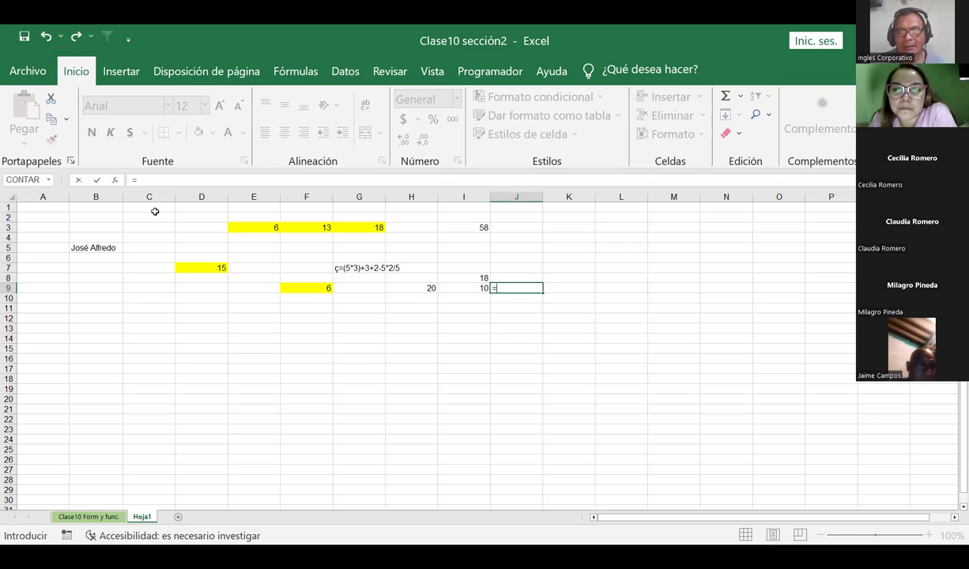
type("20")
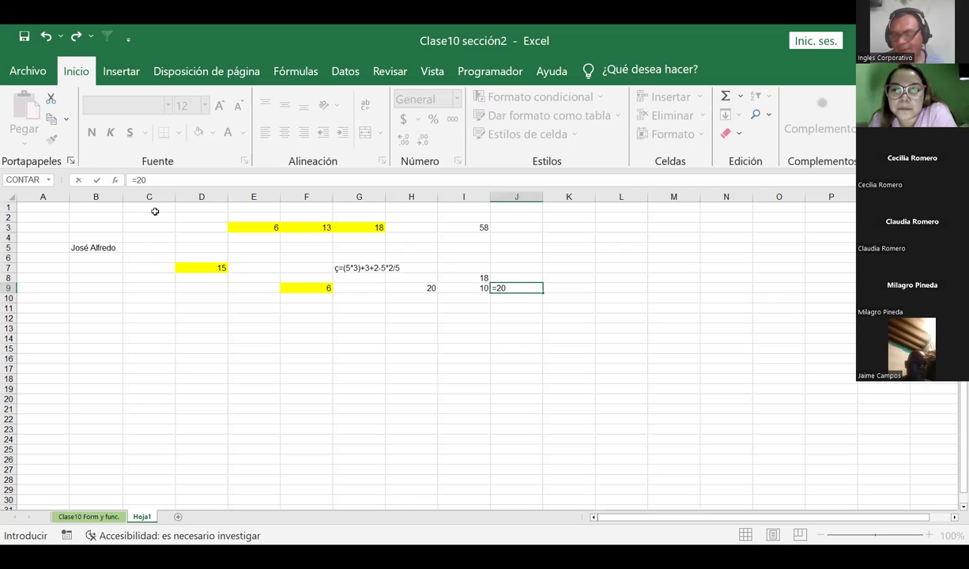
type("-10")
key("Return")
key("Up")
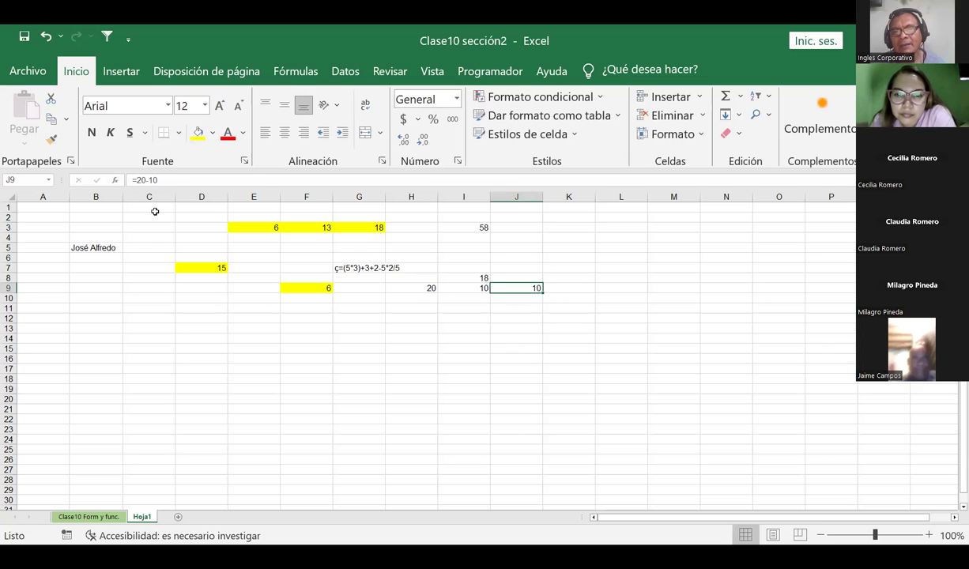
key("Left")
key("Left")
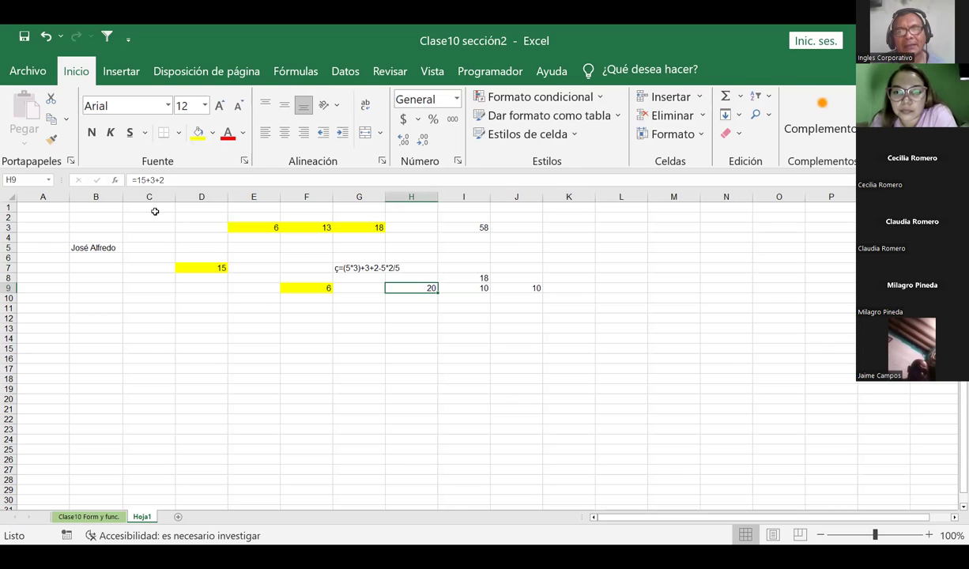
key("F2")
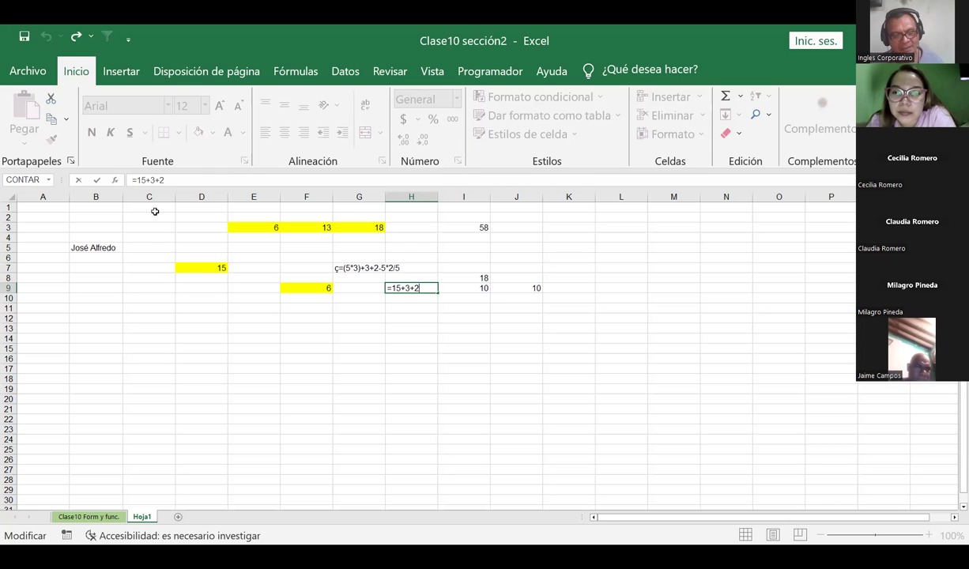
key("ctrl+Return")
key("Down")
key("Left")
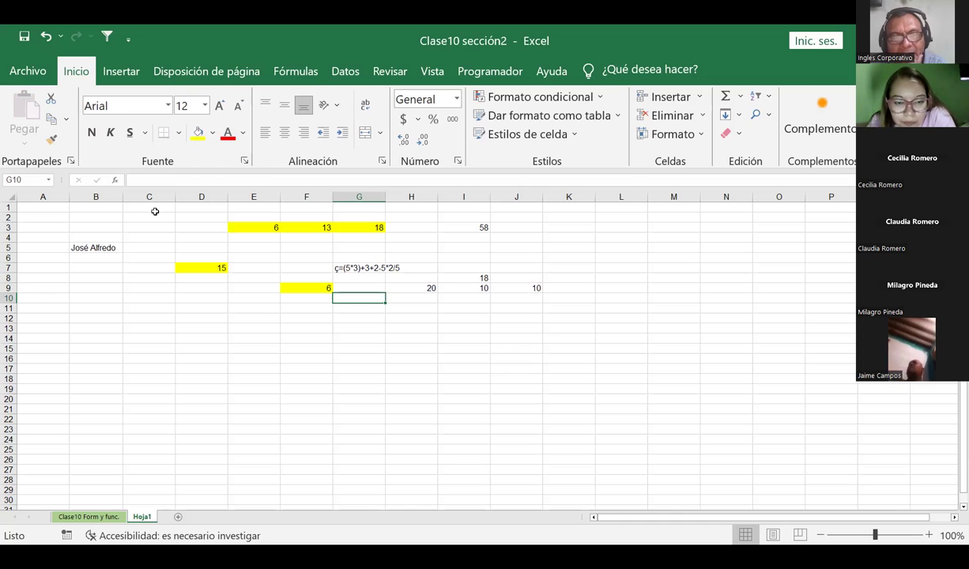
key("Up")
key("Up")
key("Up")
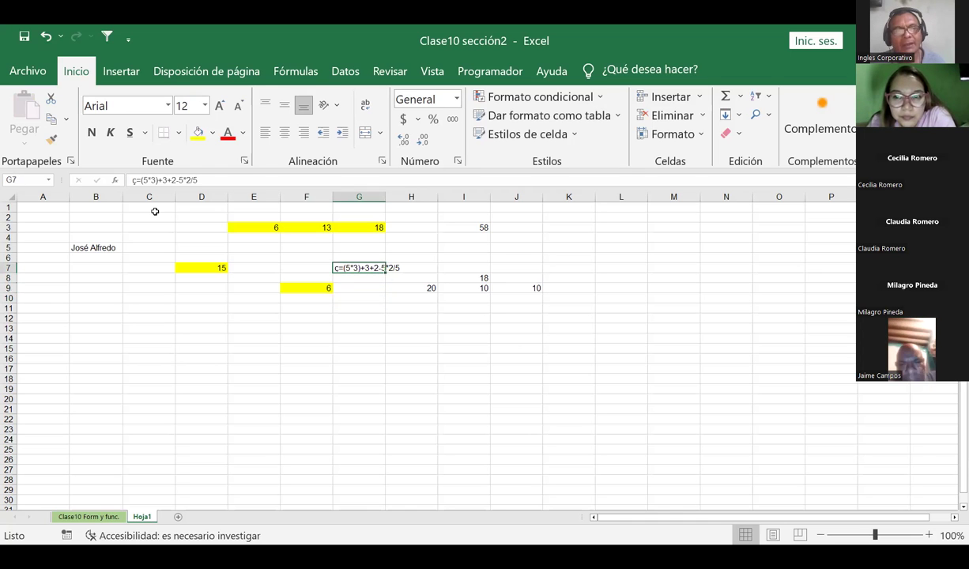
key("ctrl+z")
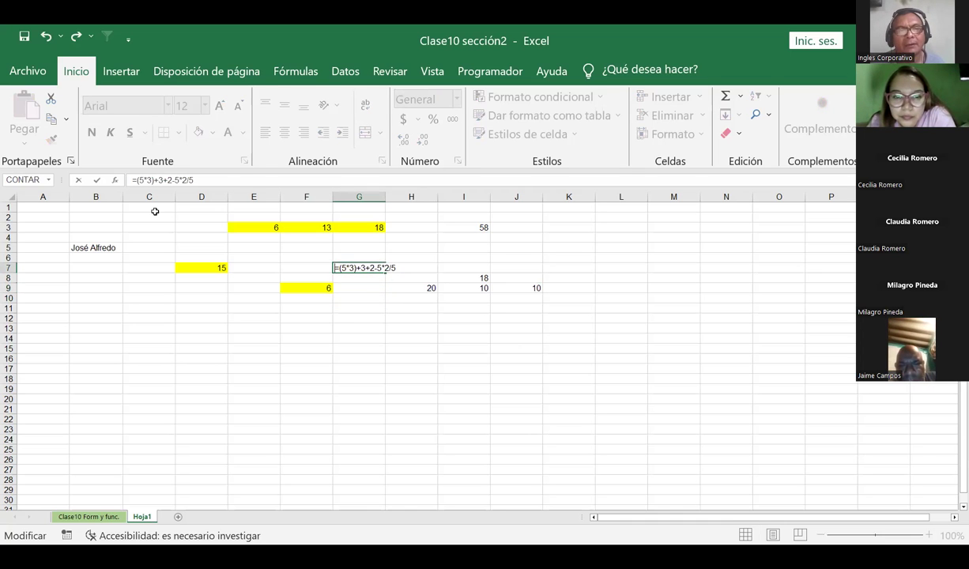
key("Return")
key("Up")
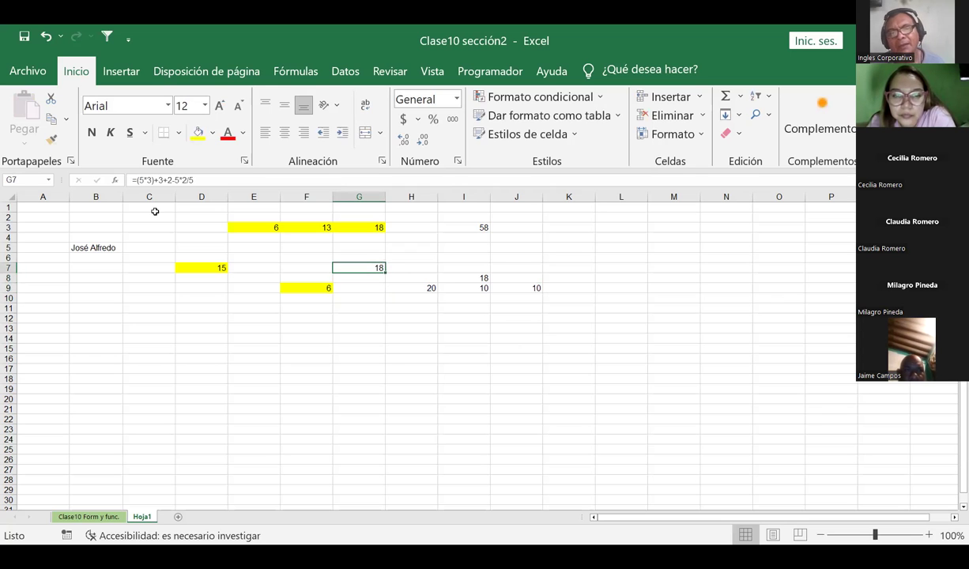
key("F2")
key("Home")
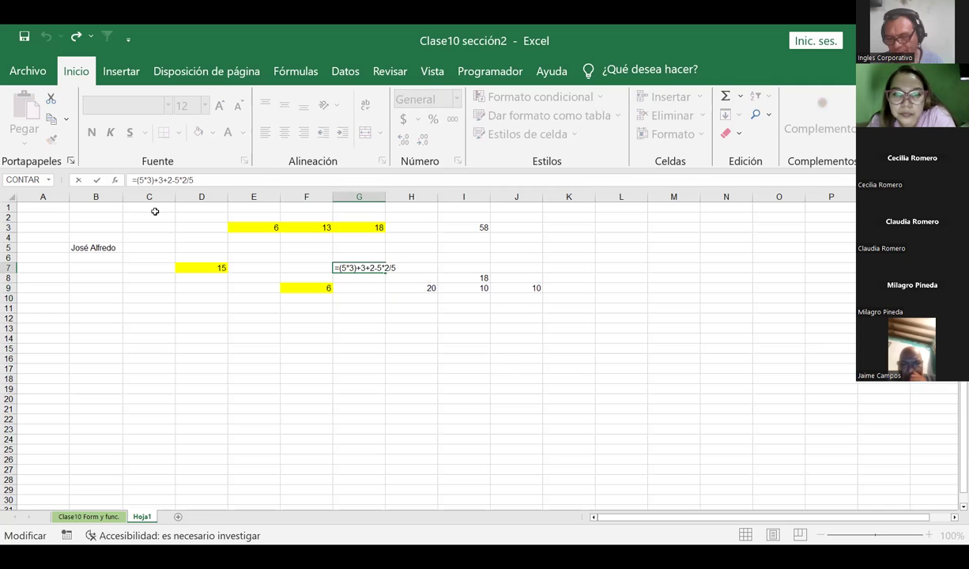
type("ç")
key("Return")
key("Return")
key("Return")
key("Return")
key("Return")
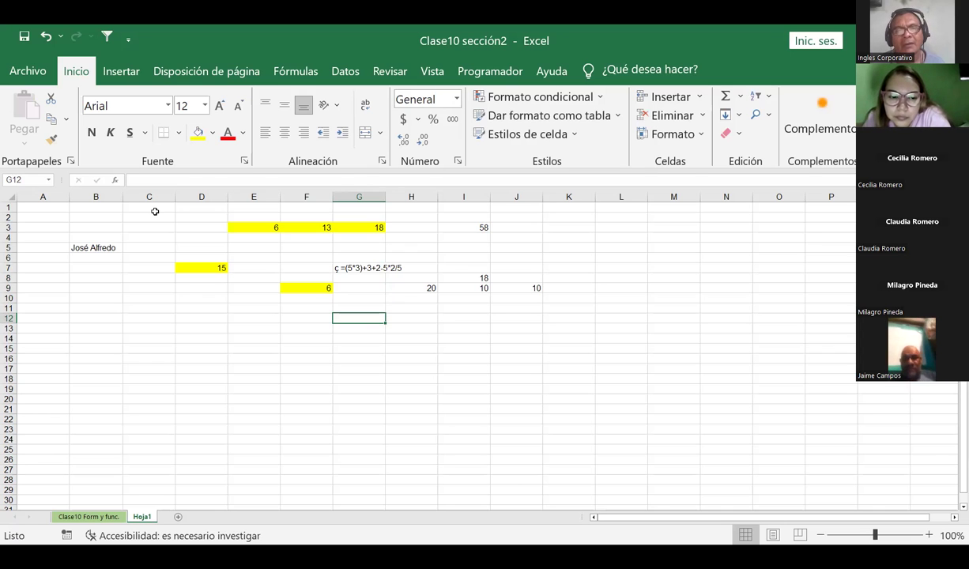
Enter 15 in G12 and 7 in H12, correcting a mistyped 6
type("15")
key("Tab")
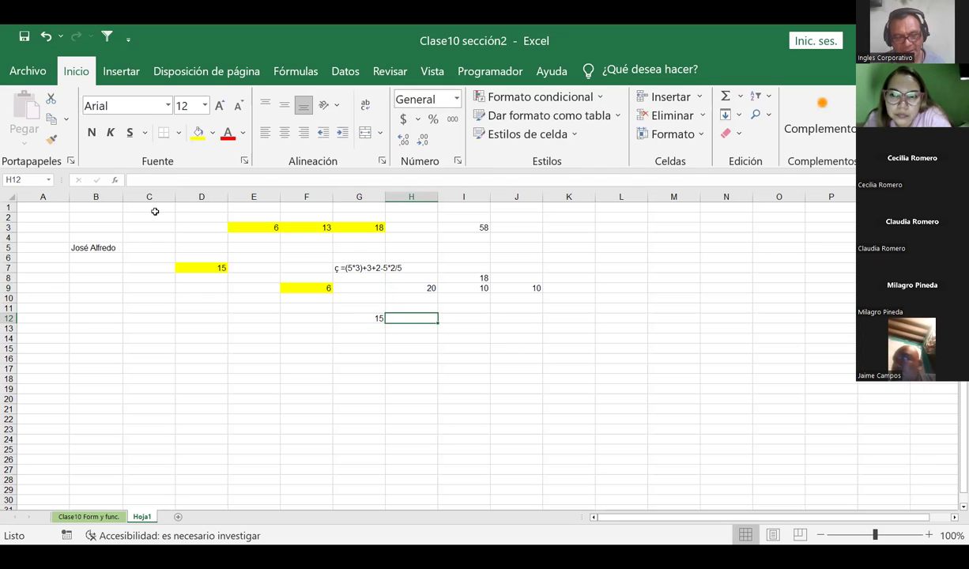
type("6")
key("BackSpace")
type("7")
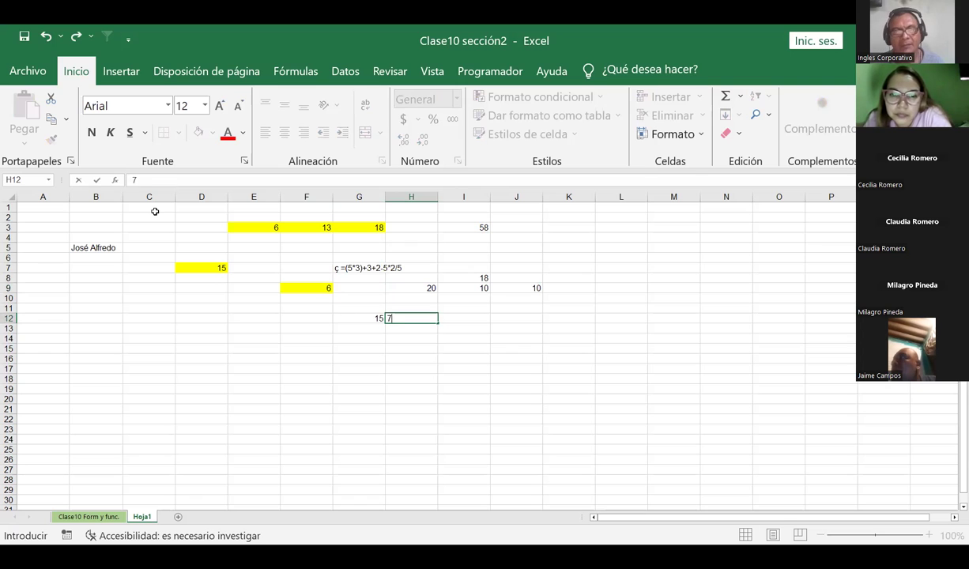
key("Tab")
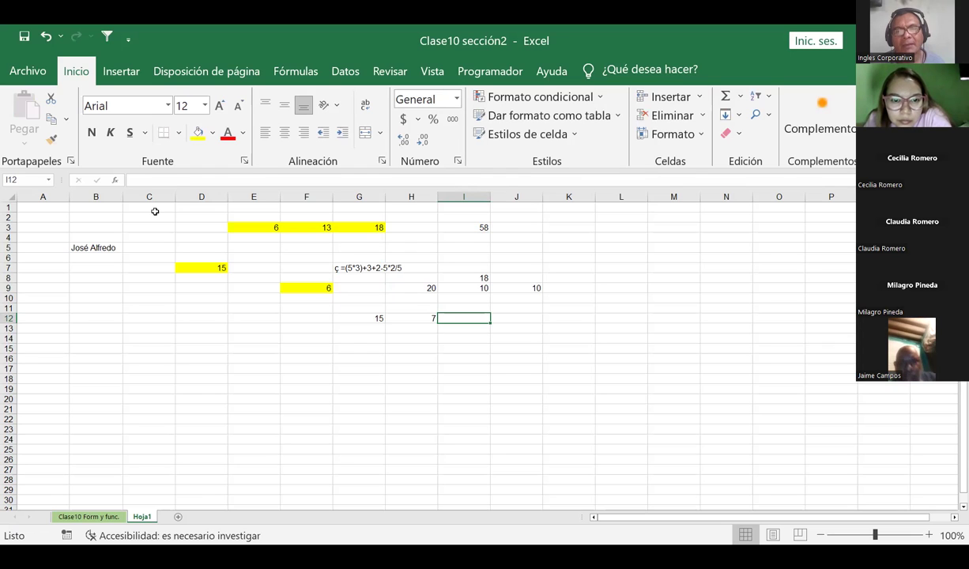
Enter 22-5 in I12, which Excel turns into the date 22-may
key("Left")
key("Left")
key("Left")
key("Right")
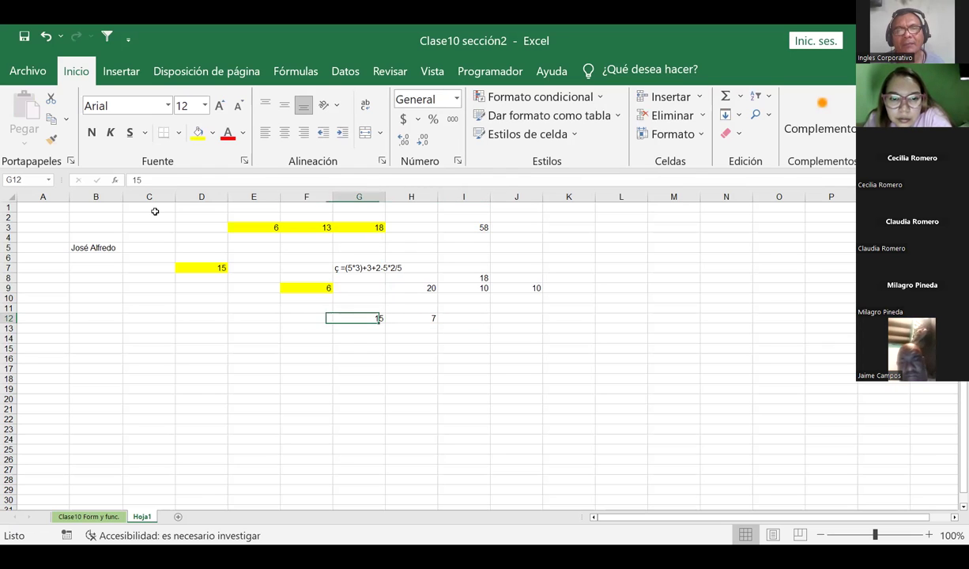
key("Right")
key("Right")
key("Left")
key("Left")
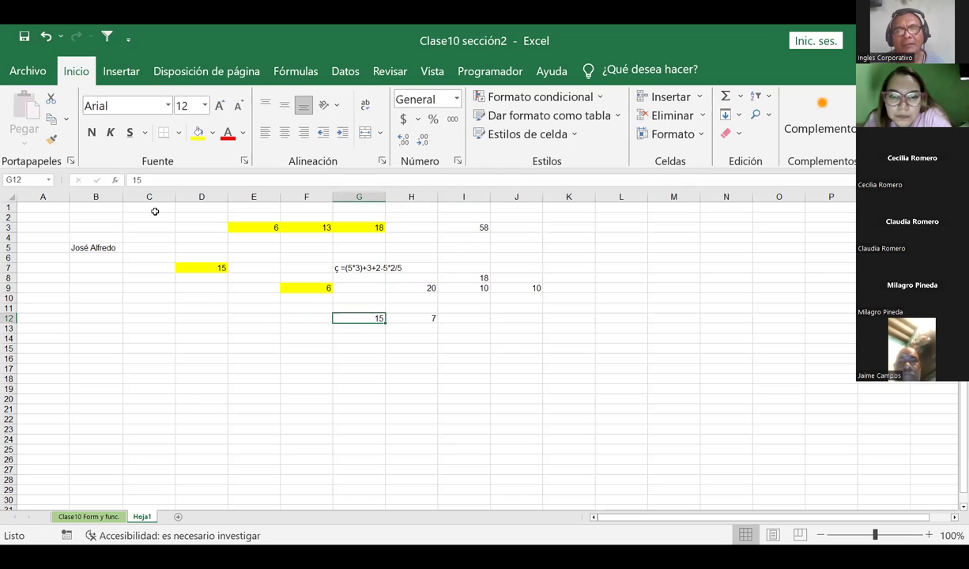
key("Right")
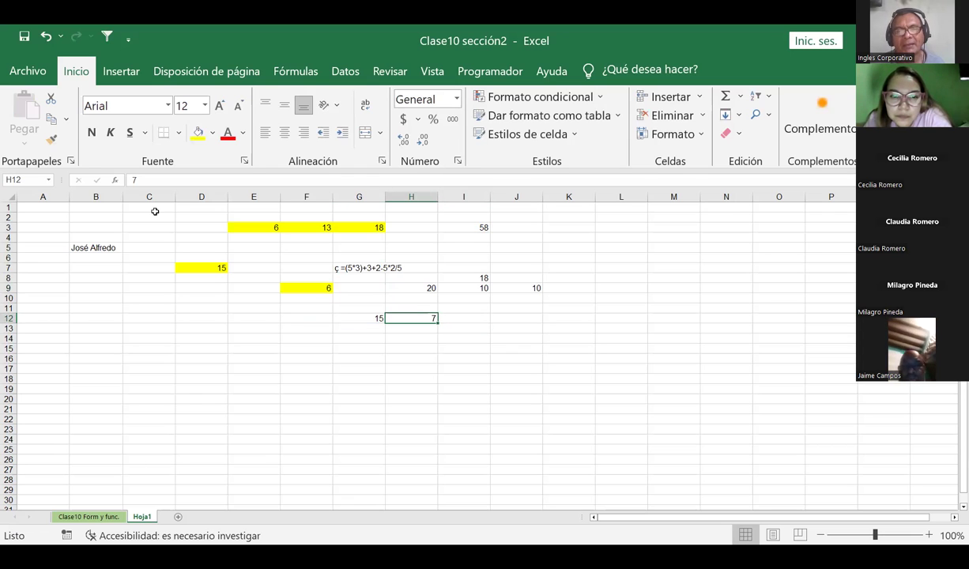
key("Right")
type("22")
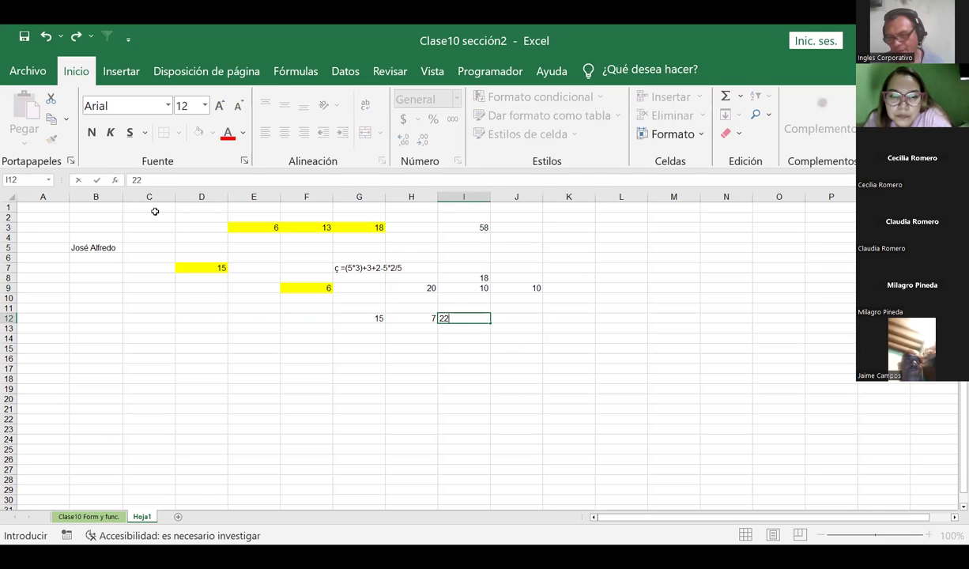
type("-")
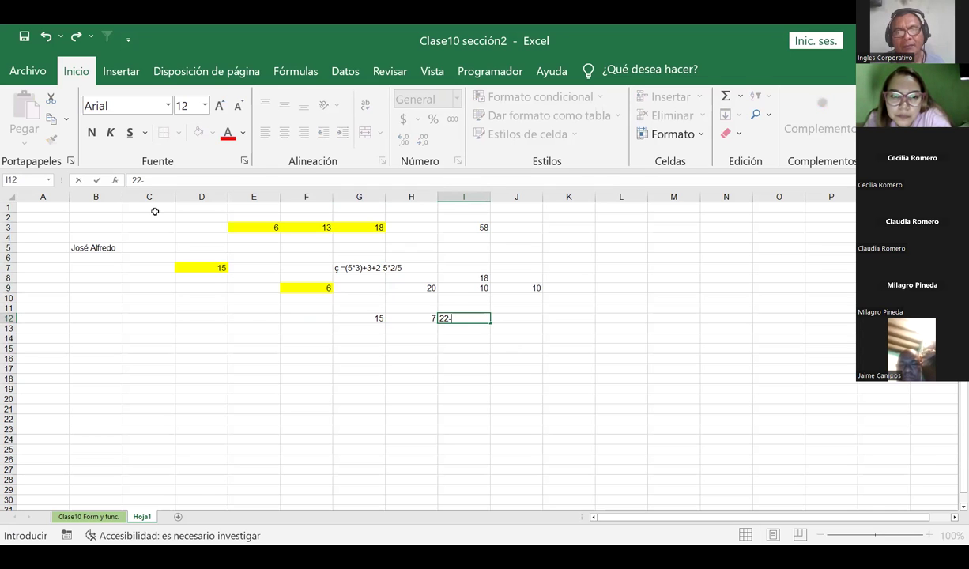
type("5")
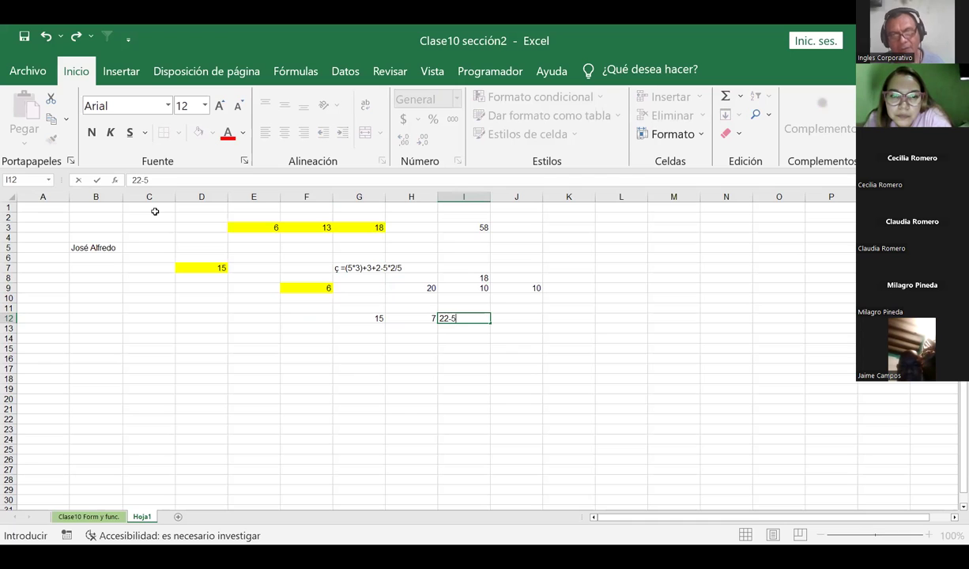
key("ctrl+Return")
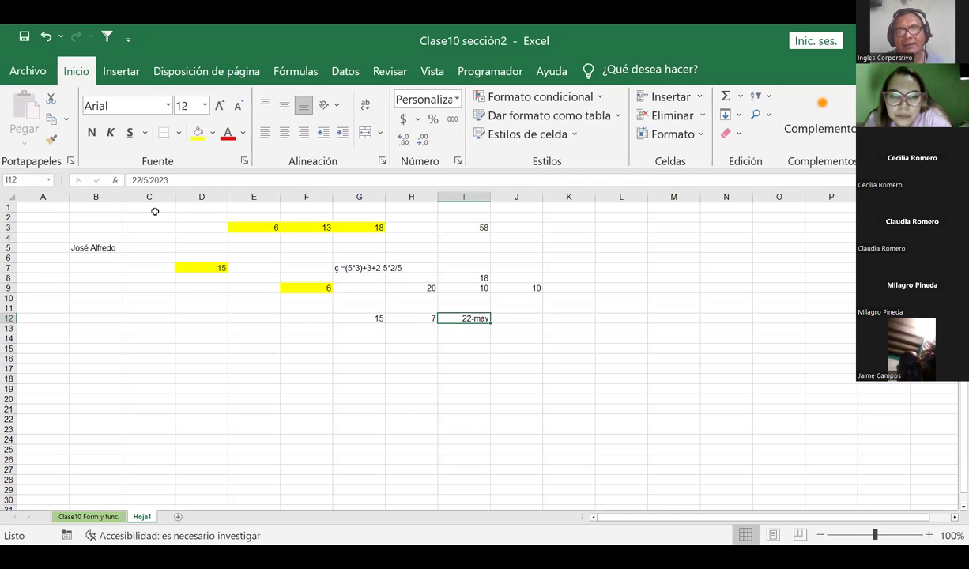
Format I12 as Número so the date displays as 45068.00
right_click(451, 317)
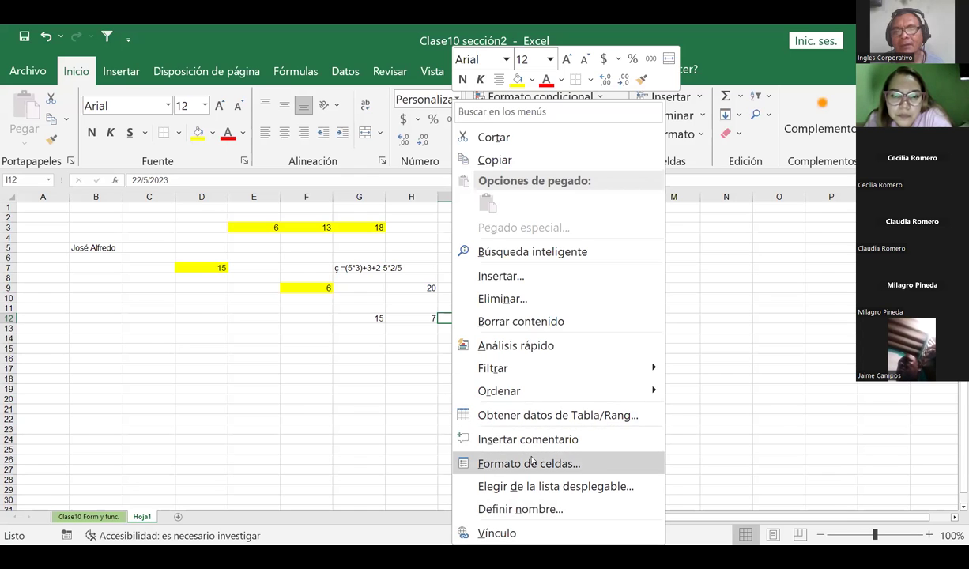
left_click(531, 463)
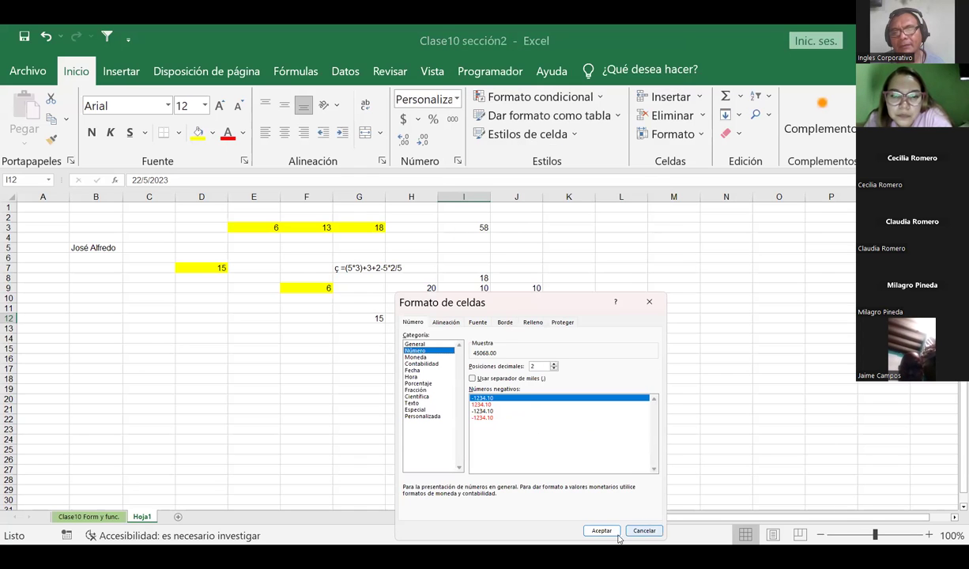
key("Return")
left_click(516, 348)
Remove the decimals so I12 shows 45068, then clear the cell
left_click(464, 321)
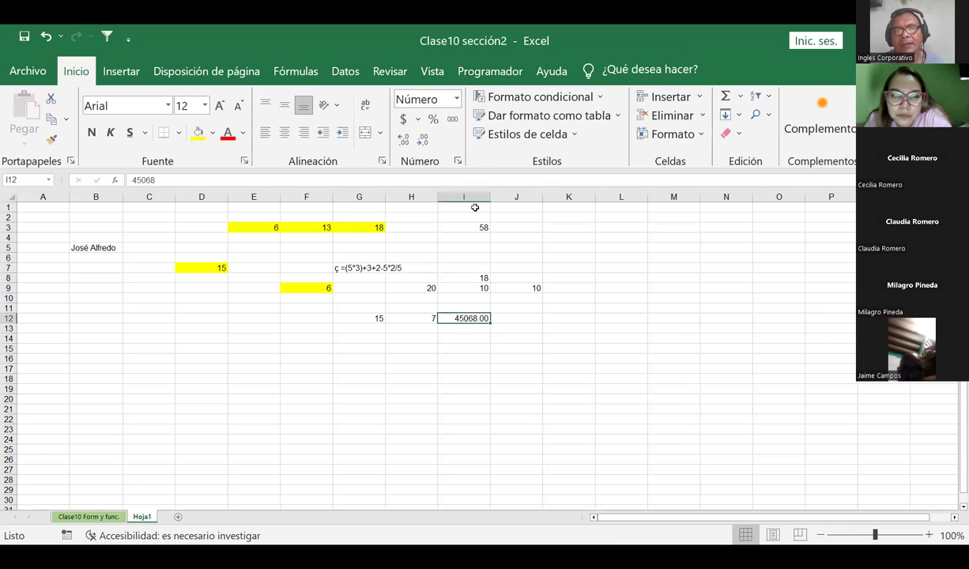
left_click(424, 140)
left_click(424, 140)
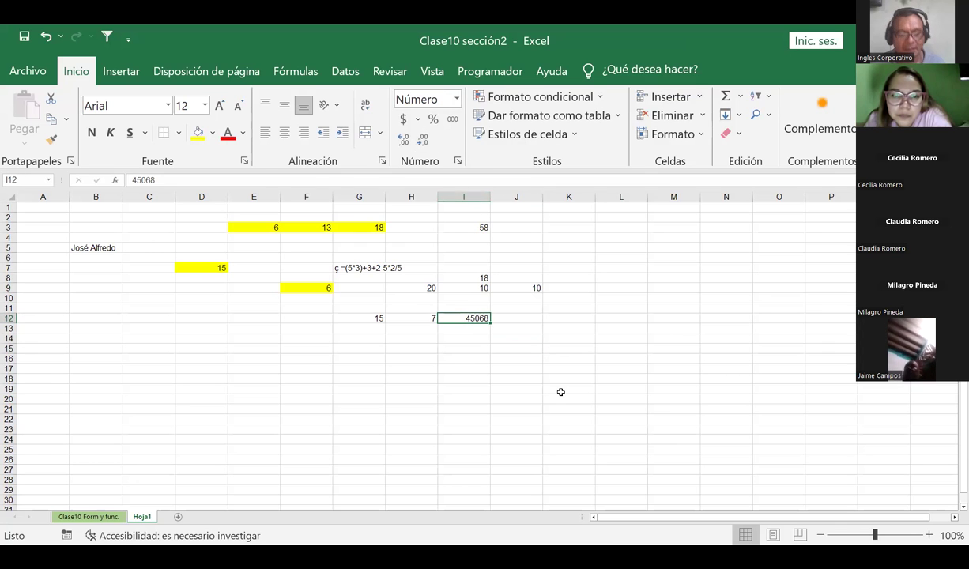
key("Down")
key("Down")
key("Up")
key("Up")
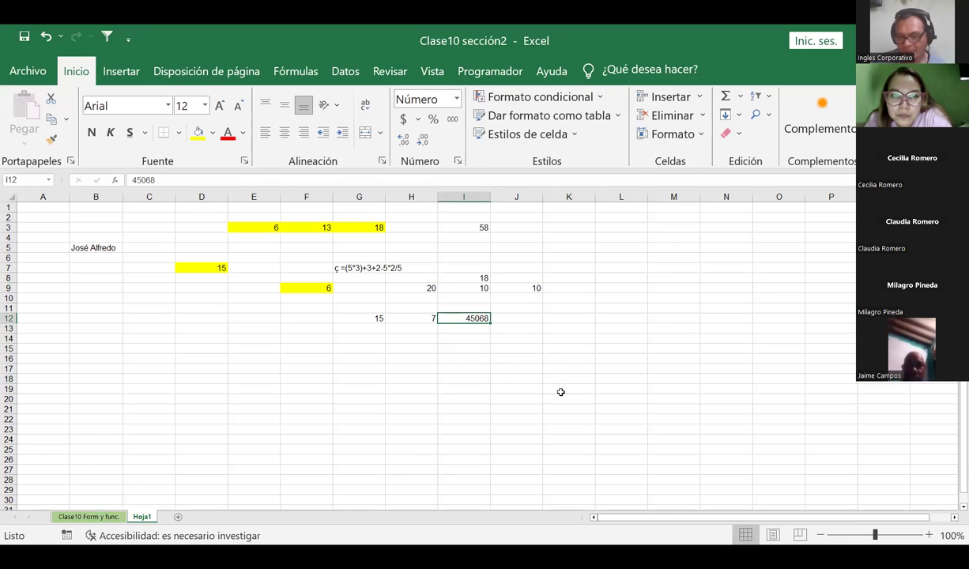
key("Delete")
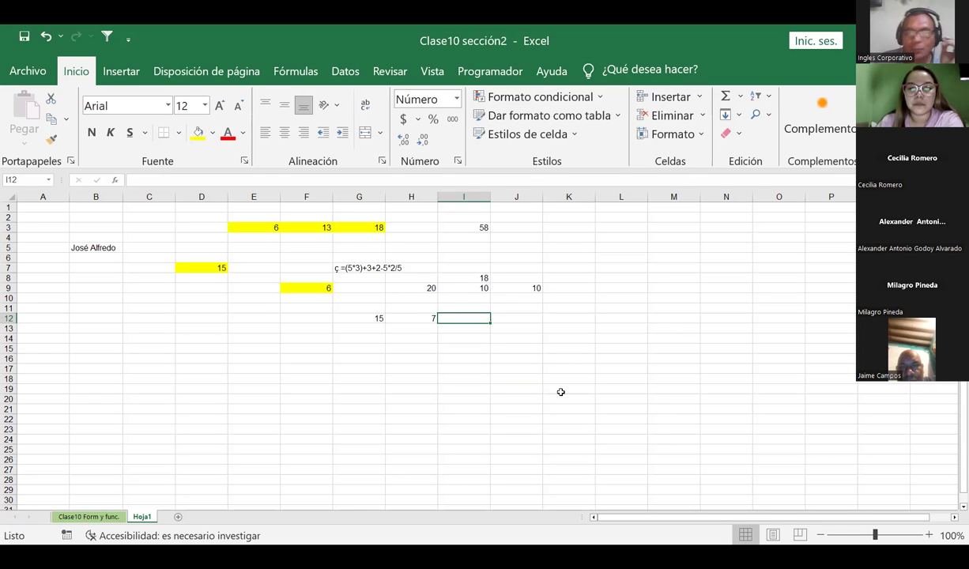
Enter 2 in I12 and move back along row 12 to G12
type("2")
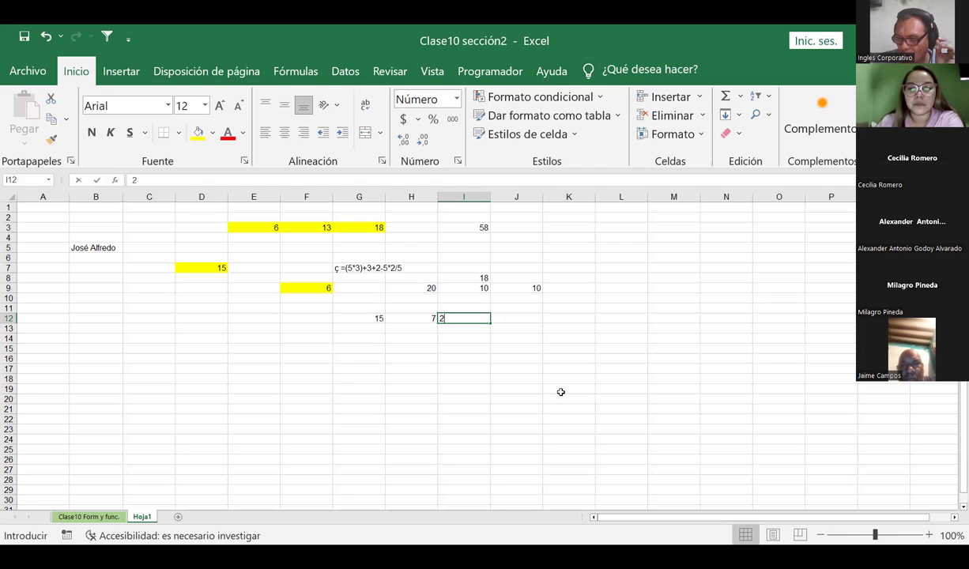
key("Tab")
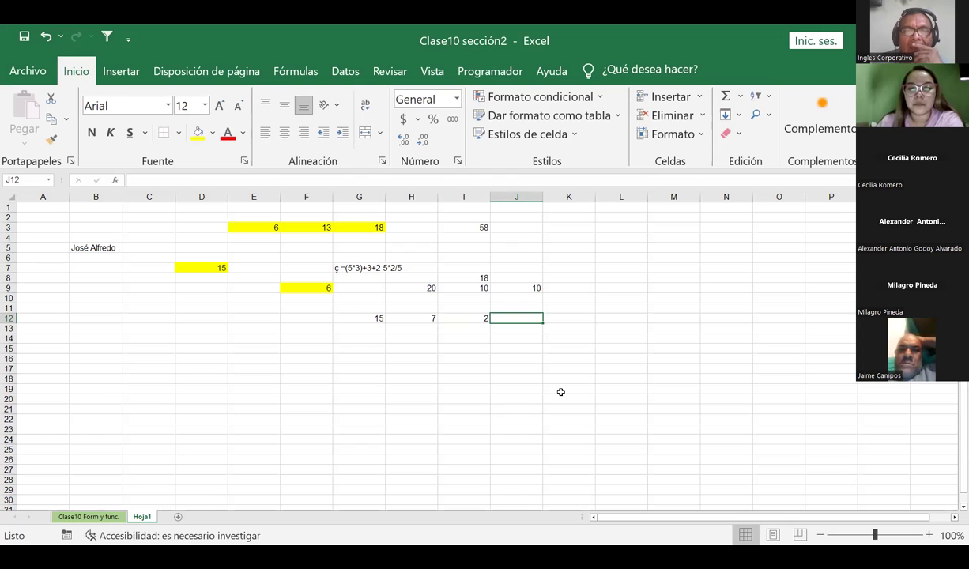
key("Left")
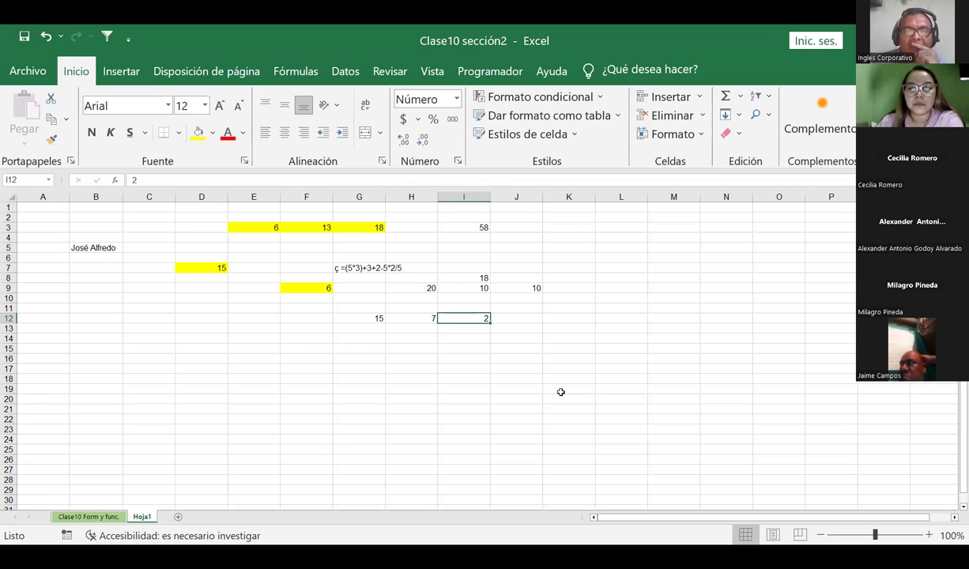
key("Left")
key("Left")
key("Left")
key("Right")
key("Right")
key("Right")
key("Right")
key("Left")
key("Left")
key("Left")
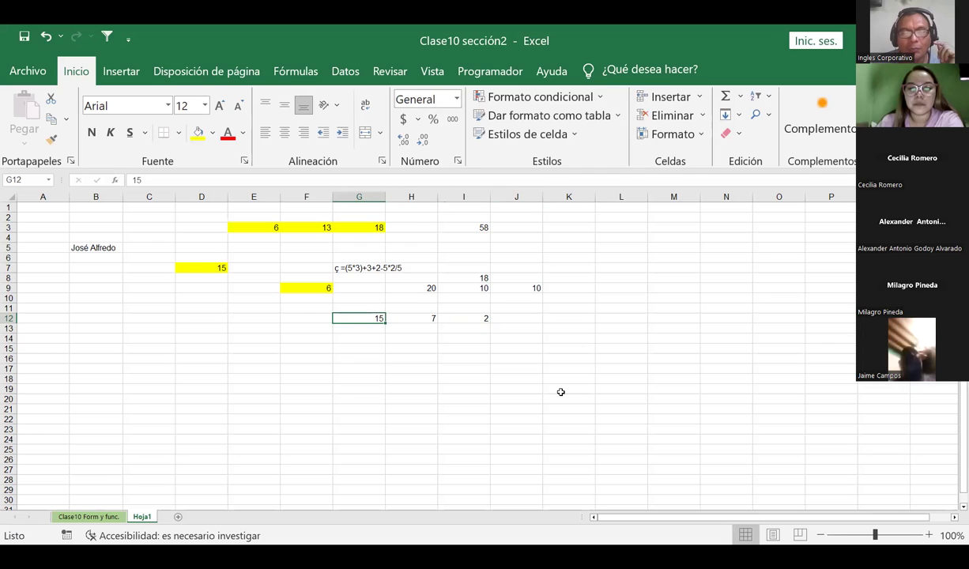
Delete the 15, 7 and 2 from G12, H12 and I12
key("Delete")
key("Right")
key("Delete")
key("Right")
key("Delete")
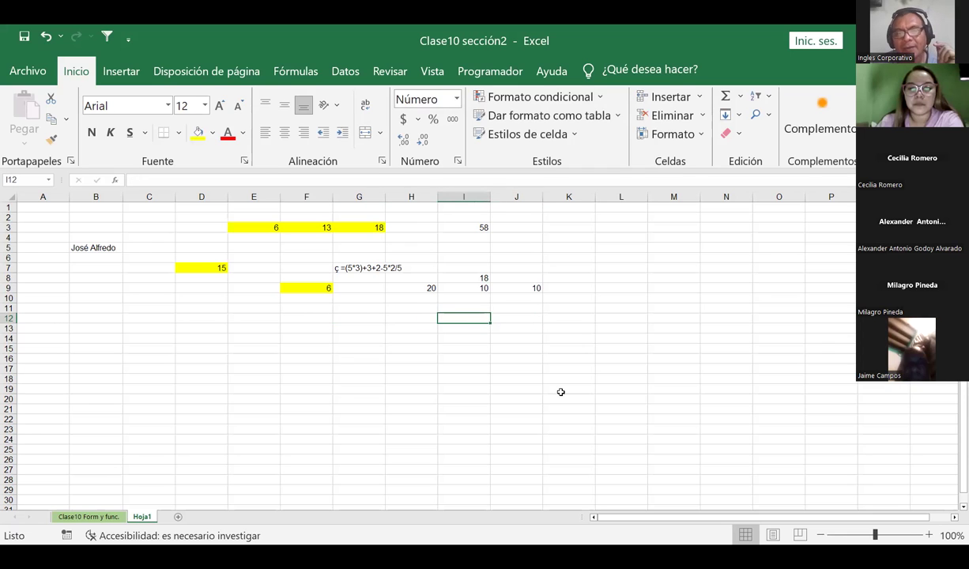
key("Left")
key("Left")
key("Up")
key("Left")
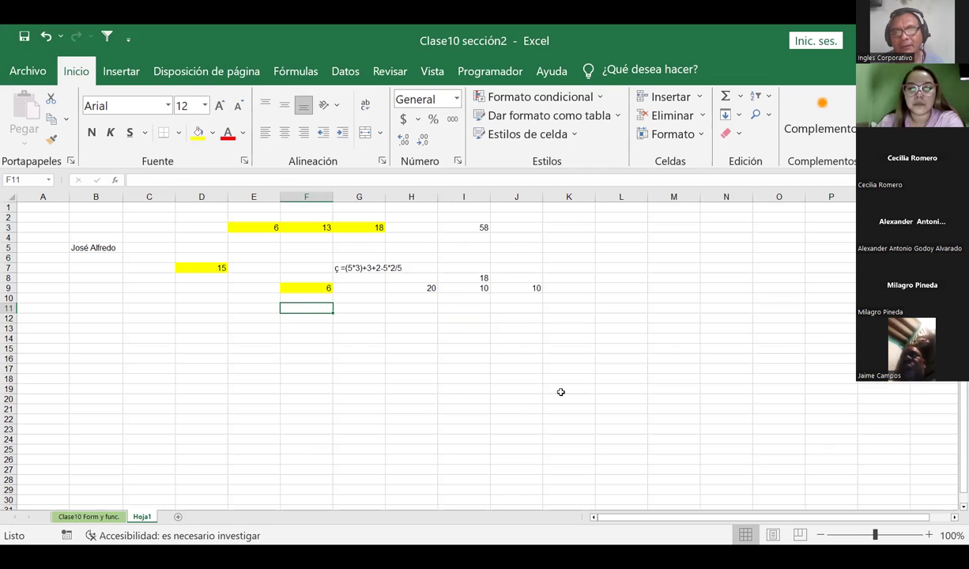
key("Right")
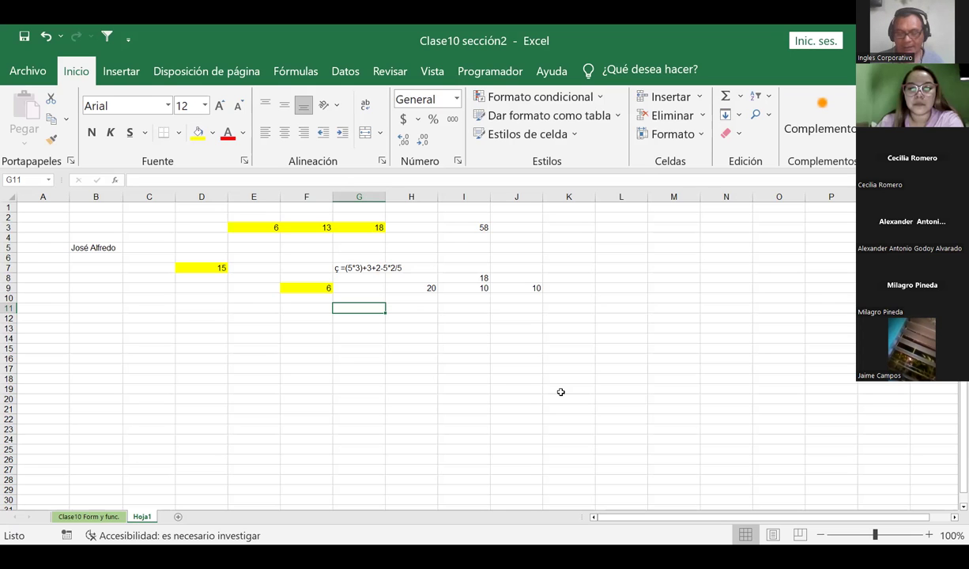
Enter the formula =5*3 in G11 so it shows 15
type("=")
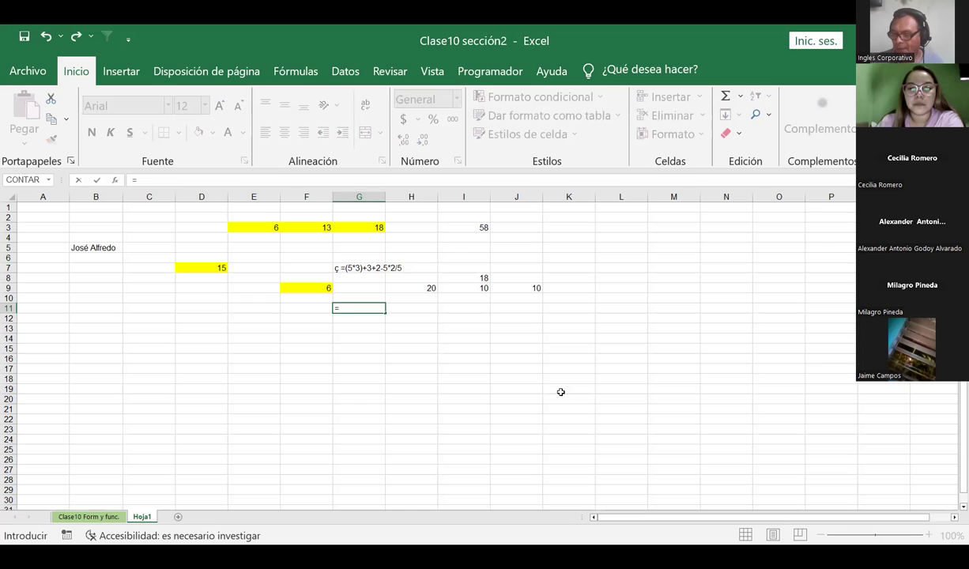
type("5*5")
key("BackSpace")
type("9")
key("BackSpace")
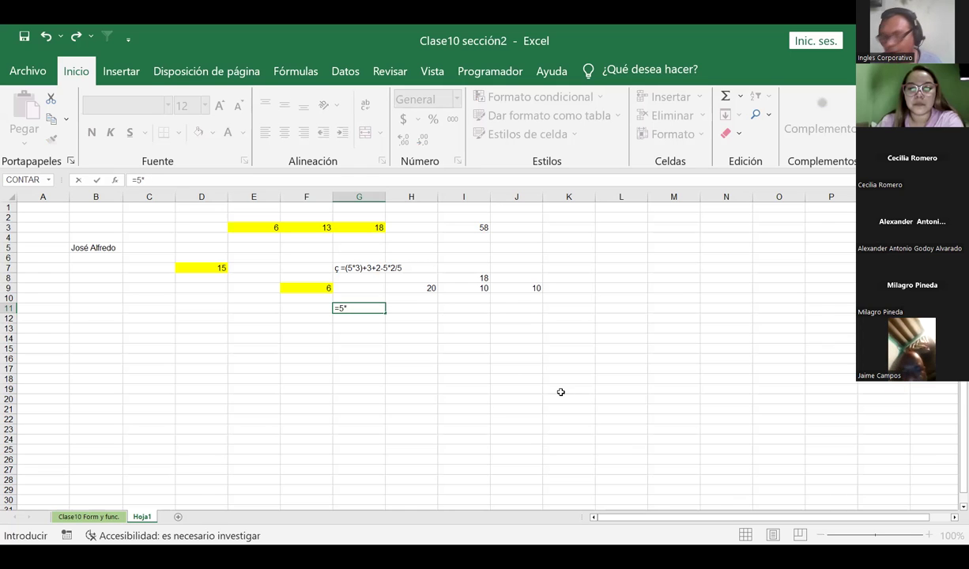
type("3")
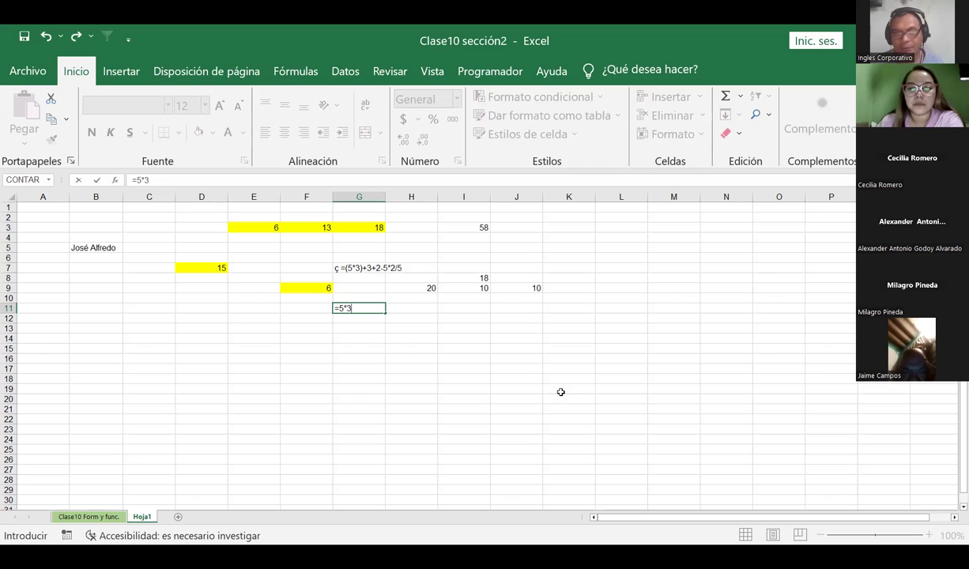
key("Tab")
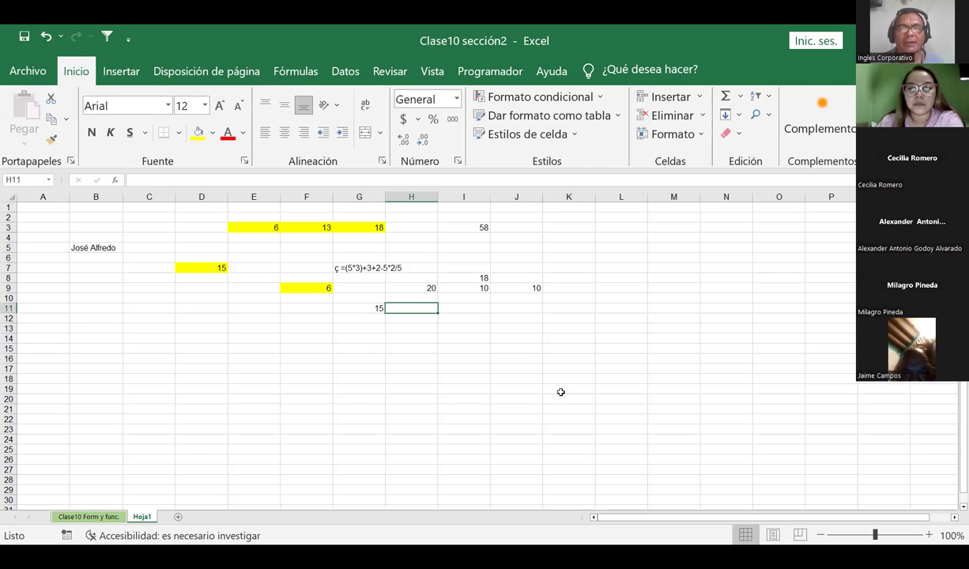
Put 5 in H11, replacing an initial =5+2
type("=5+2")
key("Tab")
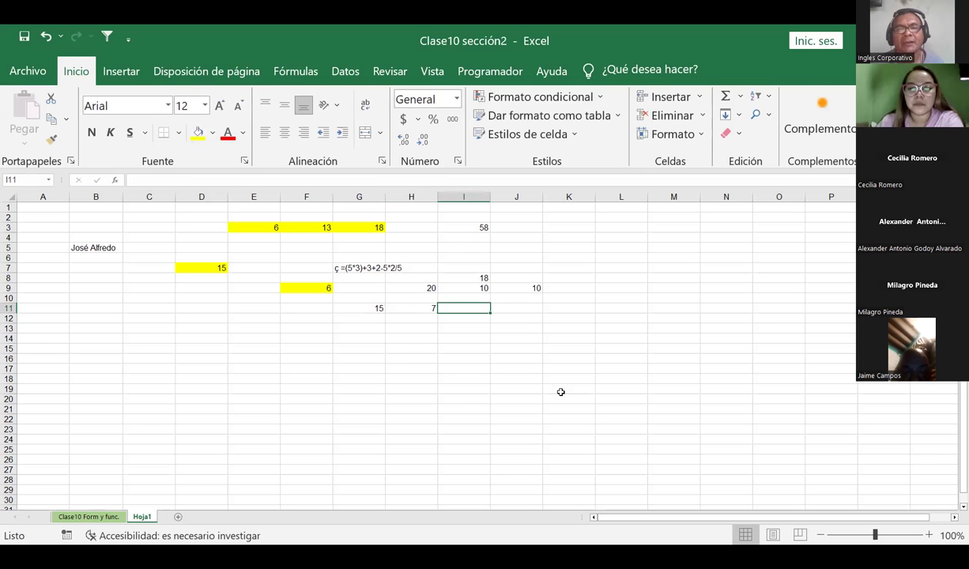
key("Left")
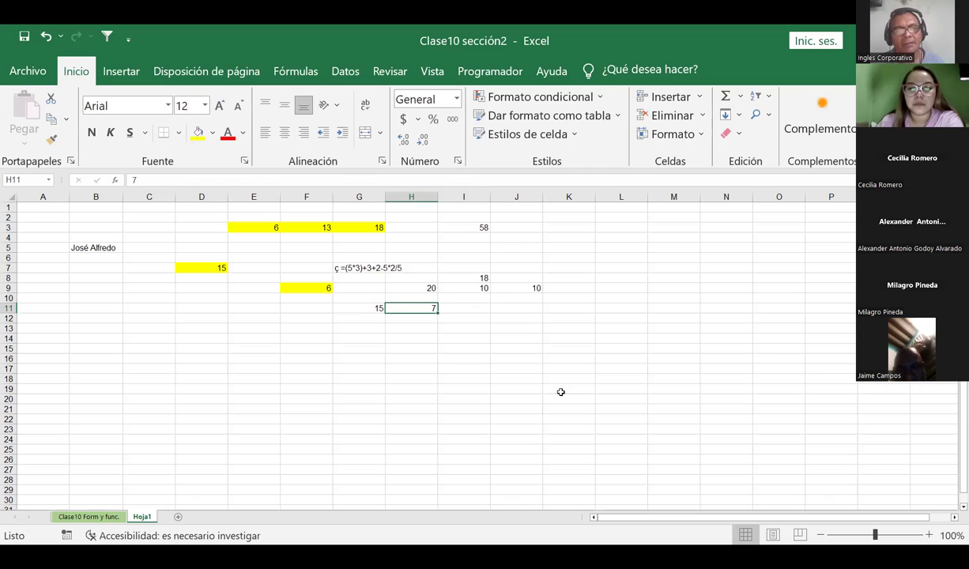
type("5")
key("Tab")
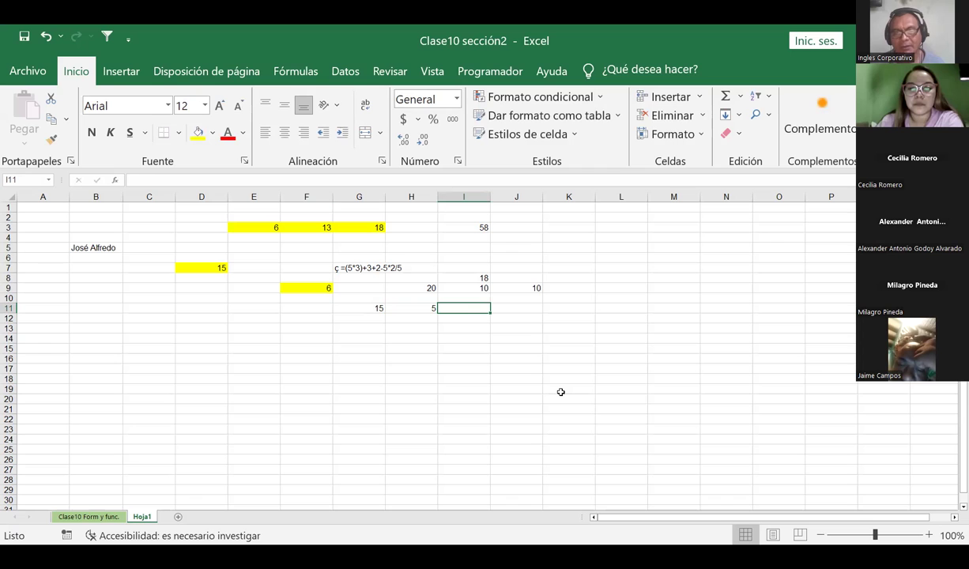
Put -2 in I11, replacing an earlier 10
type("-")
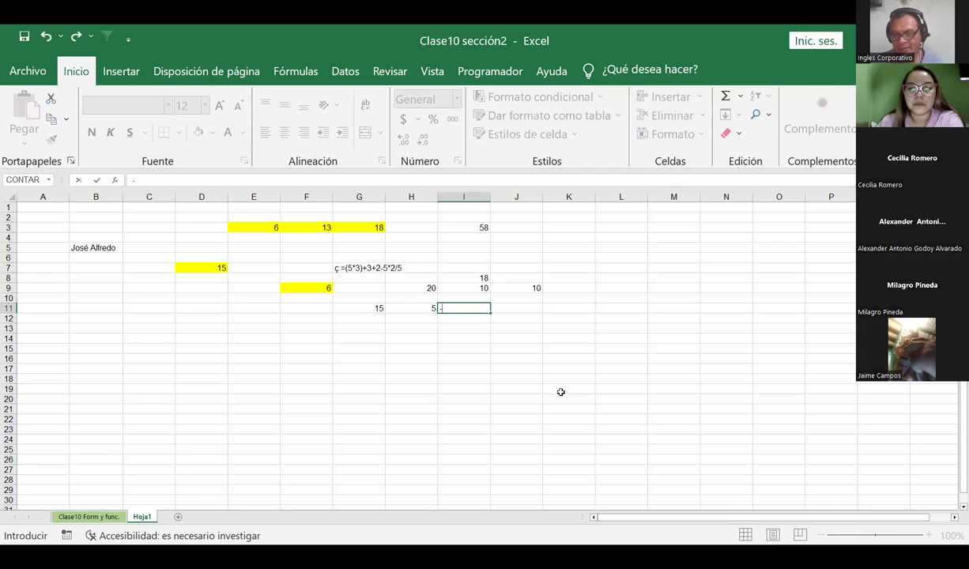
type("10")
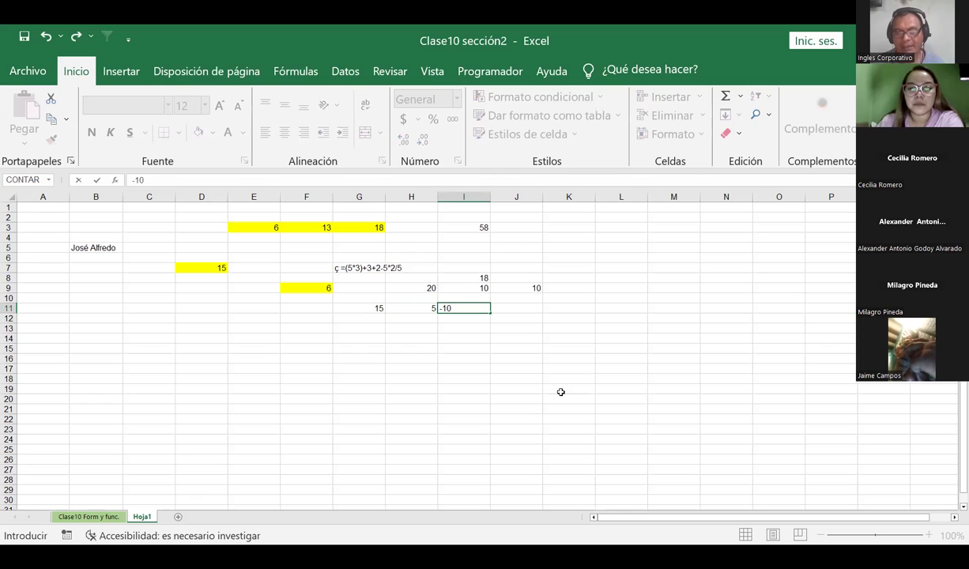
key("BackSpace")
key("BackSpace")
key("BackSpace")
type("10")
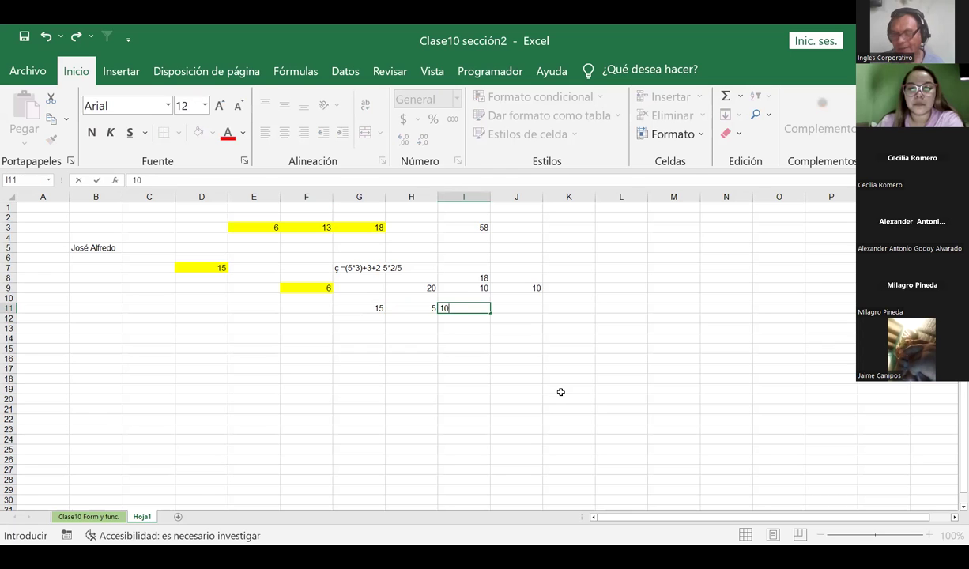
key("Tab")
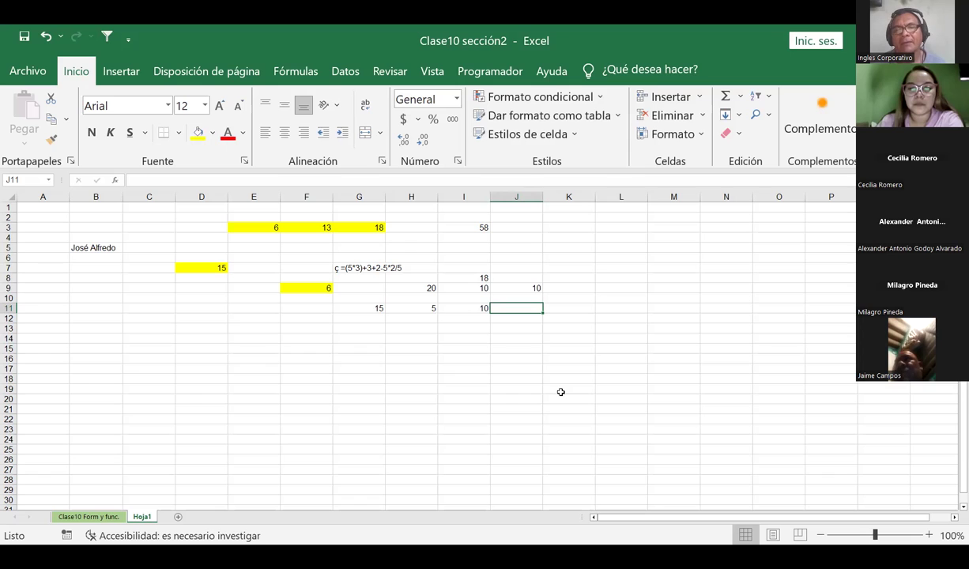
key("Left")
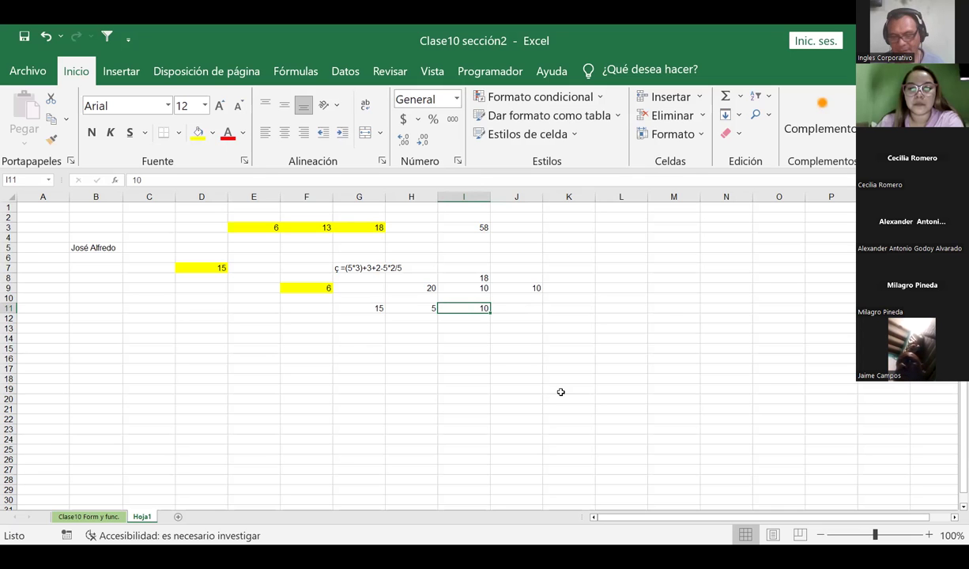
type("-2")
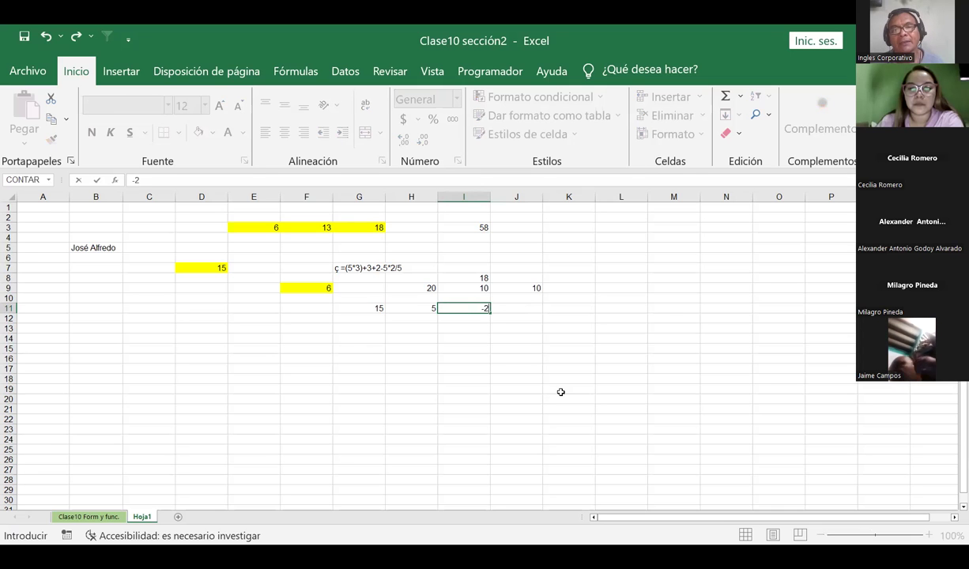
key("Return")
key("Up")
key("Left")
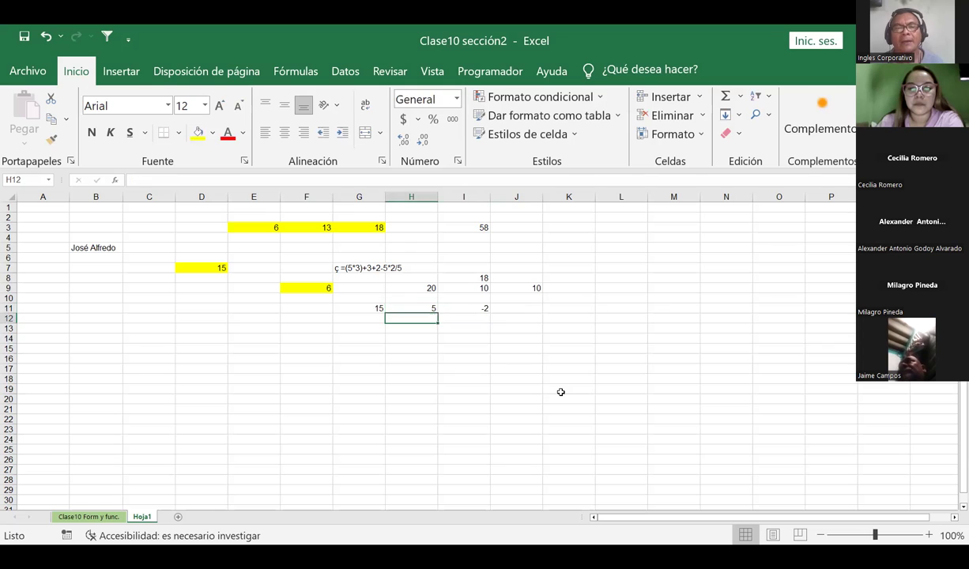
Enter 15+5-2 in H12, then prefix it with = so it calculates 18
key("Down")
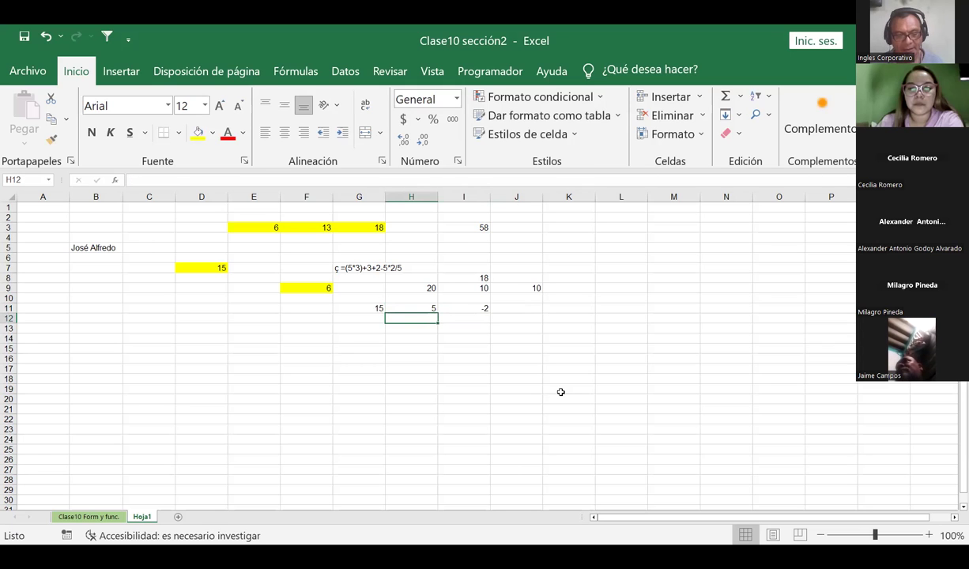
type("15+")
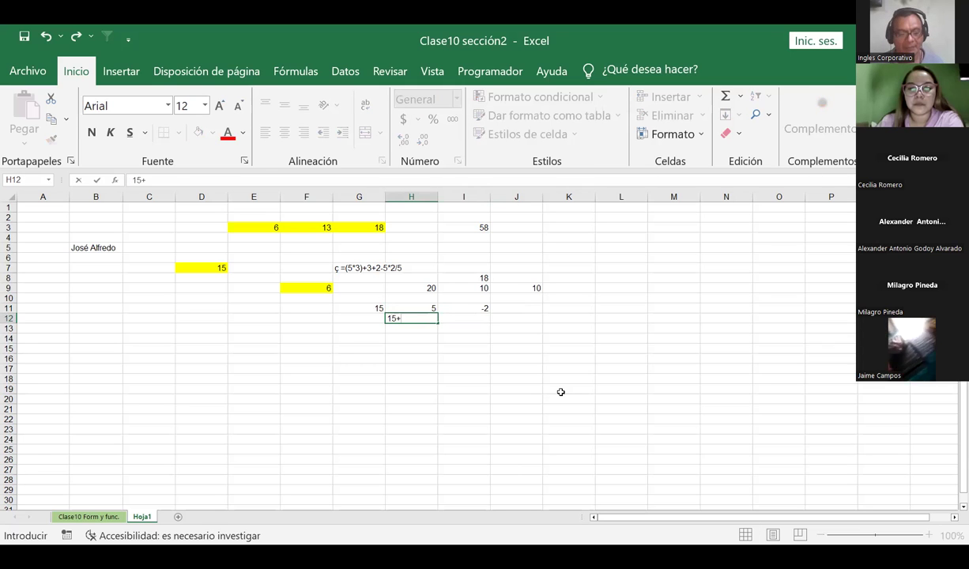
type("5-")
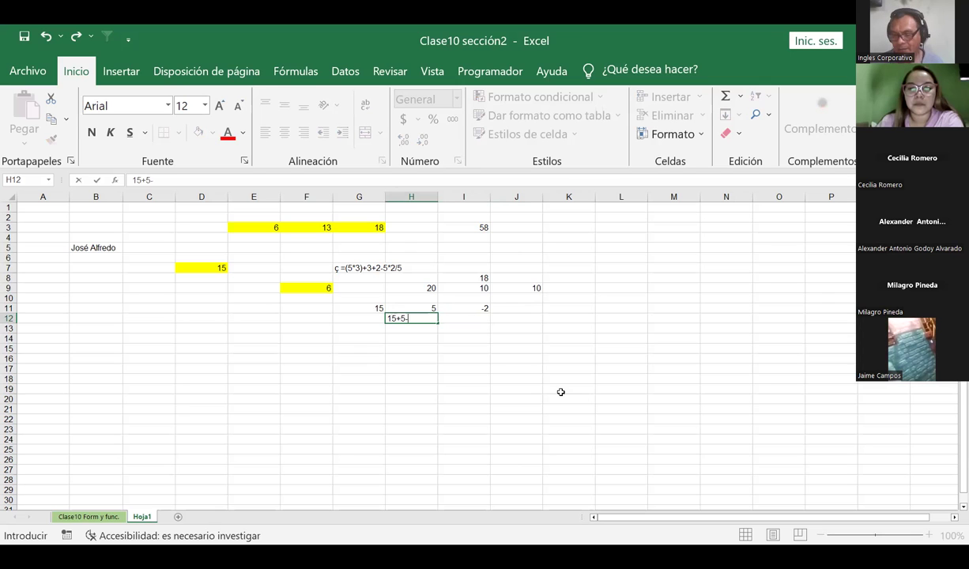
type("2")
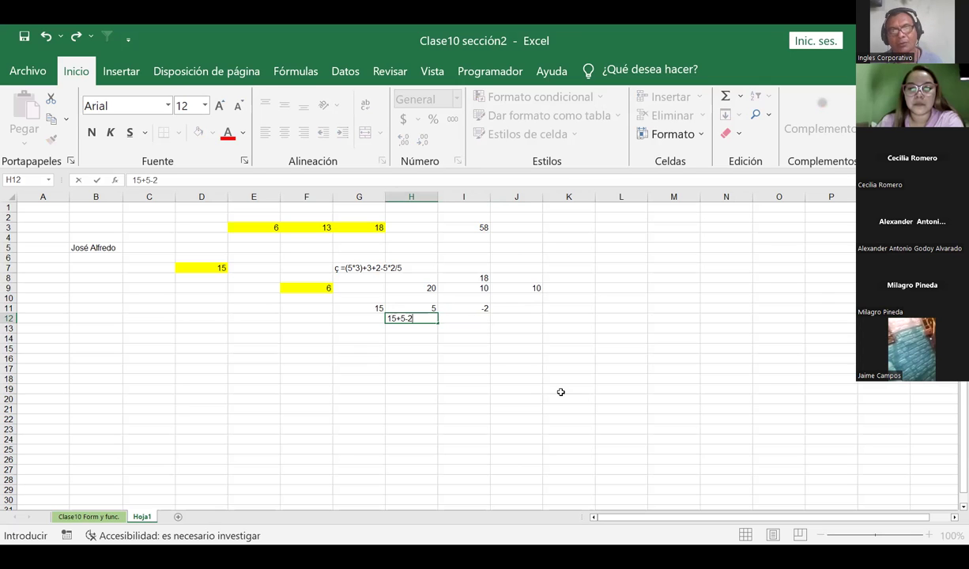
key("ctrl+Return")
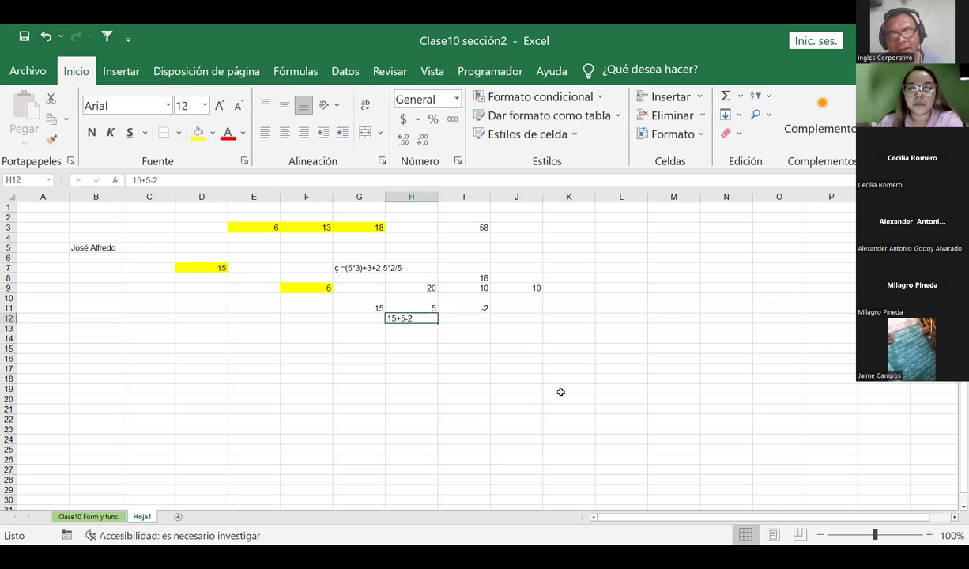
key("F2")
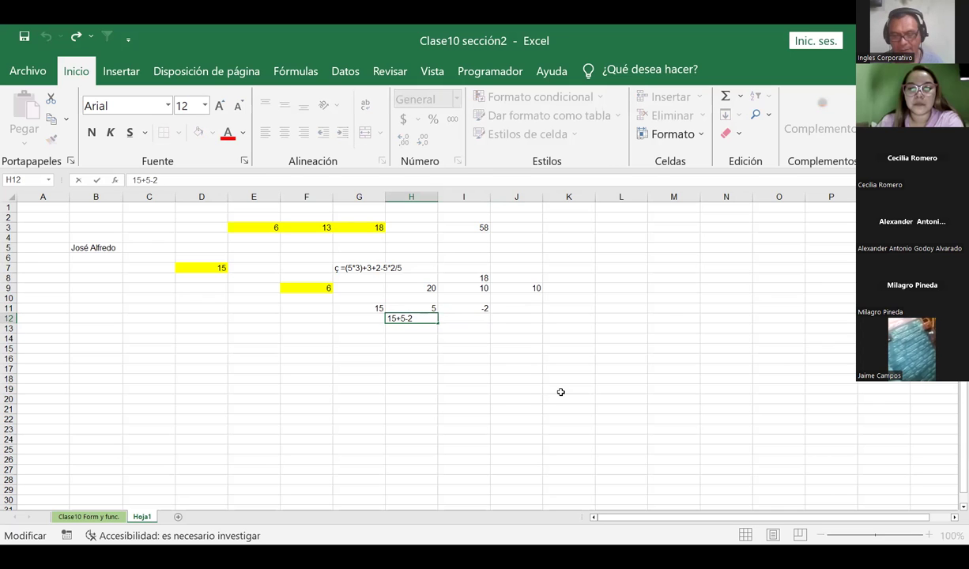
key("Home")
type("=")
key("ctrl+Return")
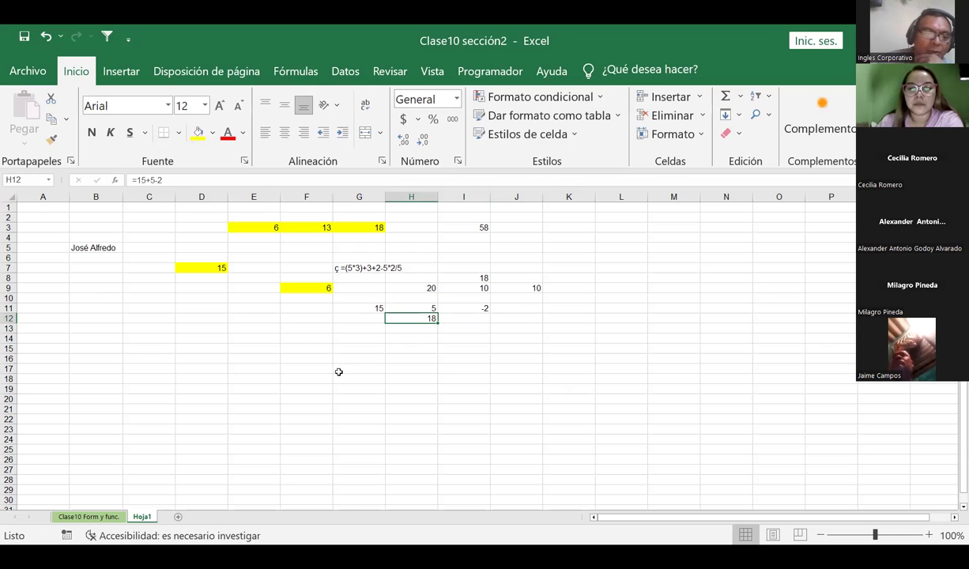
left_click(346, 329)
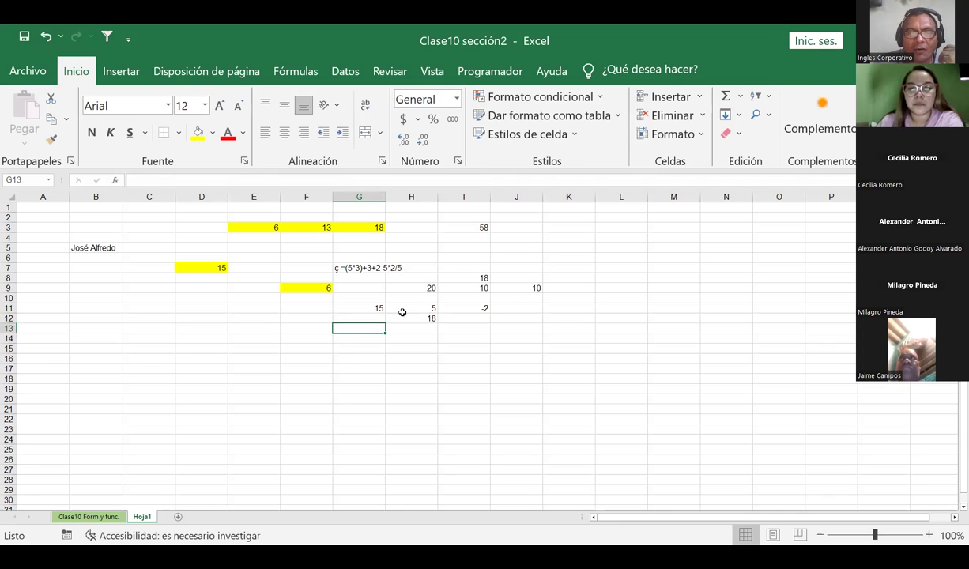
Delete the contents of B1:K17 and use Borrar todo to remove the yellow fills
left_click(403, 310)
left_click(405, 328)
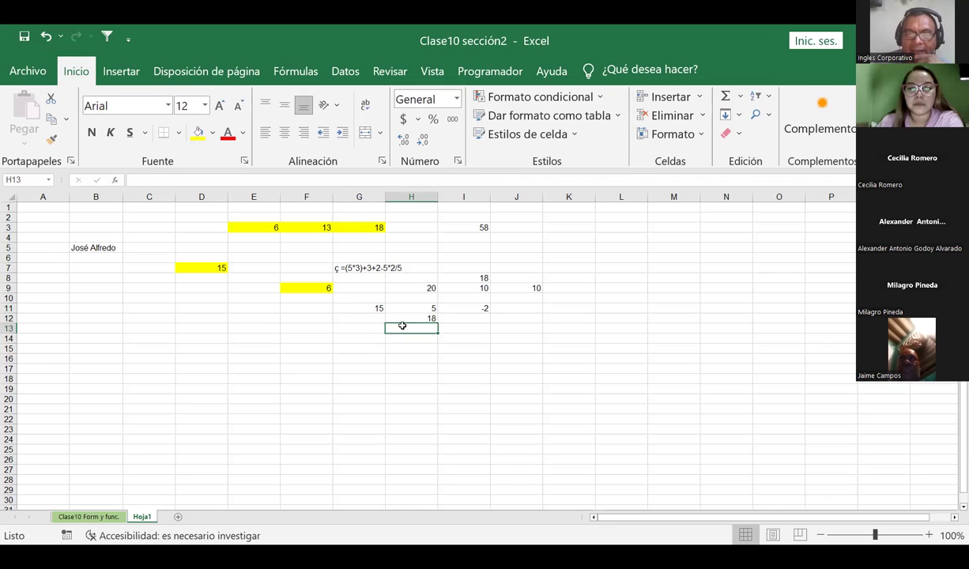
mouse_move(75, 207)
left_mouse_down()
mouse_move(316, 250)
mouse_move(586, 368)
left_mouse_up()
key("Delete")
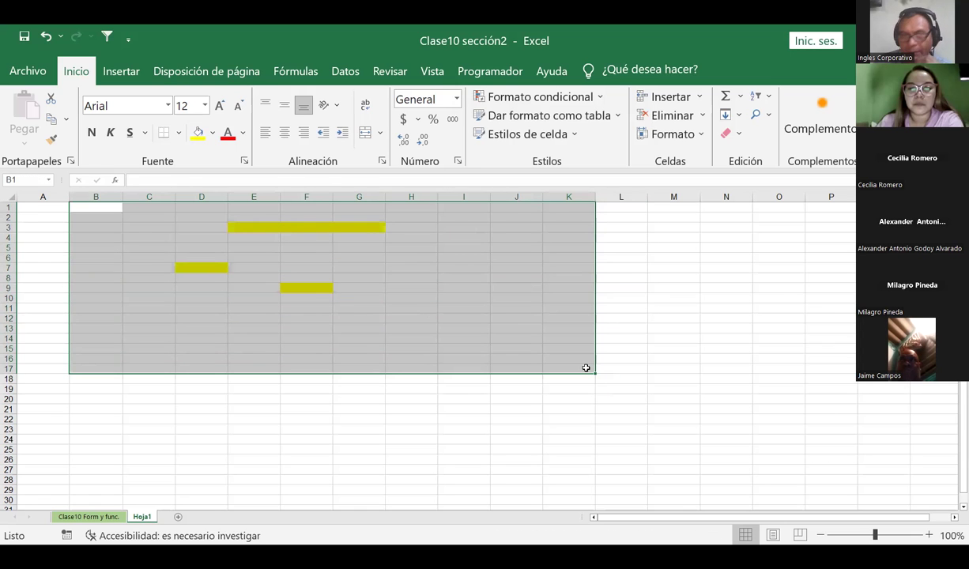
left_click(740, 135)
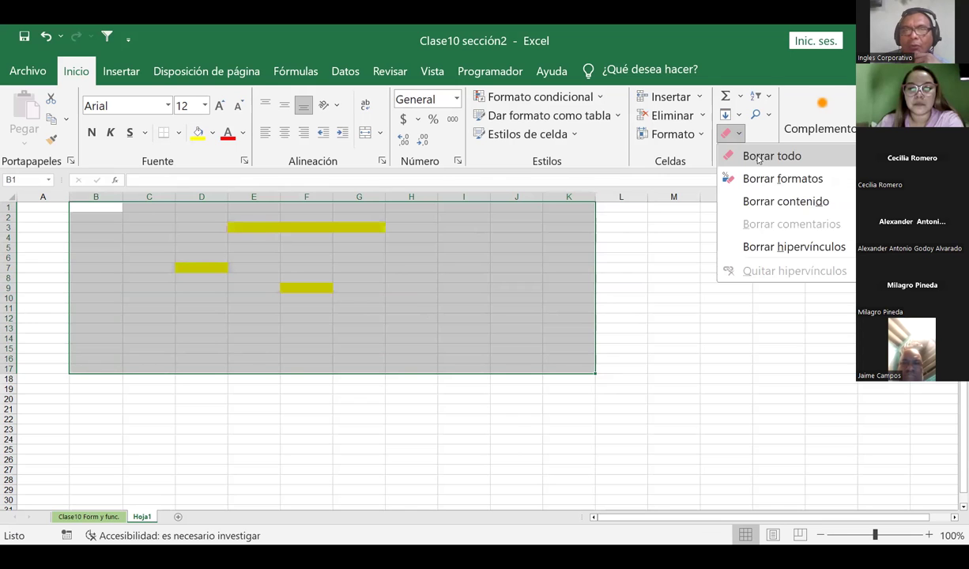
left_click(759, 159)
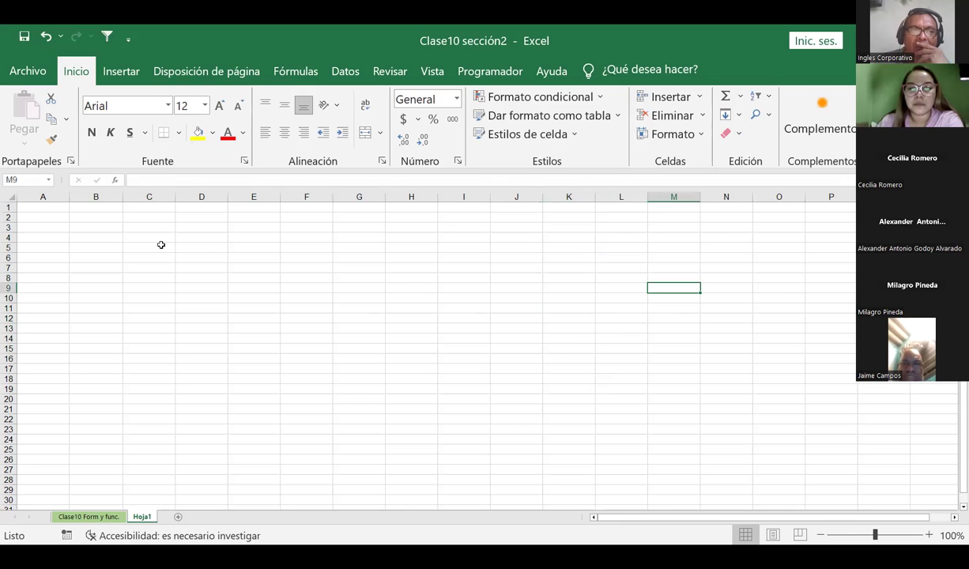
left_click(738, 135)
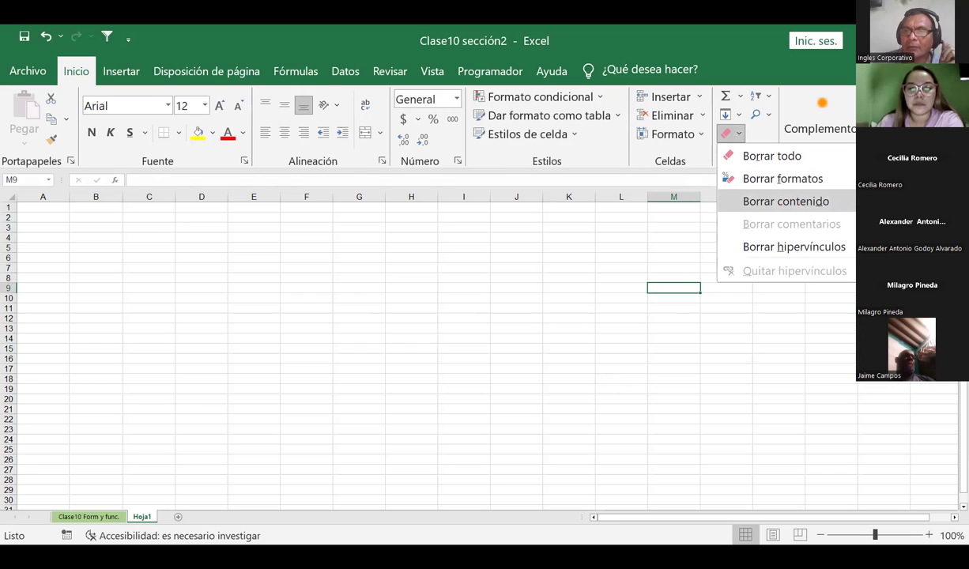
left_click(200, 228)
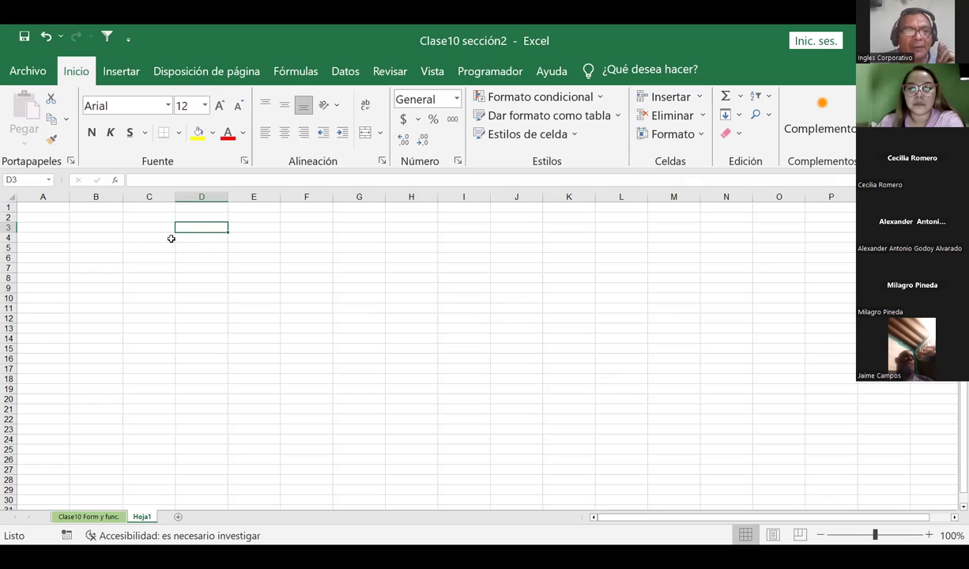
Enter 6 in A1 and 37 in B1
left_click(195, 248)
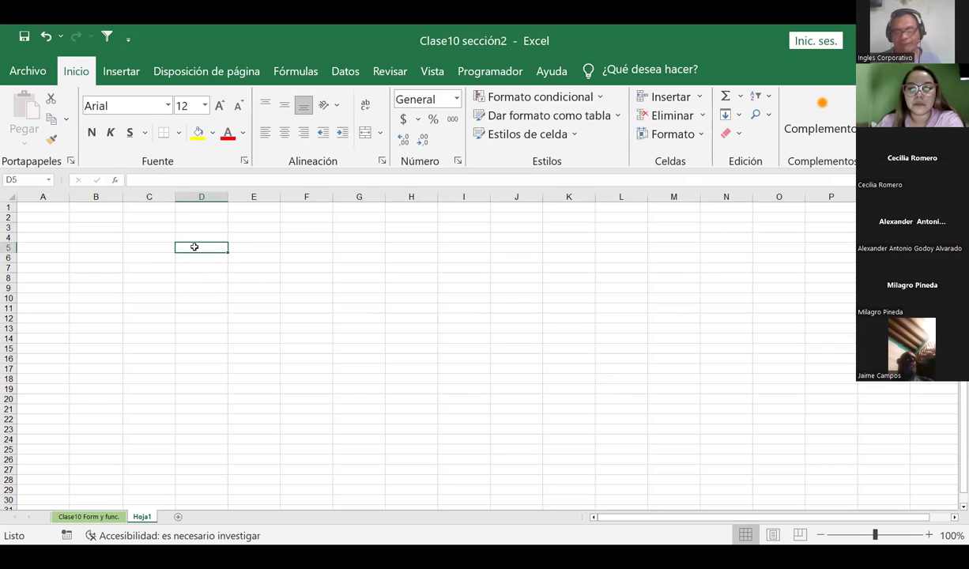
key("Left")
key("Left")
key("Up")
key("Up")
key("Up")
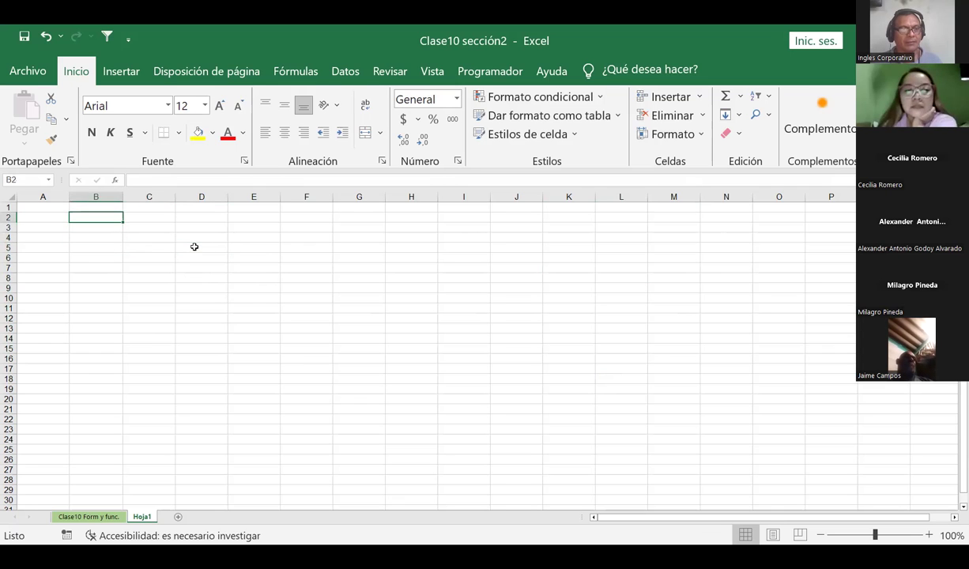
key("Left")
key("Up")
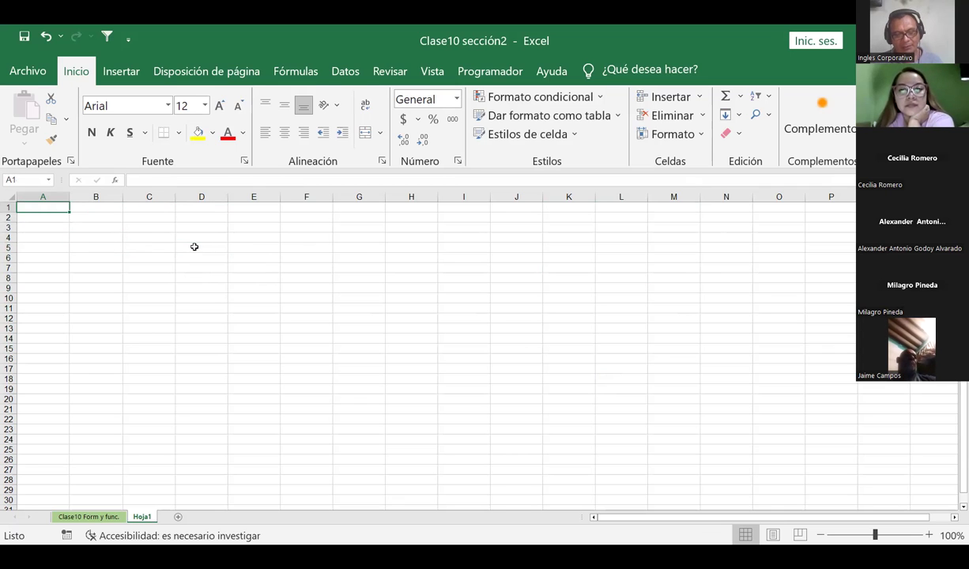
type("6")
key("Tab")
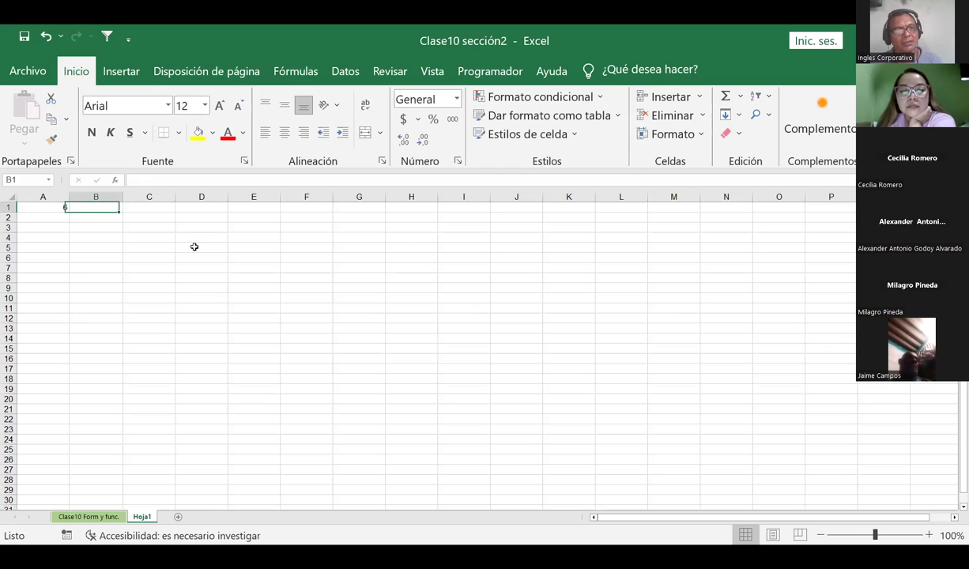
type("3")
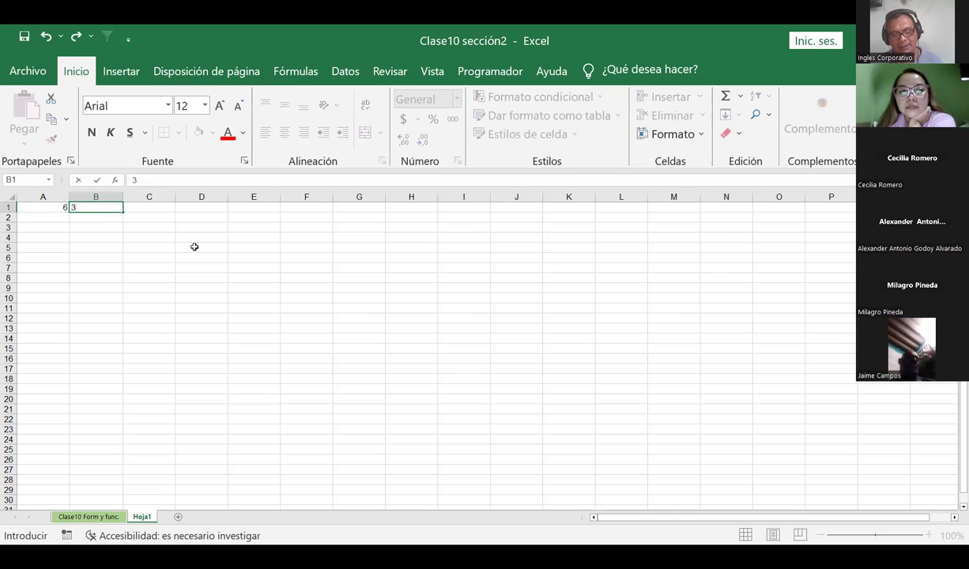
type("7")
key("Tab")
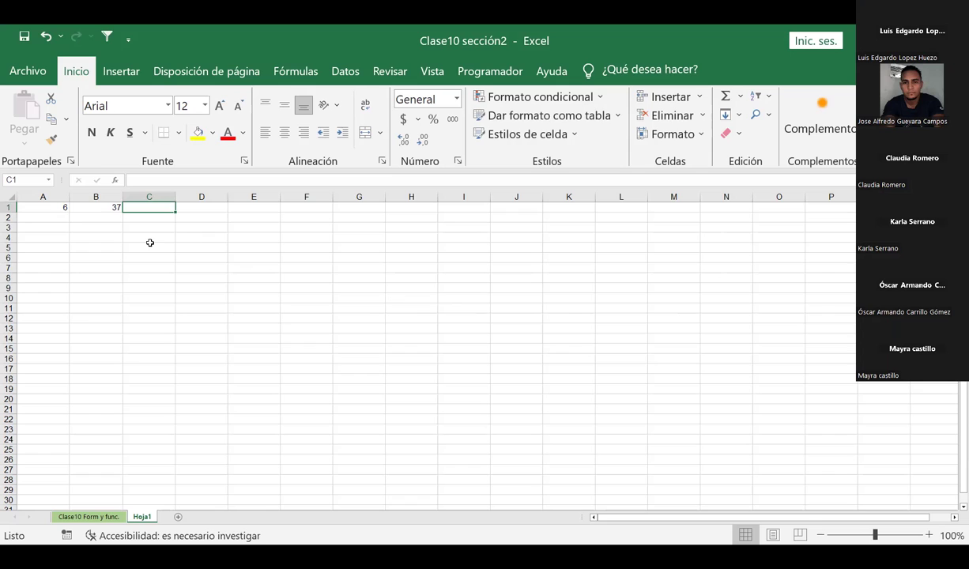
Put the formula =6+37 in C1 and the value 45 in B4
type("=")
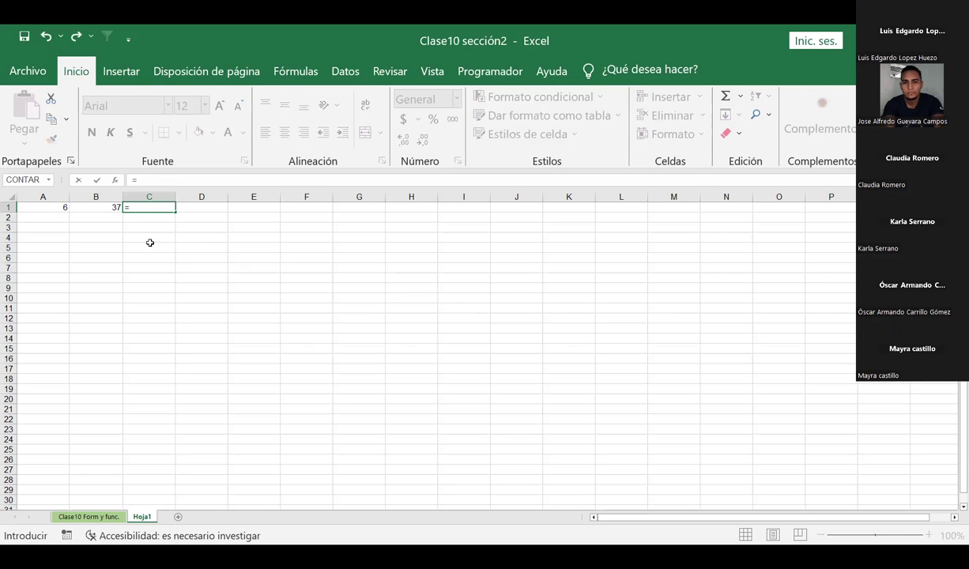
type("6+37")
key("Return")
key("Down")
key("Down")
key("Left")
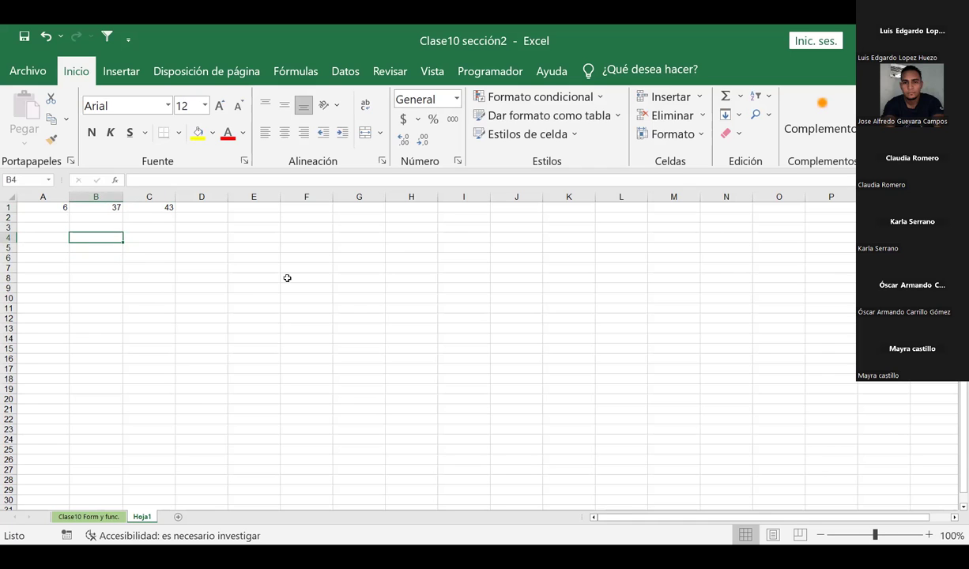
type("45")
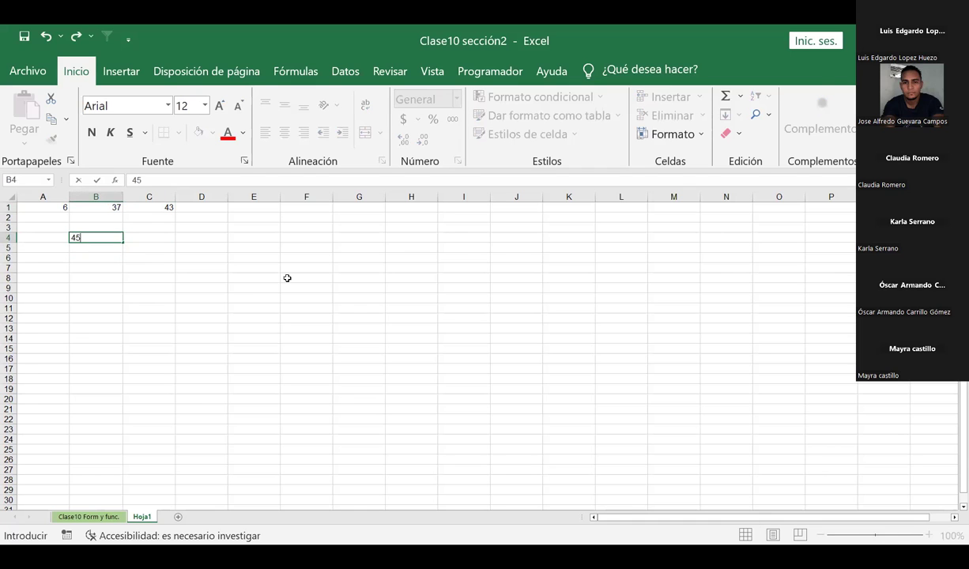
key("Up")
key("Down")
key("Left")
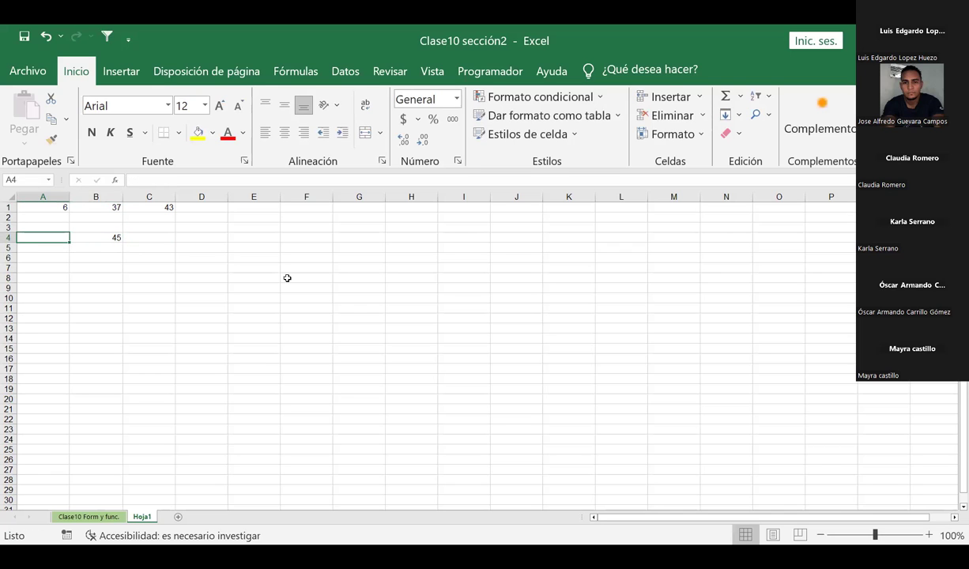
Apply Todos los bordes to B4:B14
left_click_drag(95, 238, 113, 338)
left_click(178, 134)
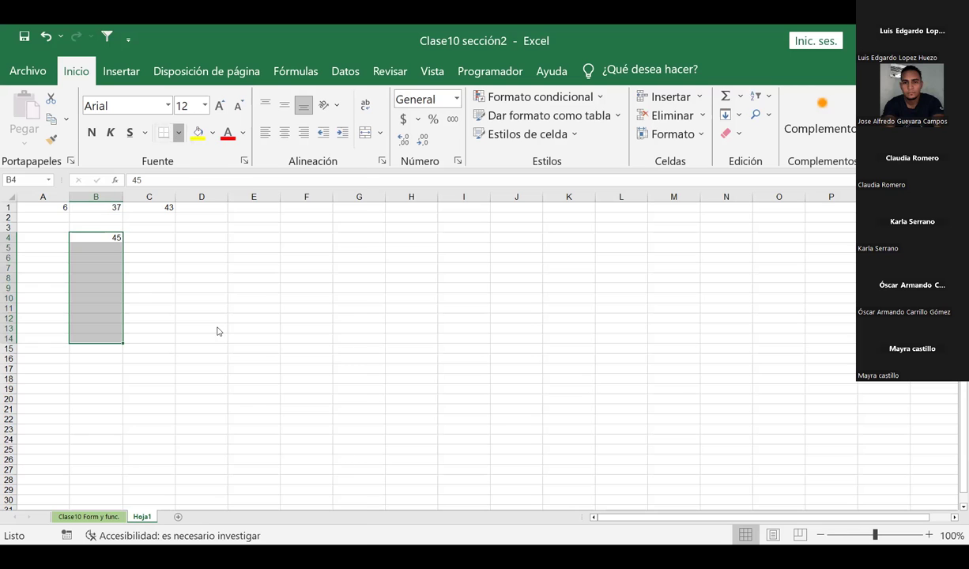
left_click(223, 292)
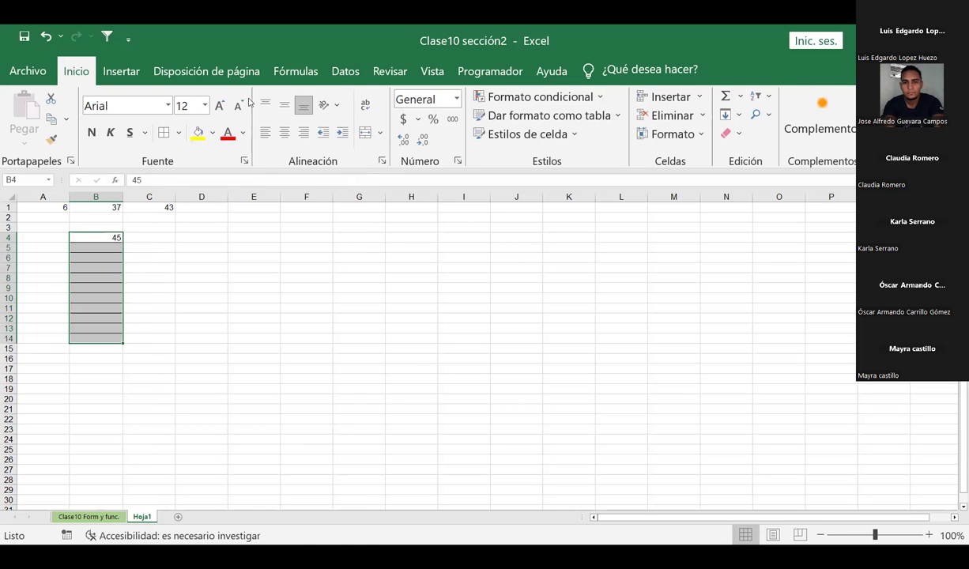
left_click(433, 71)
Hide the gridlines, then give B4:B14 a light blue fill and 14-point text
left_click(231, 133)
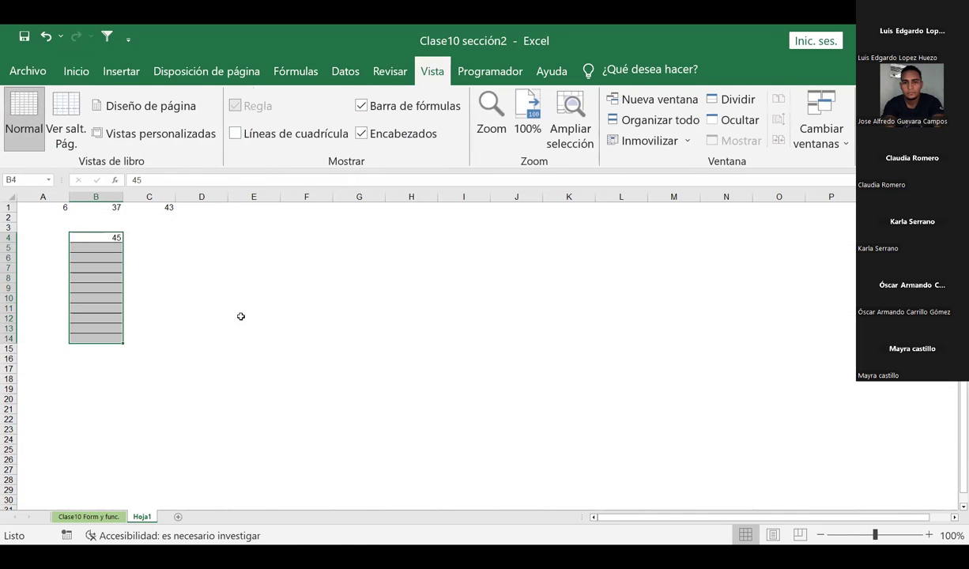
left_click(253, 288)
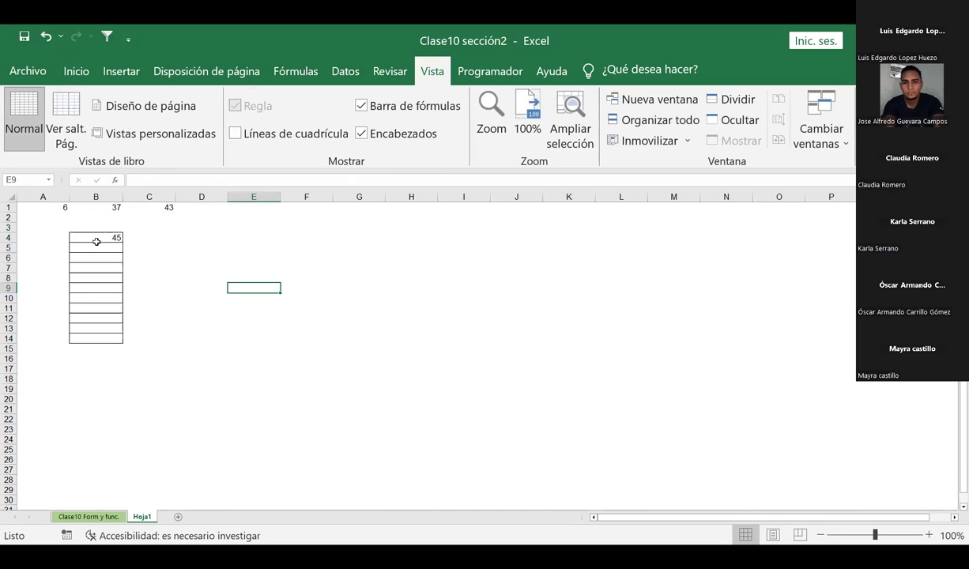
left_click_drag(93, 237, 87, 339)
left_click(76, 71)
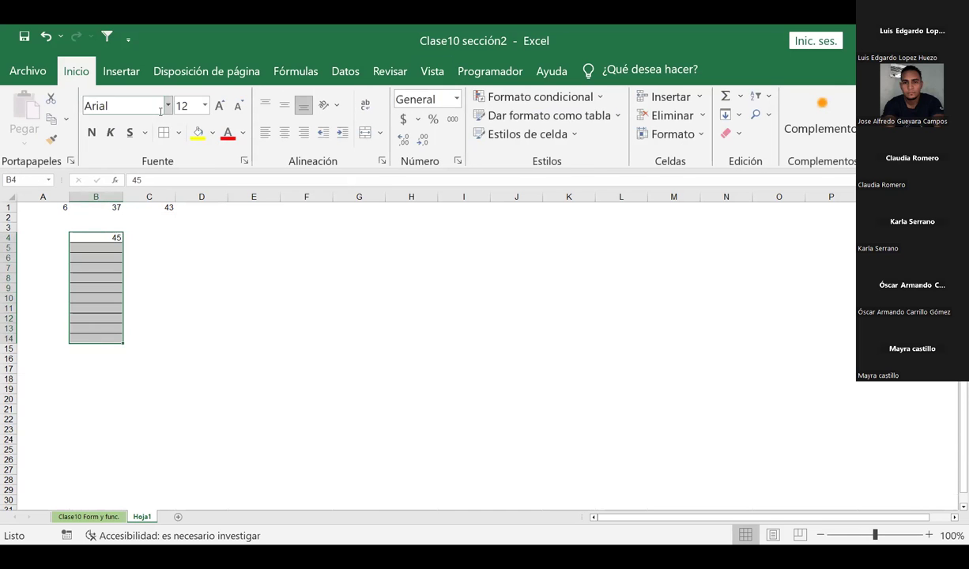
left_click(213, 134)
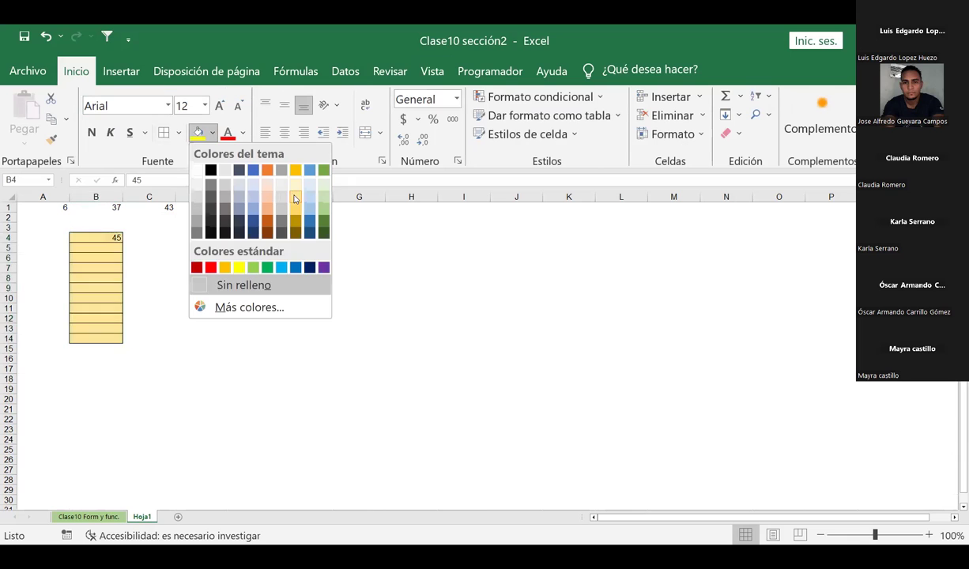
left_click(305, 201)
left_click(219, 105)
left_click(261, 298)
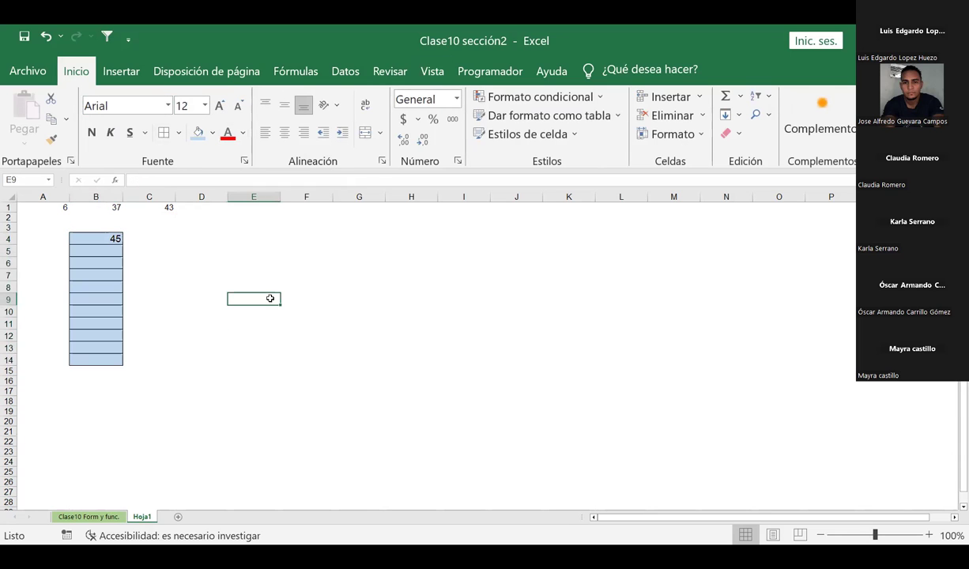
left_click(96, 383)
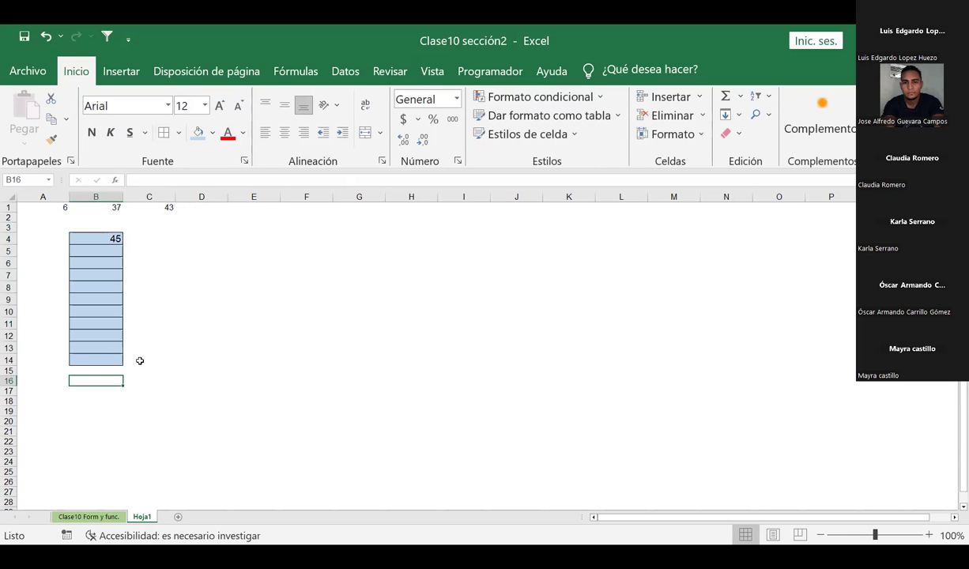
left_click(93, 240)
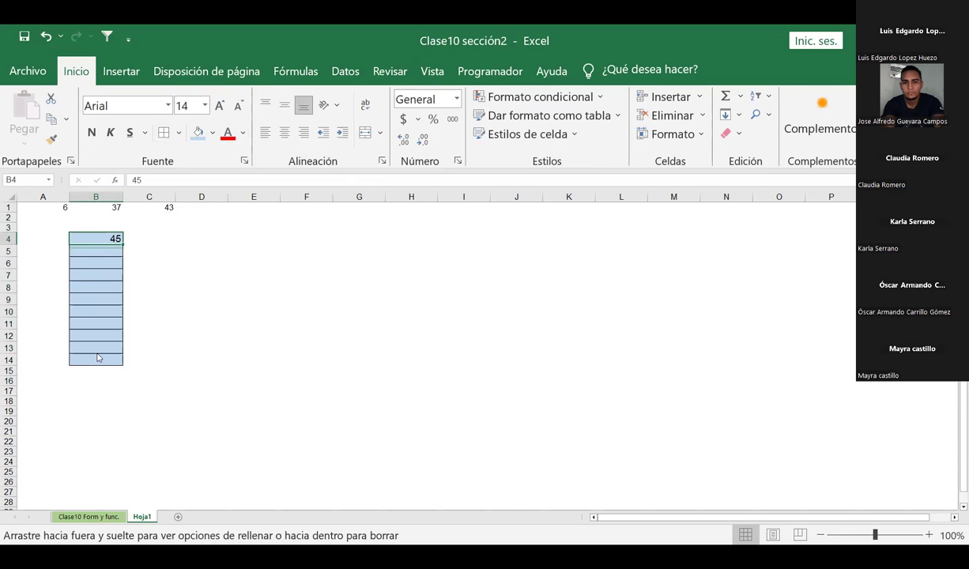
Try flash fill and copy-filling 45 down from B4, deleting the copied values each time
left_click_drag(123, 258, 97, 371)
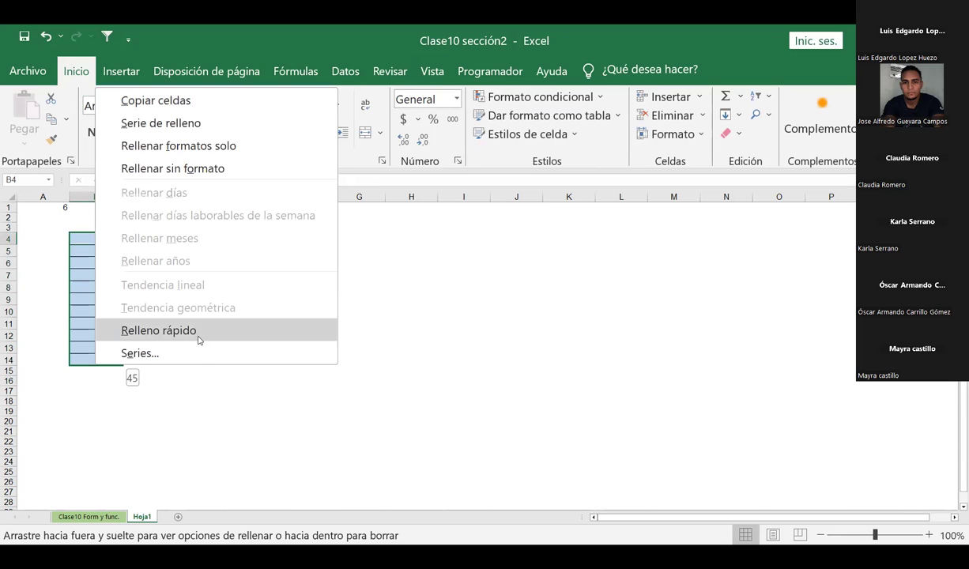
left_click(198, 339)
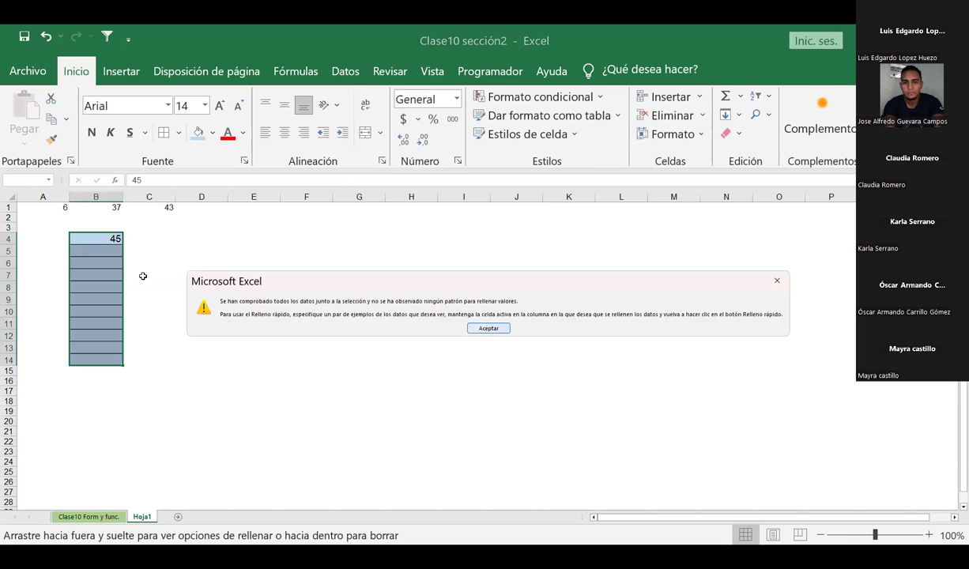
key("Return")
left_click_drag(123, 246, 113, 361)
left_click(234, 328)
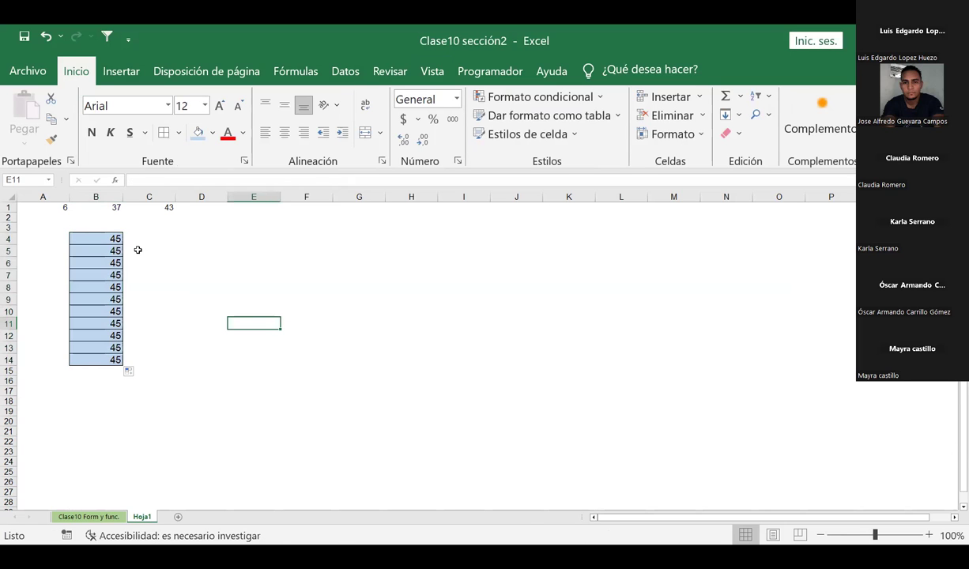
left_click_drag(103, 238, 107, 359)
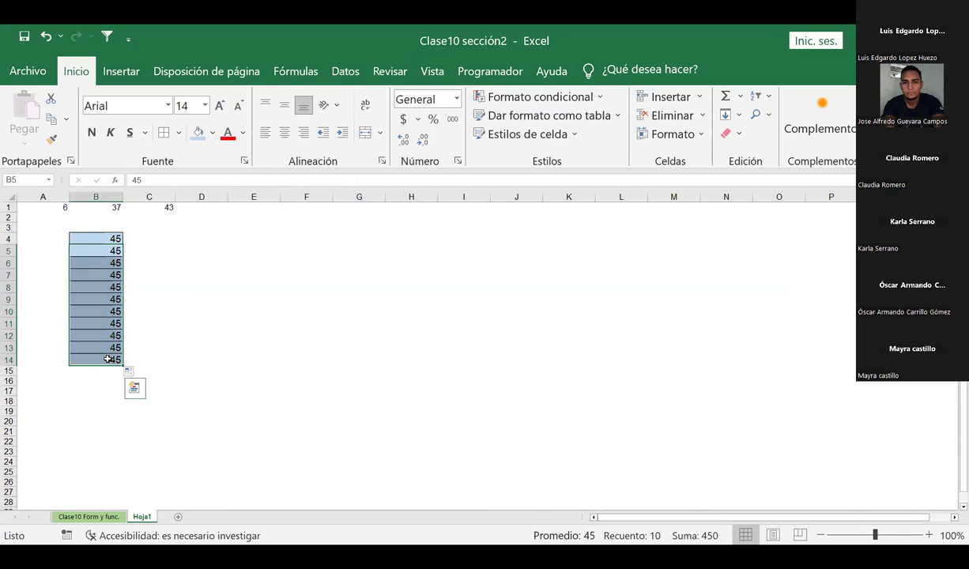
key("Delete")
left_click(261, 312)
left_click(119, 239)
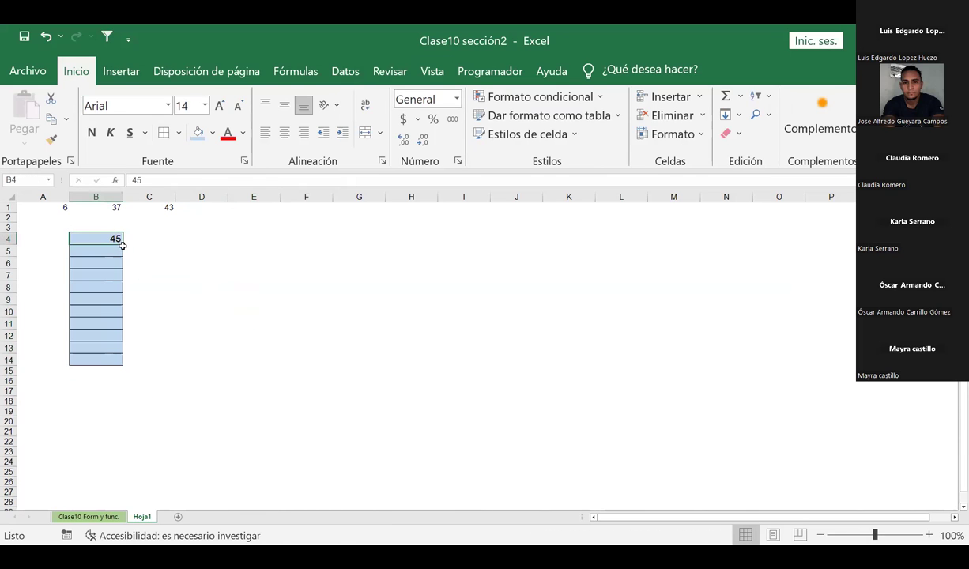
mouse_move(124, 245)
left_mouse_down()
mouse_move(120, 361)
mouse_move(103, 357)
left_mouse_up()
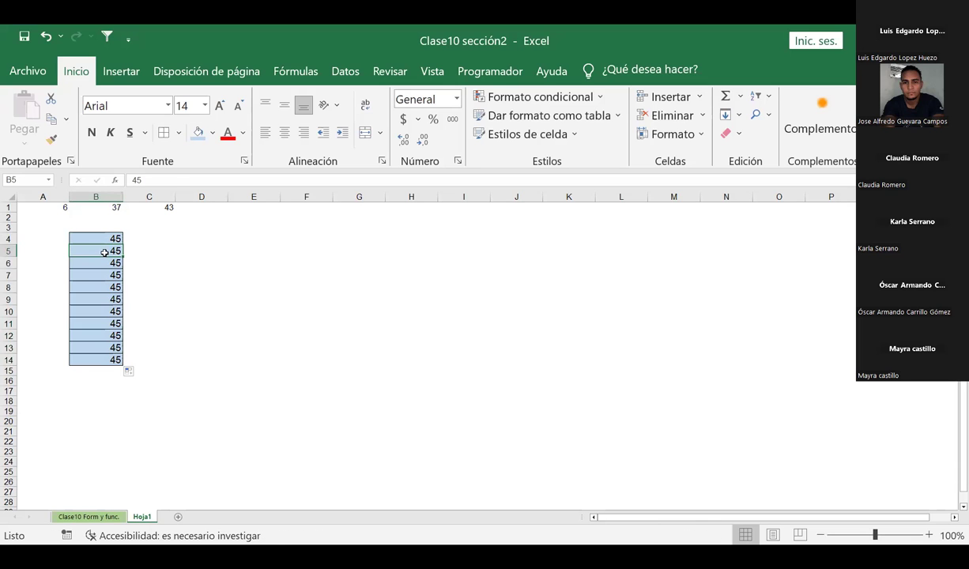
key("Delete")
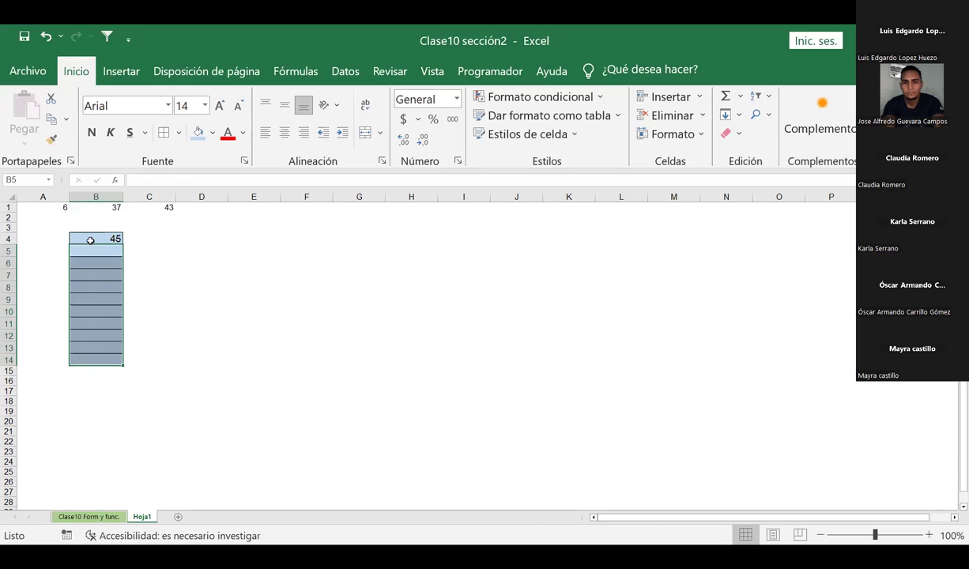
Right-drag B4 down to B14 and choose Serie de relleno for 45 through 55
left_click(110, 239)
left_click_drag(123, 245, 97, 364)
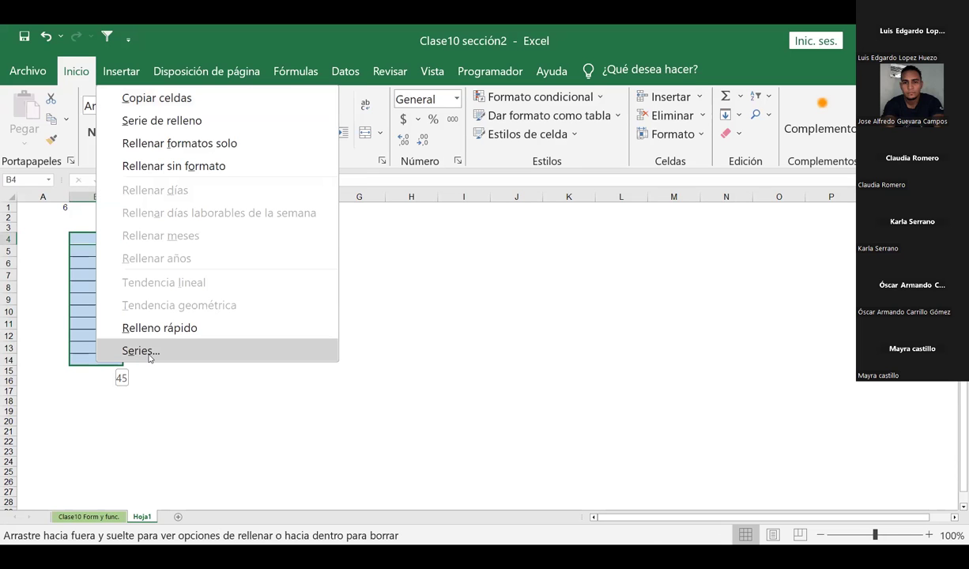
left_click(196, 121)
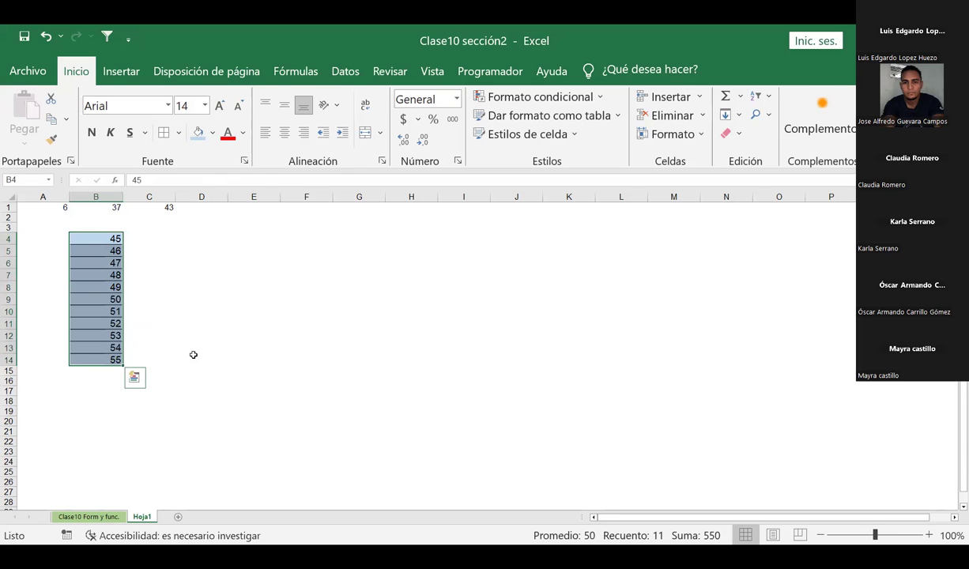
left_click(333, 291)
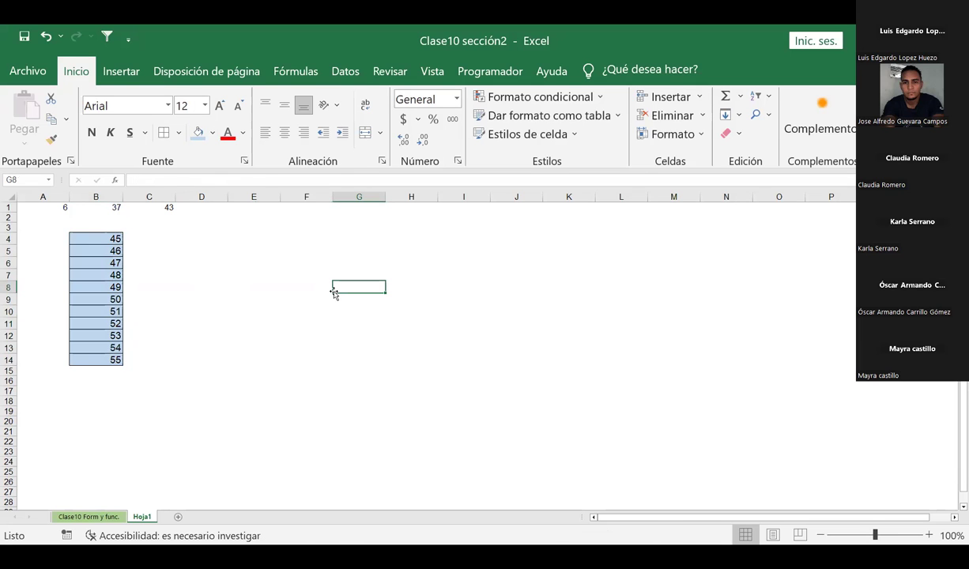
left_click(102, 384)
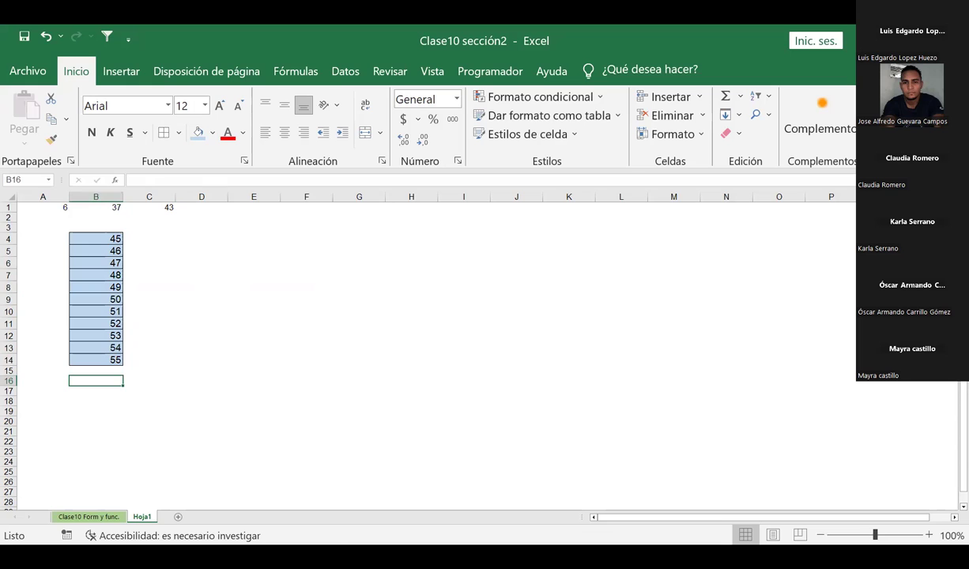
Select empty cell E9 and place the cursor in the formula bar for a new entry
left_click(199, 250)
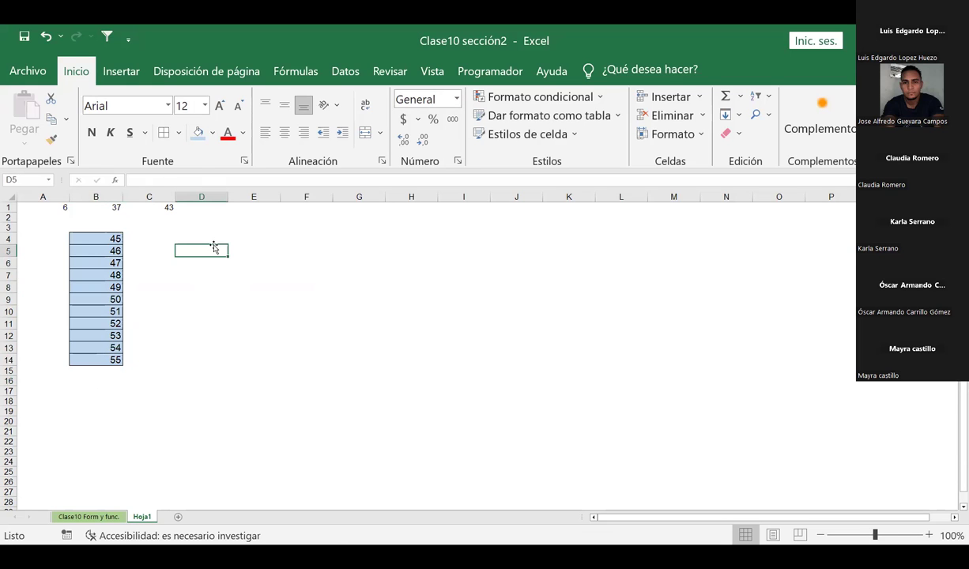
left_click(241, 298)
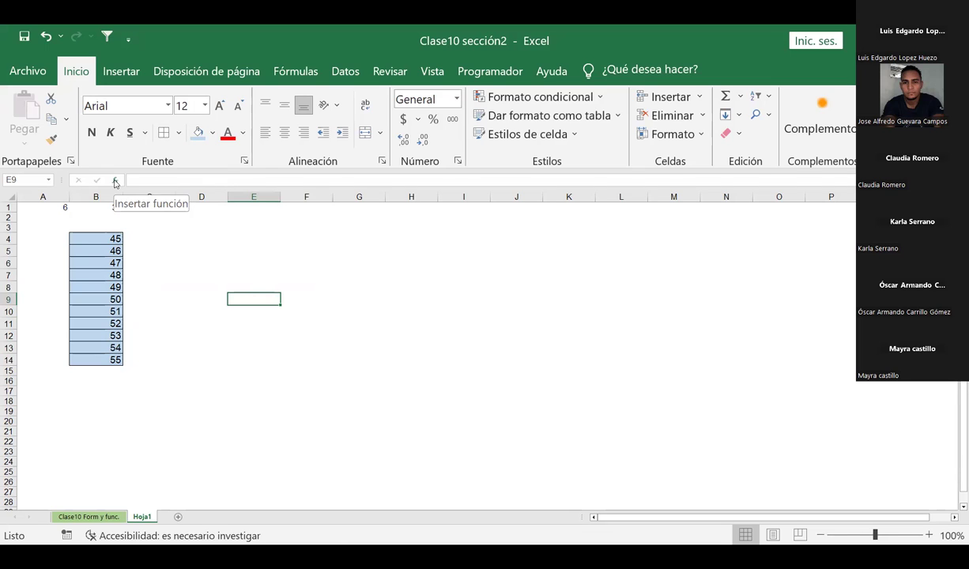
left_click(160, 180)
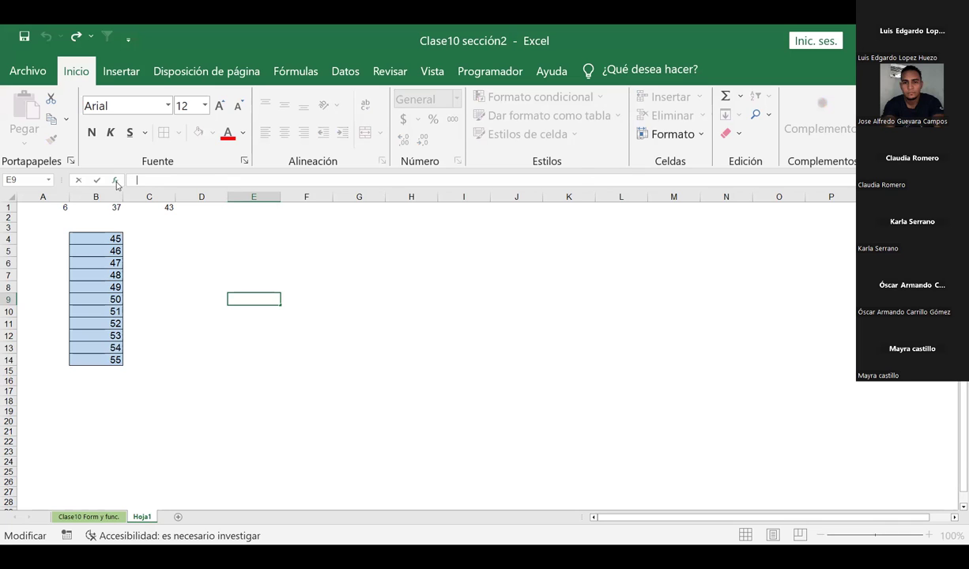
Insert the SUMA function into E9 by searching 'suma' in the Insertar función dialog
left_click(116, 181)
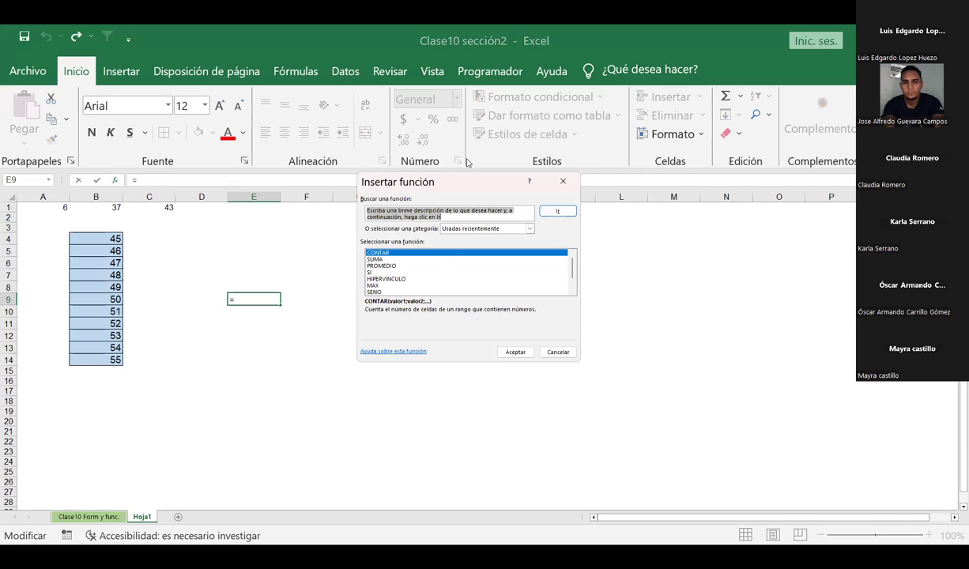
left_click_drag(475, 179, 441, 264)
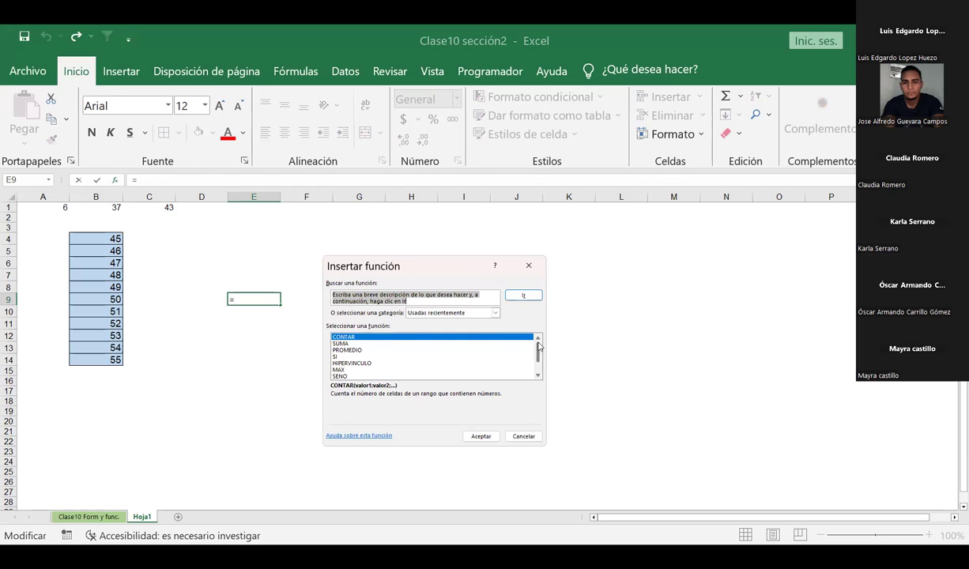
scroll(537, 366, "down", 1)
scroll(538, 368, "up", 1)
scroll(537, 376, "down", 1)
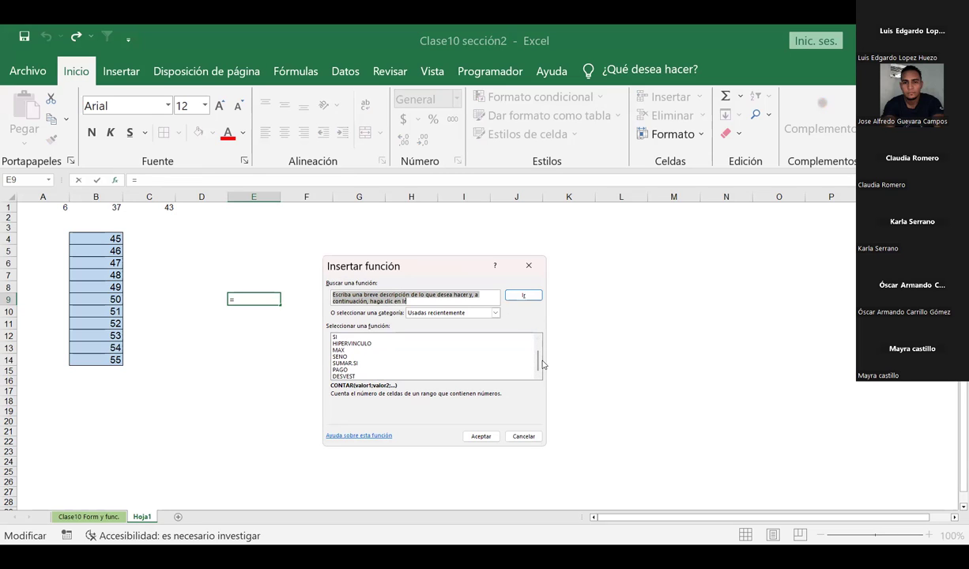
left_click(429, 298)
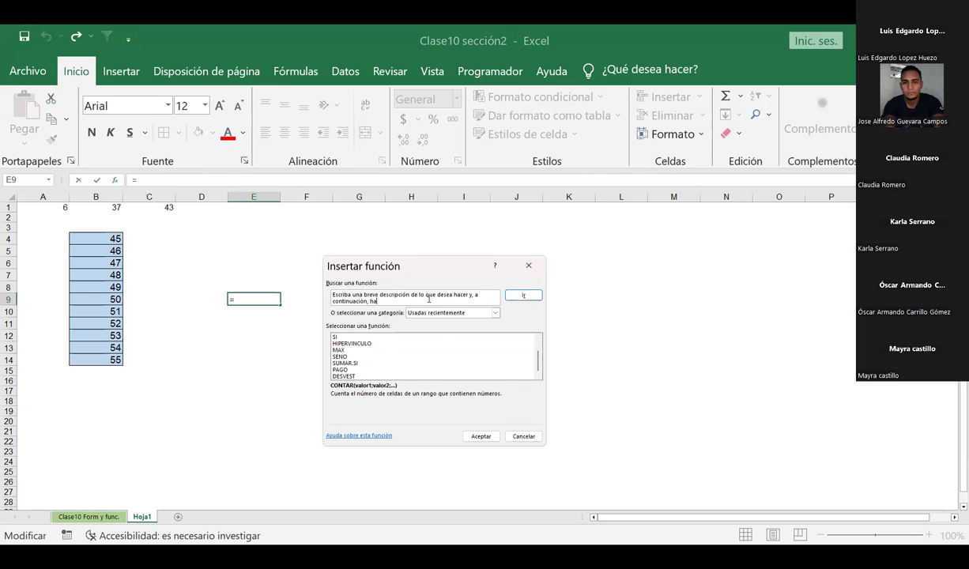
key("BackSpace")
key("BackSpace")
key("BackSpace")
key("BackSpace")
key("BackSpace")
key("BackSpace")
key("BackSpace")
key("BackSpace")
key("BackSpace")
key("BackSpace")
key("BackSpace")
key("BackSpace")
key("BackSpace")
key("BackSpace")
key("BackSpace")
key("BackSpace")
key("BackSpace")
key("BackSpace")
key("BackSpace")
key("BackSpace")
key("BackSpace")
type("ma")
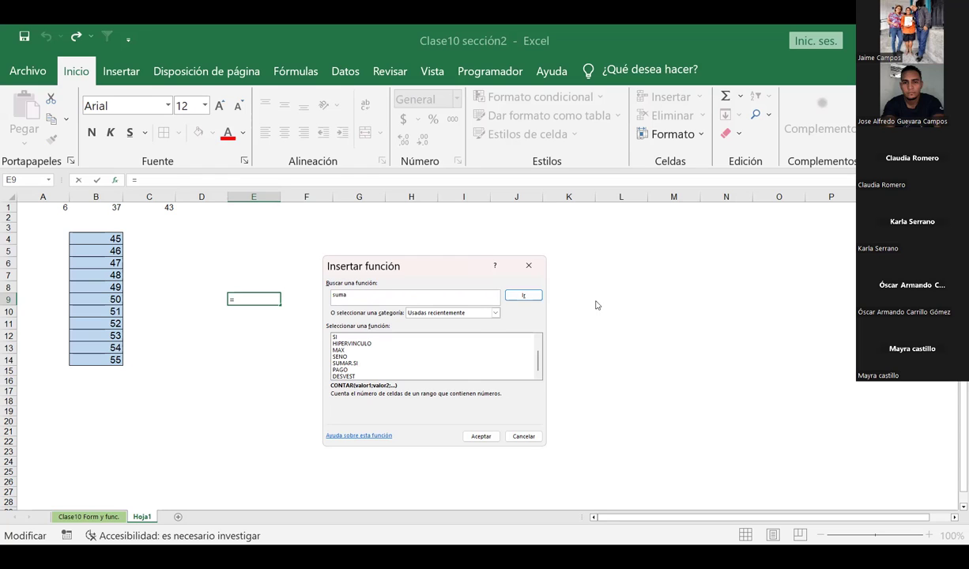
left_click(522, 297)
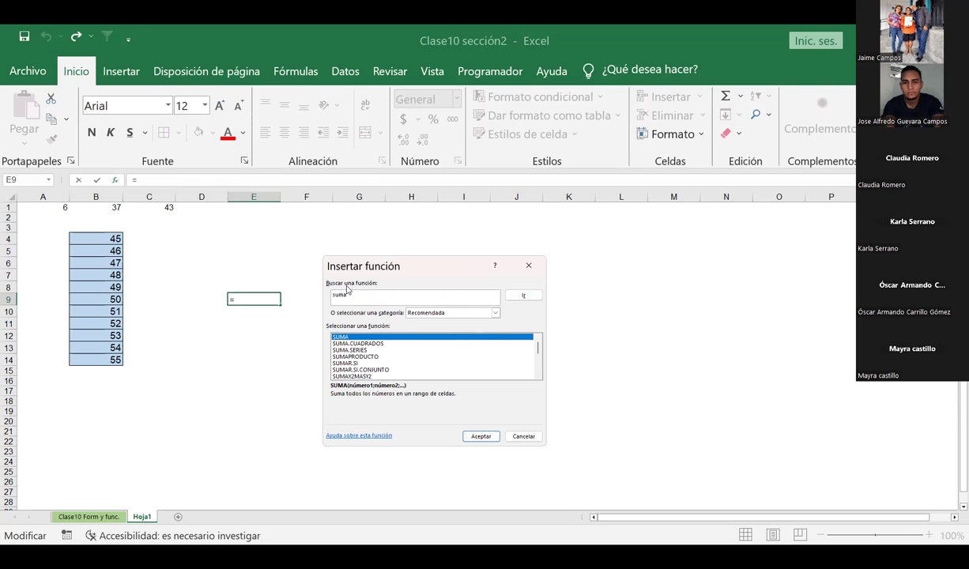
left_click(488, 439)
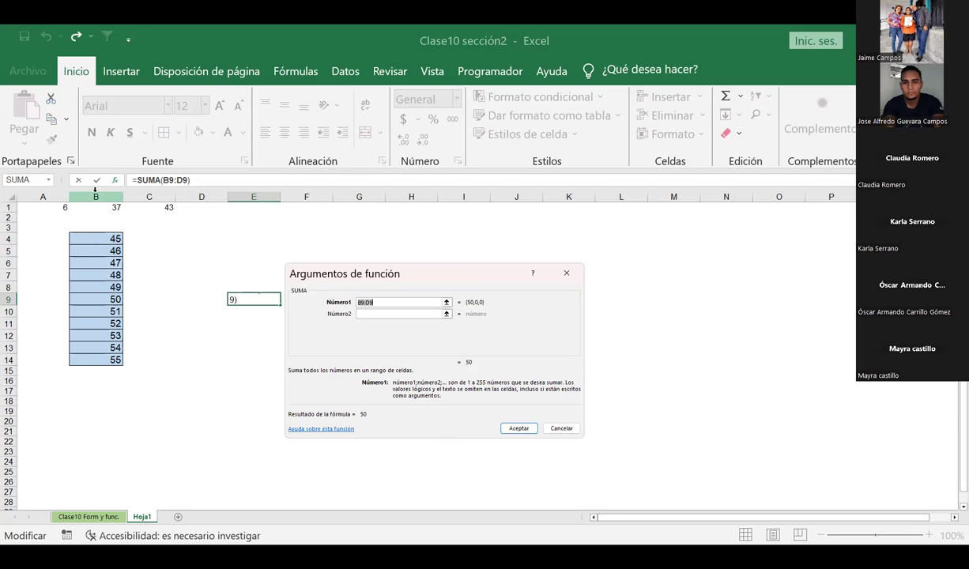
Set the SUMA argument range to B4:B14 and confirm, giving 550 in E9
left_click(448, 304)
left_click(101, 239)
left_click_drag(101, 239, 111, 360)
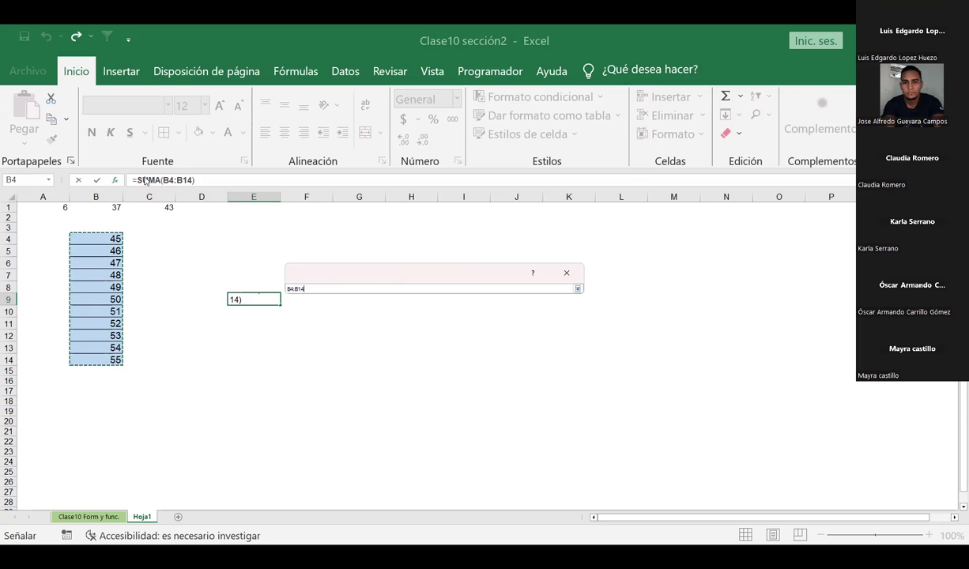
left_click(145, 180)
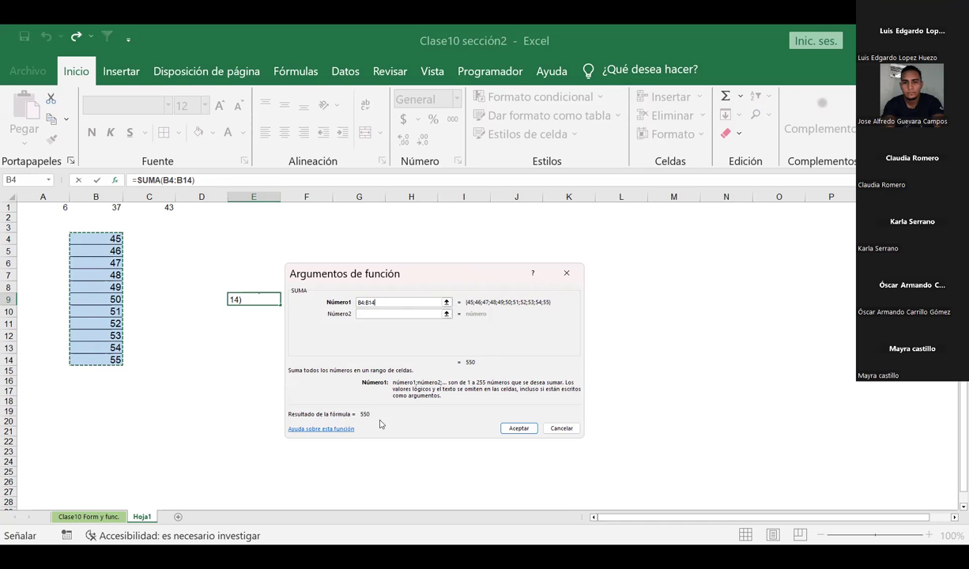
left_click(519, 429)
left_click(229, 324)
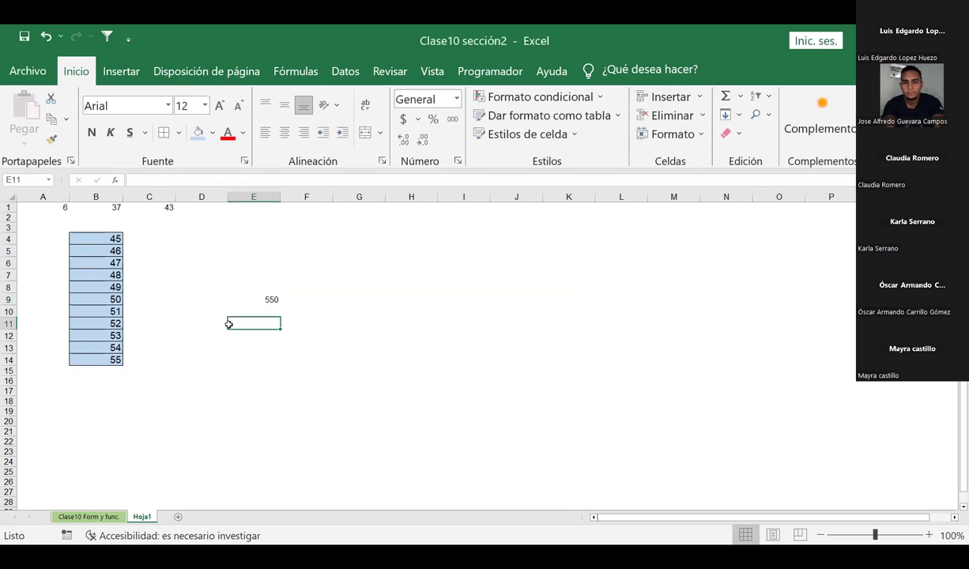
Enlarge the font of the 550 total in E9 and colour it red
left_click(267, 298)
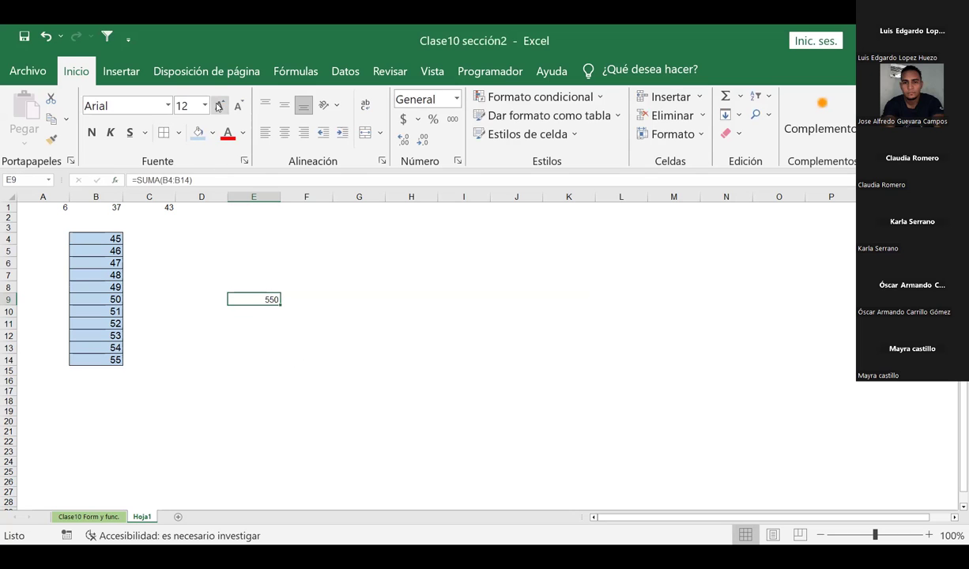
left_click(219, 106)
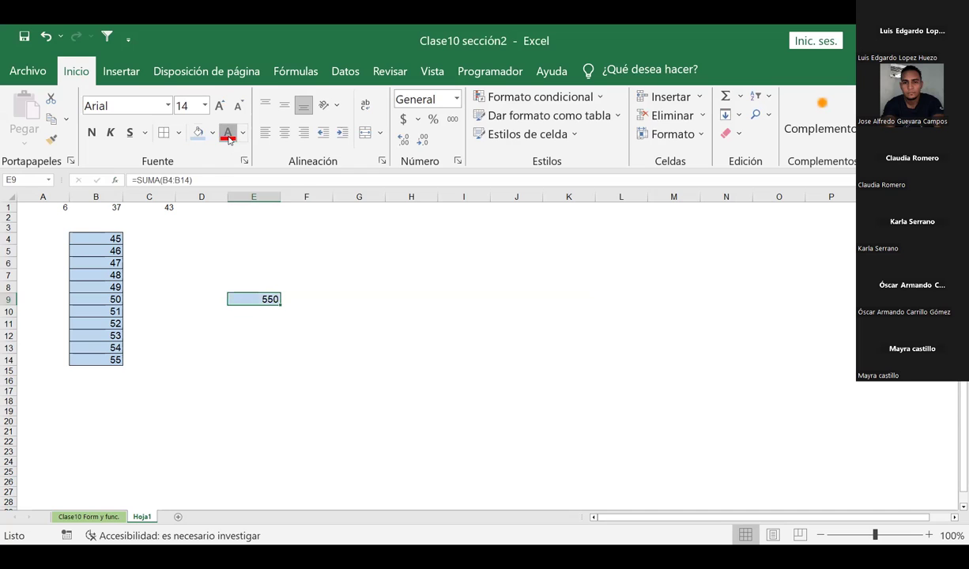
left_click(227, 134)
left_click(380, 334)
left_click(384, 274)
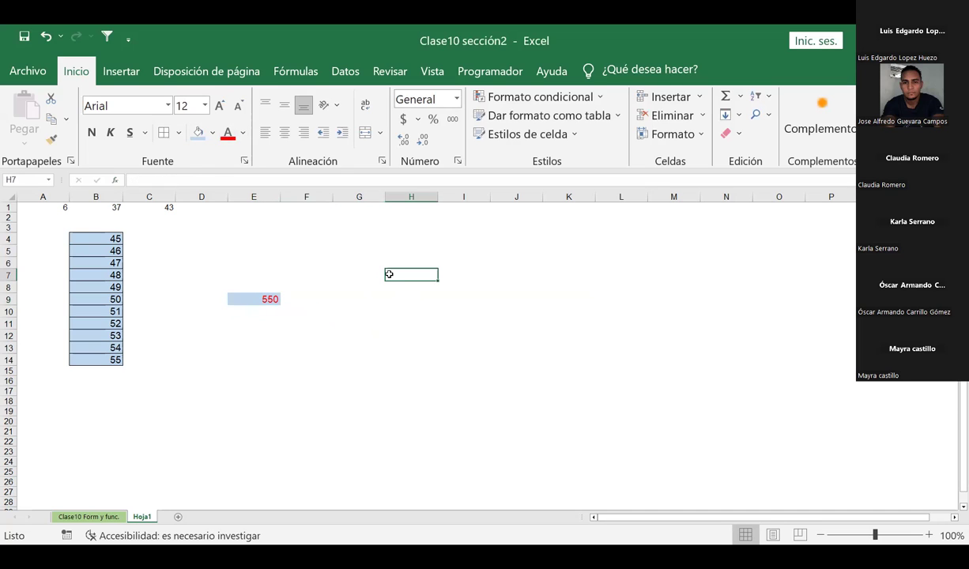
left_click(385, 300)
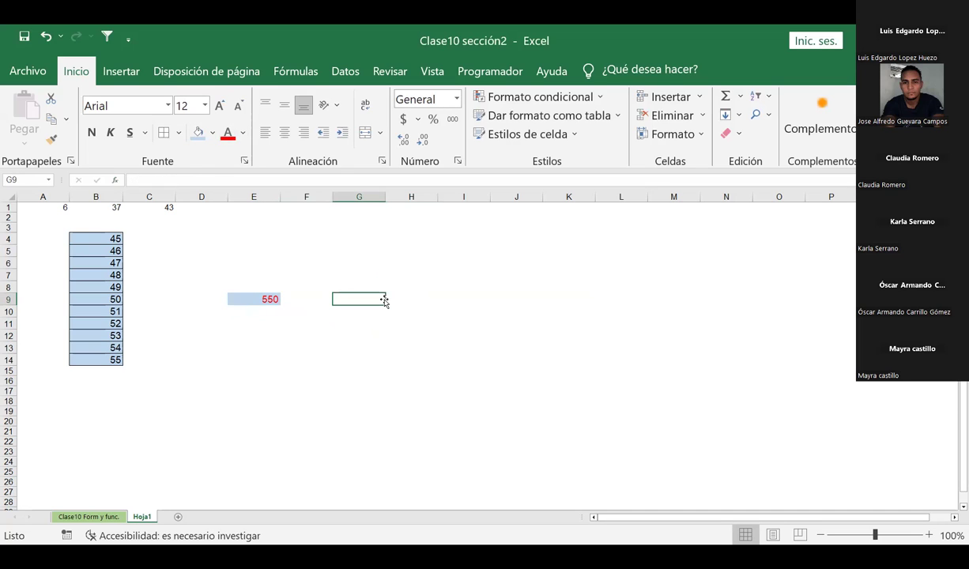
type("=")
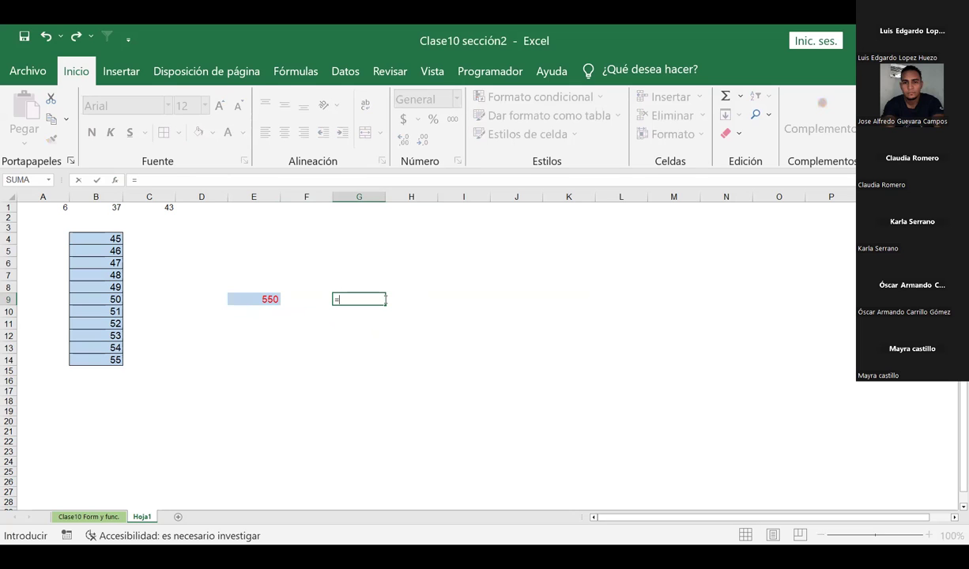
type("s")
type("uma")
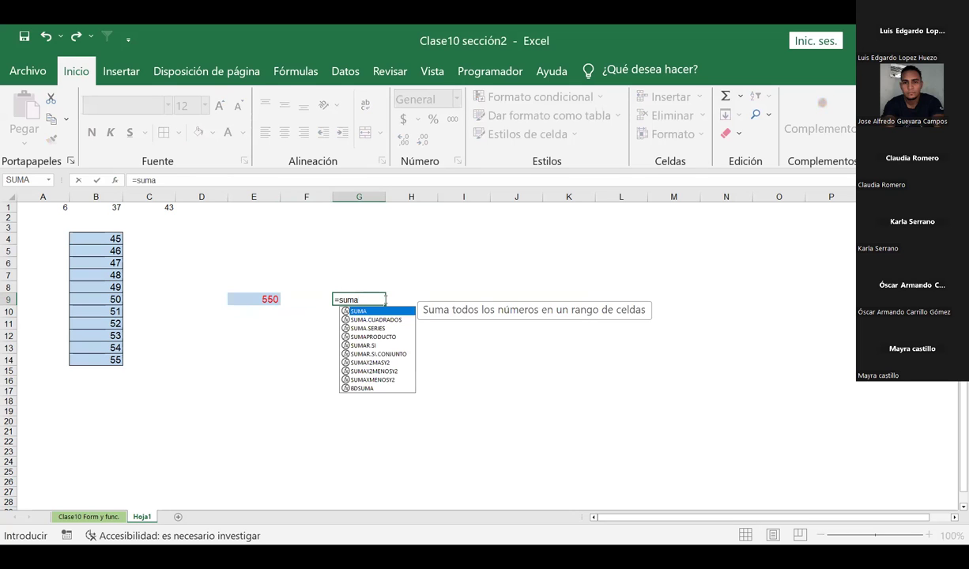
key("BackSpace")
key("BackSpace")
key("BackSpace")
type("SUMA")
type("(")
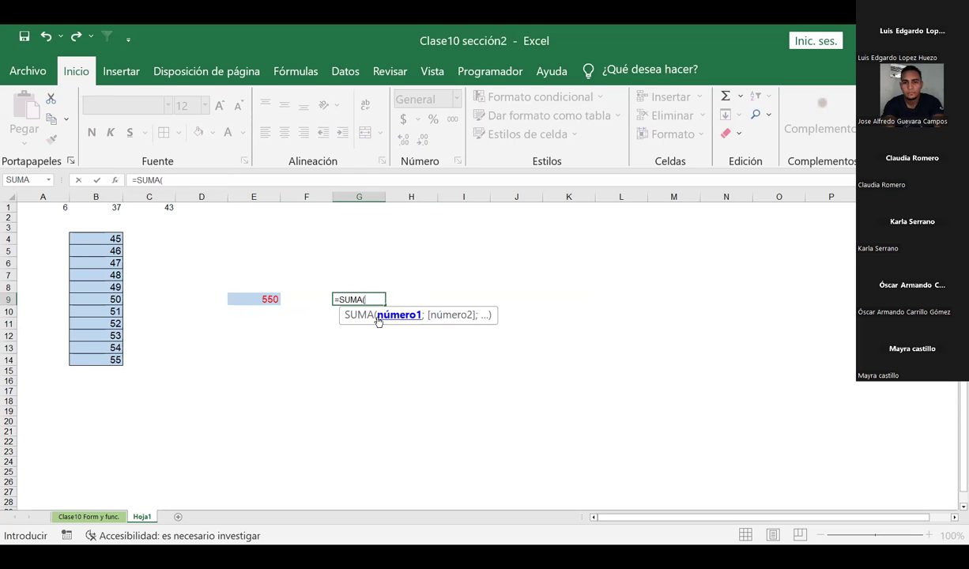
key("Escape")
left_click(369, 259)
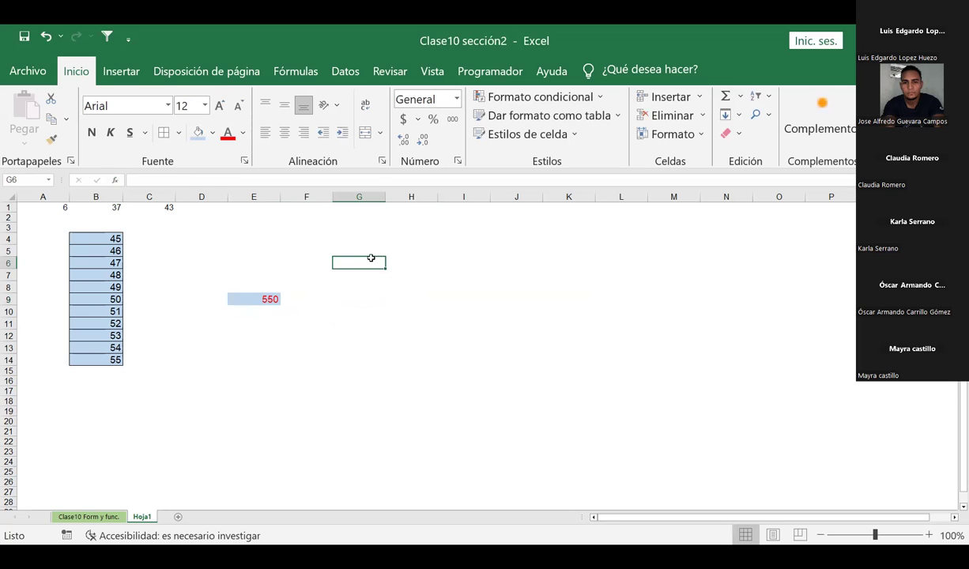
Enter VENTA1 in G5 and fill it as a series through VENTA6 in L5
left_click_drag(365, 251, 671, 268)
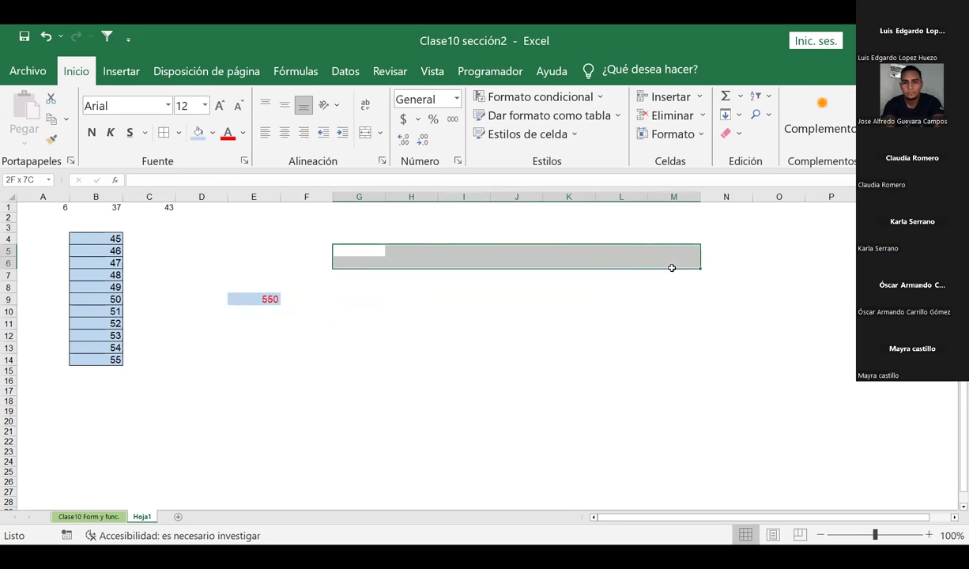
left_click(356, 252)
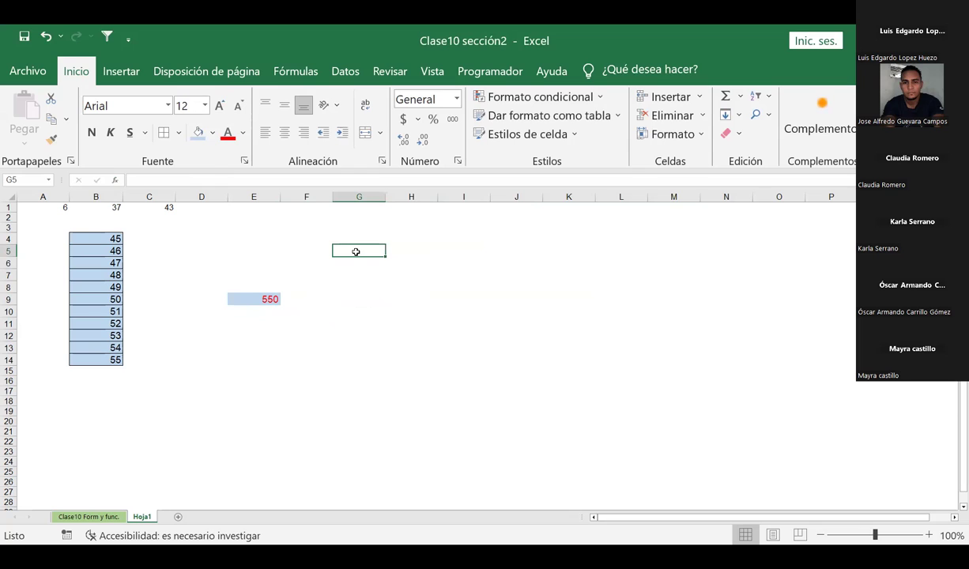
type("V")
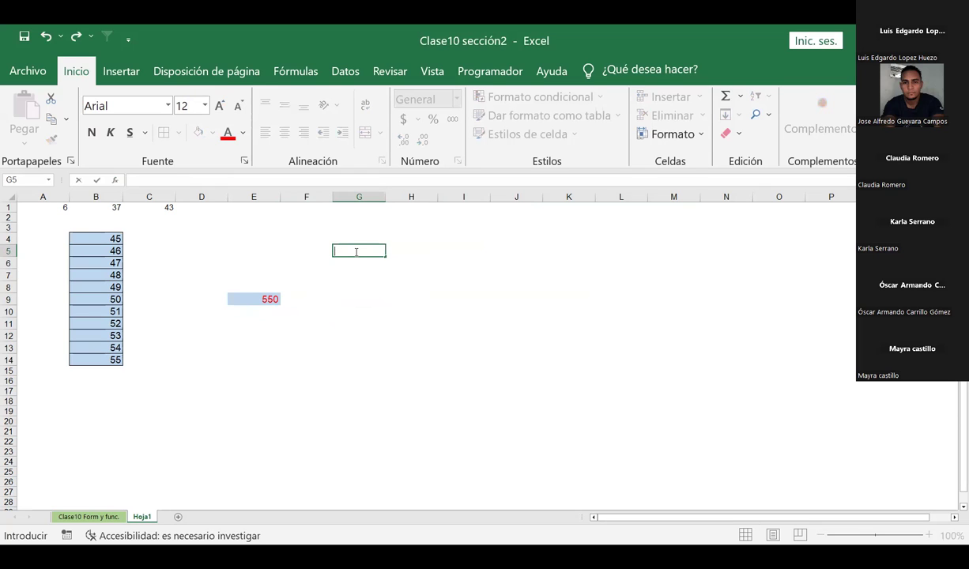
type("ENTA1")
key("Return")
left_click(347, 248)
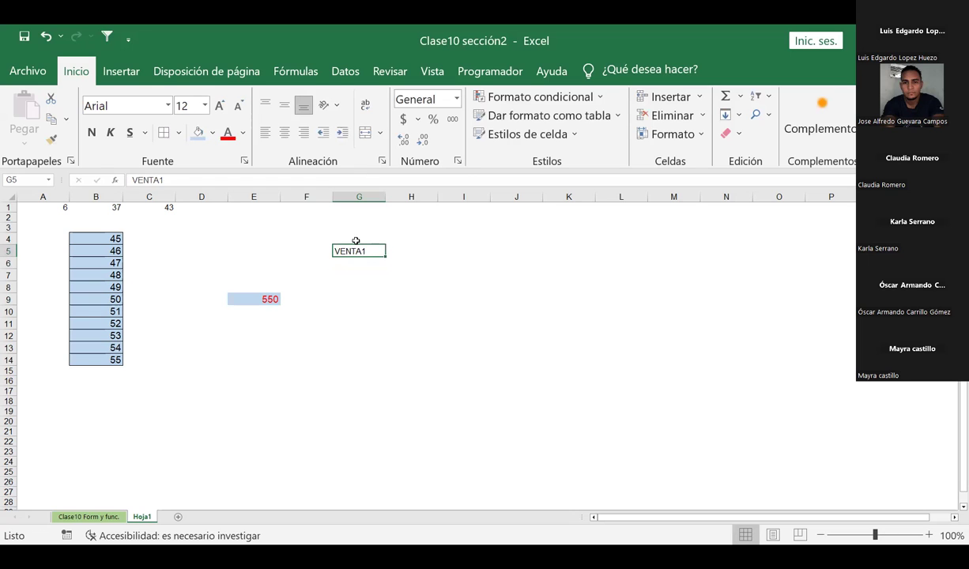
mouse_move(368, 247)
left_mouse_down()
mouse_move(462, 264)
mouse_move(636, 262)
left_mouse_up()
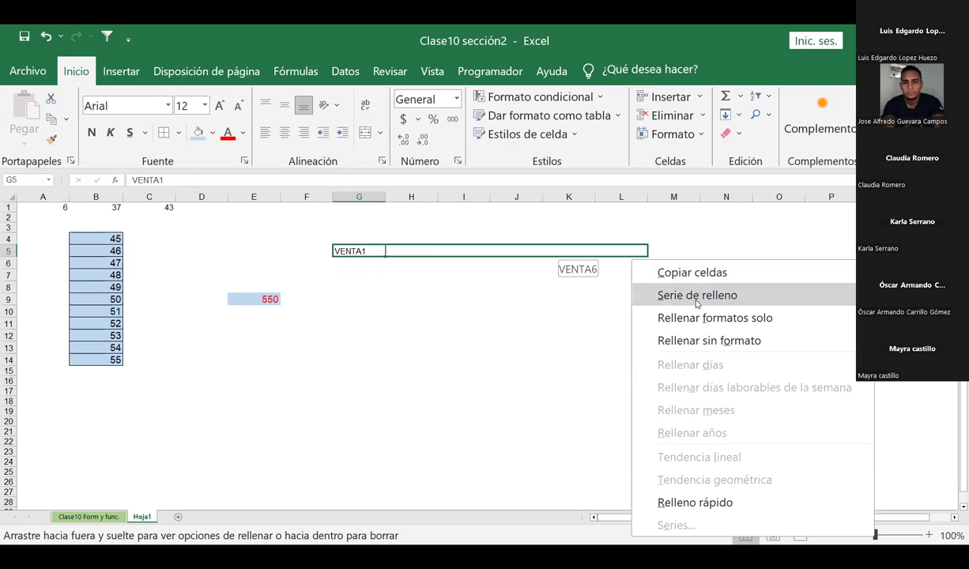
key("Return")
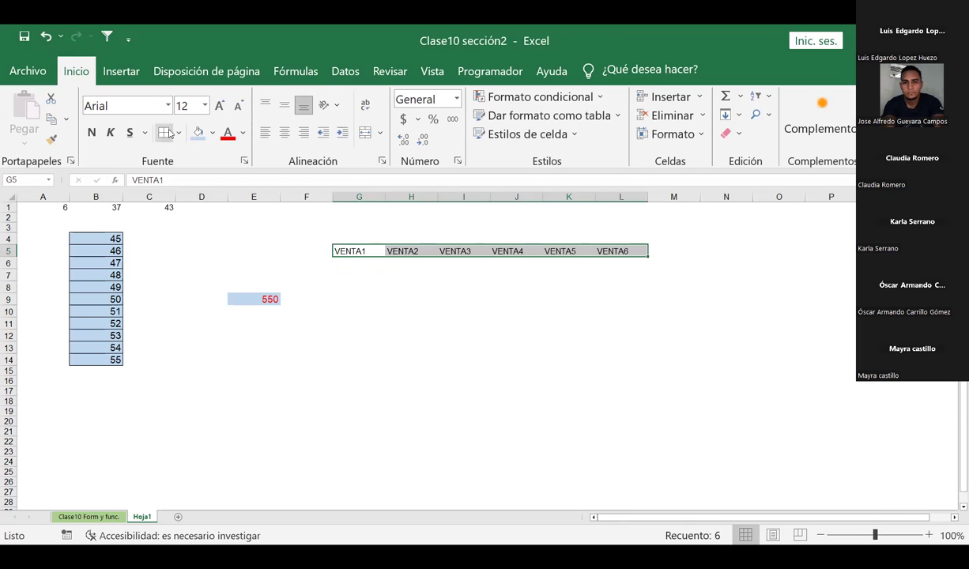
left_click_drag(348, 263, 612, 264)
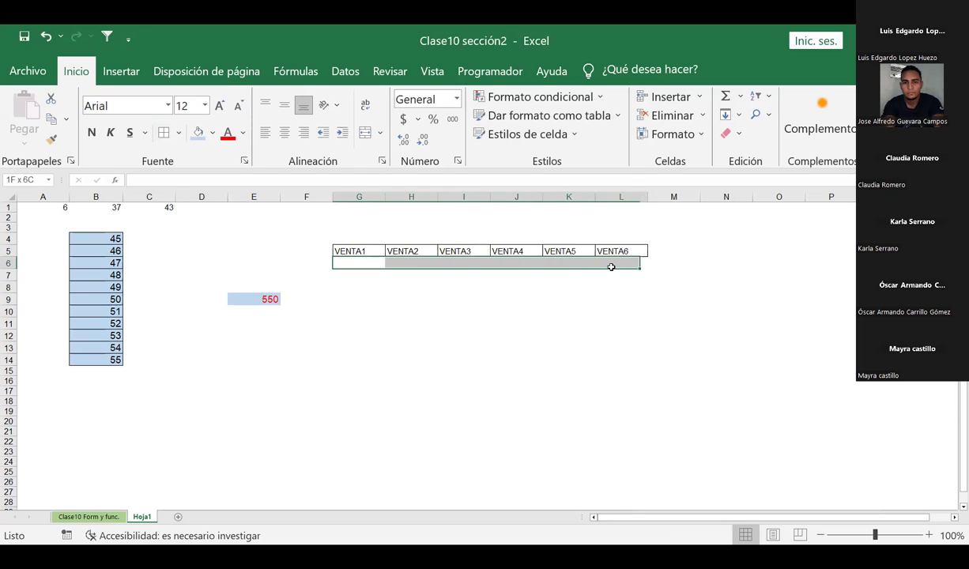
Add borders to G6:L6 and format those cells as Moneda currency
left_click(163, 136)
left_click(468, 321)
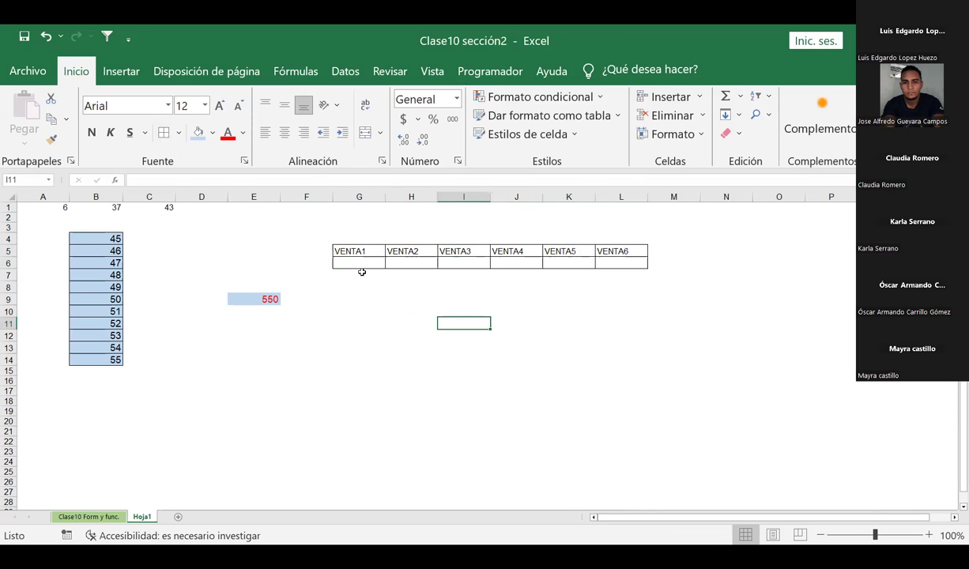
left_click_drag(352, 263, 617, 264)
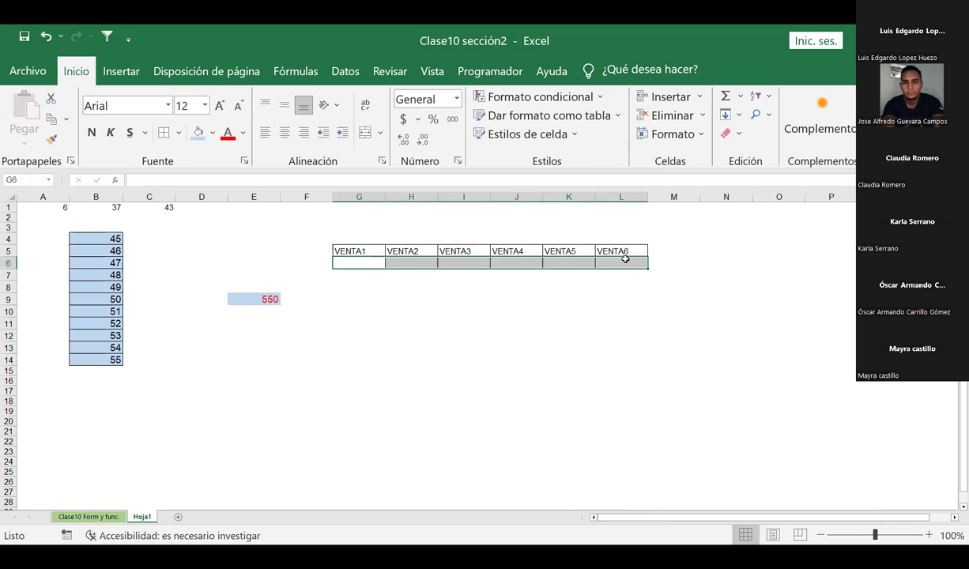
right_click(612, 263)
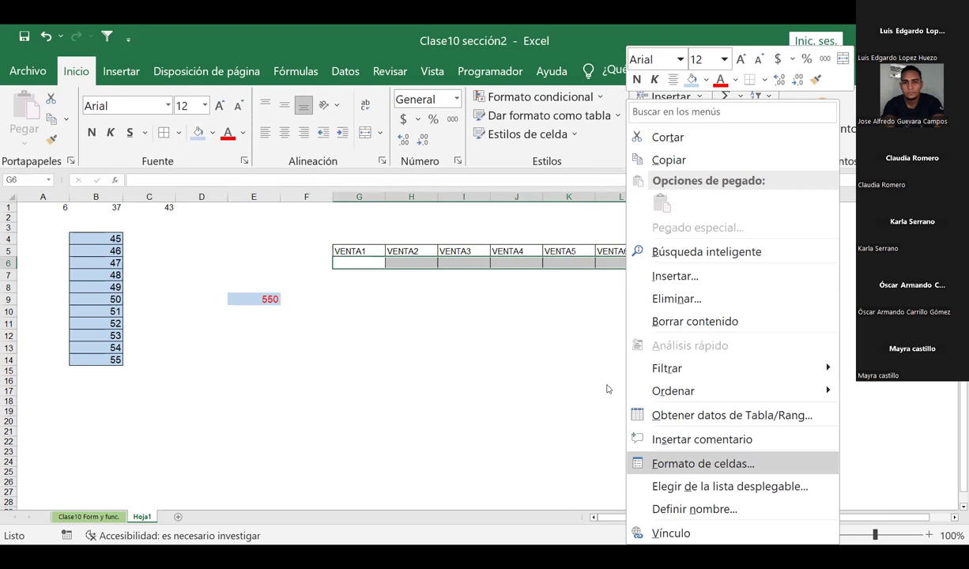
left_click(736, 461)
left_click(762, 530)
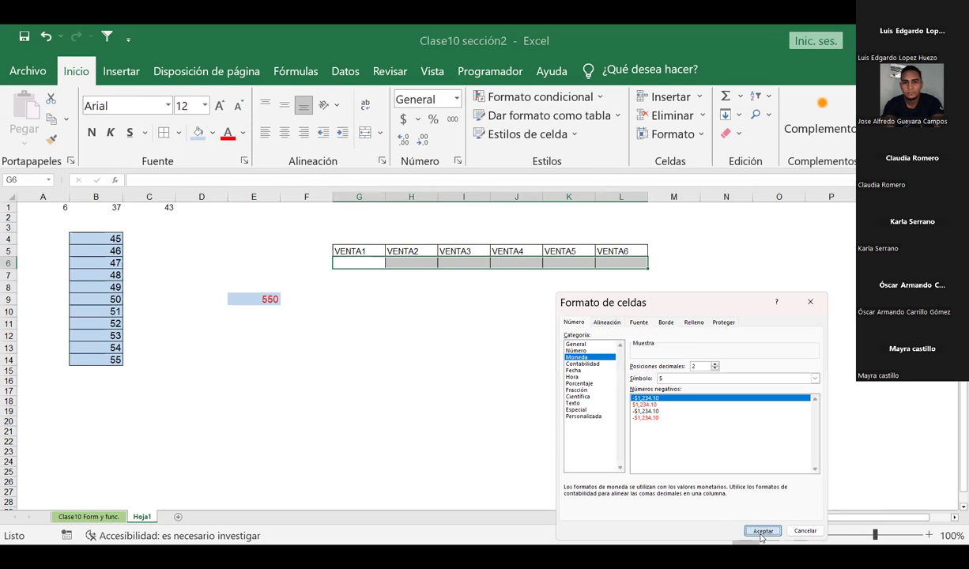
Enter sales 234, 678, 1000, 231, 543 and 60 across G6:L6
left_click(359, 263)
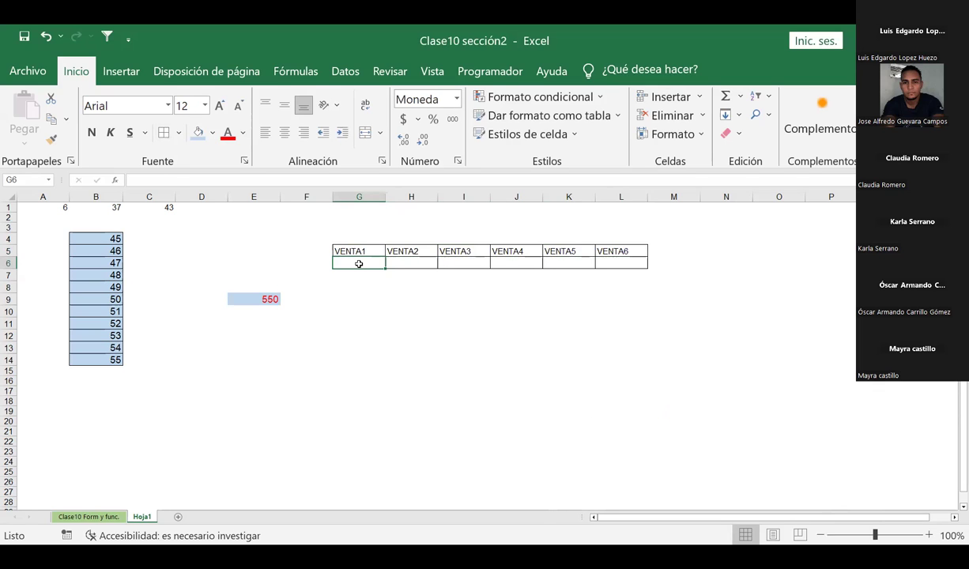
type("234")
key("Tab")
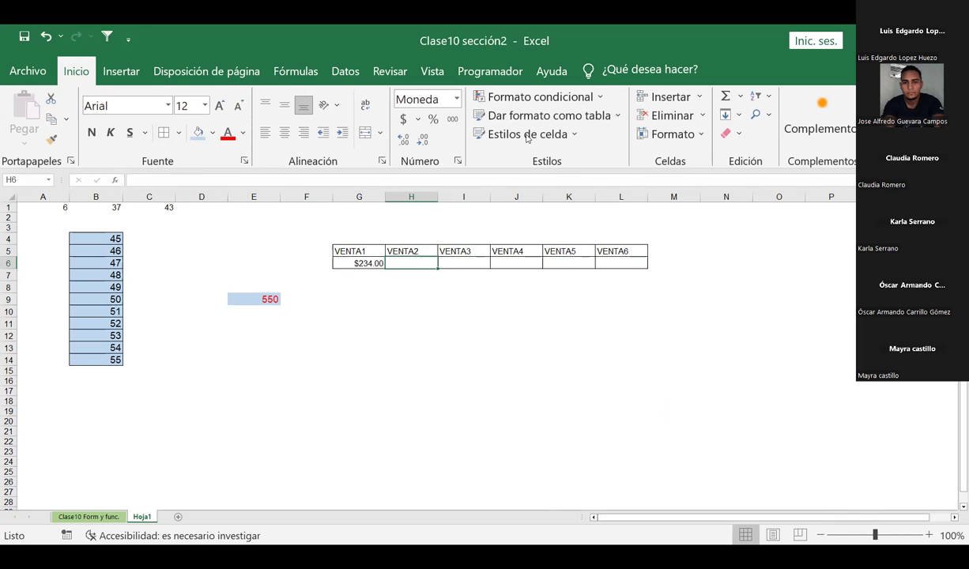
type("678")
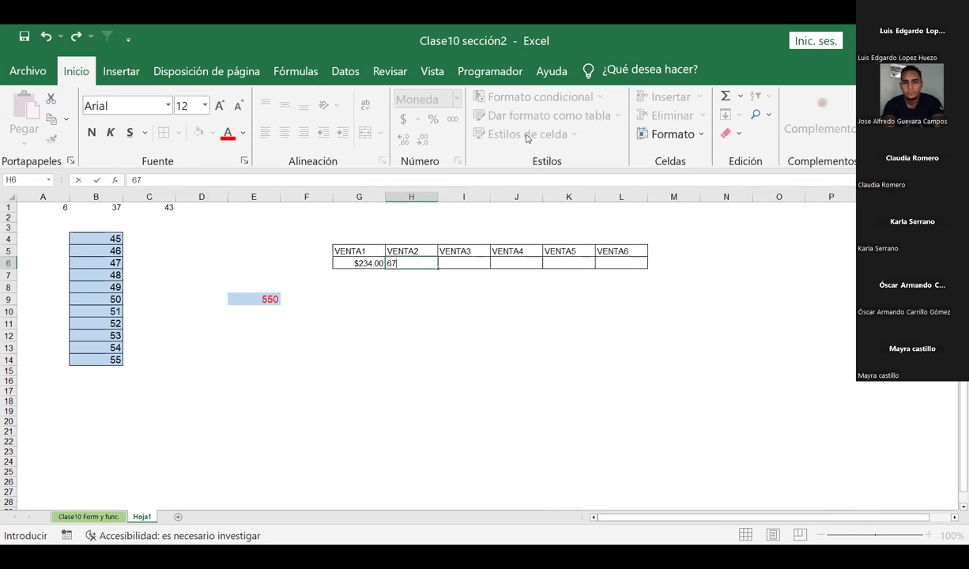
key("Tab")
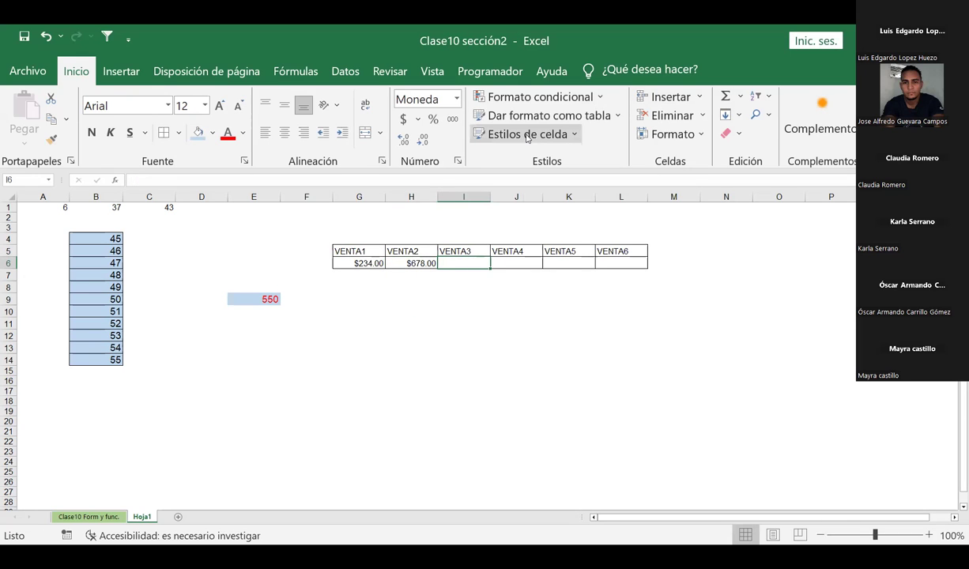
type("1,")
type("000")
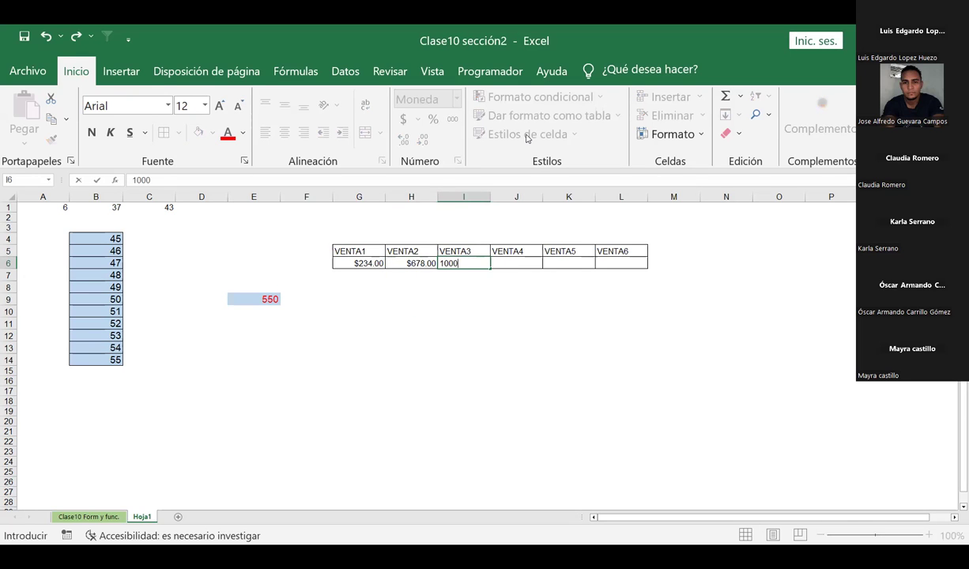
key("Tab")
type("231")
key("Tab")
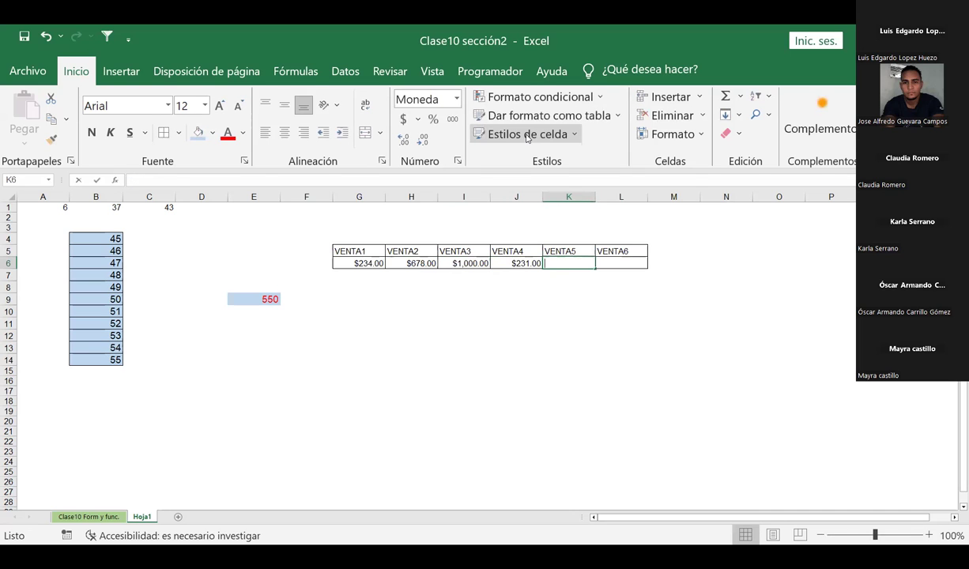
type("543")
key("Tab")
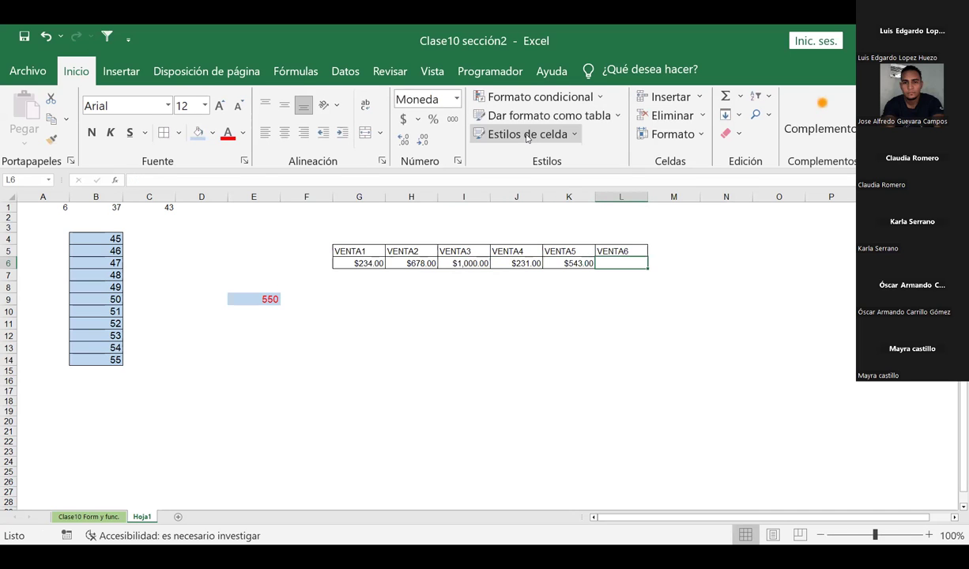
type("6")
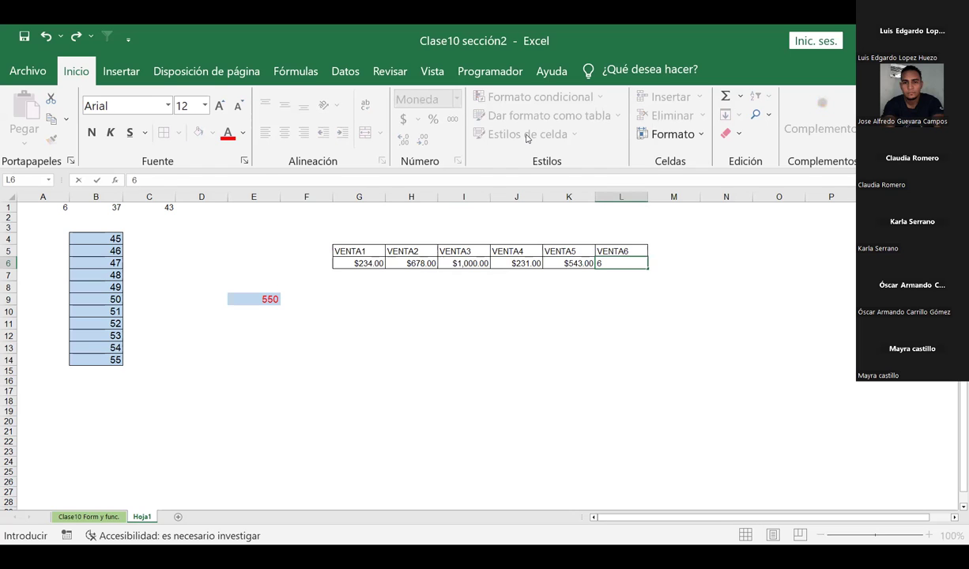
type("0")
key("Return")
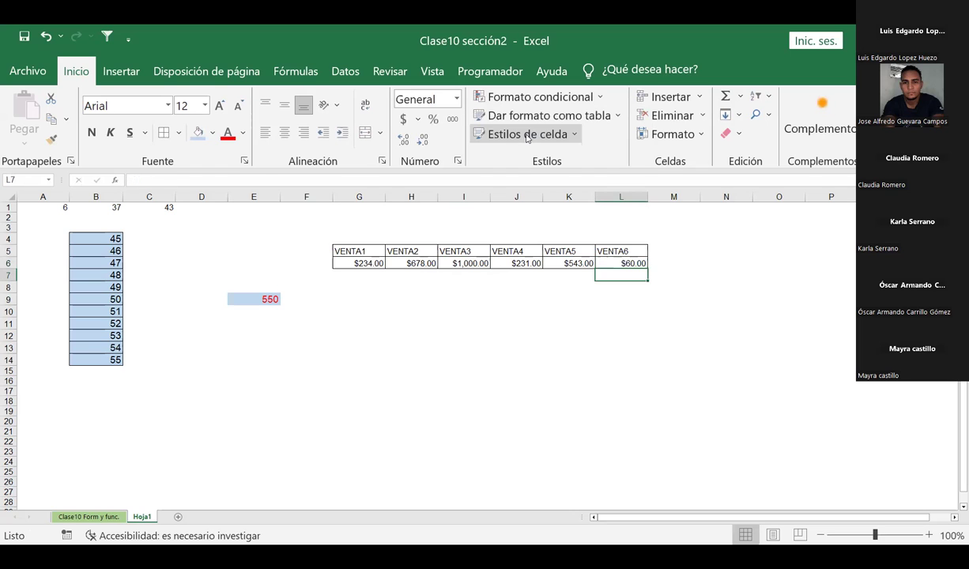
Give the sales cells G6:L6 a light orange fill
left_click_drag(348, 263, 632, 264)
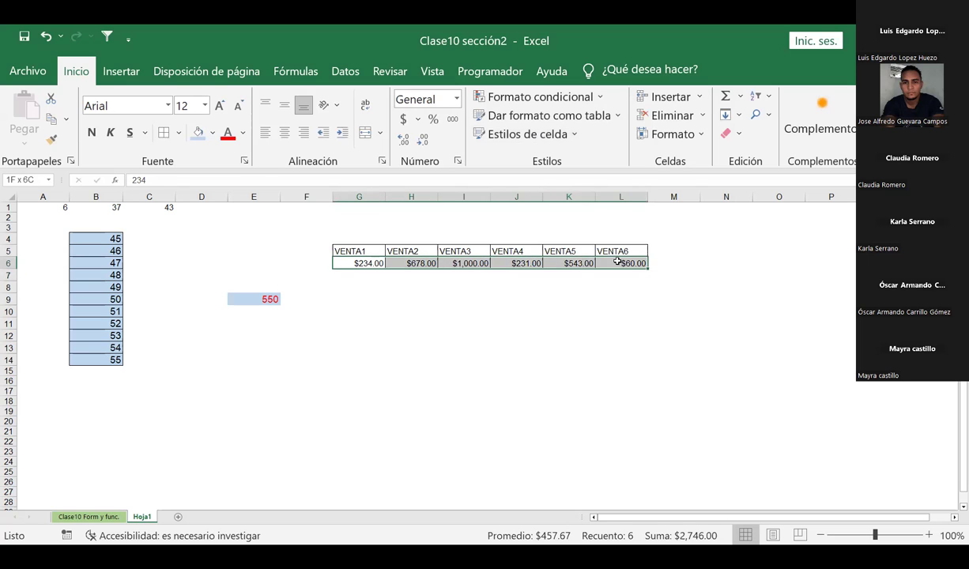
left_click(213, 133)
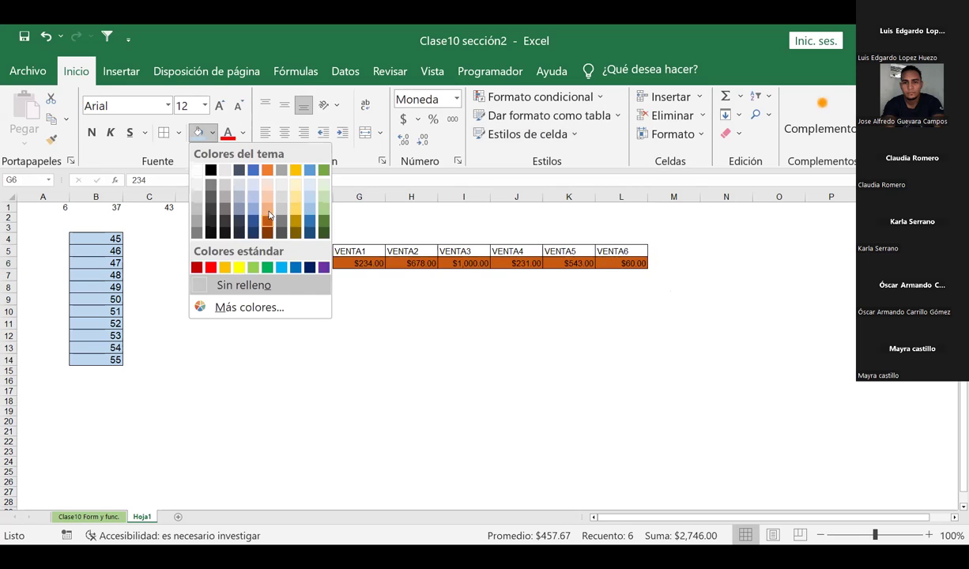
left_click(218, 108)
left_click(462, 323)
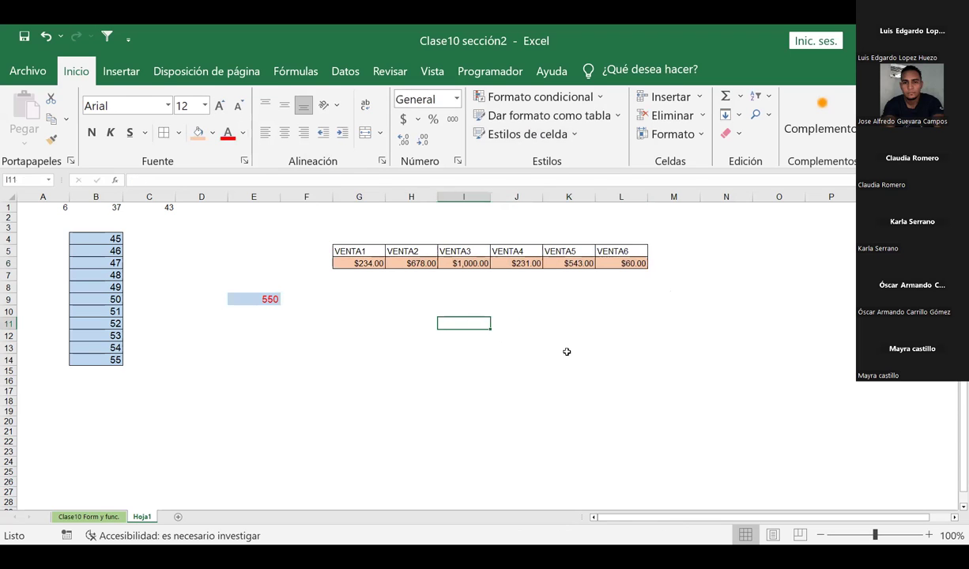
In G10, start =SUMA( with G6, H6, I6, J6, K6 and L6 as semicolon-separated arguments
left_click(338, 312)
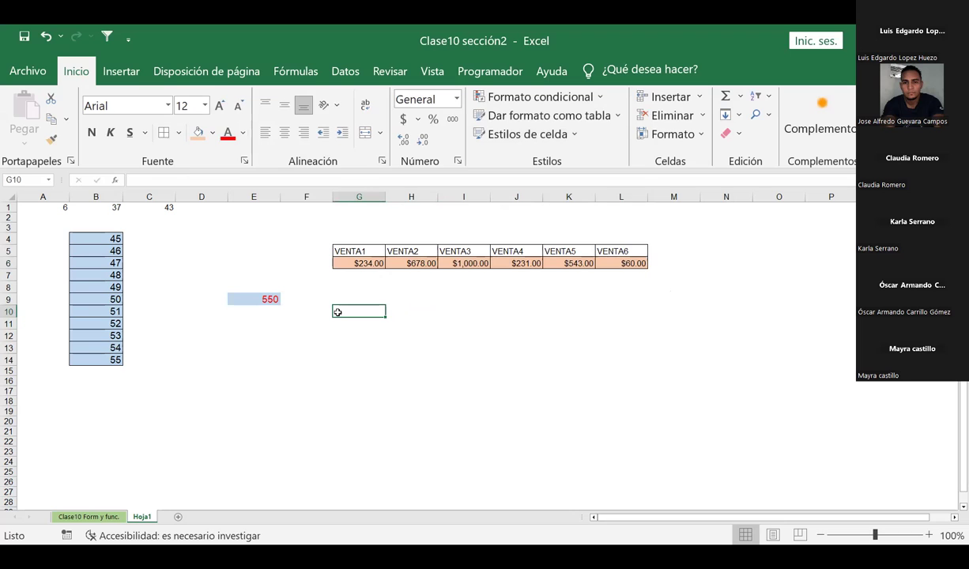
type("=")
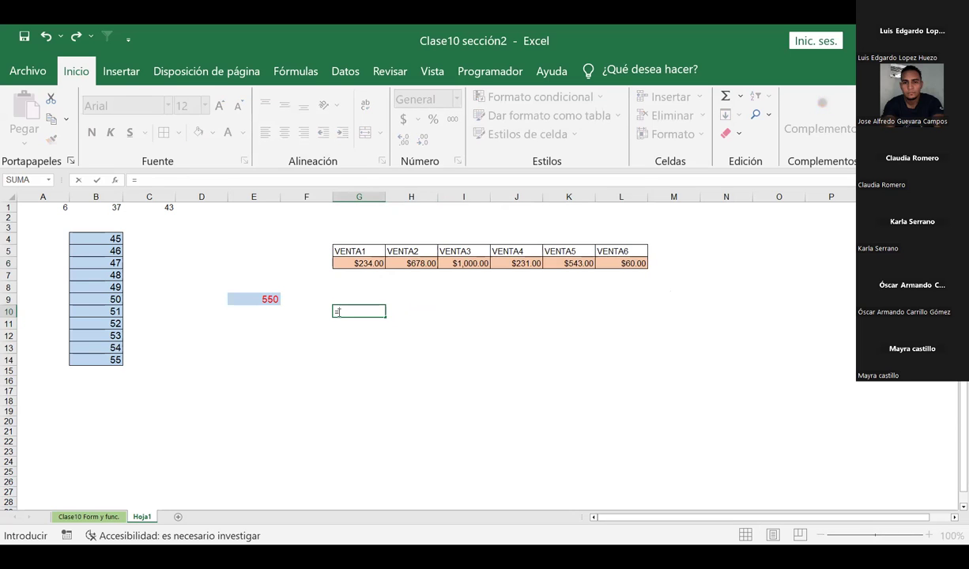
type("SUMA")
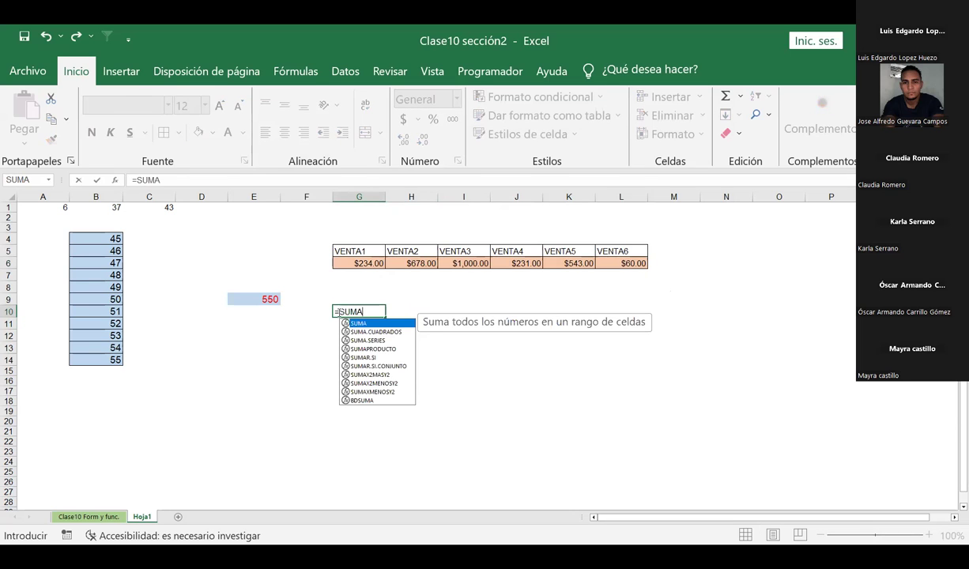
type("(")
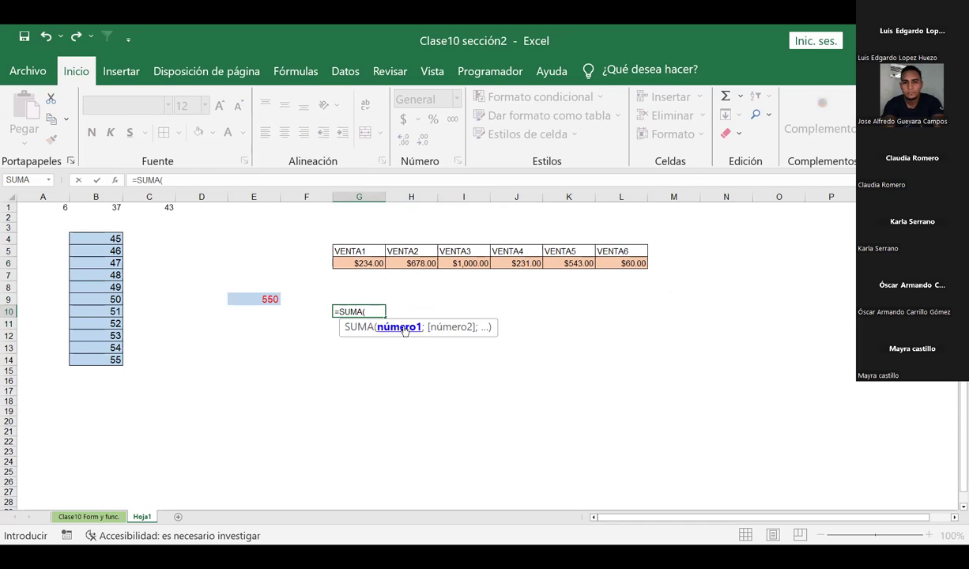
left_click(358, 262)
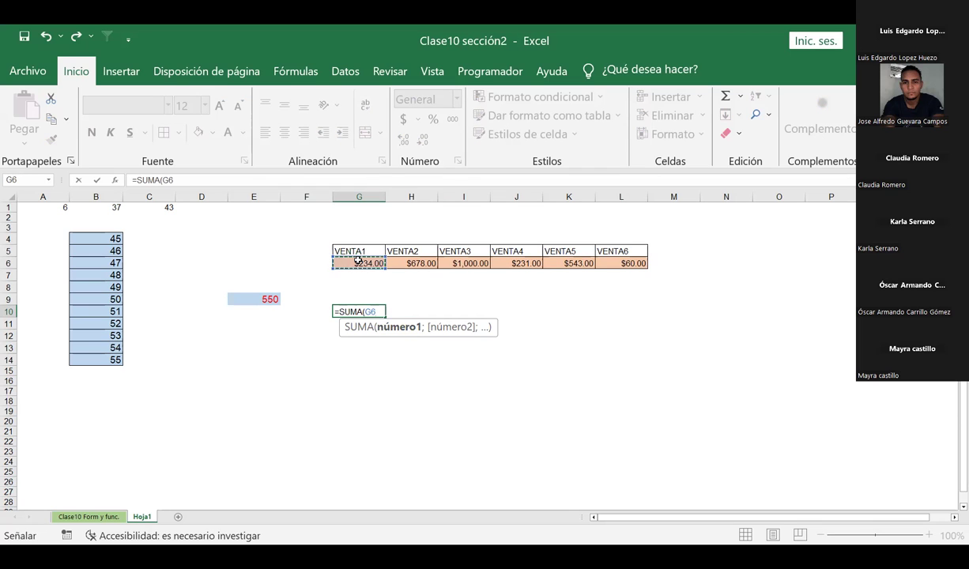
type(";")
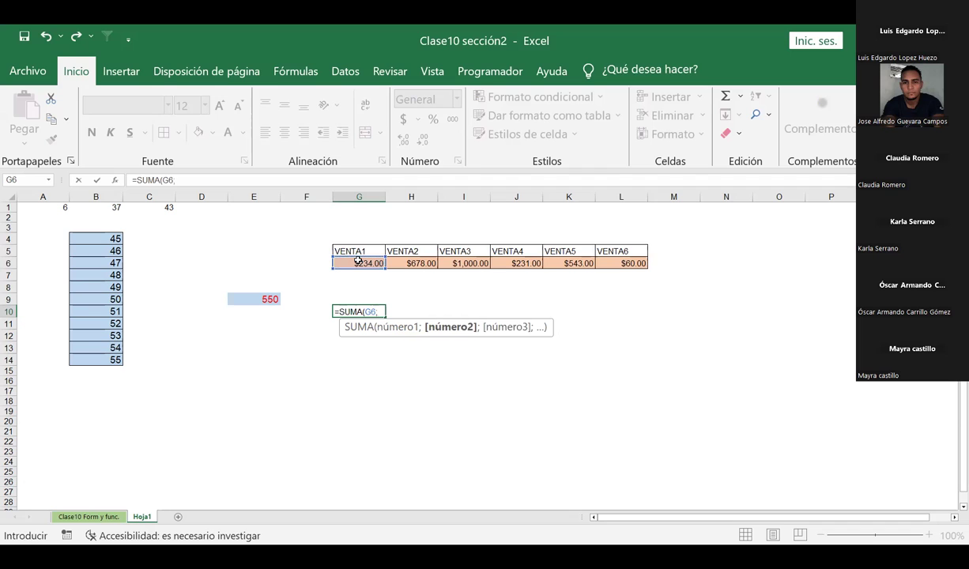
left_click(406, 264)
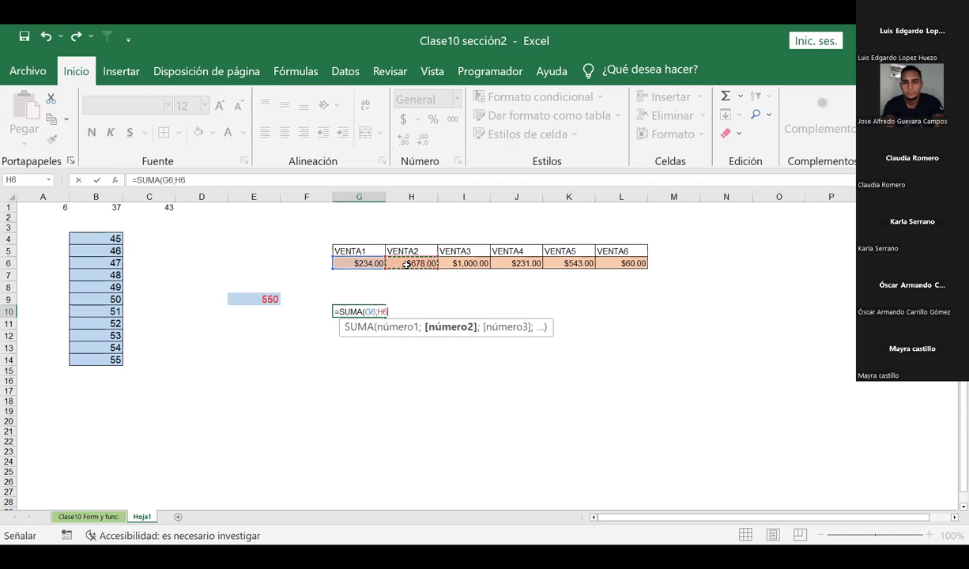
type(";")
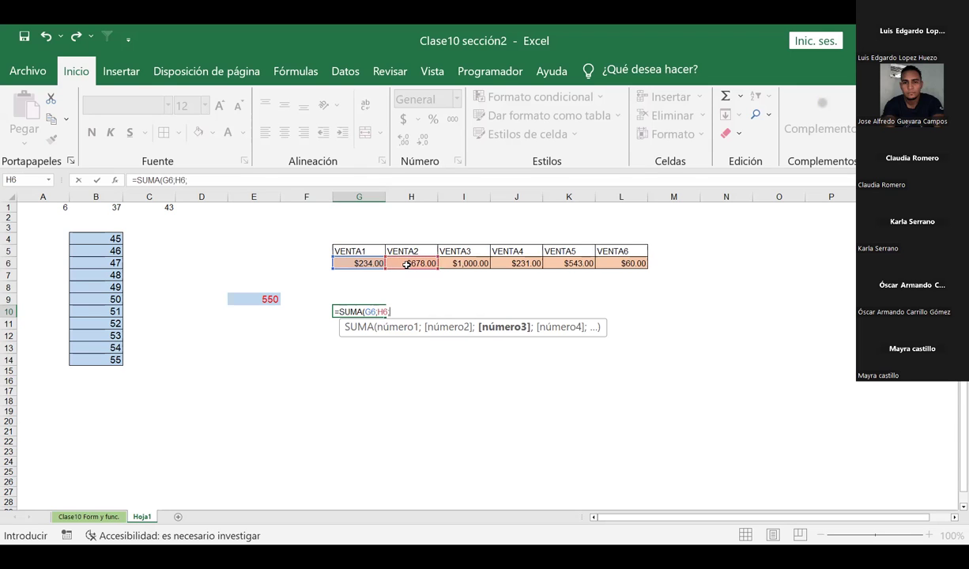
left_click(462, 263)
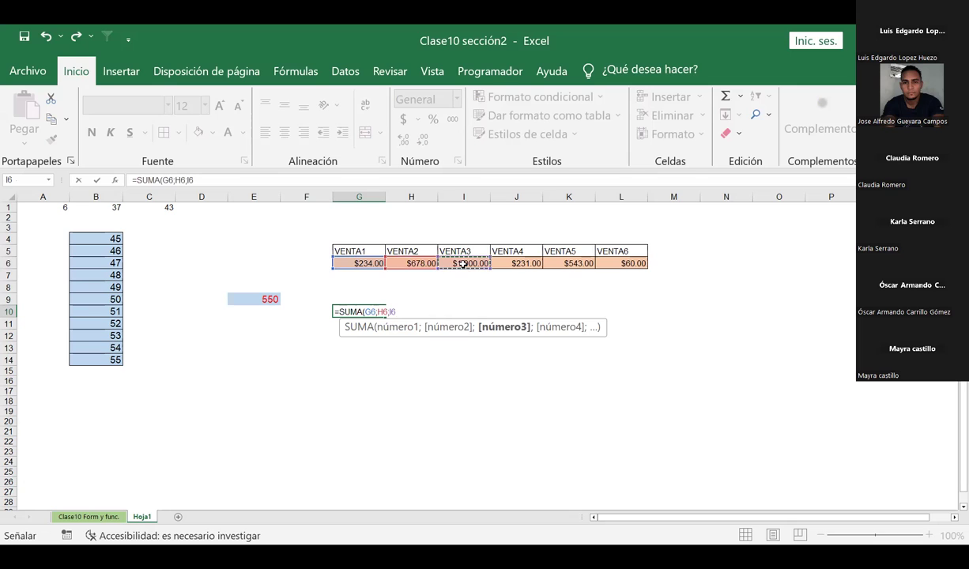
type(";")
left_click(511, 264)
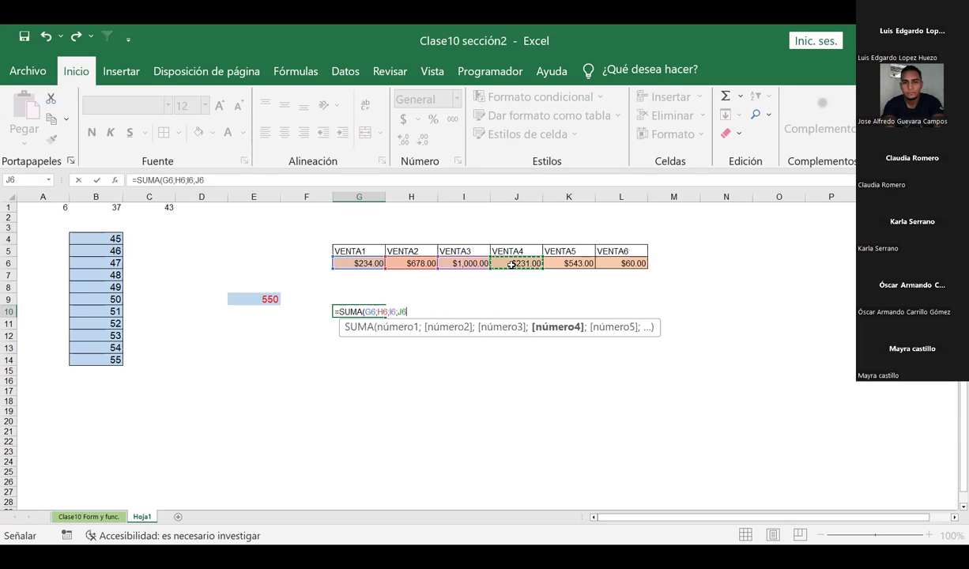
type(";")
left_click(576, 264)
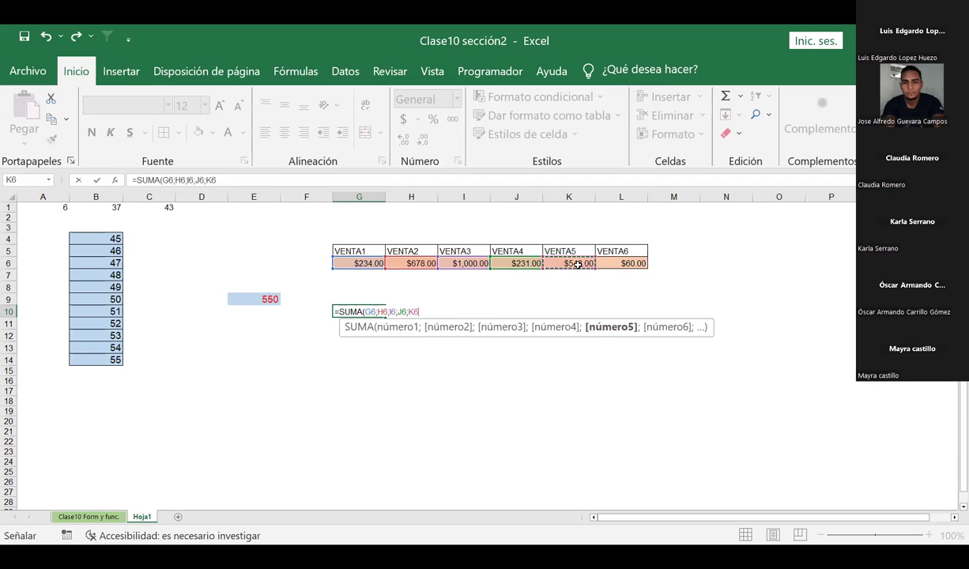
type(";")
left_click(617, 264)
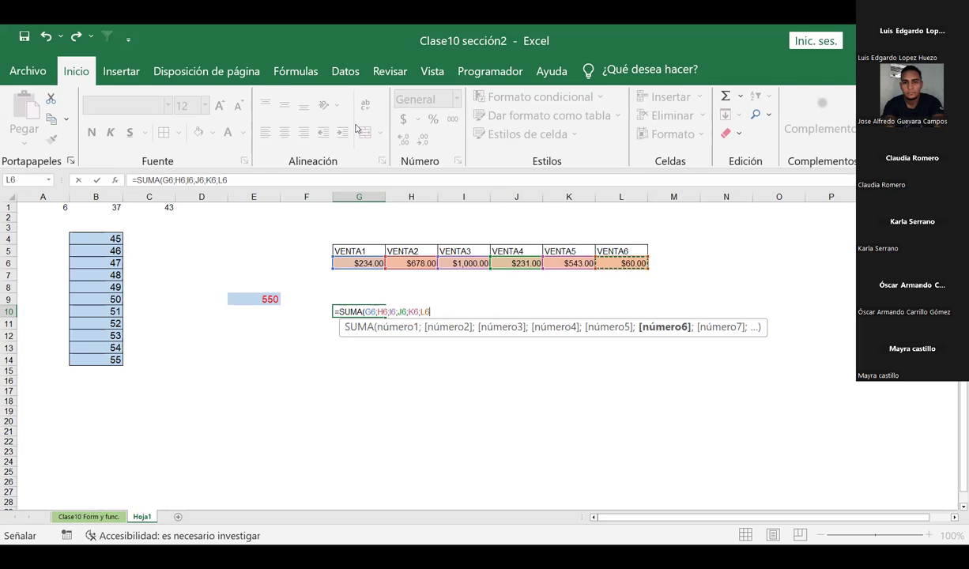
Commit G10's =SUMA(G6;H6;I6;J6;K6;L6) formula, totalling $2,746.00, then move to N6
key("alt+Tab")
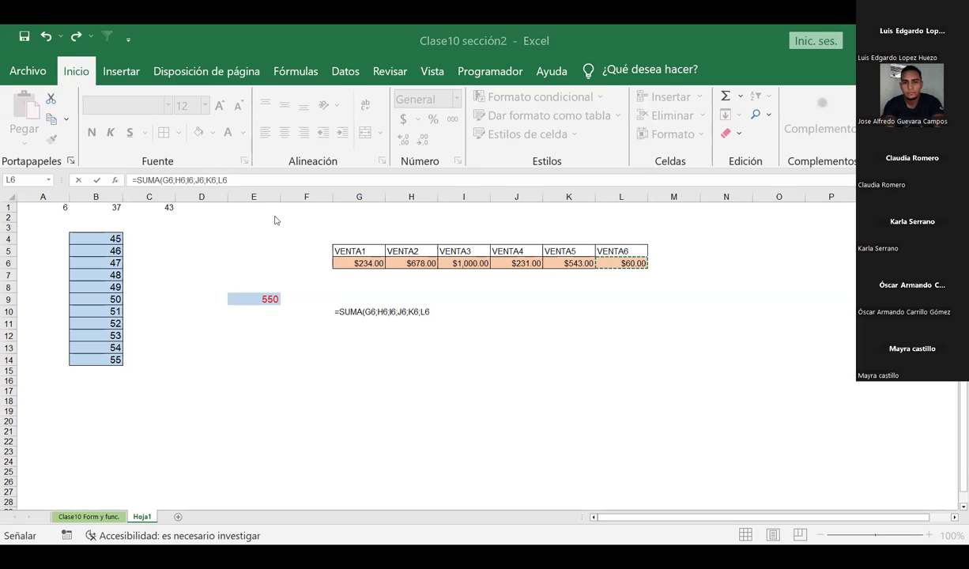
left_click(431, 312)
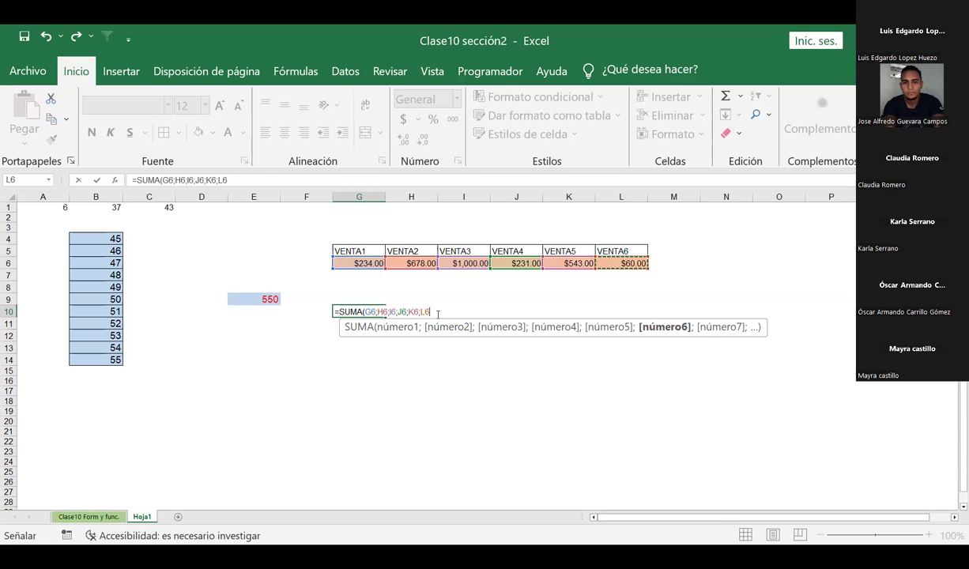
type(")")
key("Return")
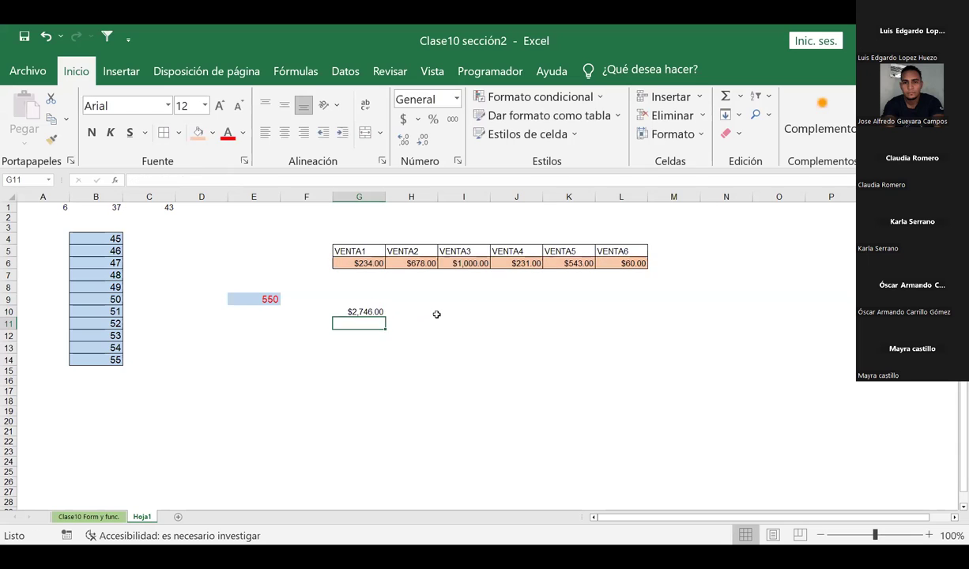
key("Up")
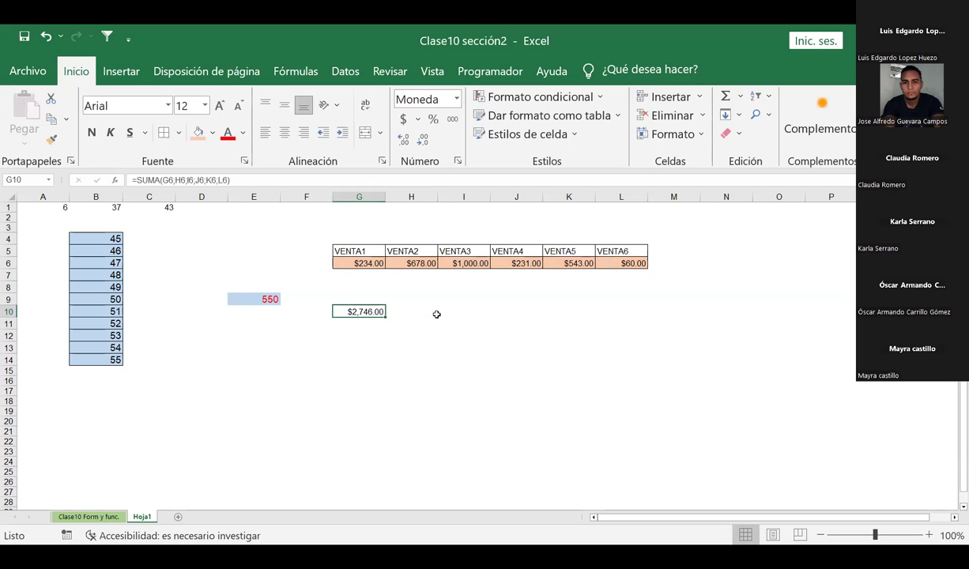
key("Down")
key("Up")
key("Up")
key("Up")
key("Right")
key("Right")
key("Right")
key("Right")
key("Right")
key("Right")
key("Right")
key("Up")
key("Up")
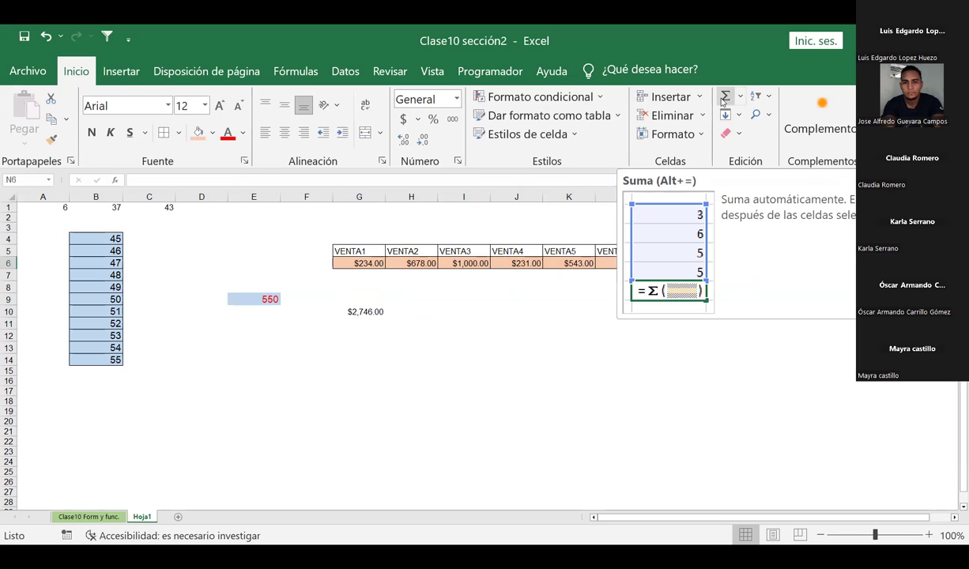
AutoSum G6:L6 in N6 for $2,746.00, then reopen G10's formula for editing
left_click(722, 100)
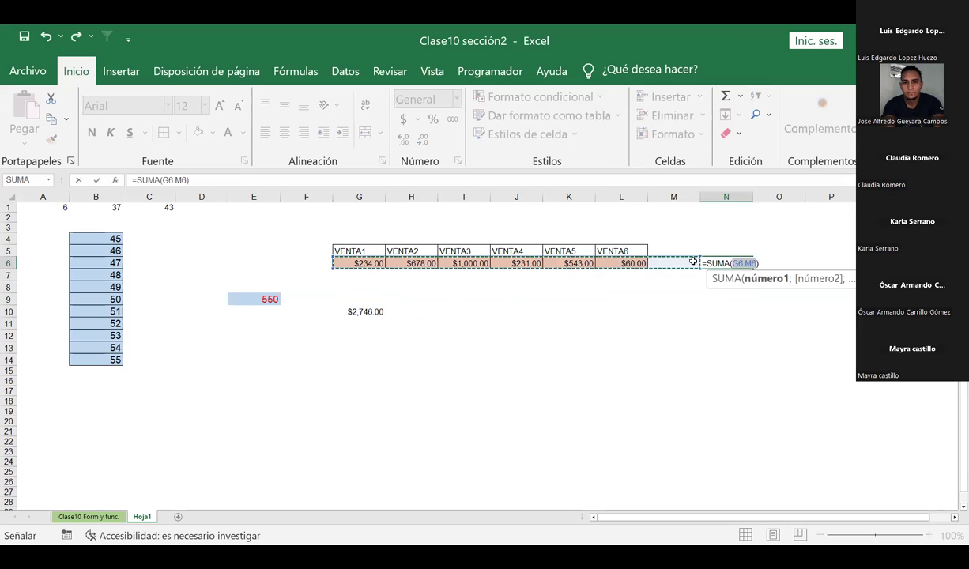
left_click_drag(341, 261, 616, 262)
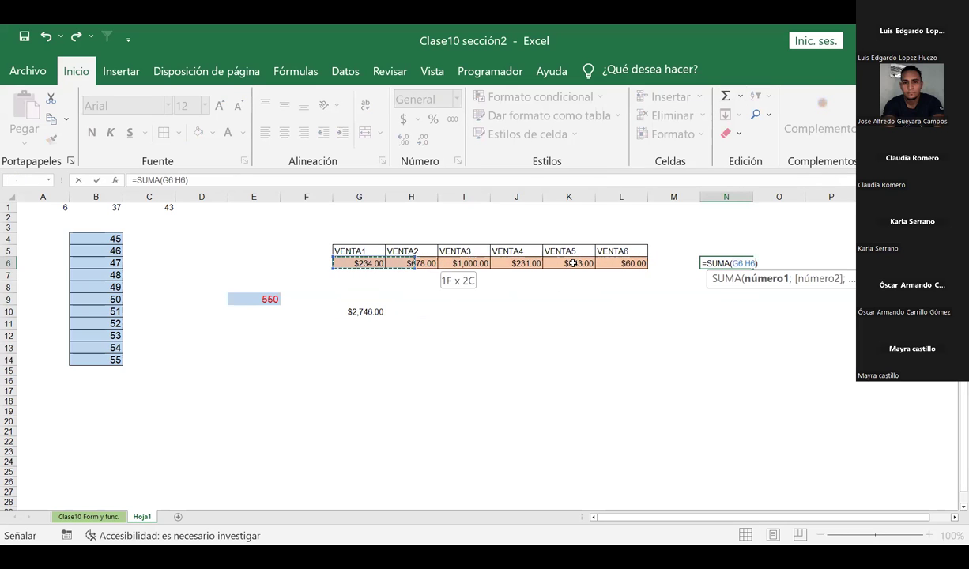
key("Return")
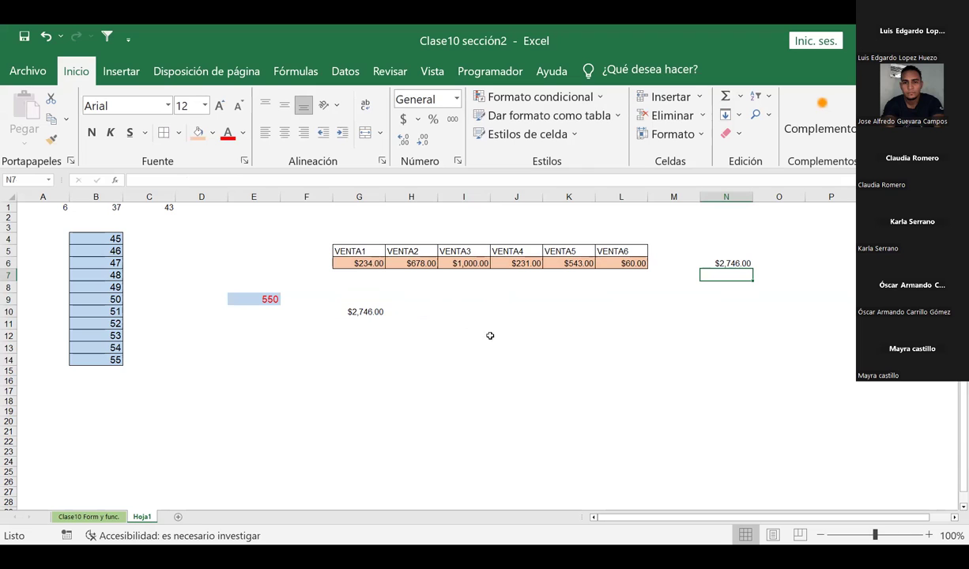
left_click(362, 313)
double_click(362, 313)
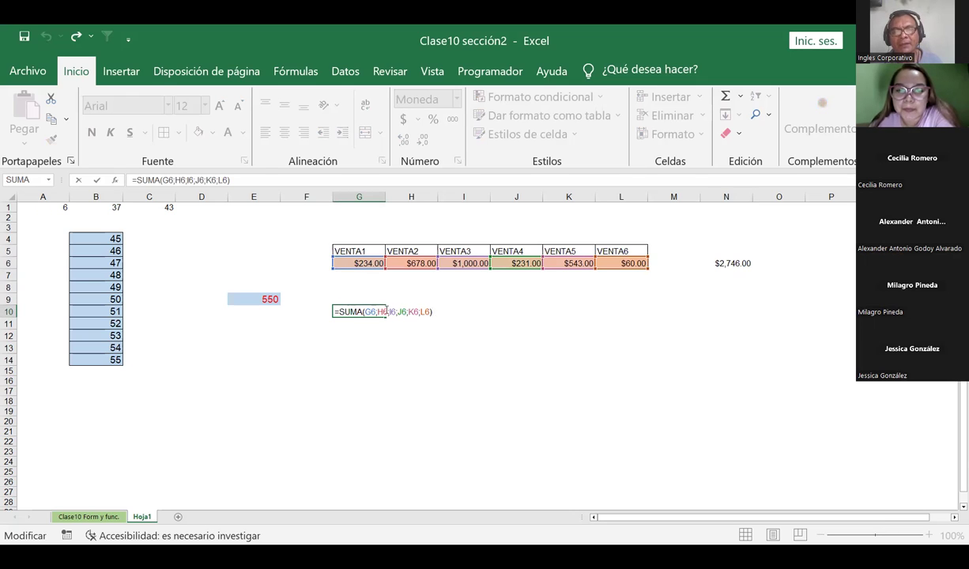
left_click_drag(335, 313, 363, 312)
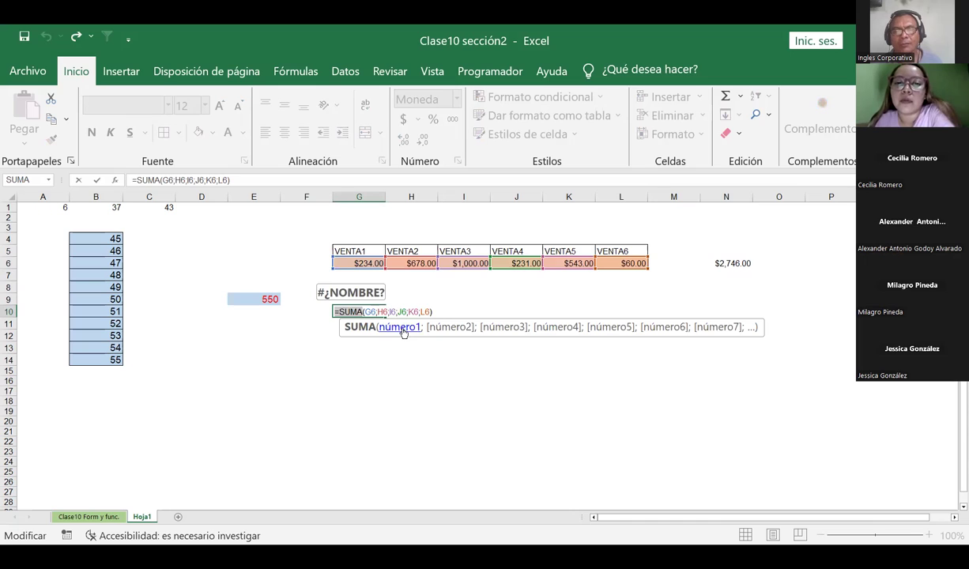
left_click(403, 333)
left_click(442, 333)
left_click(503, 327)
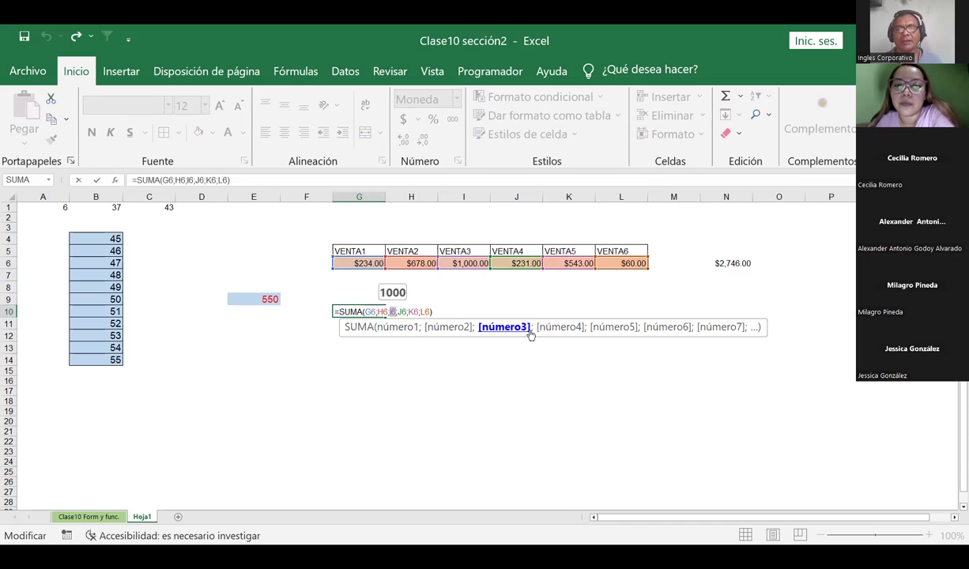
left_click(558, 327)
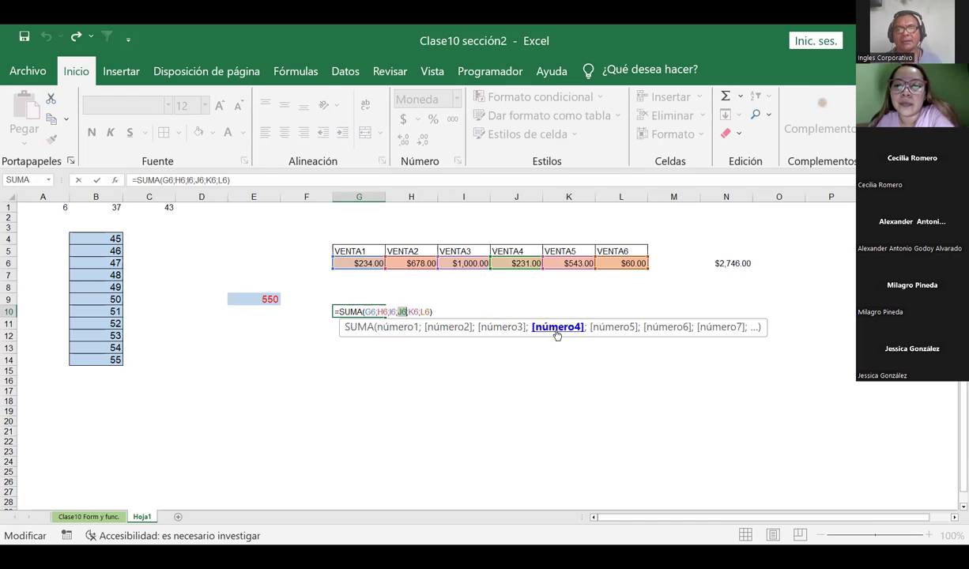
left_click(614, 333)
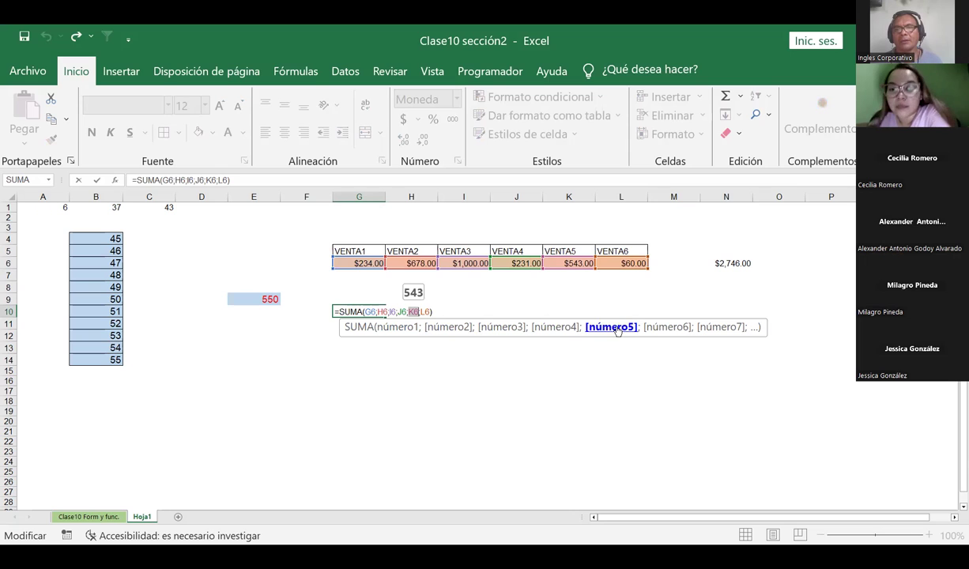
left_click(668, 335)
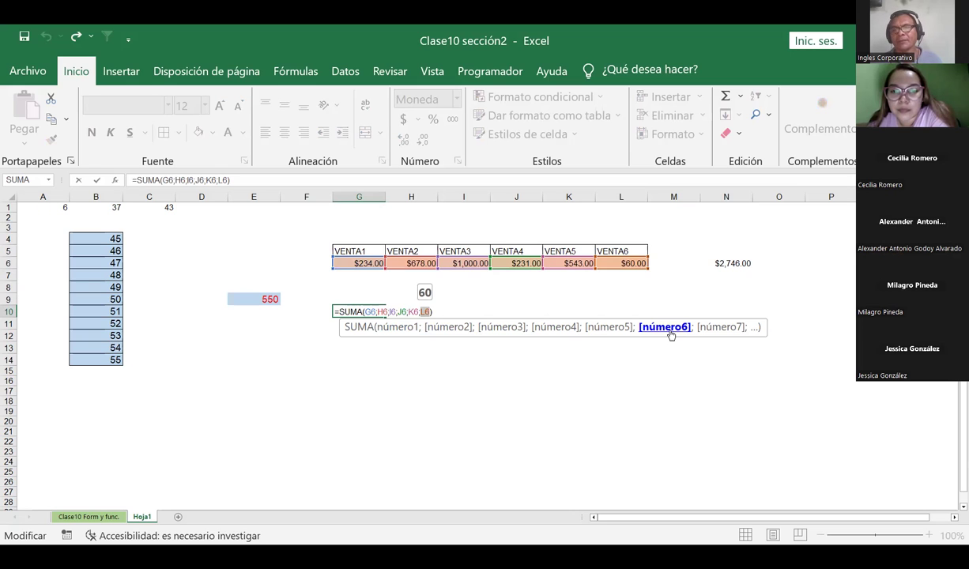
key("ctrl+Return")
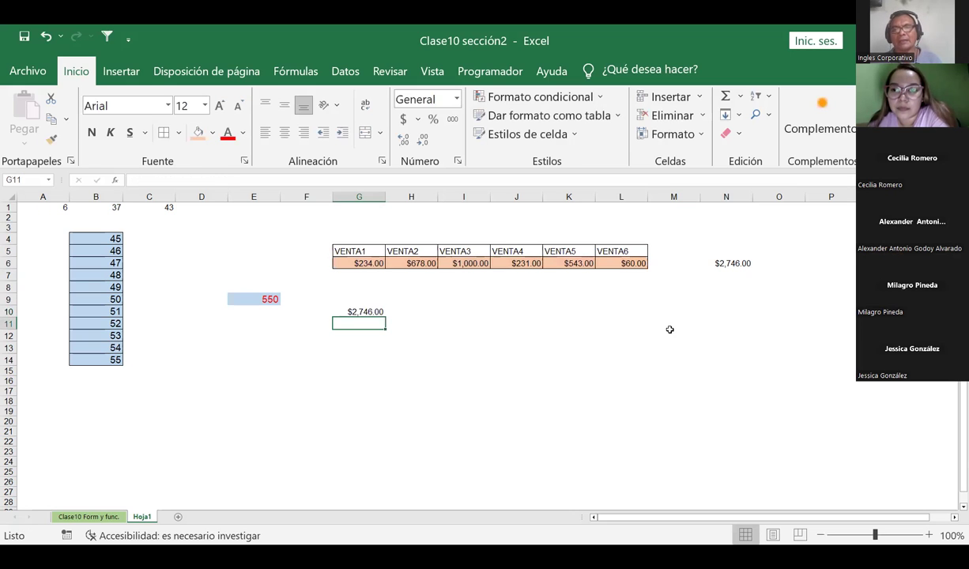
key("Return")
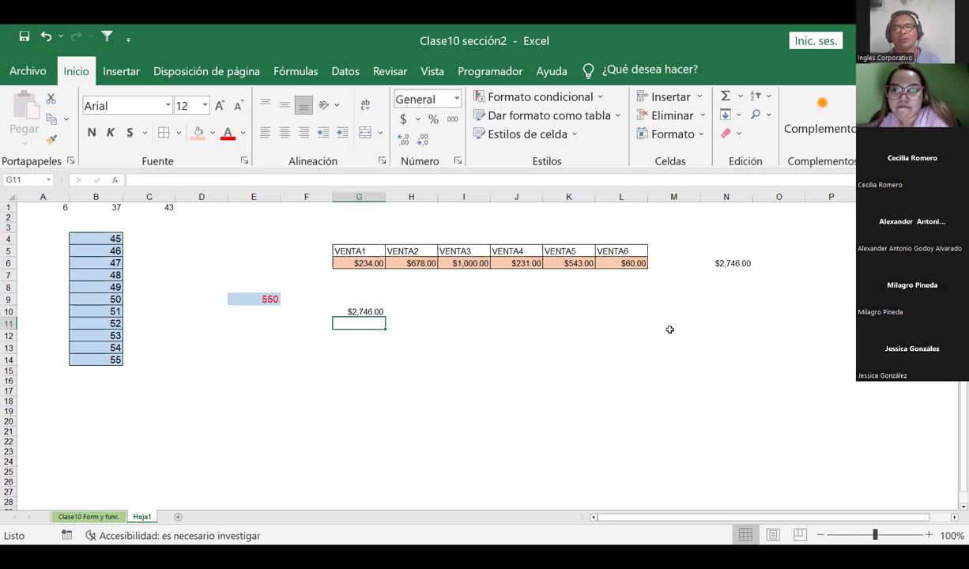
key("Down")
key("Down")
key("Up")
key("Up")
key("Up")
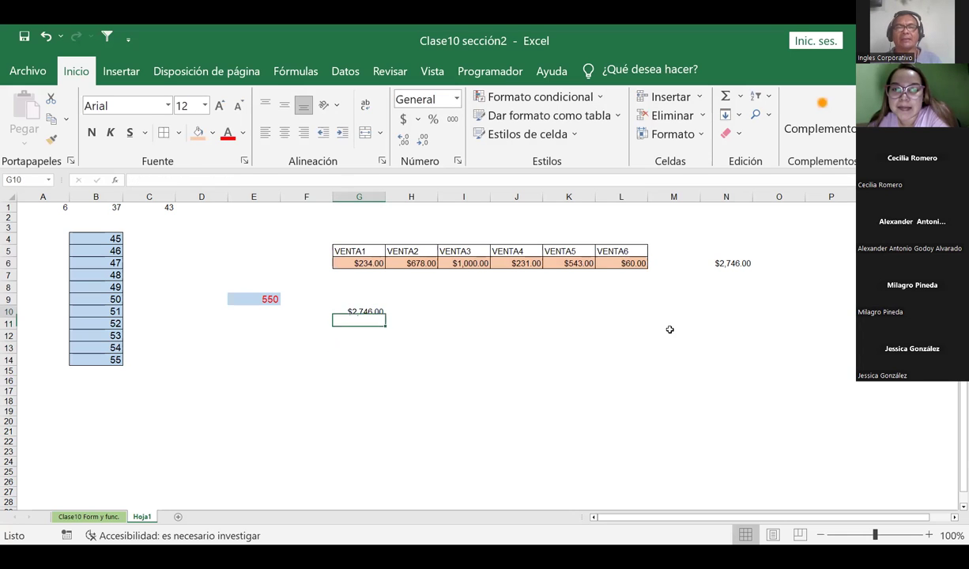
key("Down")
key("Down")
key("Down")
key("Up")
key("Up")
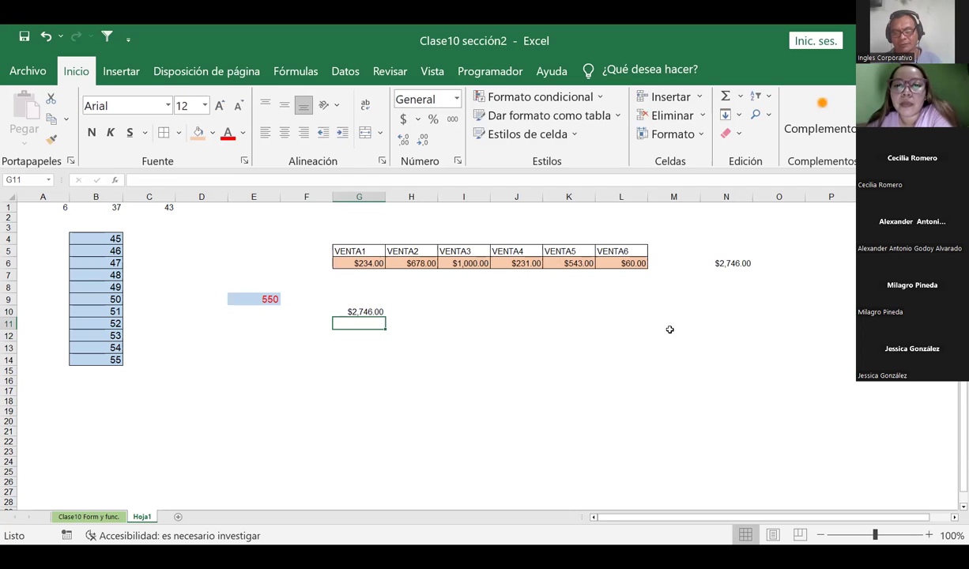
Enter =CONTAR(B4:B14;G6:L6) in G11, returning a count of 17
type("=")
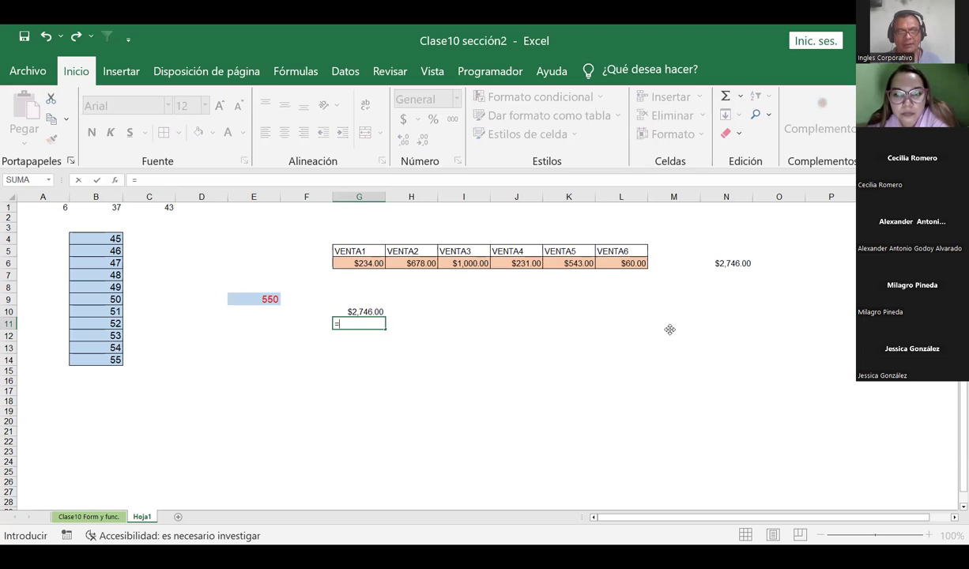
type("CONTAR")
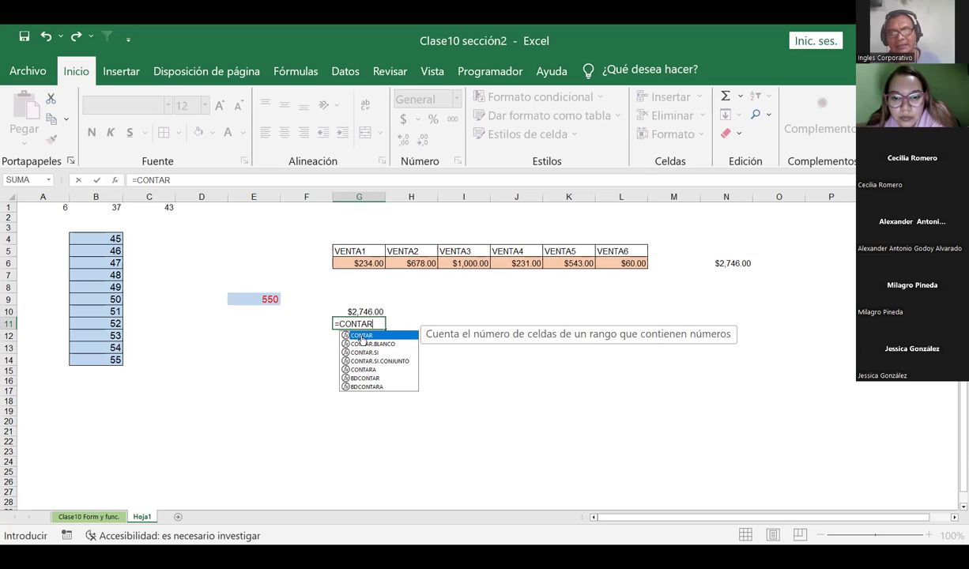
double_click(361, 337)
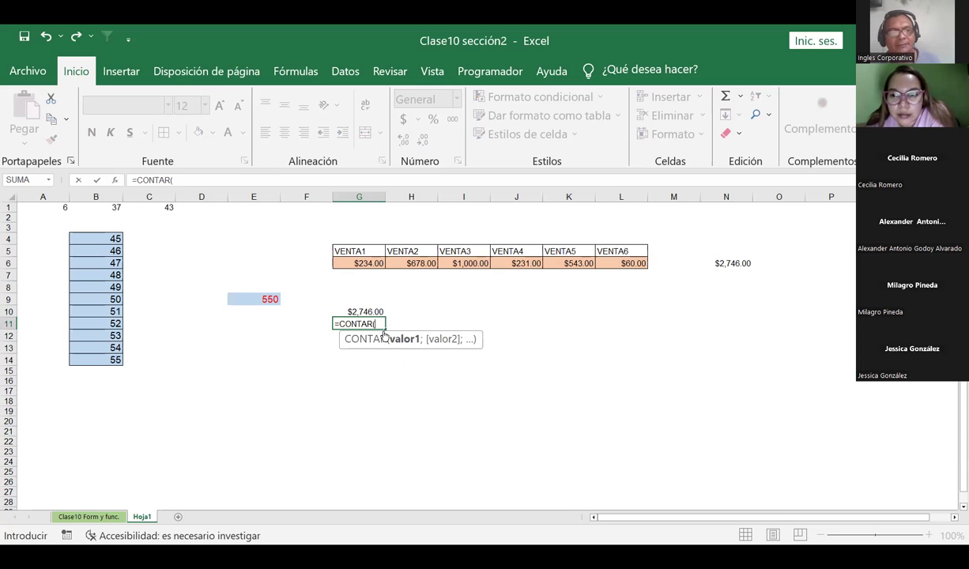
left_click_drag(95, 239, 83, 360)
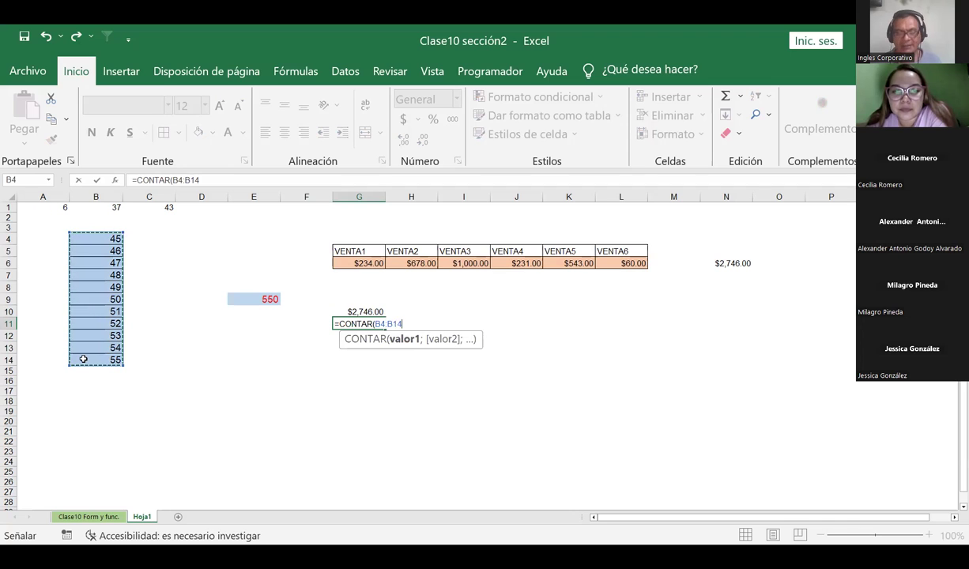
type(";")
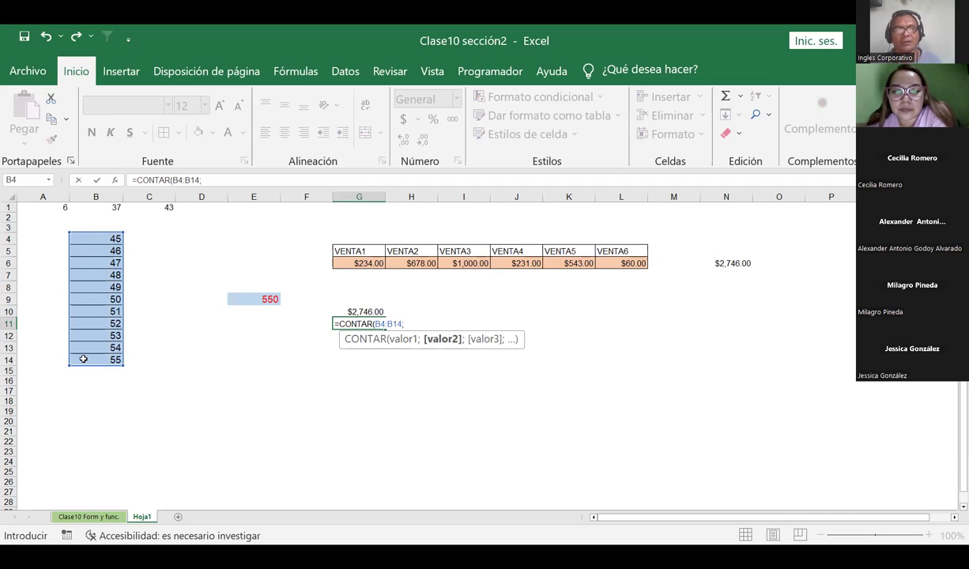
left_click_drag(341, 264, 610, 266)
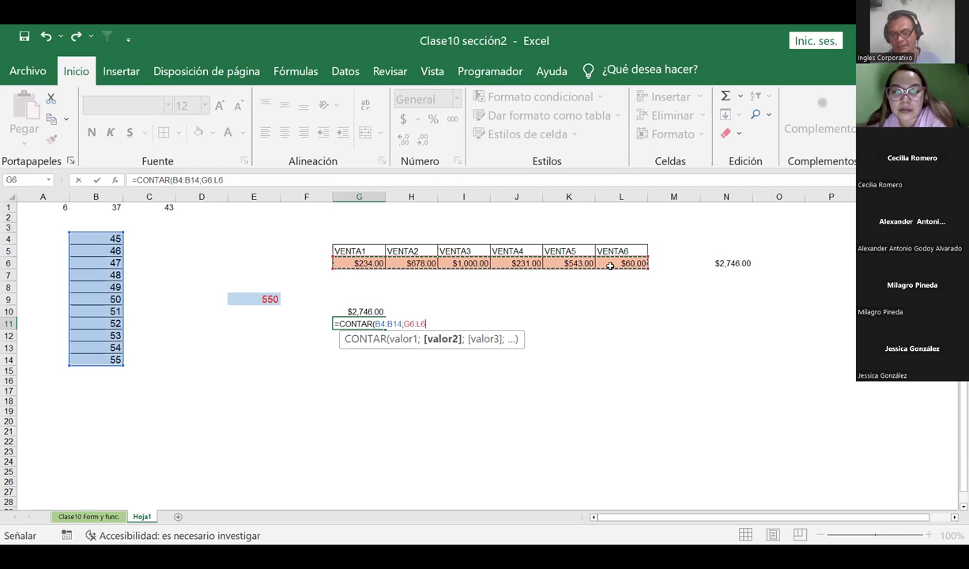
type(")")
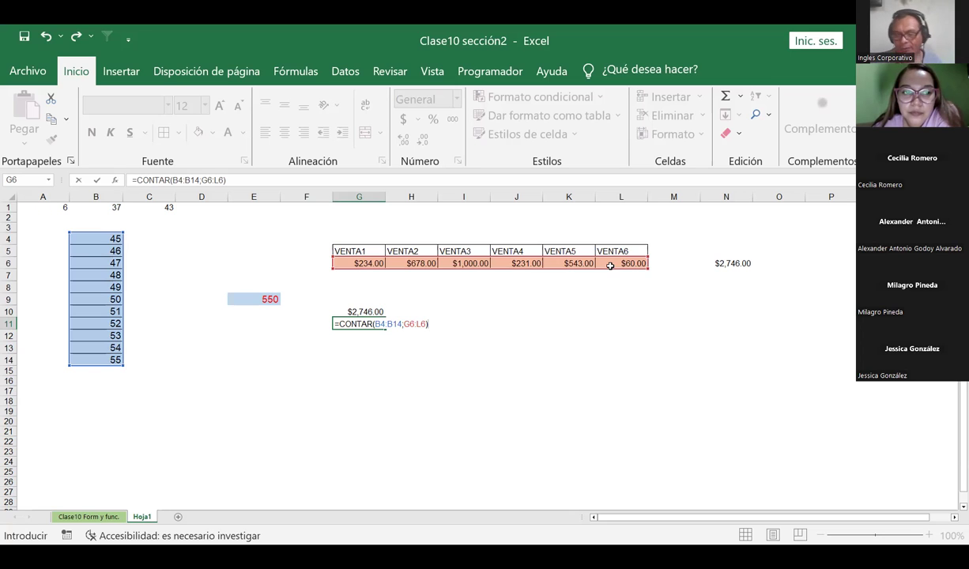
key("Return")
key("Up")
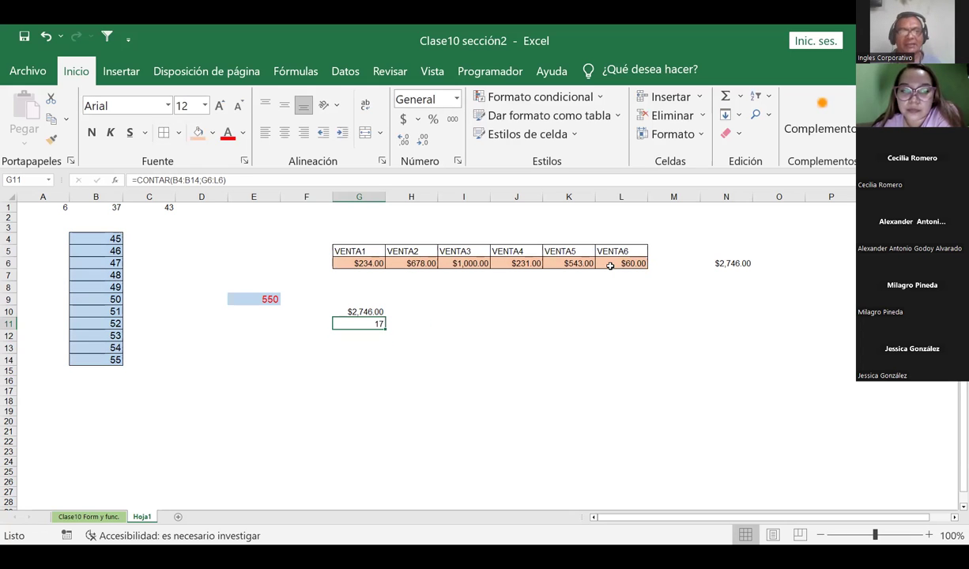
Review the numbers in B4:B14 and the six VENTA values in G6:L6
left_click(87, 238)
key("Down")
key("Down")
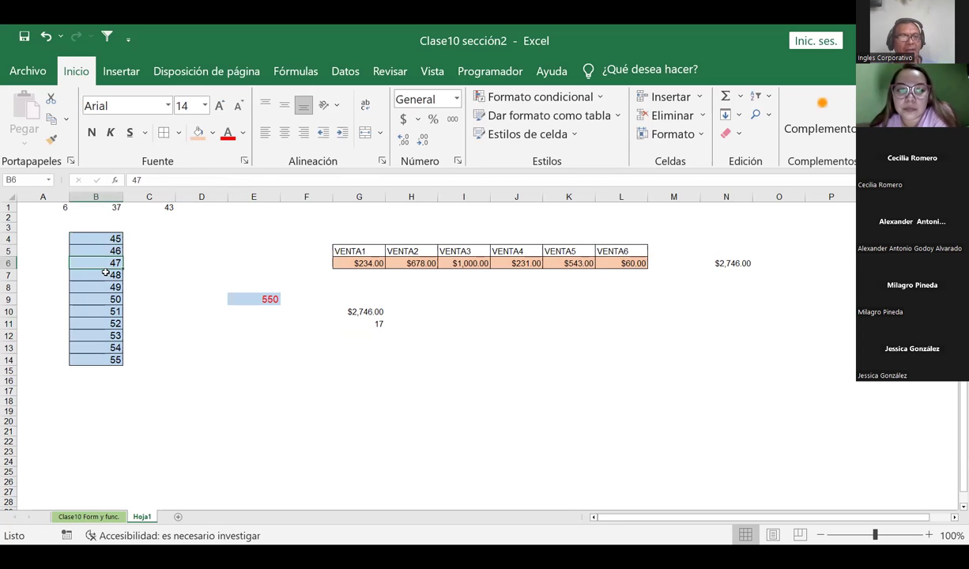
key("Down")
key("Down")
key("Down")
key("Down")
key("Return")
key("Return")
key("Return")
key("Return")
left_click(363, 263)
left_click(436, 263)
left_click(457, 264)
left_click(506, 263)
left_click(558, 263)
left_click(622, 263)
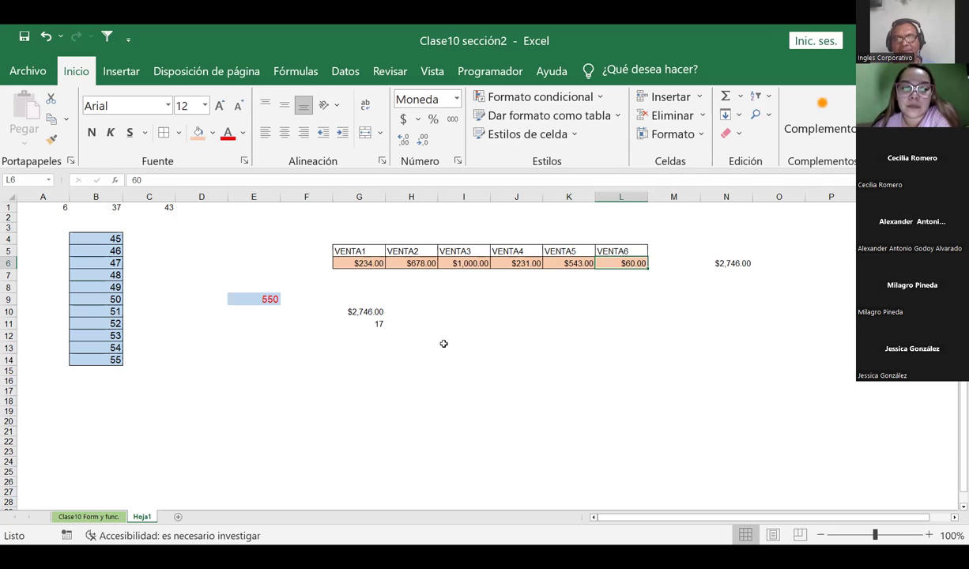
Fill row 7 with the VENTA amounts increased by one as a series
left_click(512, 323)
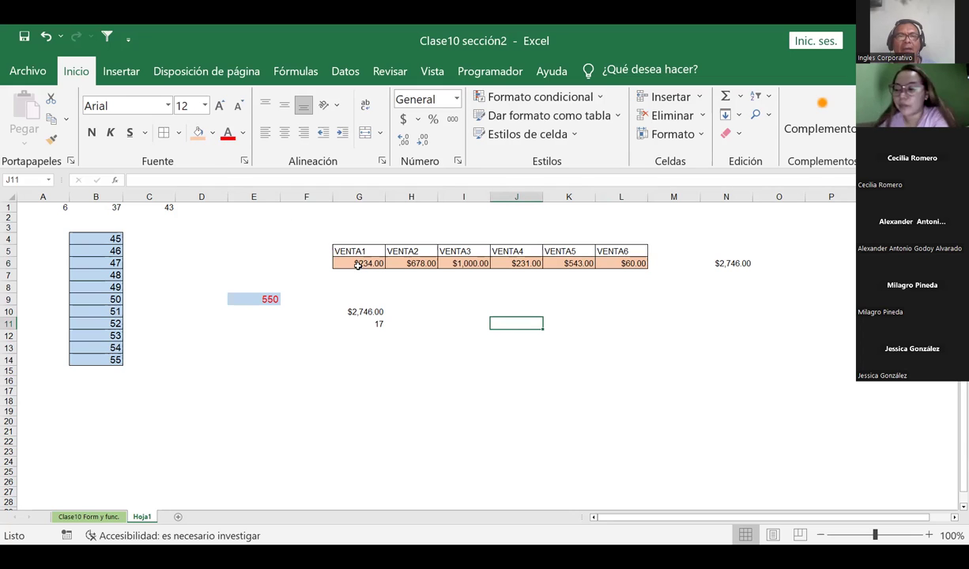
mouse_move(361, 263)
left_mouse_down()
mouse_move(642, 268)
mouse_move(646, 281)
mouse_move(687, 294)
left_mouse_up()
left_click(708, 303)
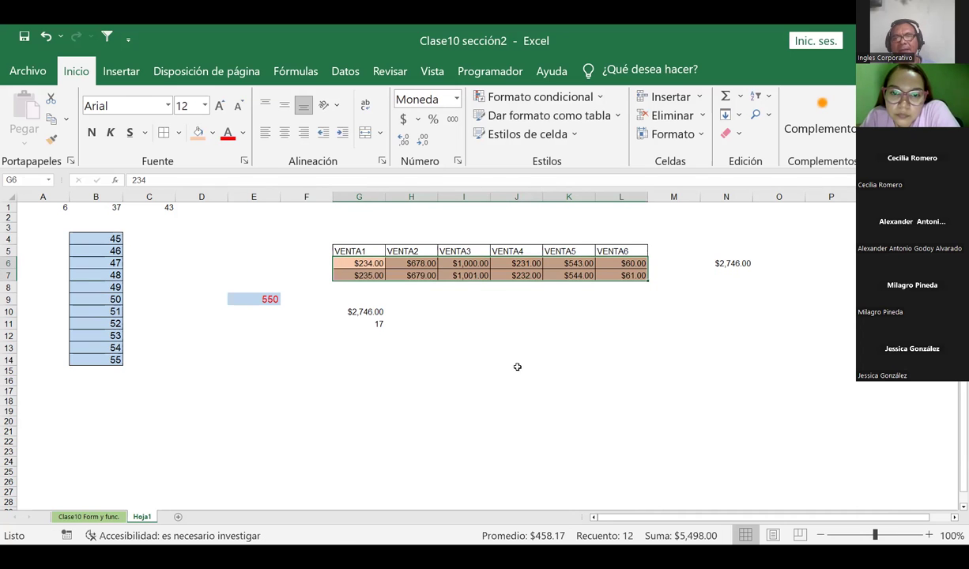
left_click(515, 367)
Clear the old total in G10 and the old count in G11
left_click(355, 313)
key("Delete")
left_click(358, 324)
key("Delete")
left_click(417, 336)
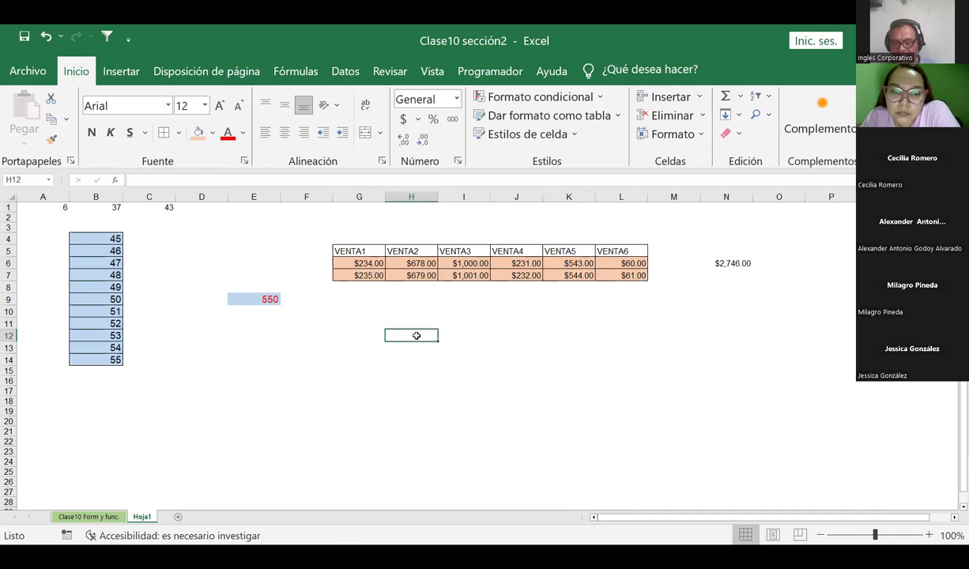
type("=")
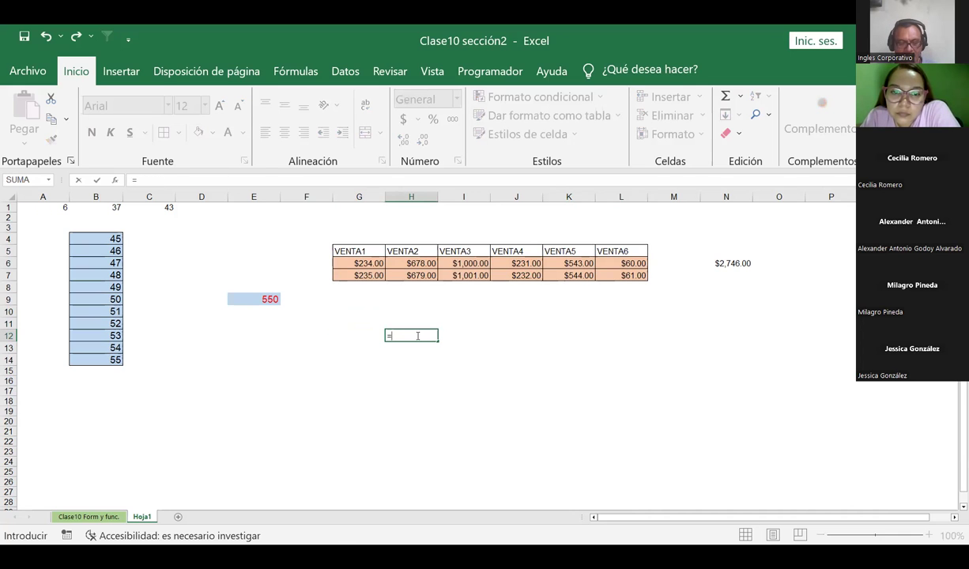
type("BUS")
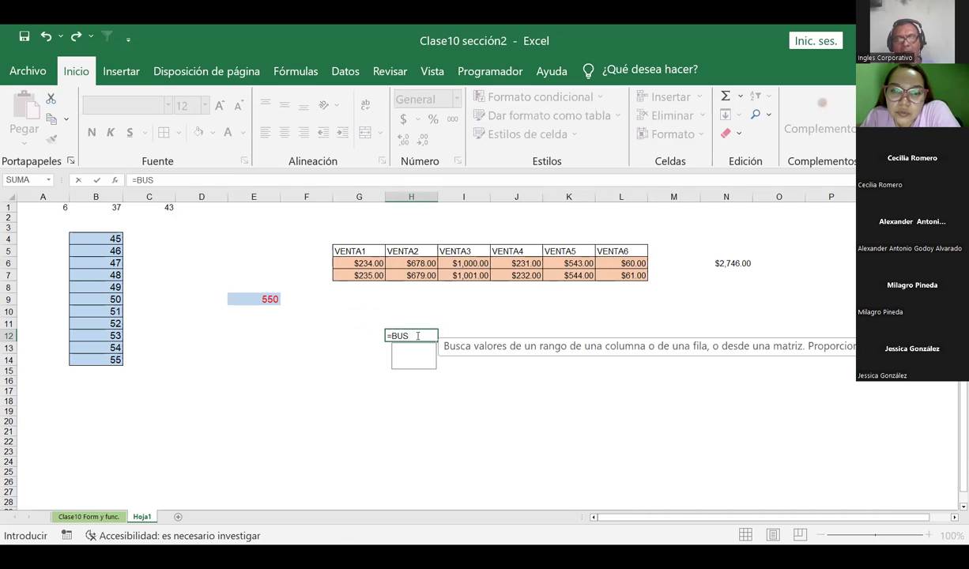
type("CAR")
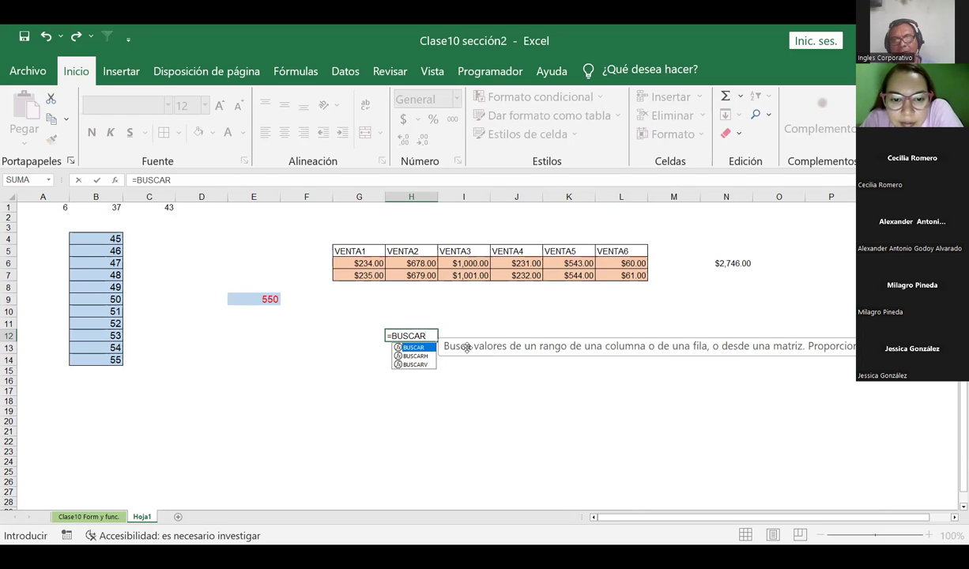
left_click(423, 366)
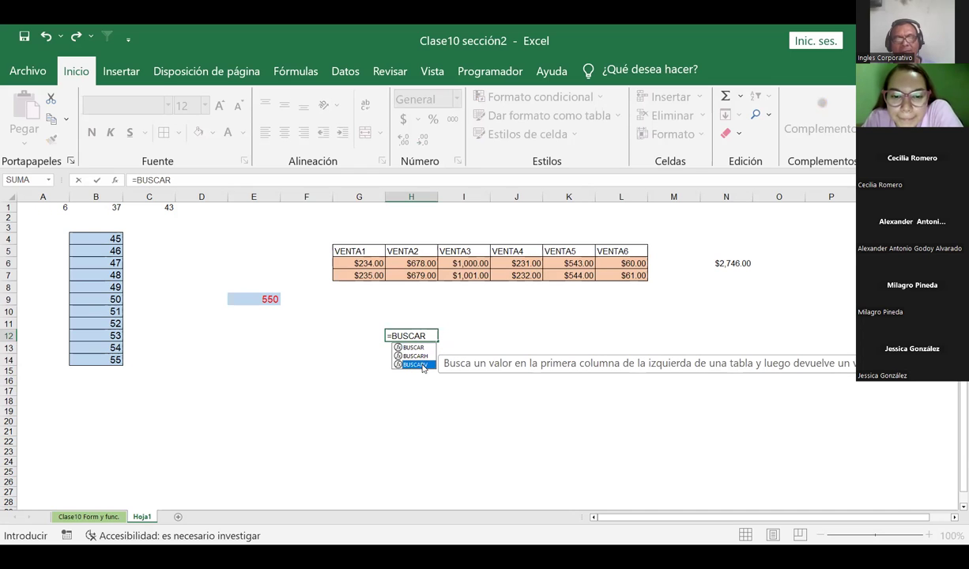
double_click(421, 365)
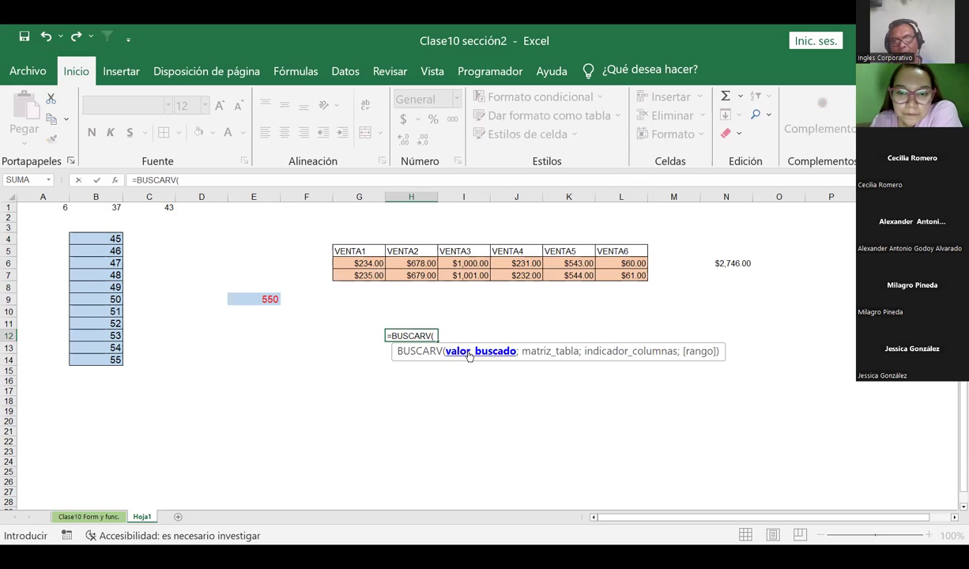
key("Escape")
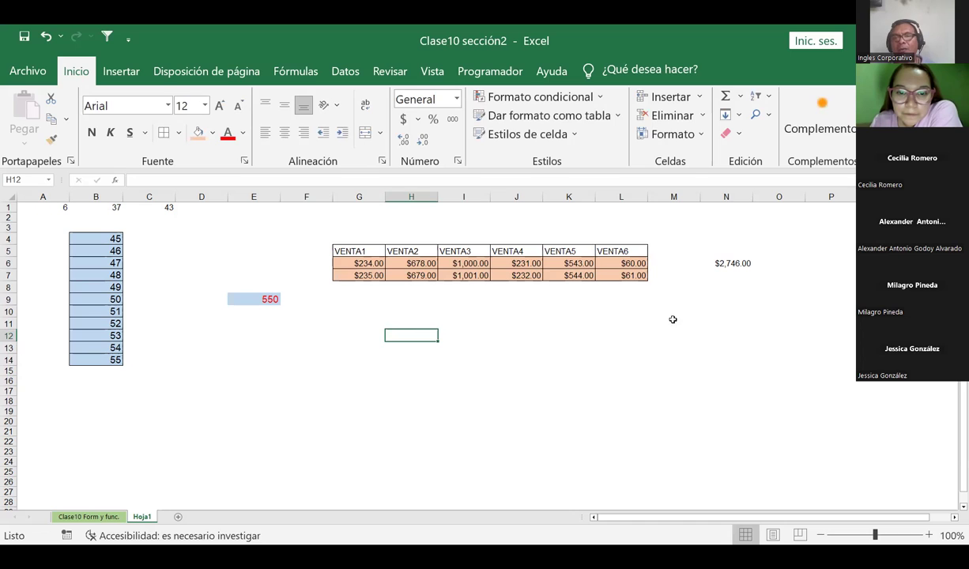
key("Down")
key("Right")
key("Right")
key("Right")
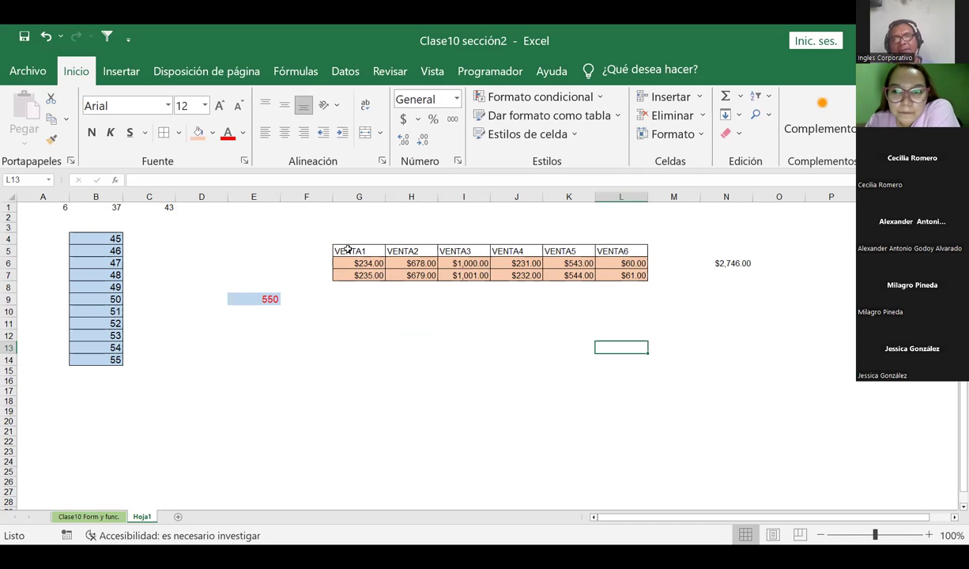
Retitle G5 as PARTICIPANTES and widen column G to fit it
left_click(348, 249)
type("JU")
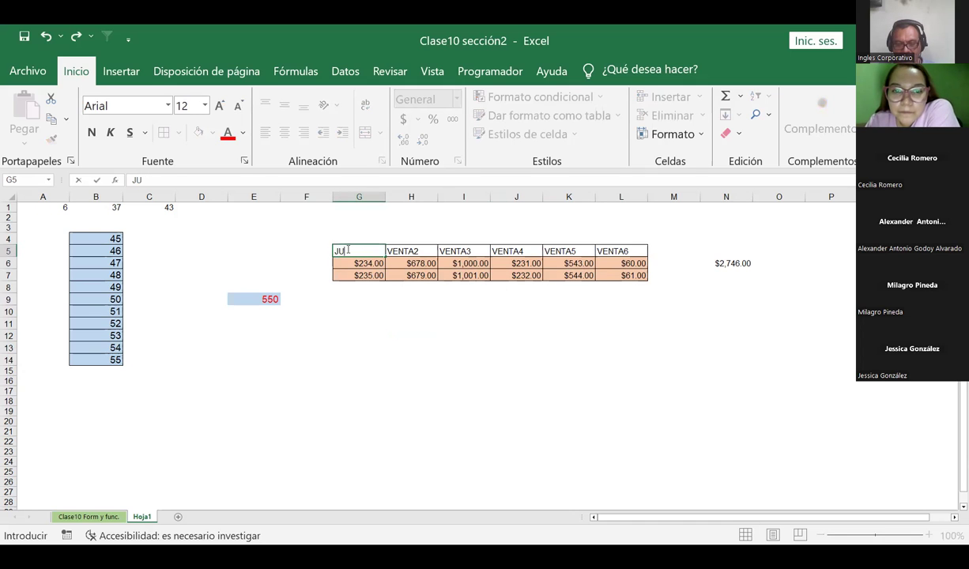
type("O")
key("BackSpace")
key("BackSpace")
key("BackSpace")
key("BackSpace")
type("PARTICIPANTES")
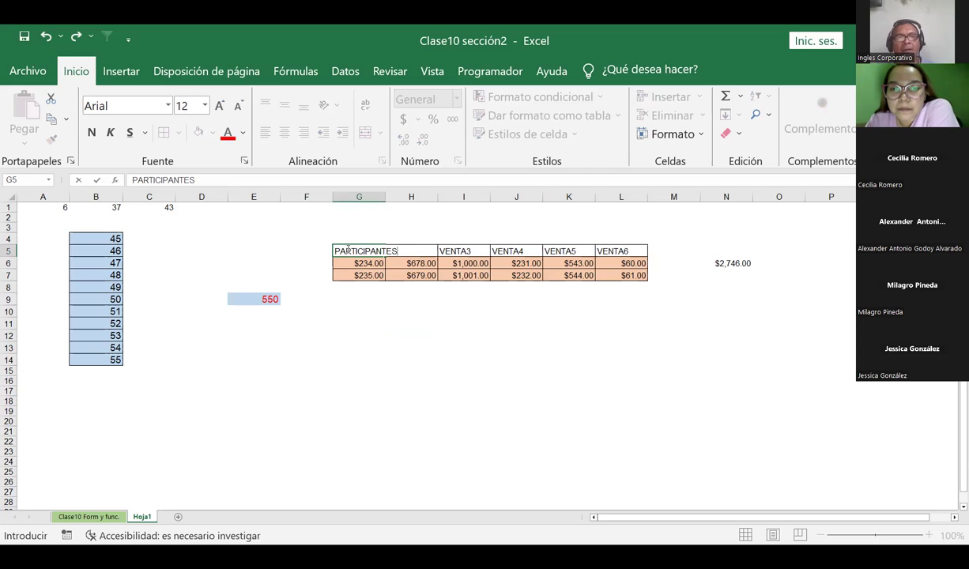
key("Return")
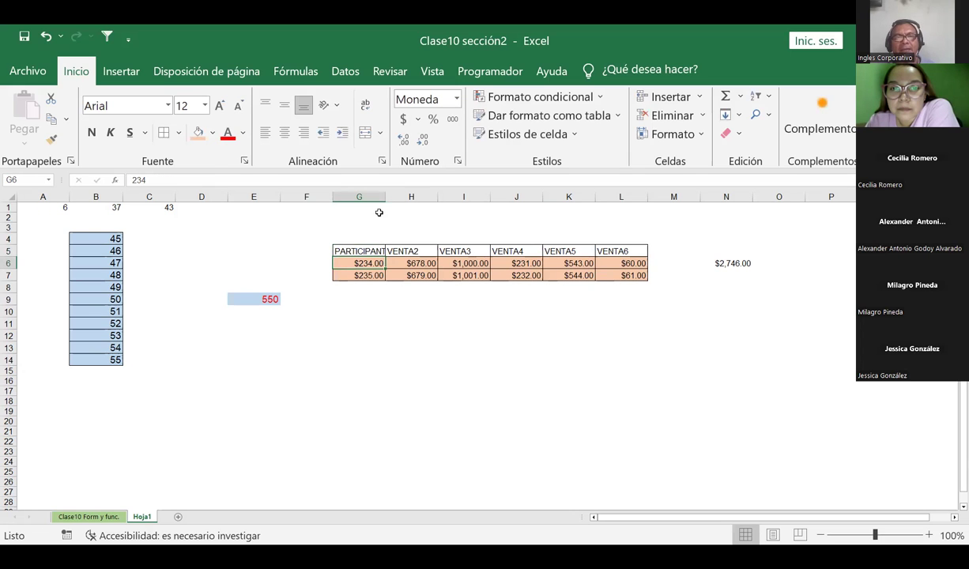
double_click(386, 198)
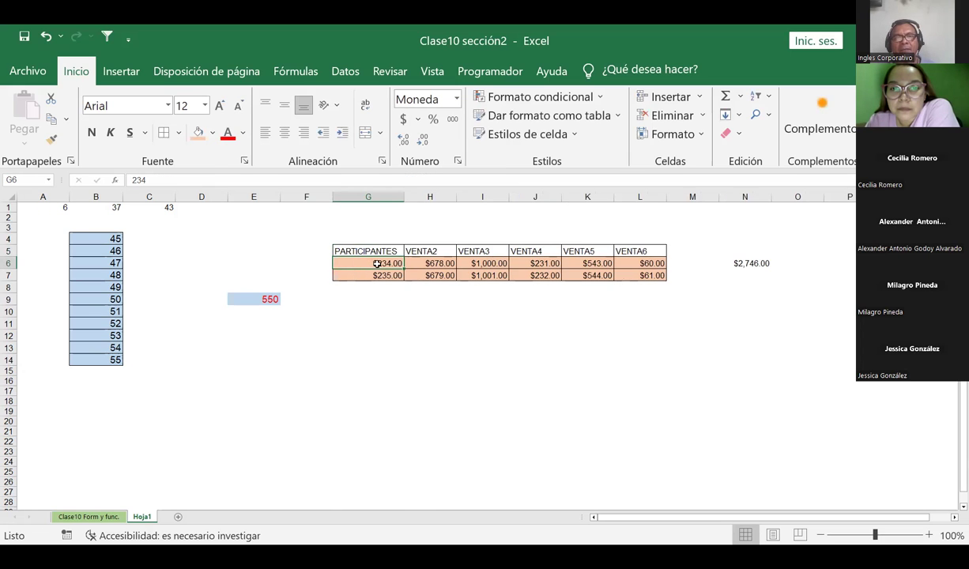
Clear the old amounts from G6 and G7
key("Delete")
key("Down")
key("Delete")
key("Up")
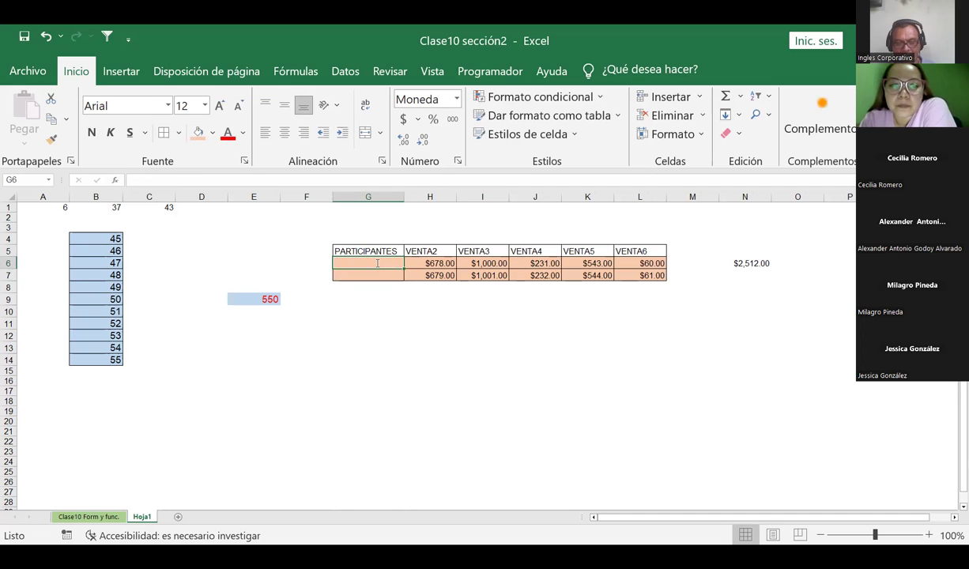
Enter the six participant names down G6:G11
type("Mario")
key("Return")
type("Karla1")
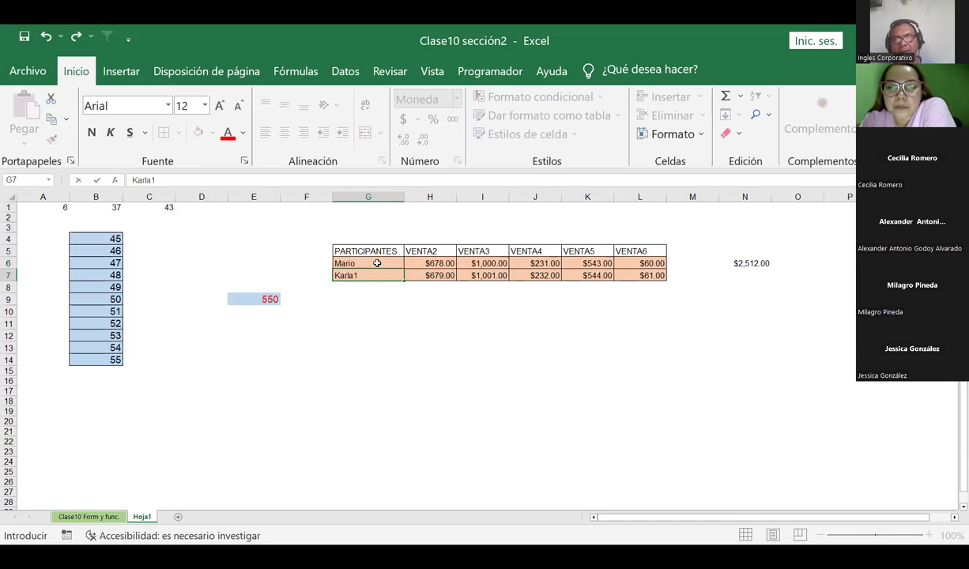
key("Return")
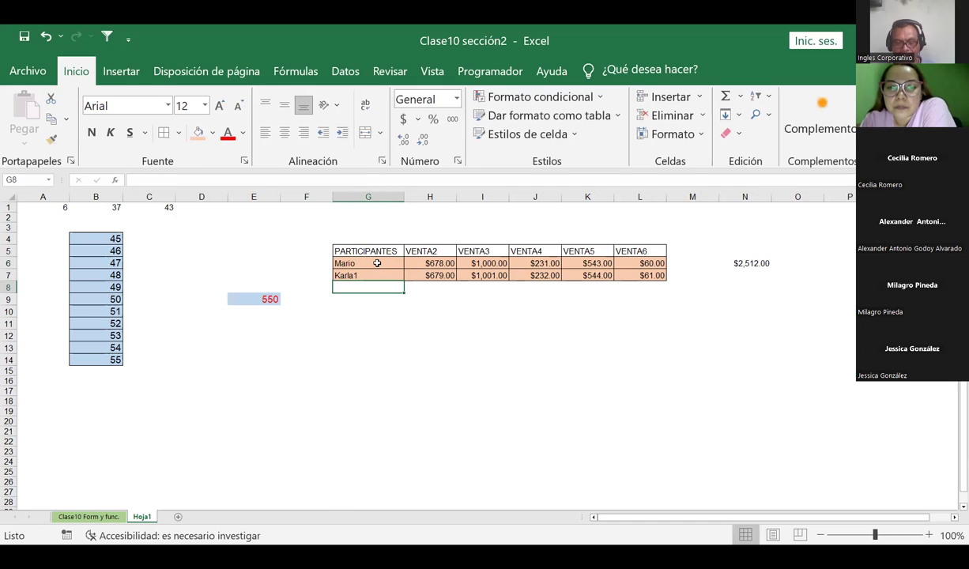
type("Karla2")
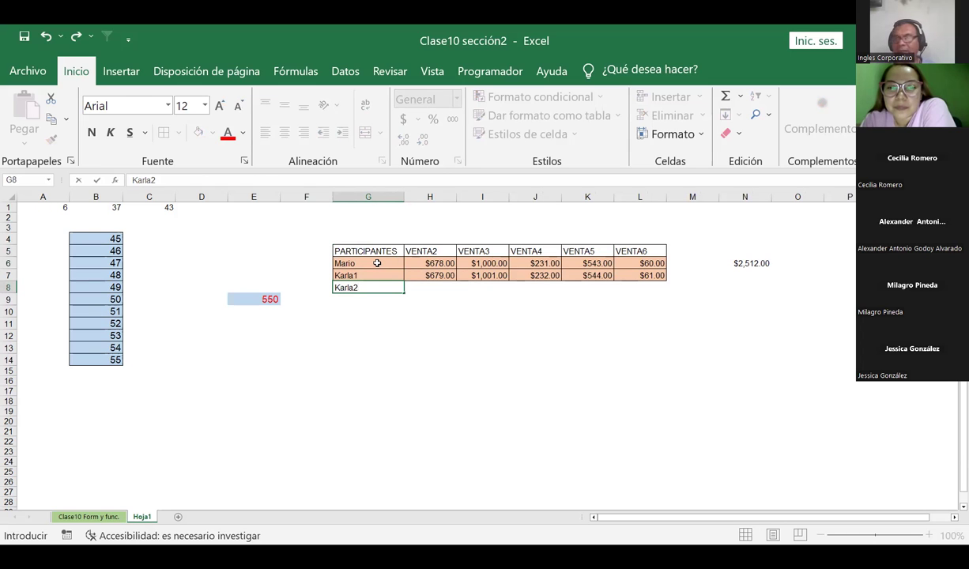
key("Return")
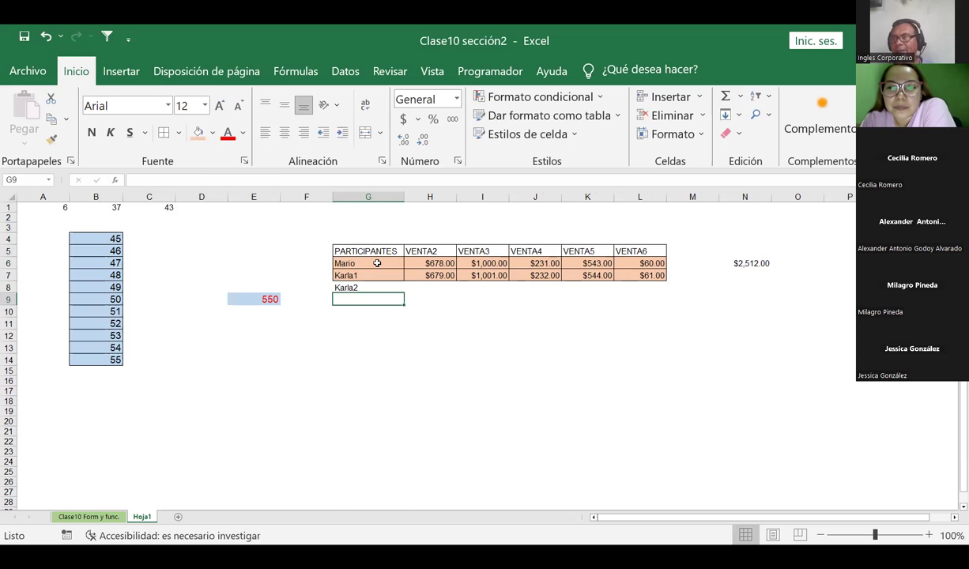
type("Milagro")
key("Return")
type("Jaime")
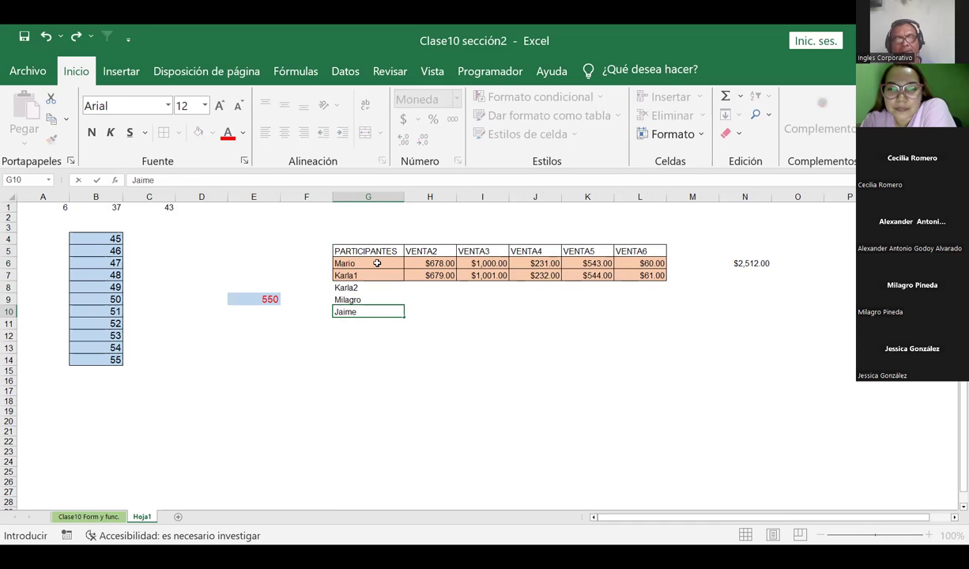
key("Return")
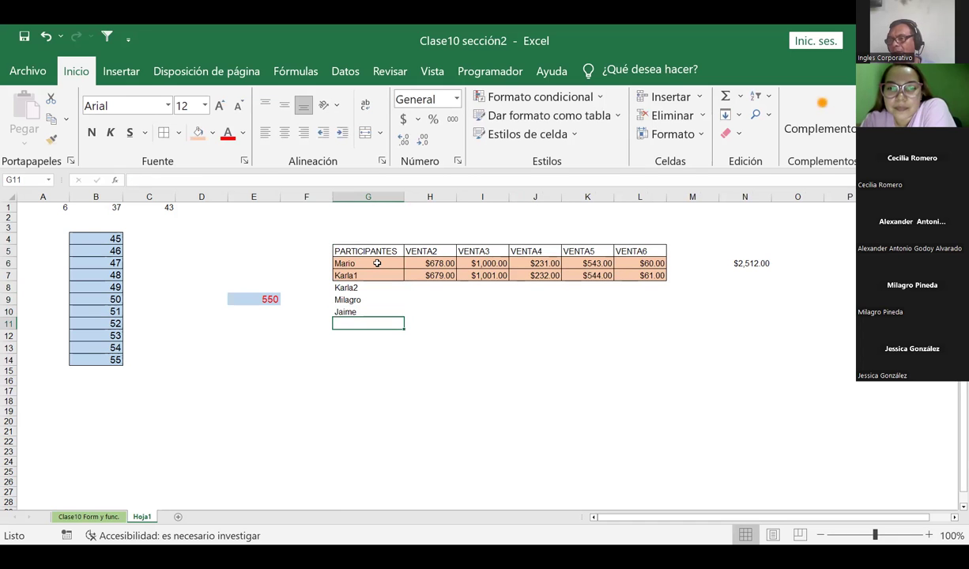
type("Jessica")
key("Return")
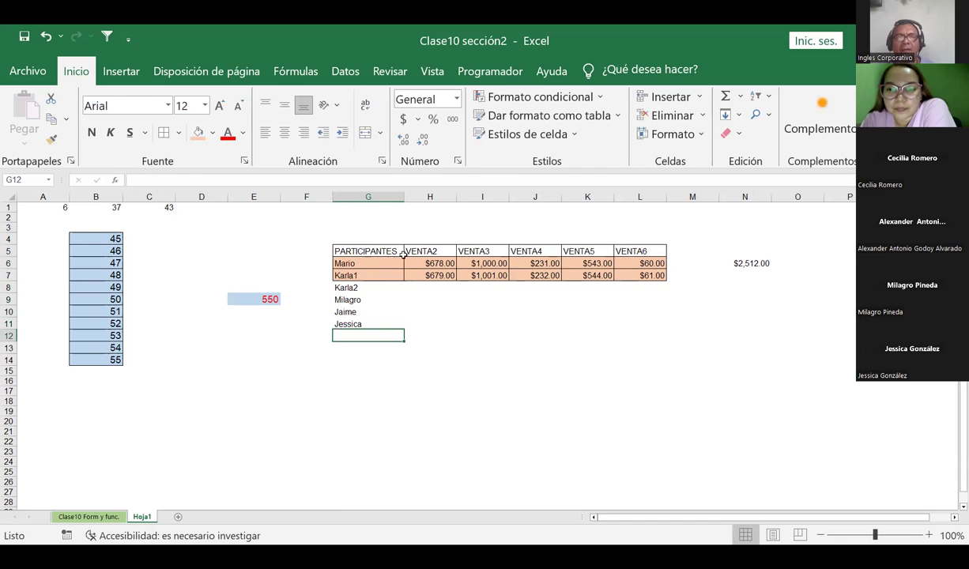
Delete the VENTA sales columns beside the names
mouse_move(419, 251)
left_mouse_down()
mouse_move(608, 261)
mouse_move(642, 275)
left_mouse_up()
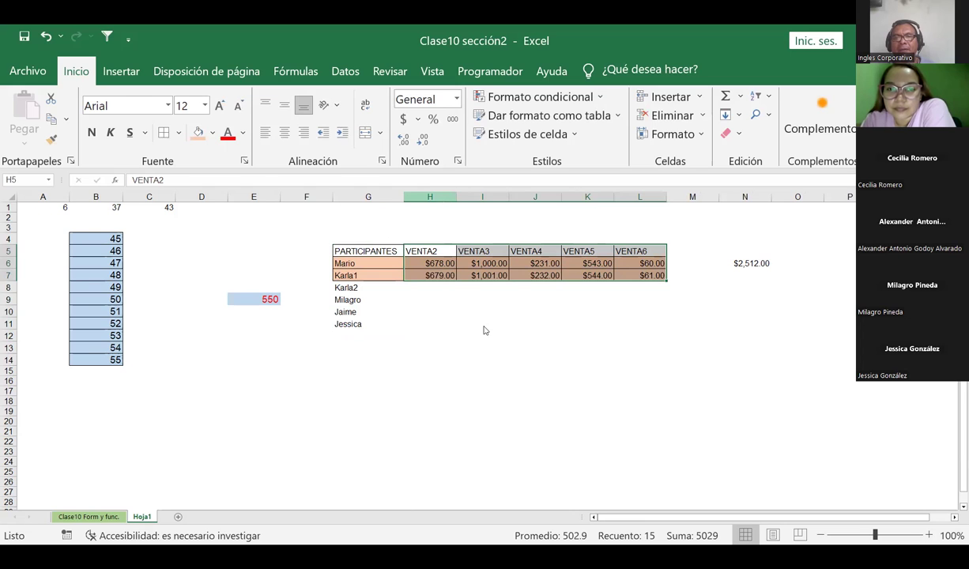
left_click(430, 196)
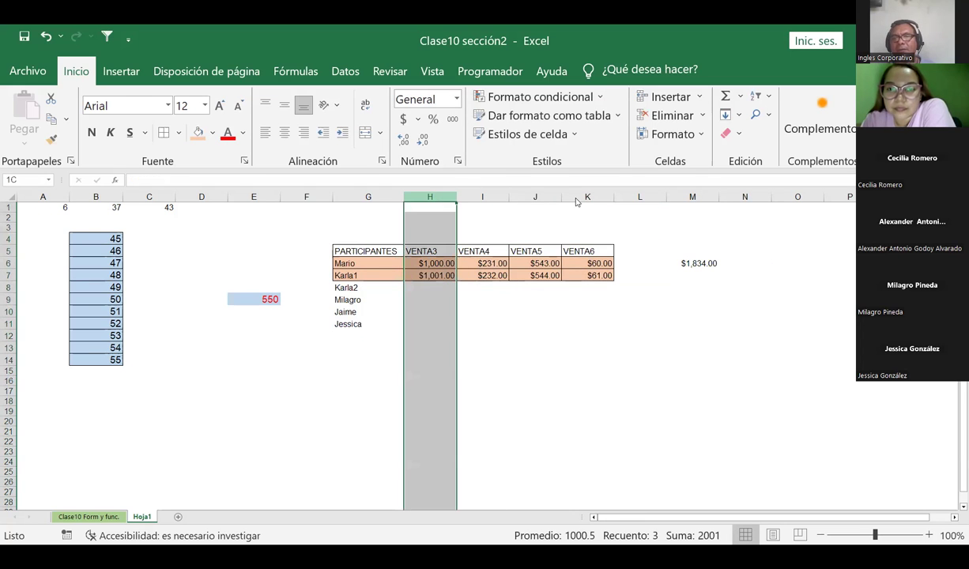
left_click(580, 197, "shift")
right_click(580, 197)
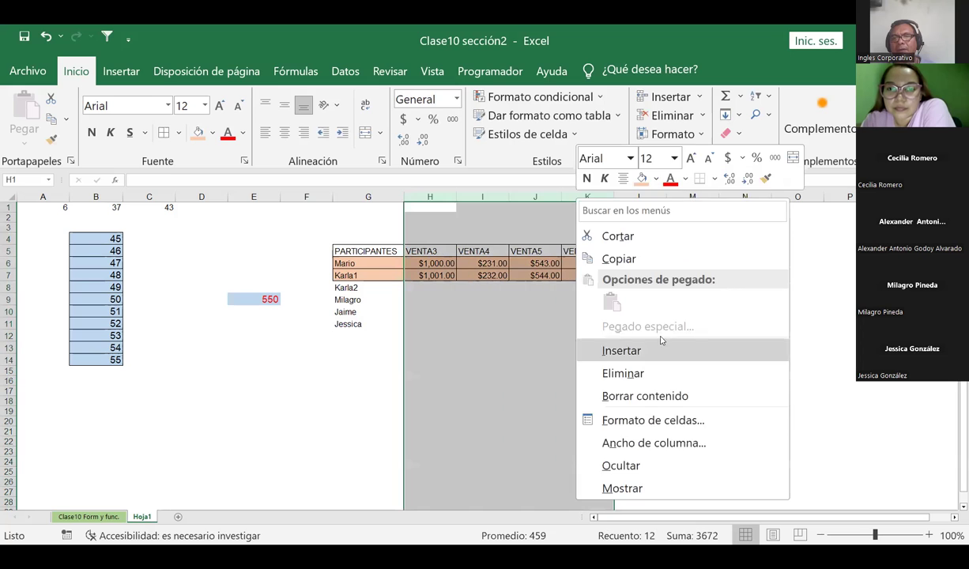
left_click(634, 377)
Give G5:H11 all borders and a light blue fill
left_click(497, 262)
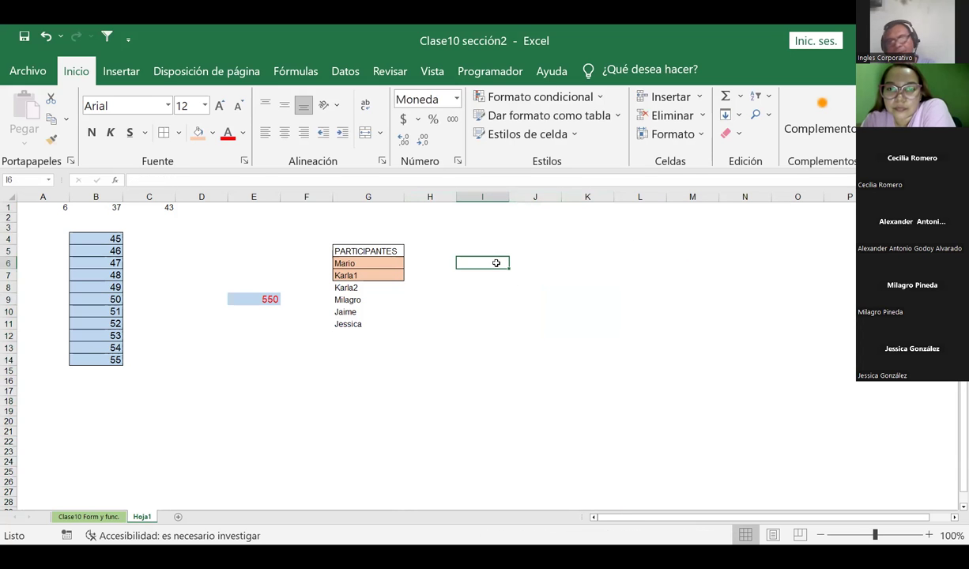
left_click_drag(346, 252, 431, 324)
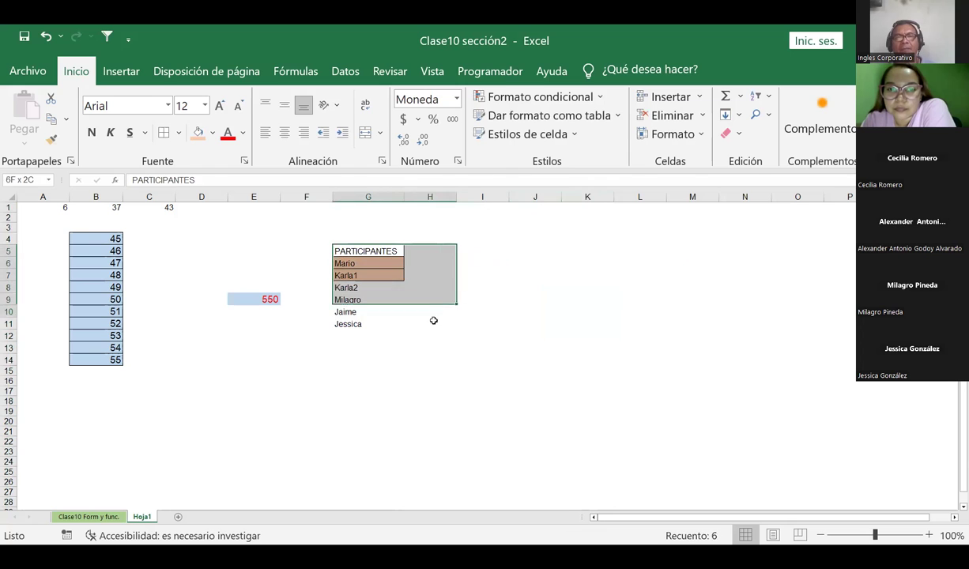
left_click(169, 134)
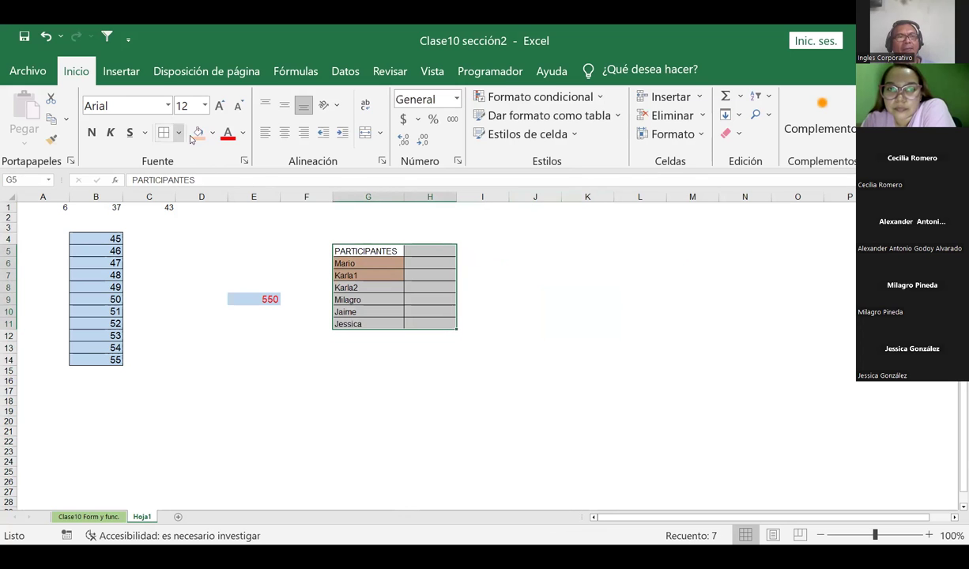
left_click(212, 132)
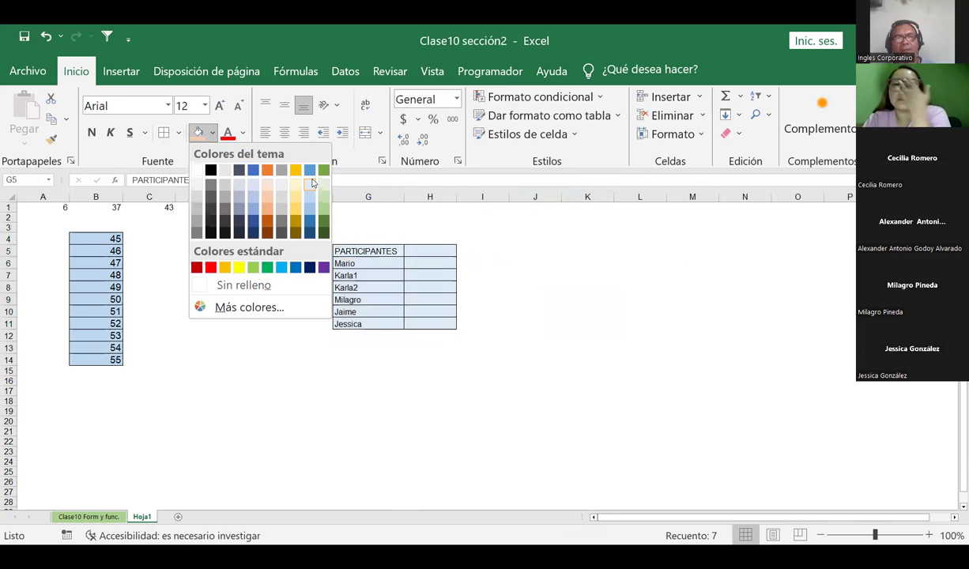
left_click(314, 183)
left_click(436, 251)
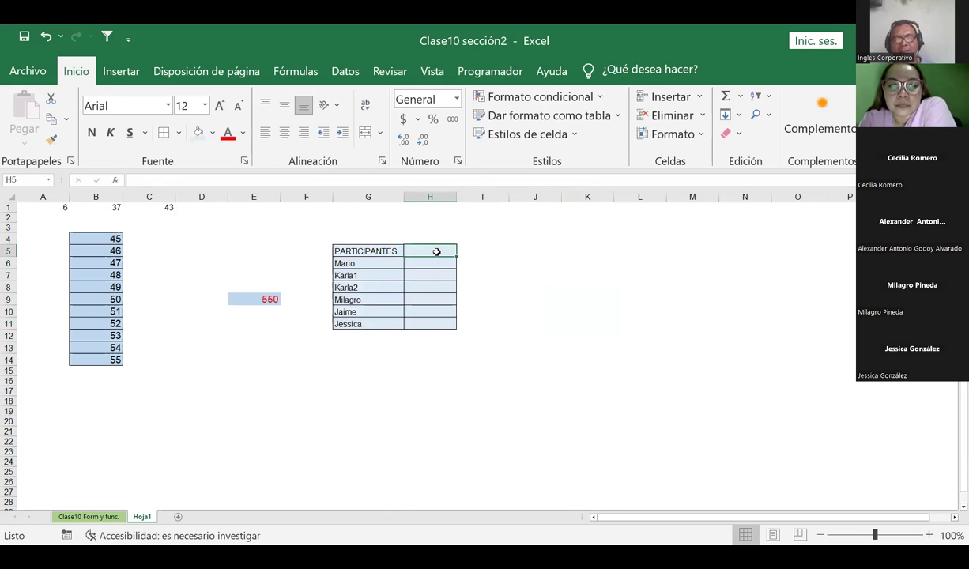
Head column H with 'Nota Fonal'
type("Notas")
key("BackSpace")
key("BackSpace")
type("ta Fonas")
key("BackSpace")
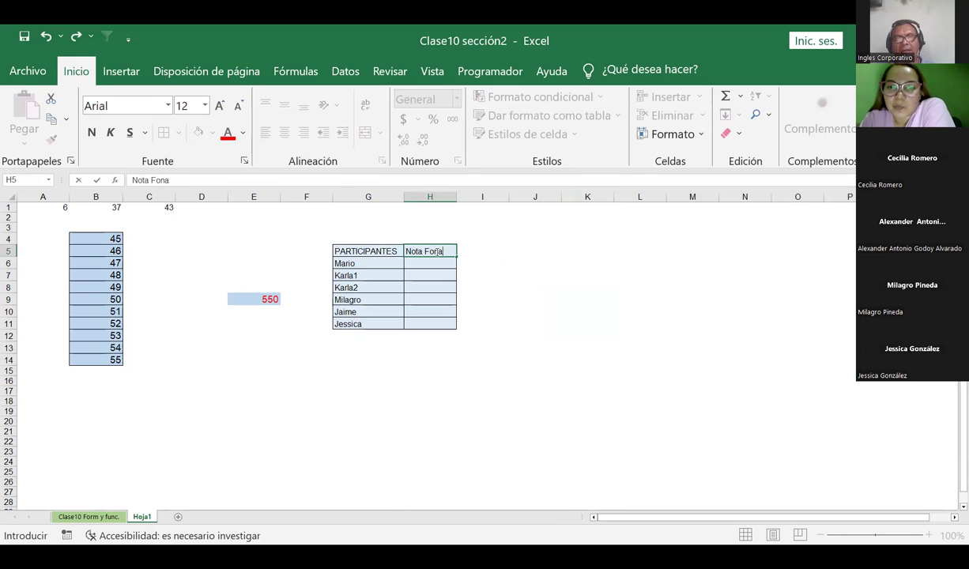
type("l")
key("Return")
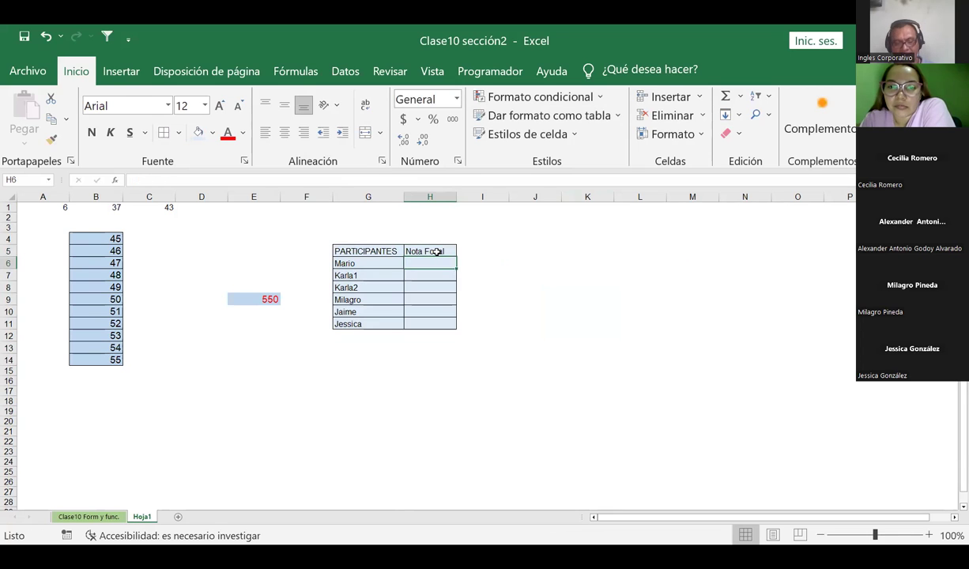
Enter grades 6, 7 and 3 for the first three participants
type("6")
key("Return")
type("75")
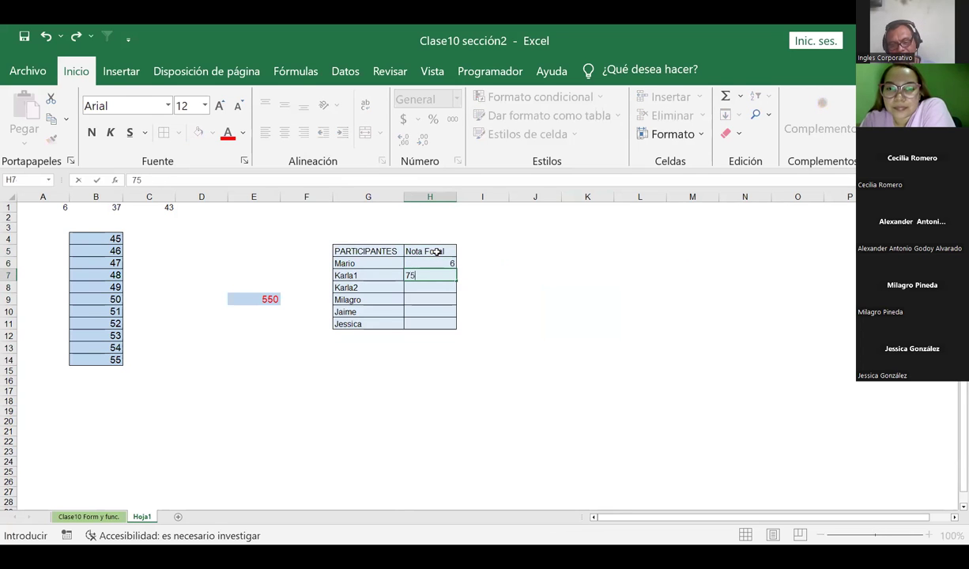
key("BackSpace")
key("Return")
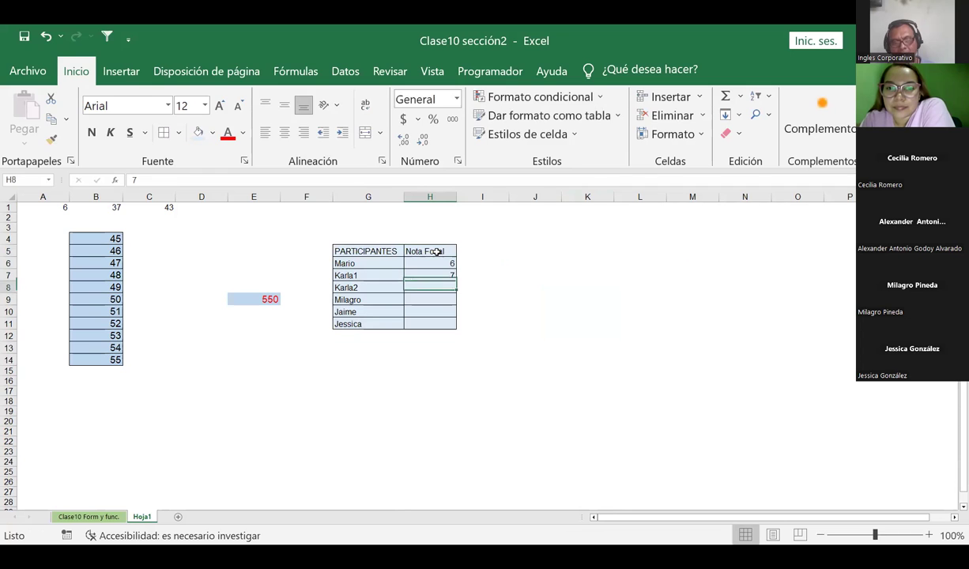
type("3")
key("Tab")
Clear the stray entries accidentally typed into I8 and J8
type("5")
key("Tab")
type("8")
key("Left")
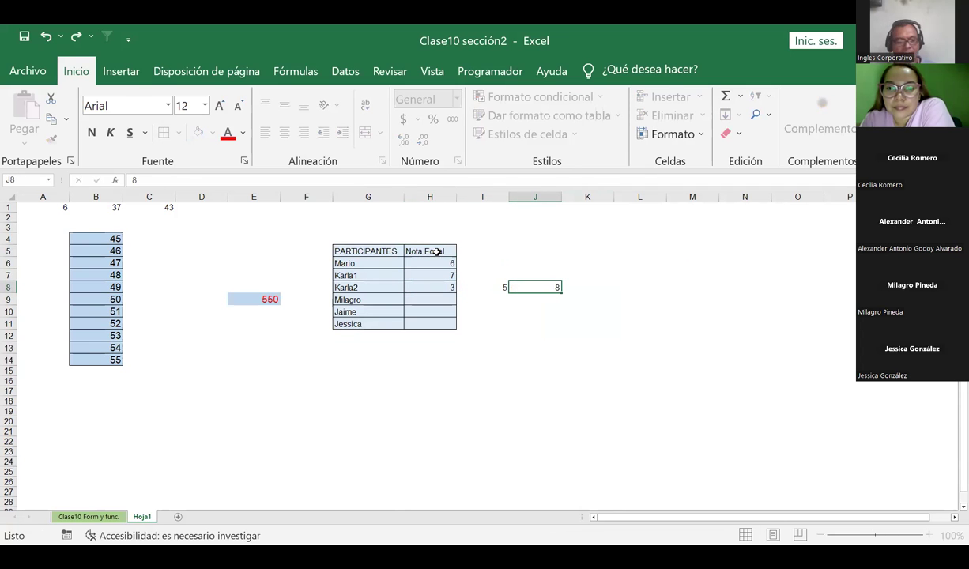
key("Right")
key("Right")
key("Down")
key("Left")
key("Up")
key("Delete")
key("Left")
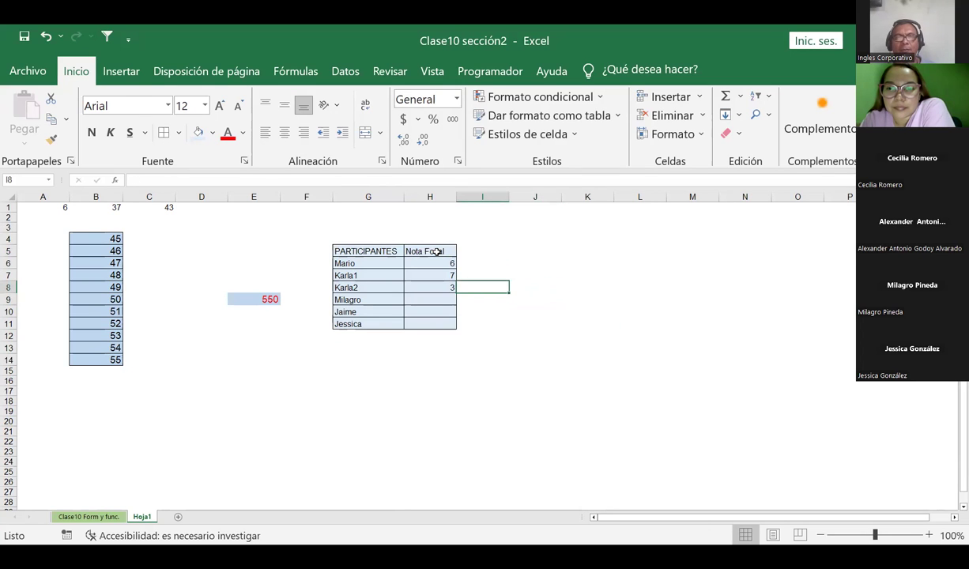
key("Left")
key("Down")
Enter grades 6, 7 and 8 for the last three participants
type("6")
key("Return")
type("7")
key("Return")
type("89")
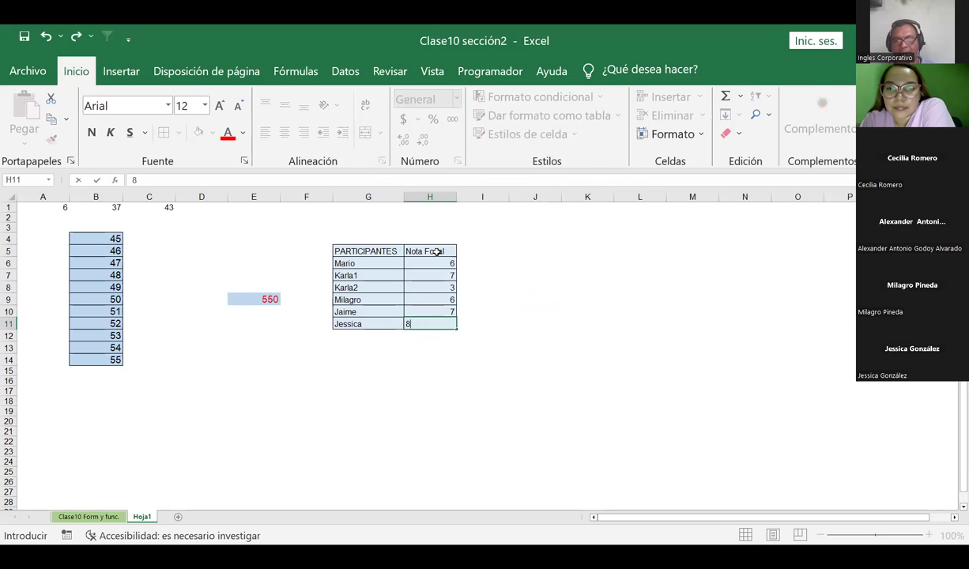
key("Return")
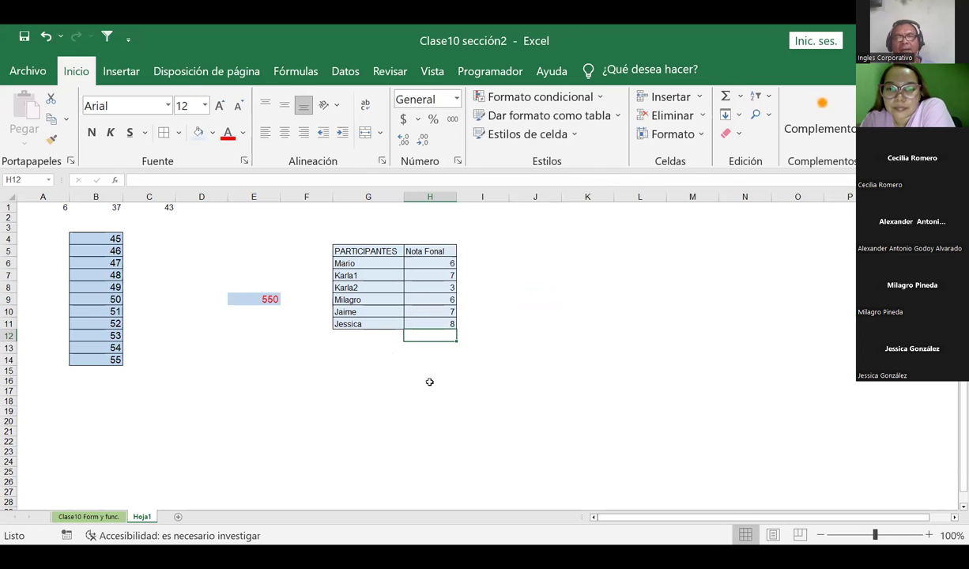
Add the headers Input in J6 and Resultado in K6
left_click(419, 372)
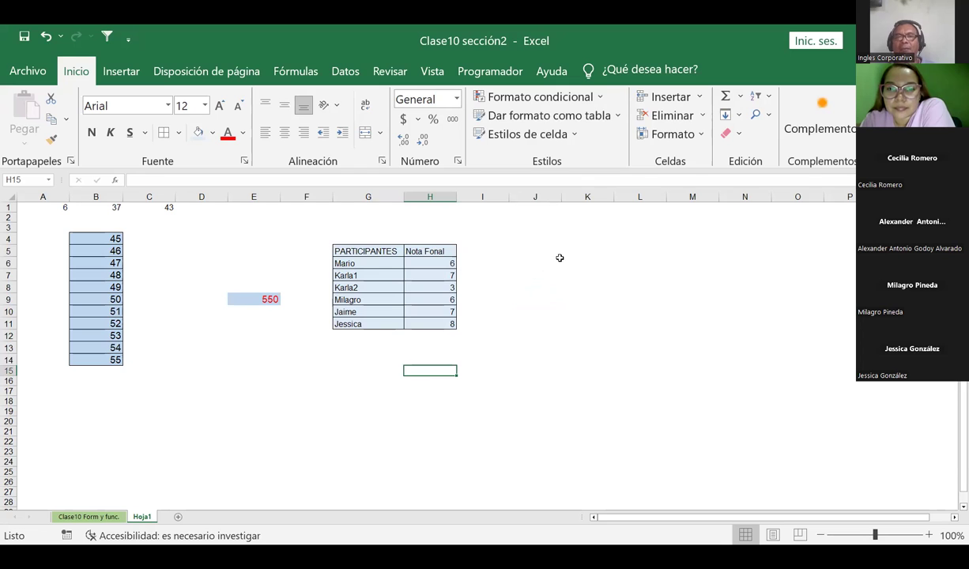
left_click(559, 262)
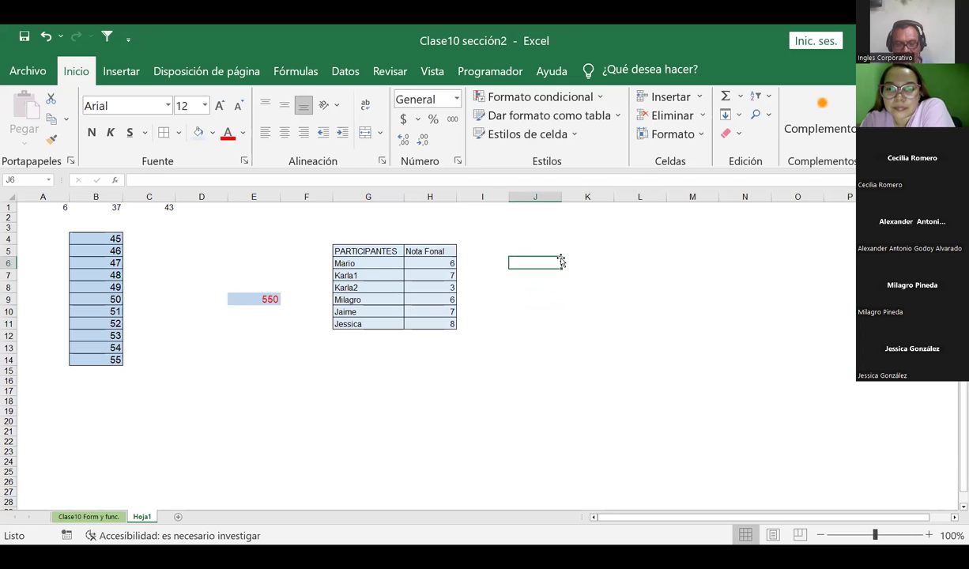
type("l")
type("nput")
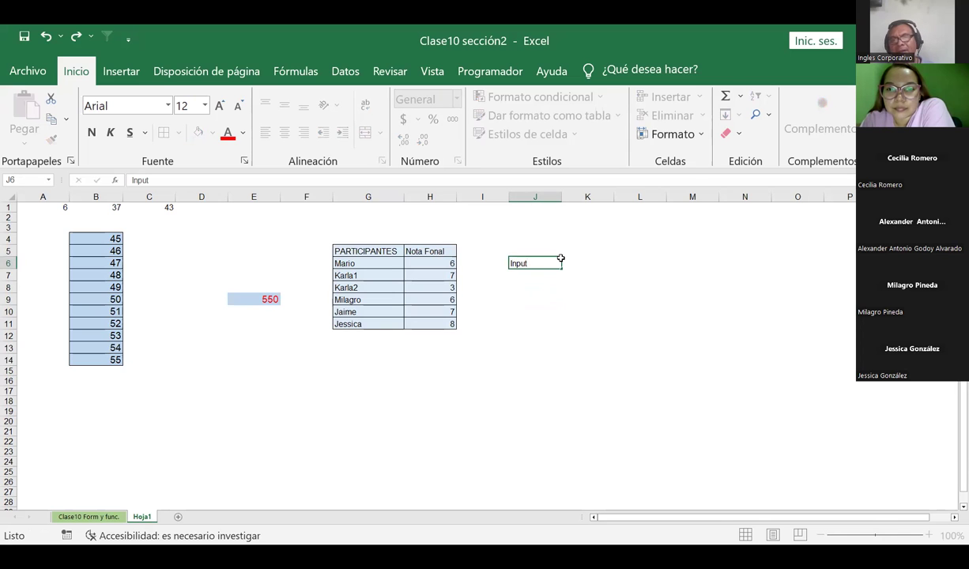
key("Return")
key("Up")
key("Right")
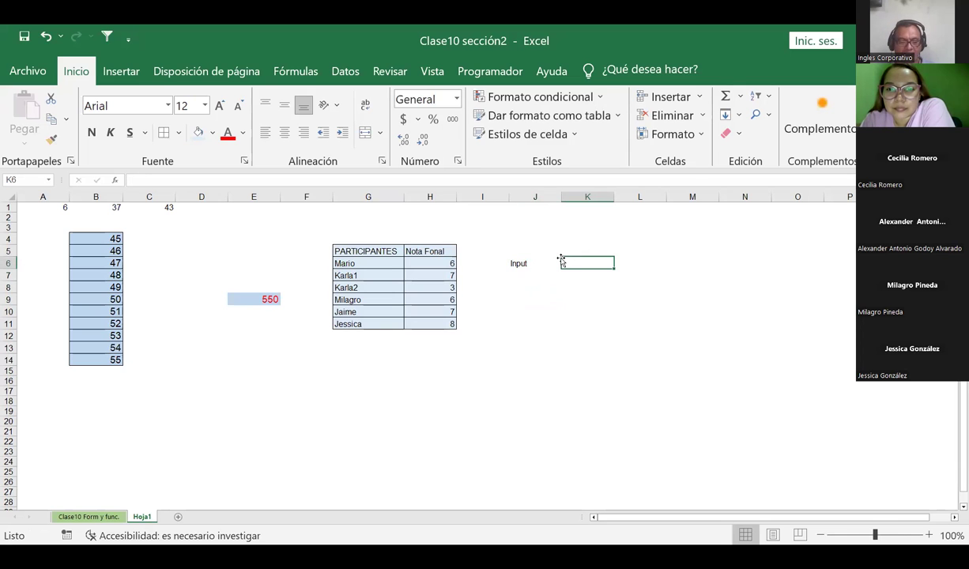
type("Res")
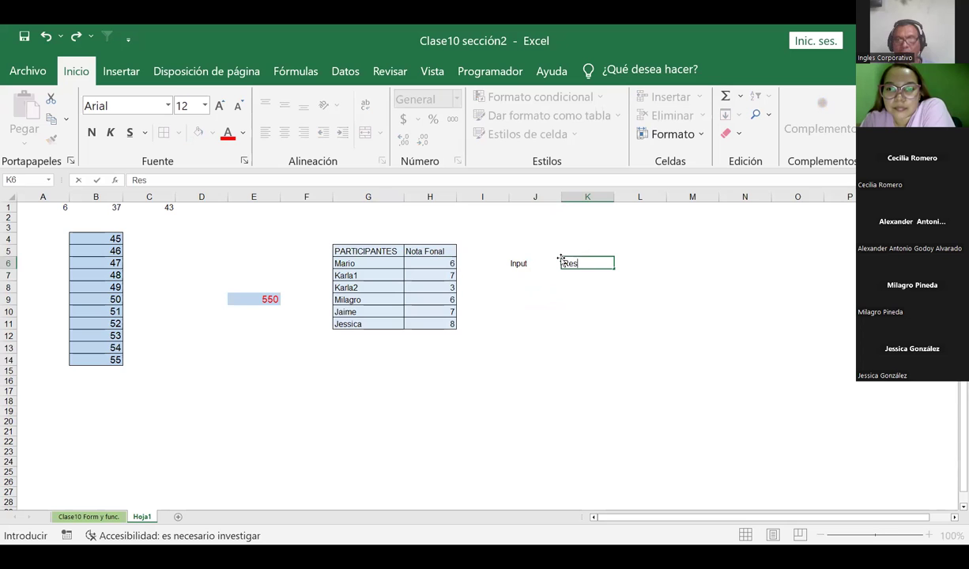
type("ultado")
key("Return")
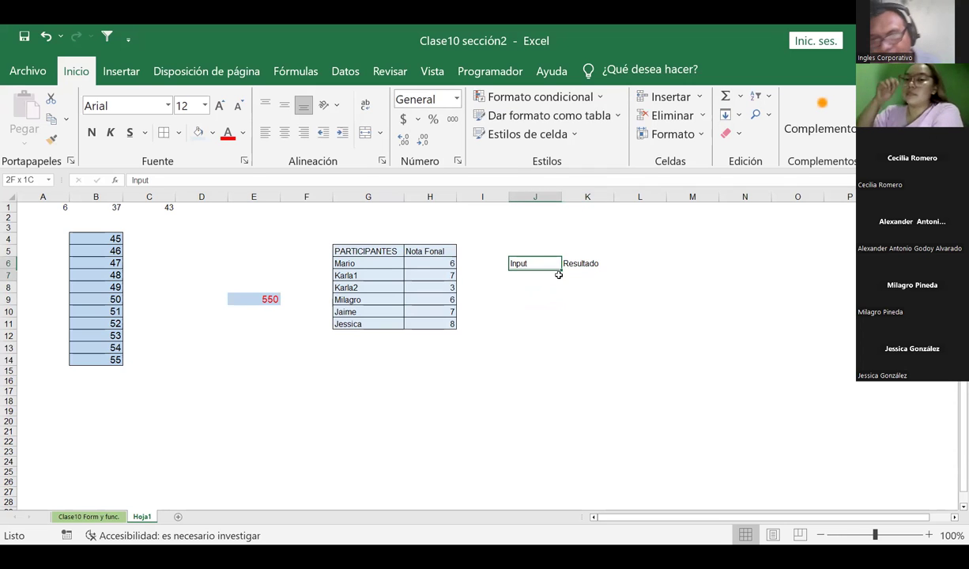
Give J6:K7 all borders and a light yellow fill
left_click_drag(509, 266, 575, 274)
left_click(164, 133)
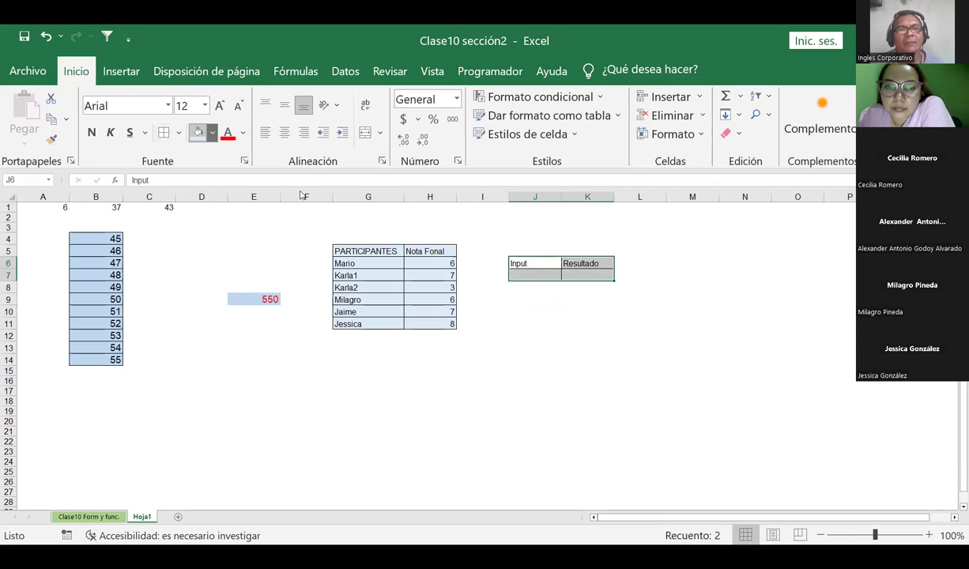
left_click(213, 134)
left_click(290, 193)
left_click(625, 321)
left_click(533, 274)
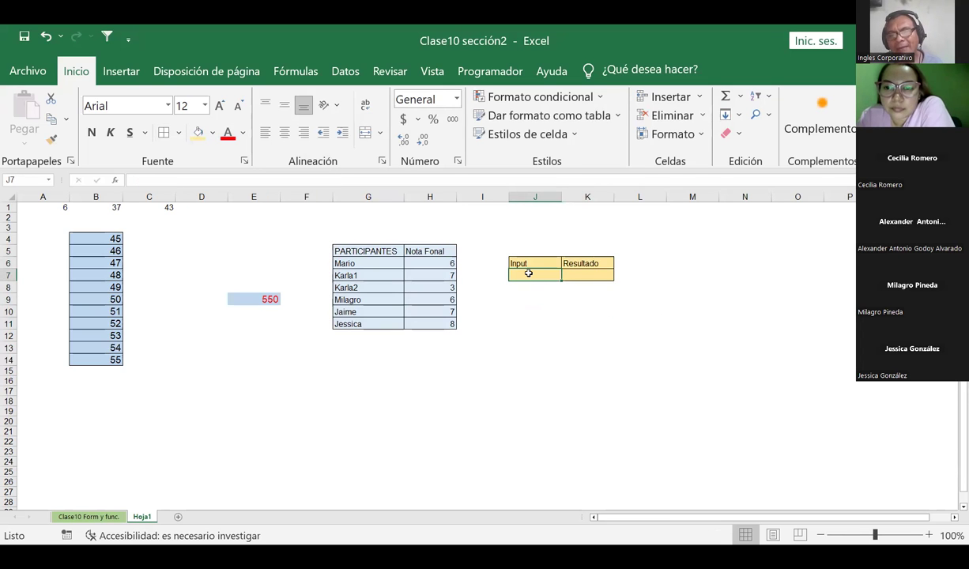
Start a BUSCARV formula in K7 using J7 as the lookup value
left_click(576, 273)
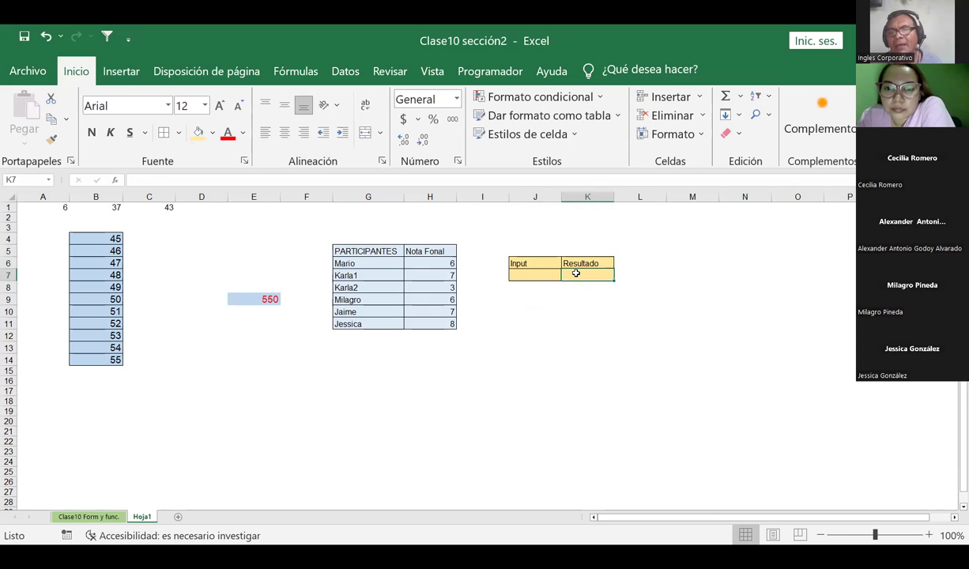
type("=")
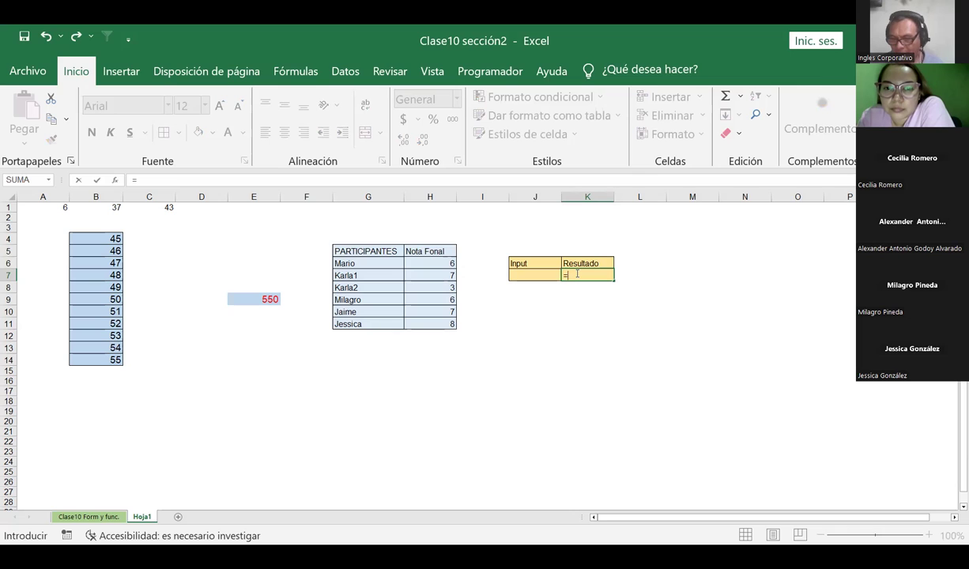
type("Buscar")
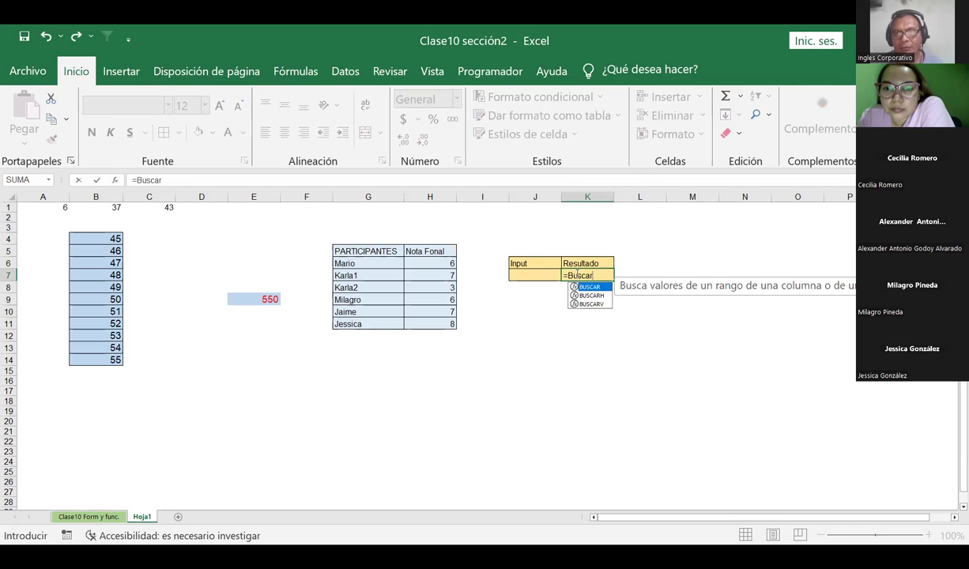
type("v")
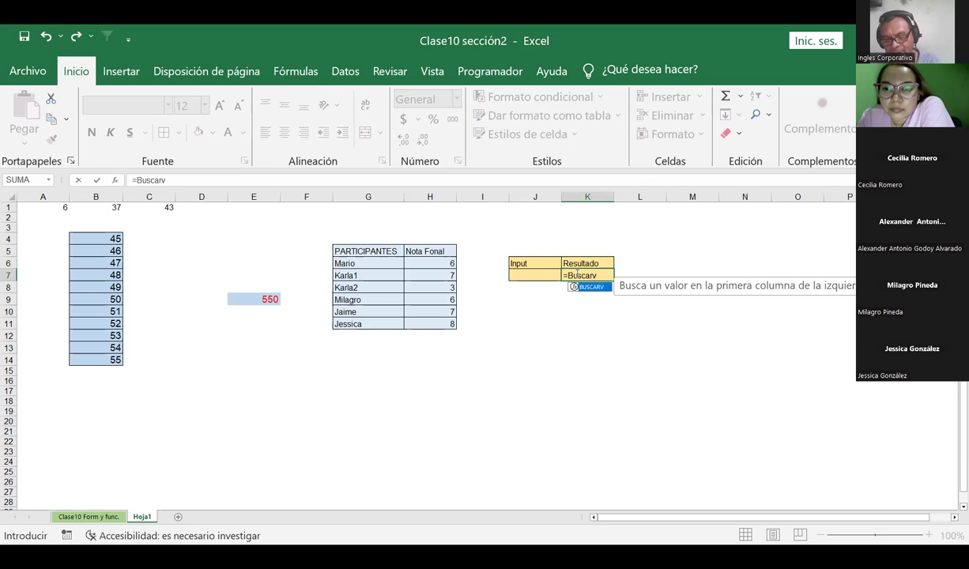
type("(")
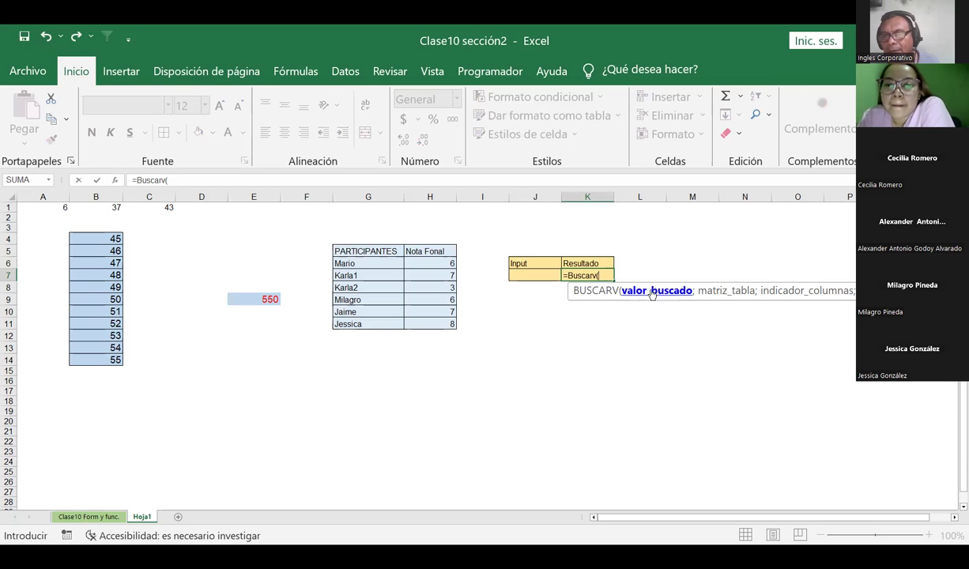
left_click(529, 272)
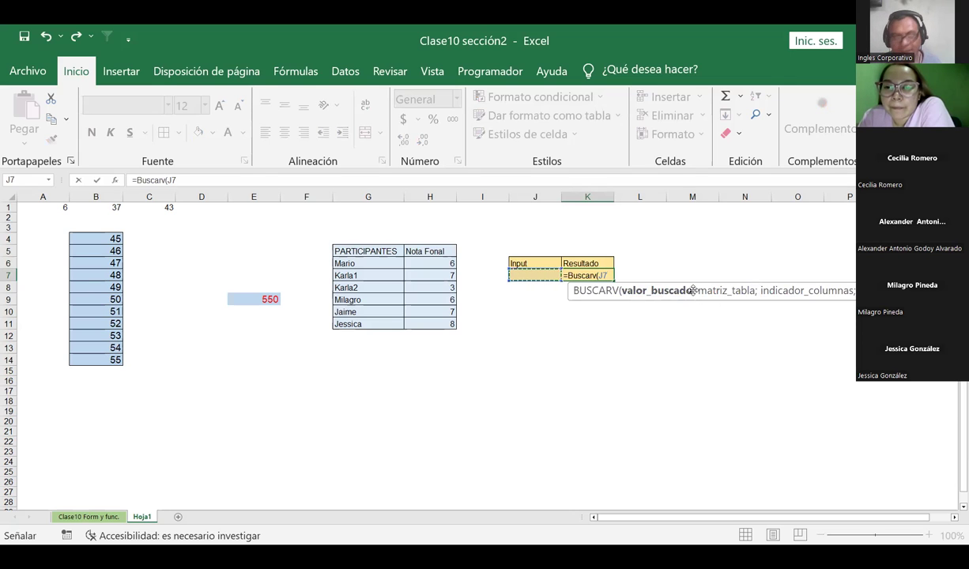
type(";")
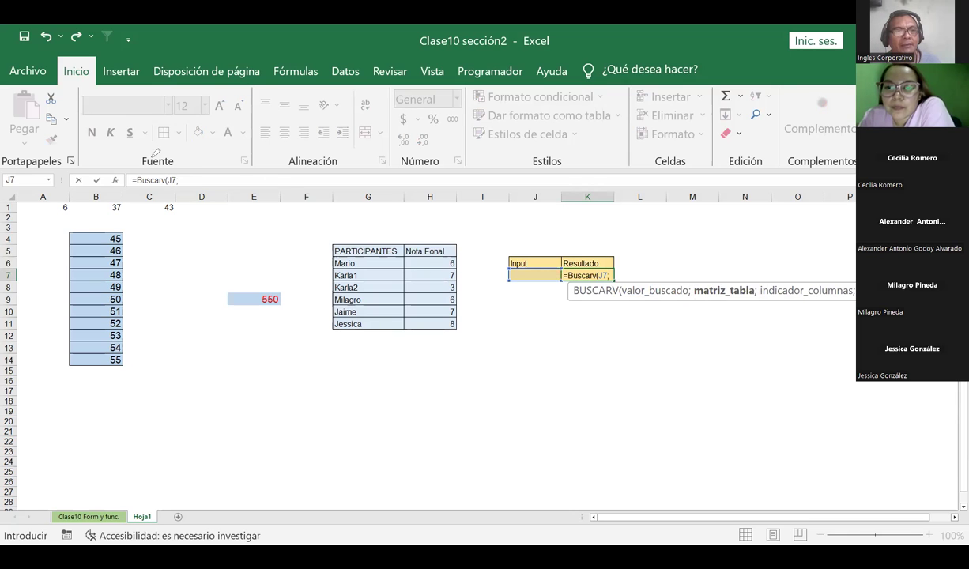
left_click_drag(220, 168, 88, 139)
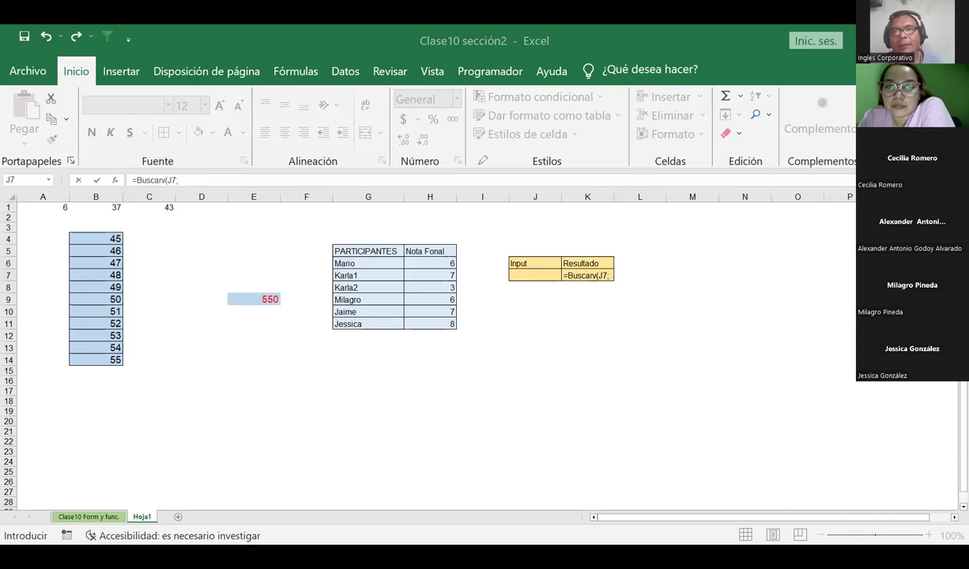
left_click(184, 177)
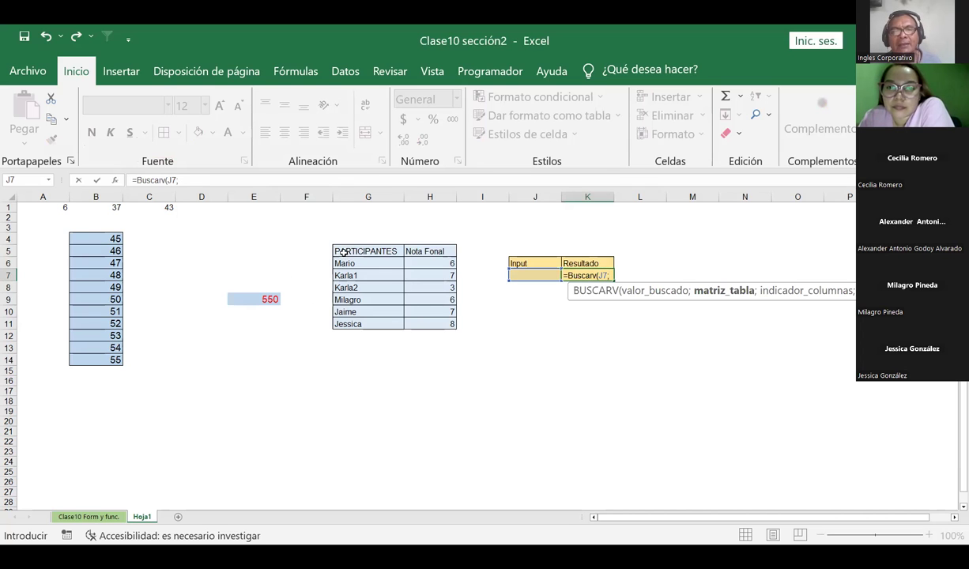
Complete it as =BUSCARV(J7;G5:H11;2;FALSO) for an exact-match lookup
left_click_drag(341, 253, 380, 265)
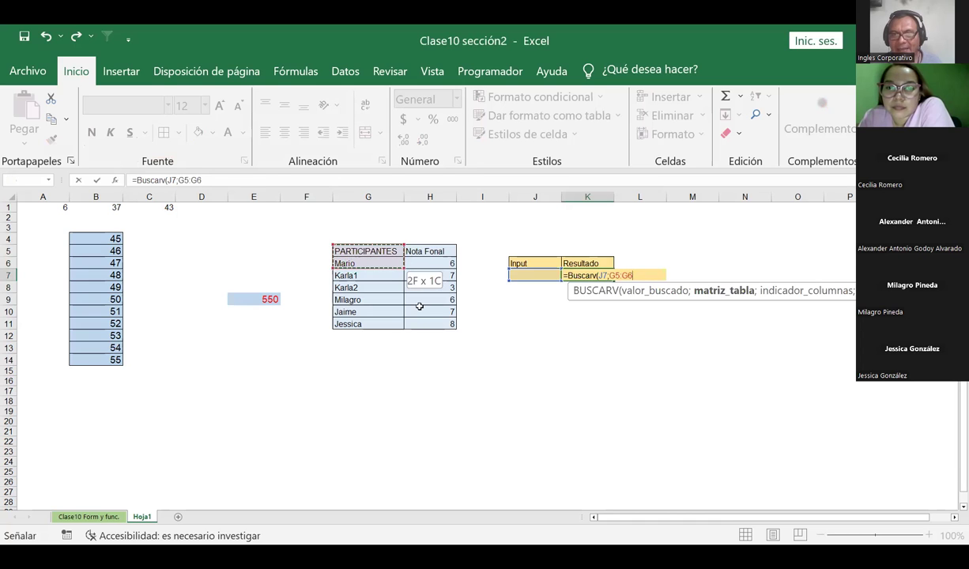
left_click_drag(419, 320, 407, 321)
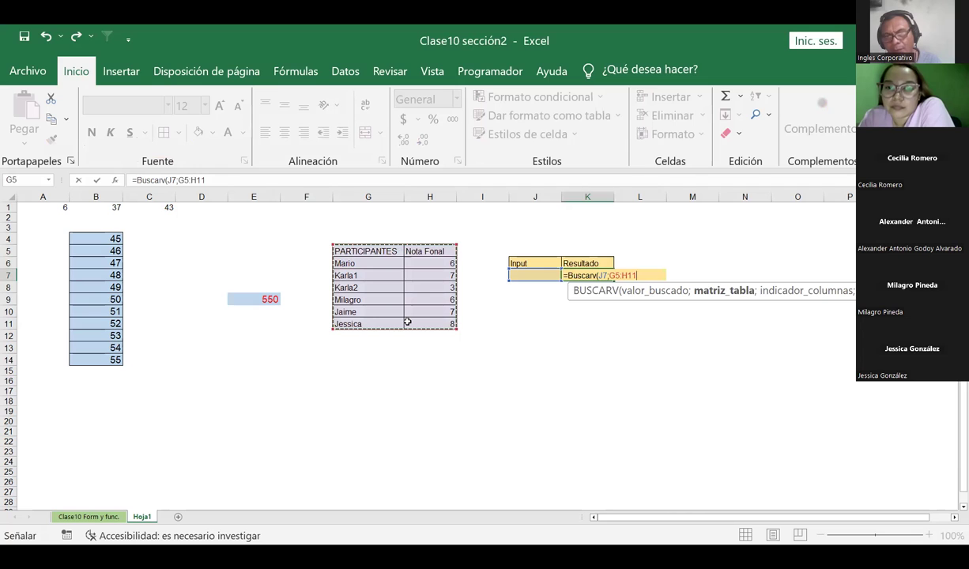
type(";2")
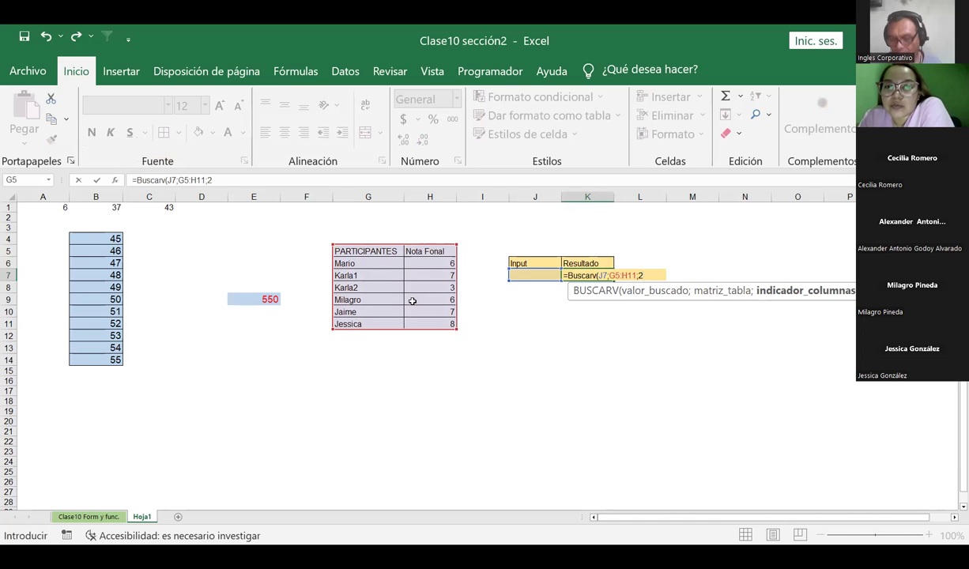
type(";")
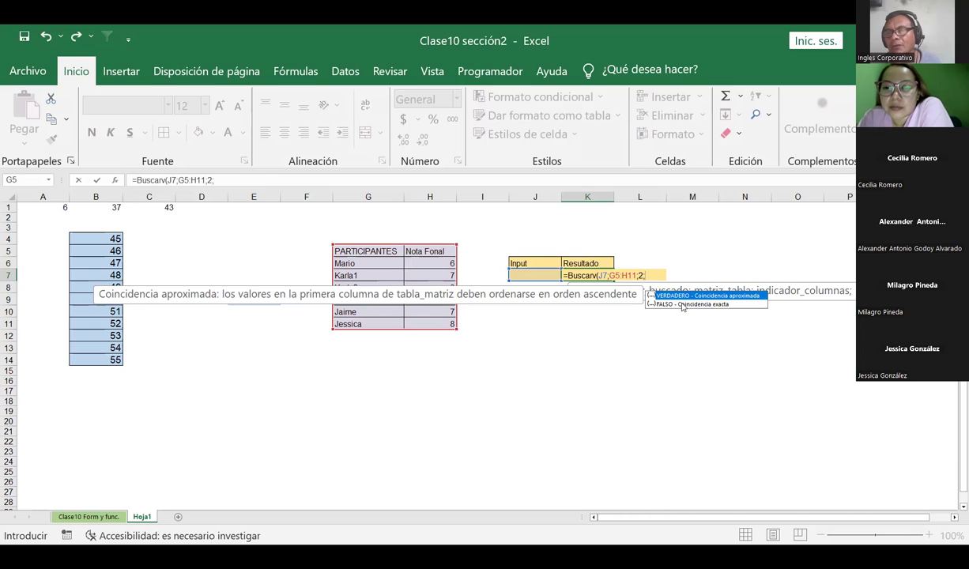
double_click(672, 304)
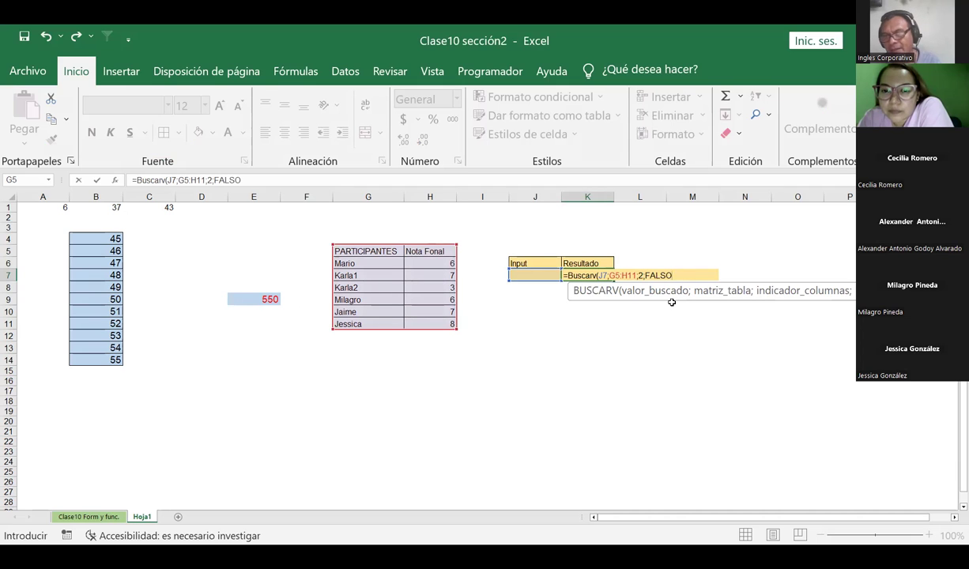
type(")")
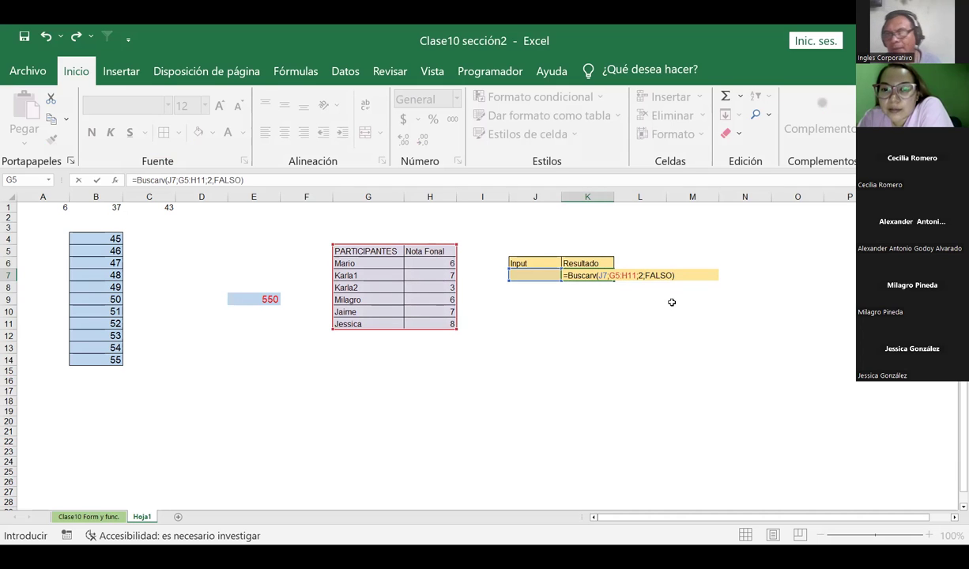
key("ctrl+Return")
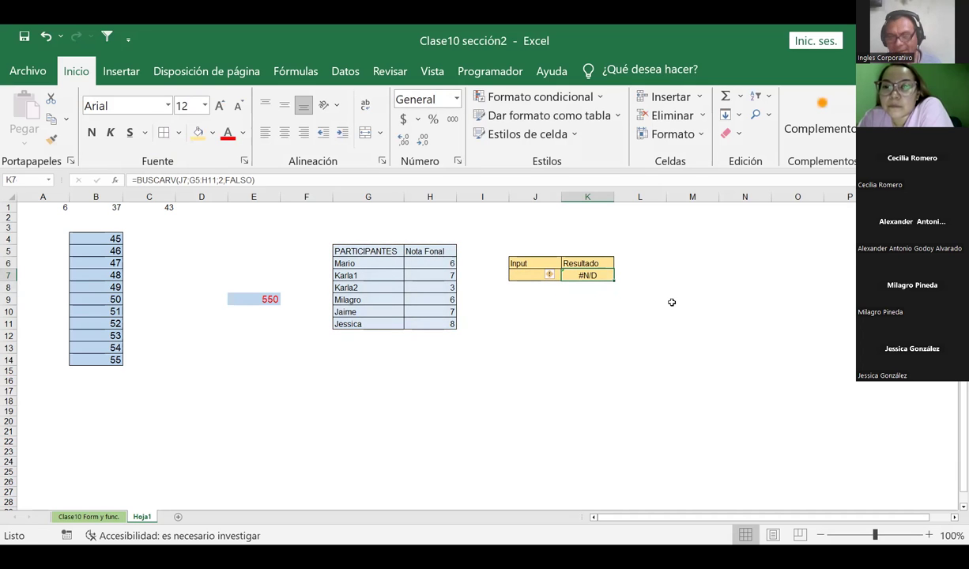
Test the J7 lookup with a participant's name, then with the number 2
key("Left")
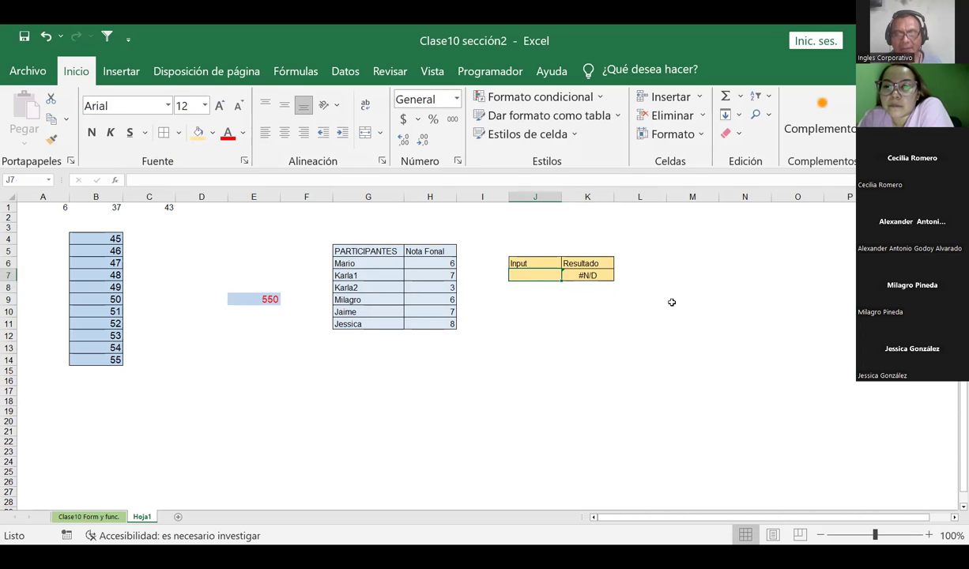
type("K")
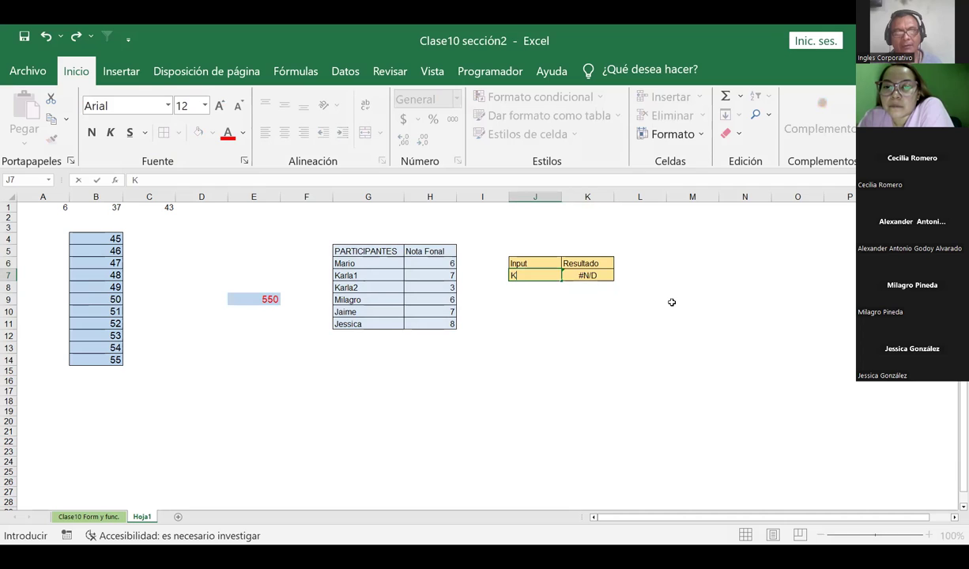
type("arla1")
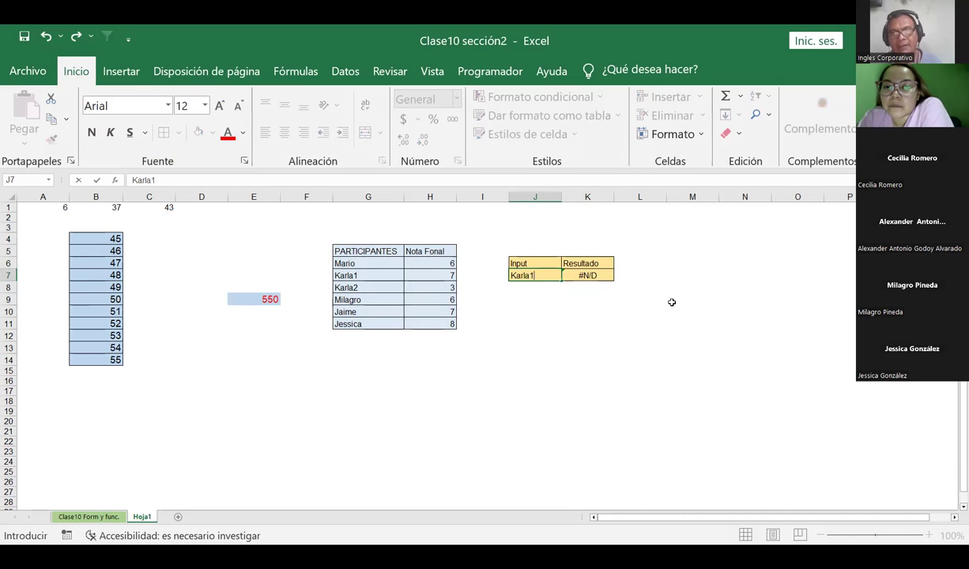
key("Return")
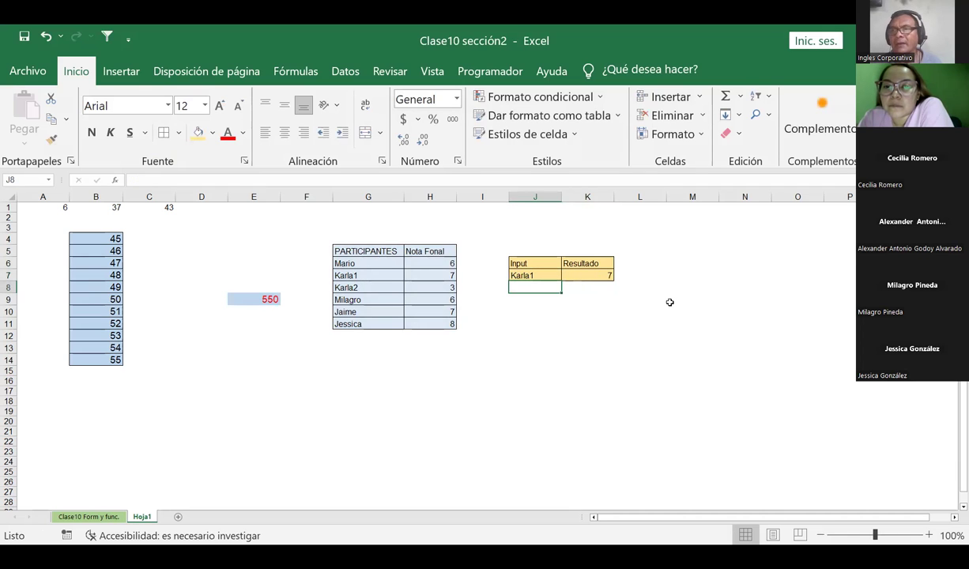
key("Up")
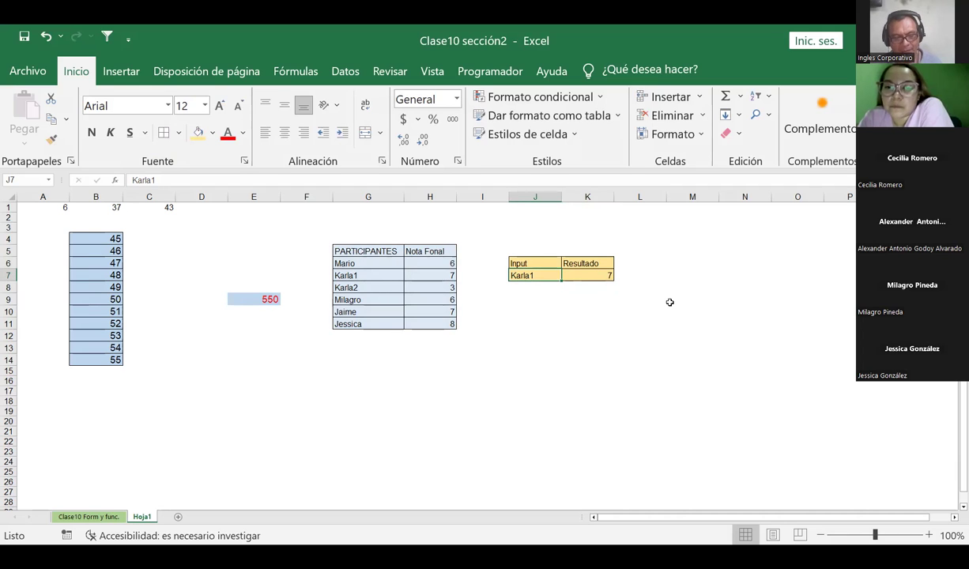
type("2")
key("Return")
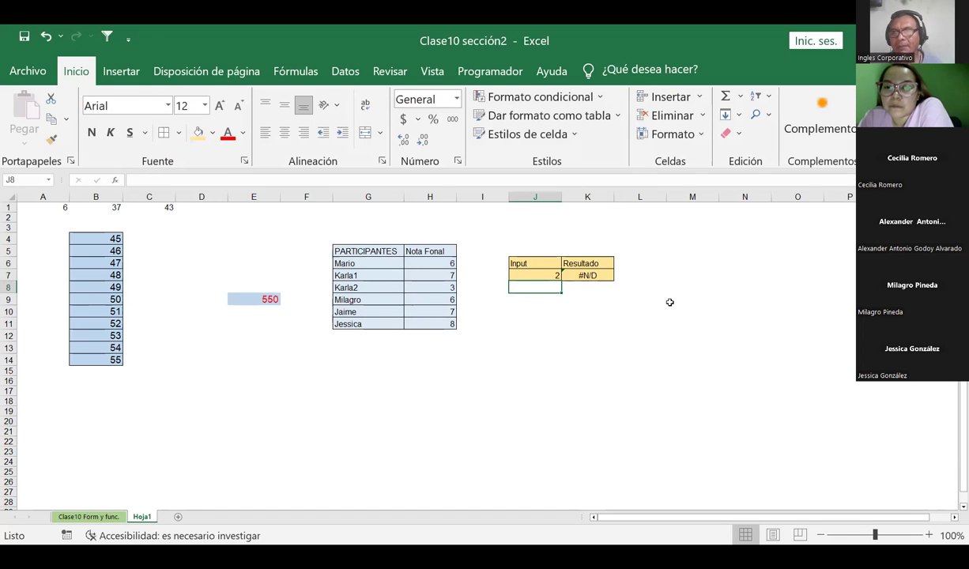
Enter two more participant names in J7; the first returns 8 and the last returns 6 in K7
key("Up")
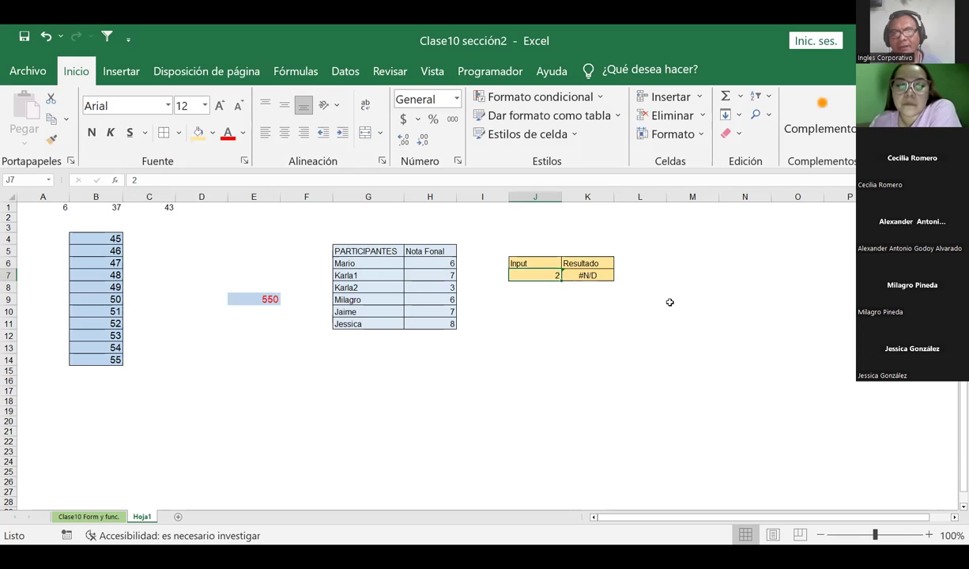
type("J")
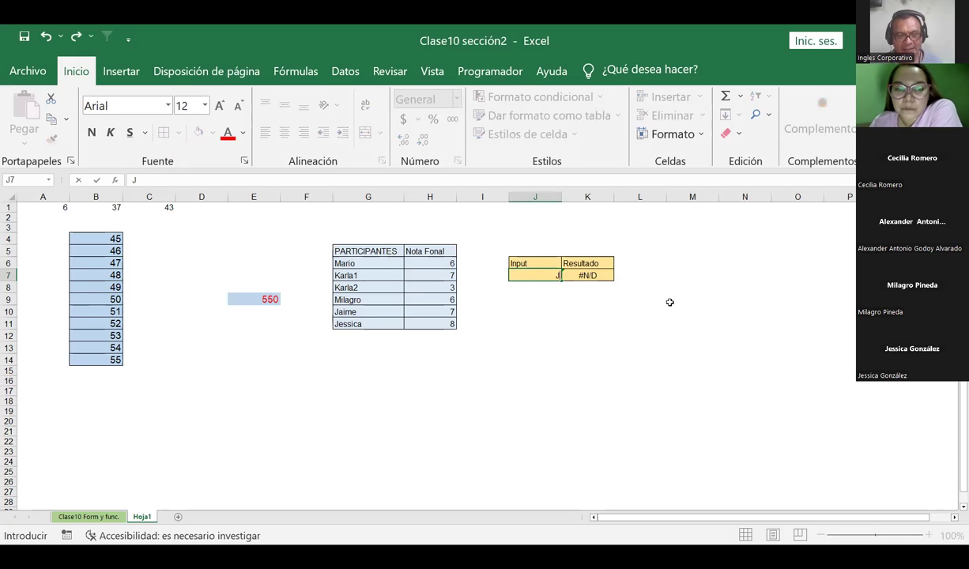
type("essica")
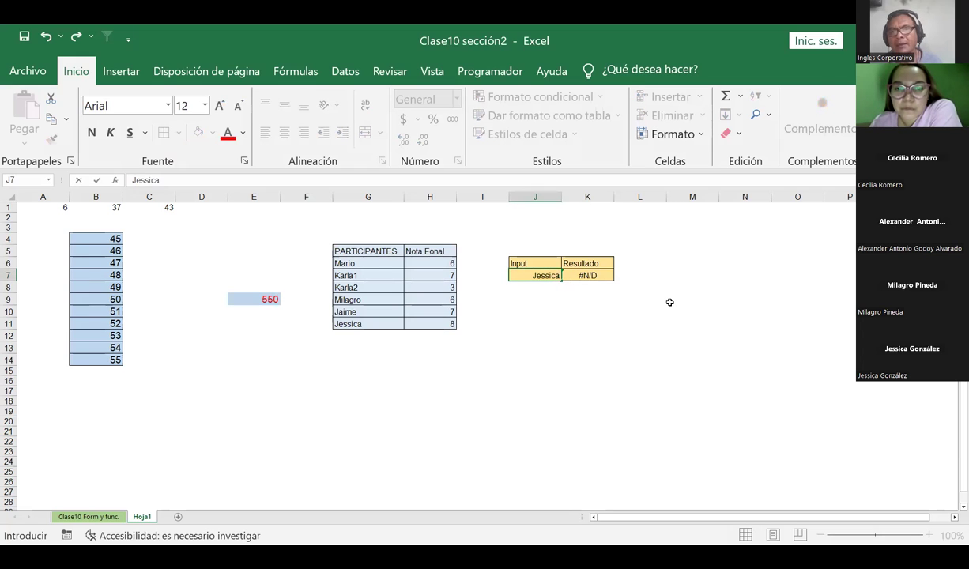
key("Return")
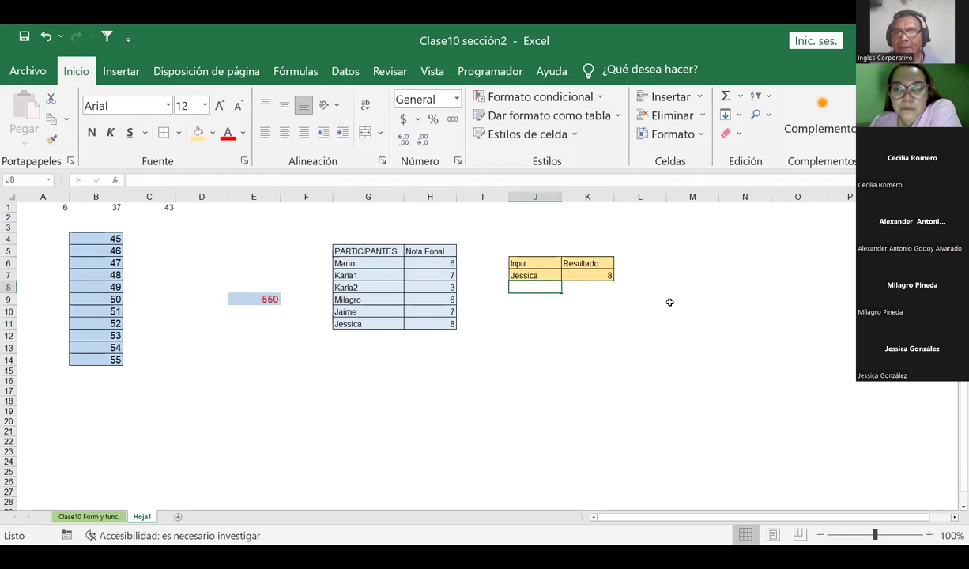
left_click(645, 251)
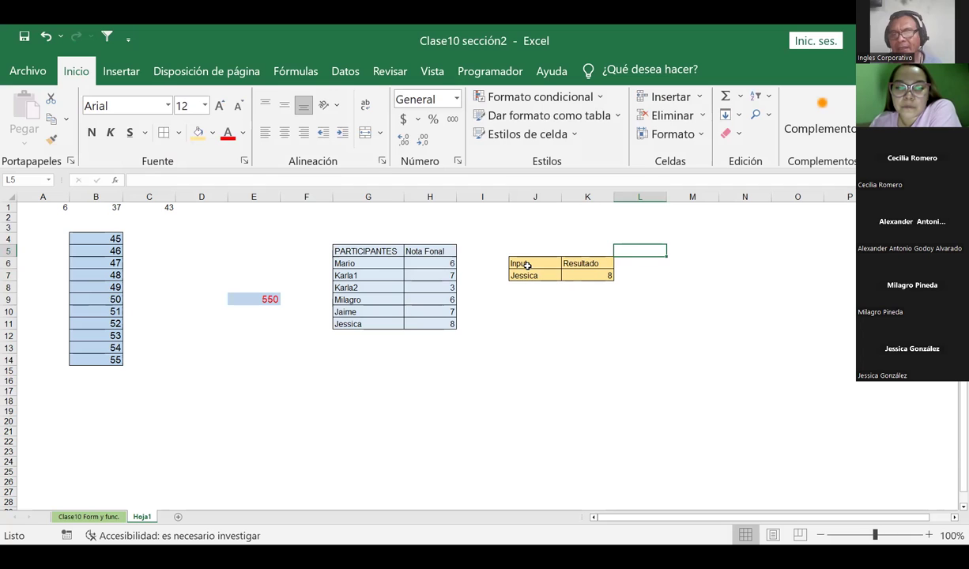
key("Down")
key("Left")
key("Left")
key("Down")
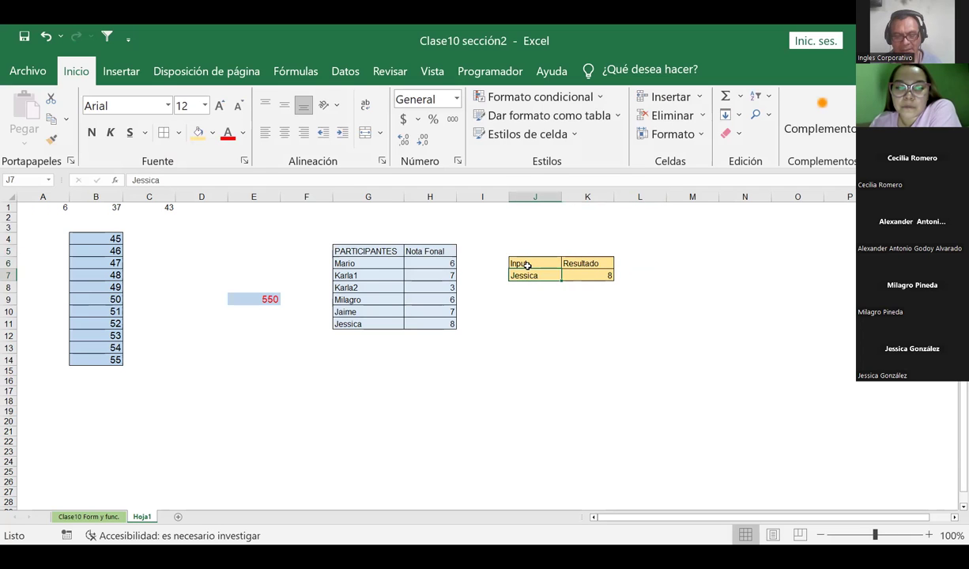
type("Mil")
type("ag")
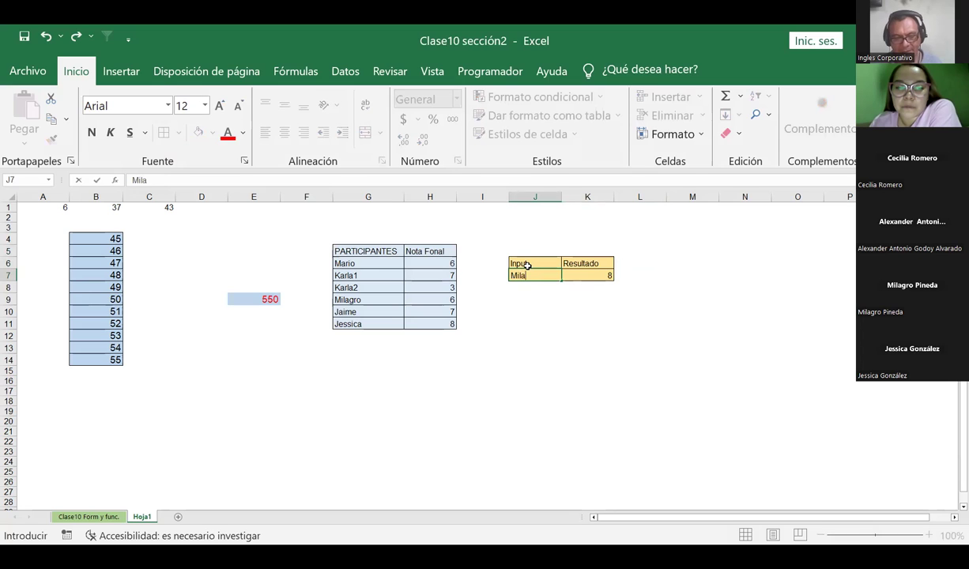
type("ro")
key("Return")
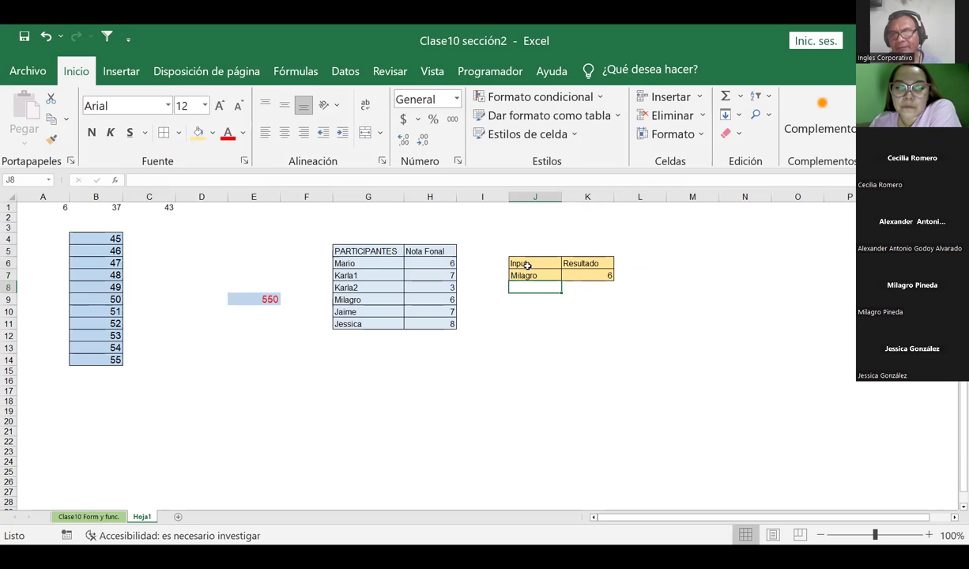
key("Up")
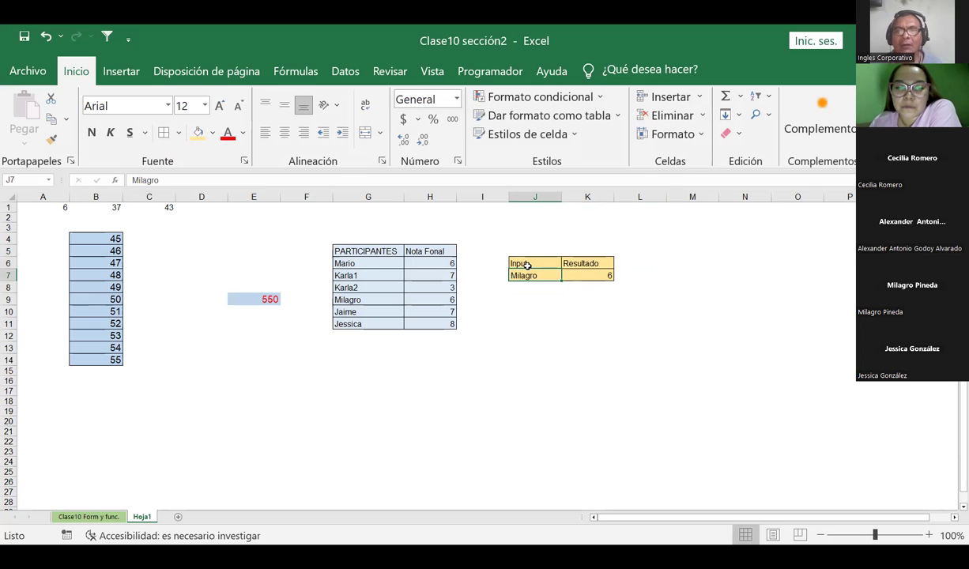
Copy the Input and Resultado headers from J6:K6 into J10:K10
left_click(522, 311)
left_click_drag(516, 264, 588, 265)
key("ctrl+c")
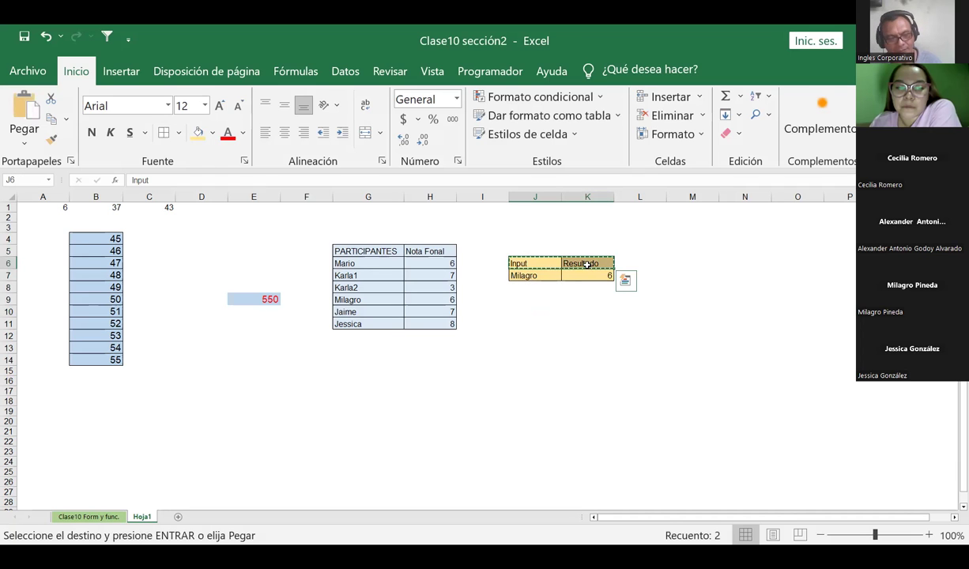
key("Escape")
key("ctrl+c")
left_click(520, 309)
key("ctrl+v")
Give the new block J10:K11 a blue fill
left_click(564, 338)
left_click_drag(530, 313, 585, 325)
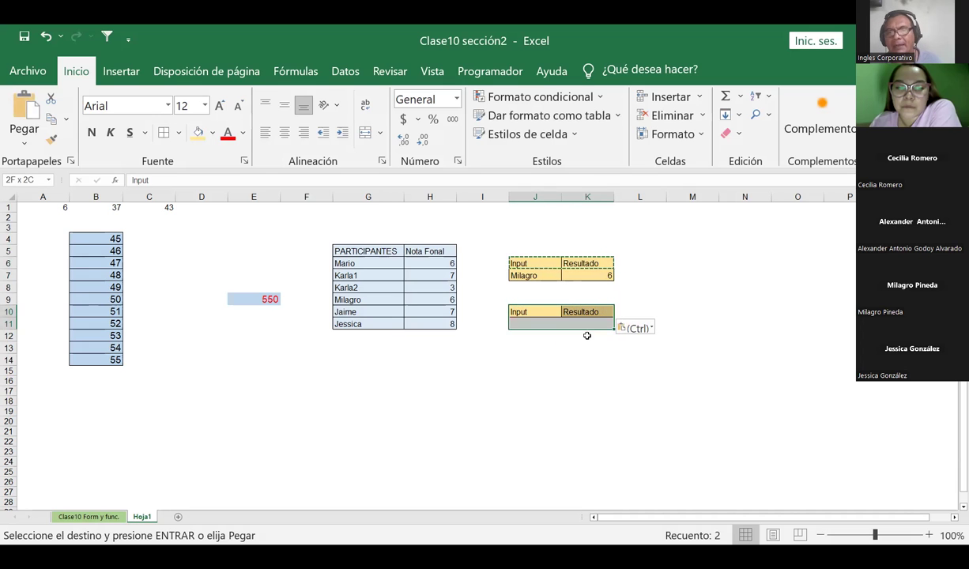
left_click(212, 133)
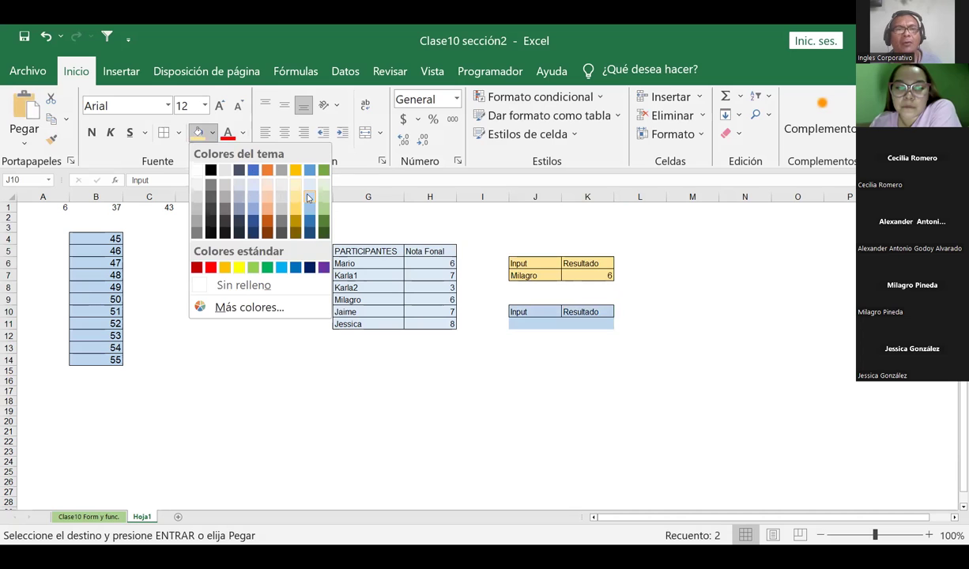
left_click(255, 212)
left_click(557, 381)
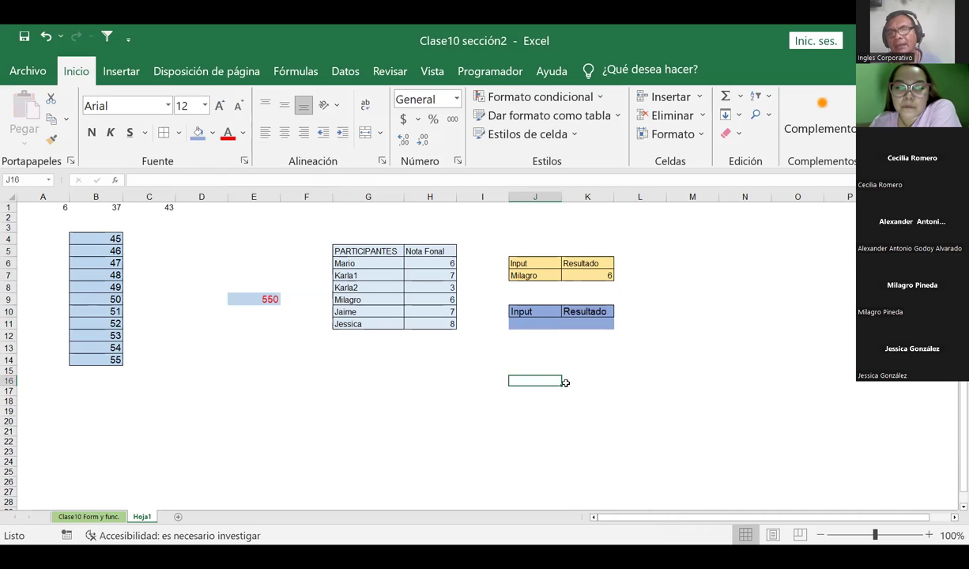
left_click(531, 324)
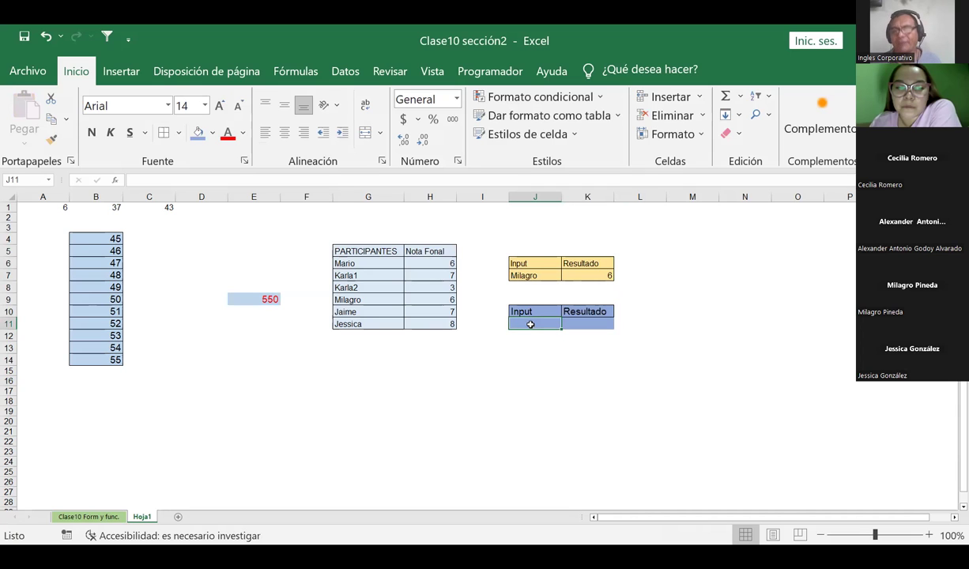
type("=")
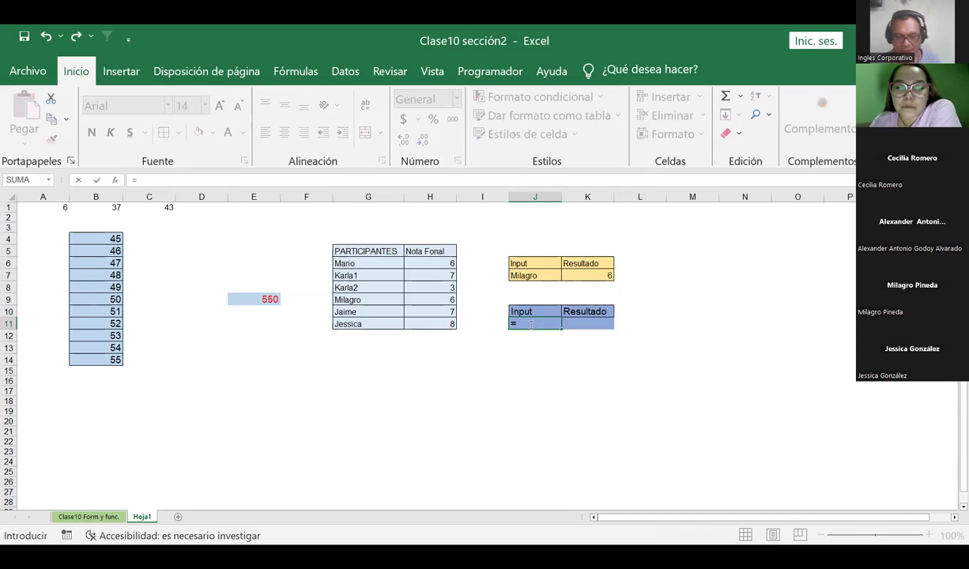
type("buscar")
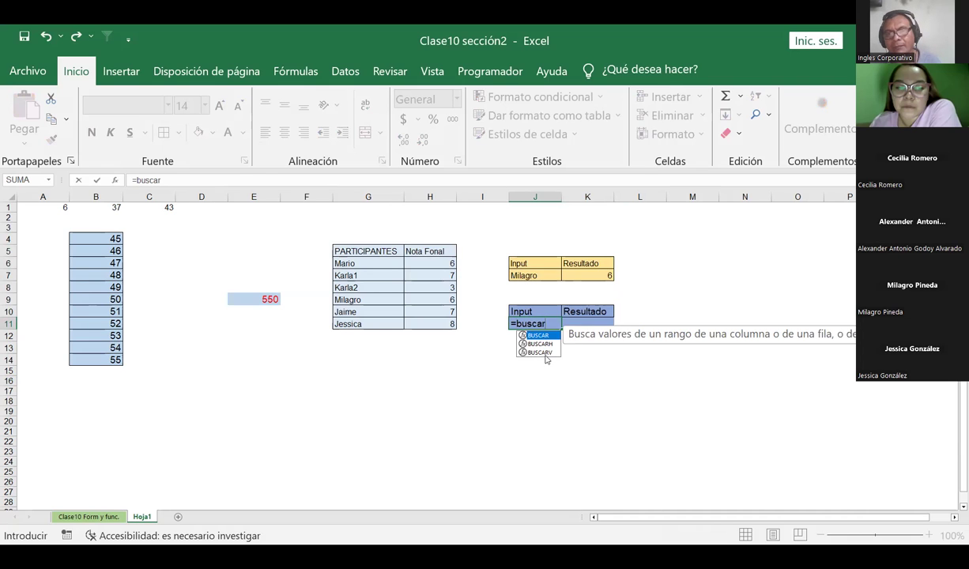
type("v")
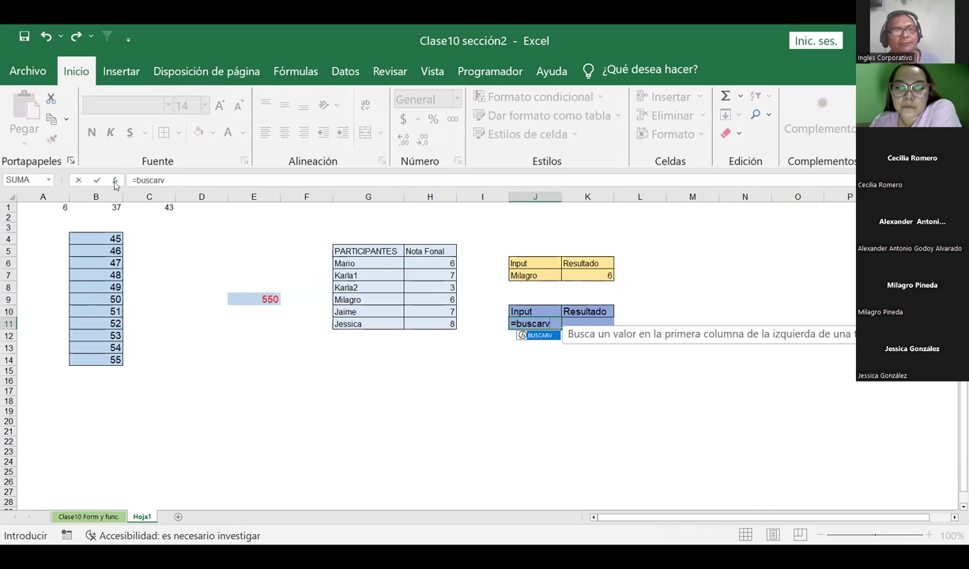
left_click(115, 181)
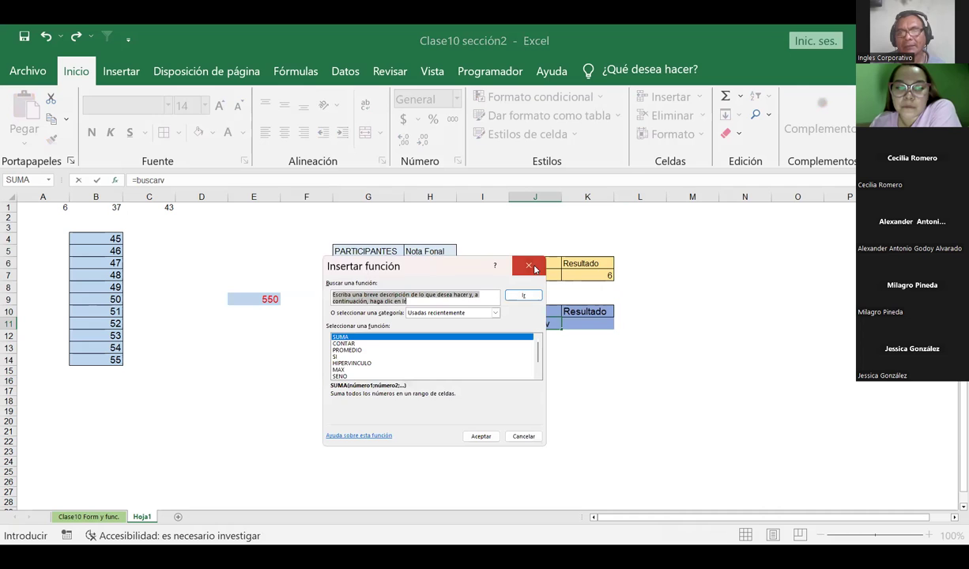
key("Escape")
type("=")
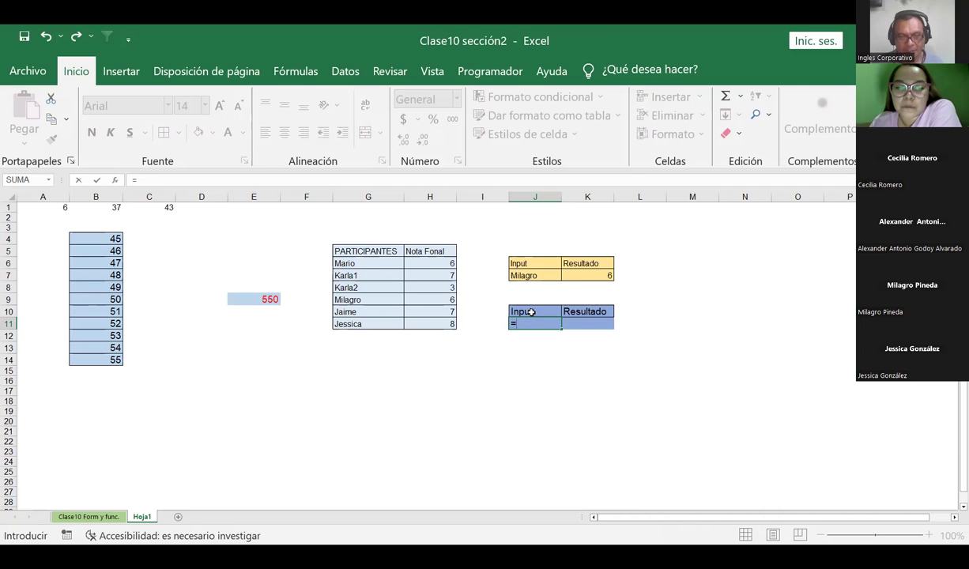
type("BUSCARV")
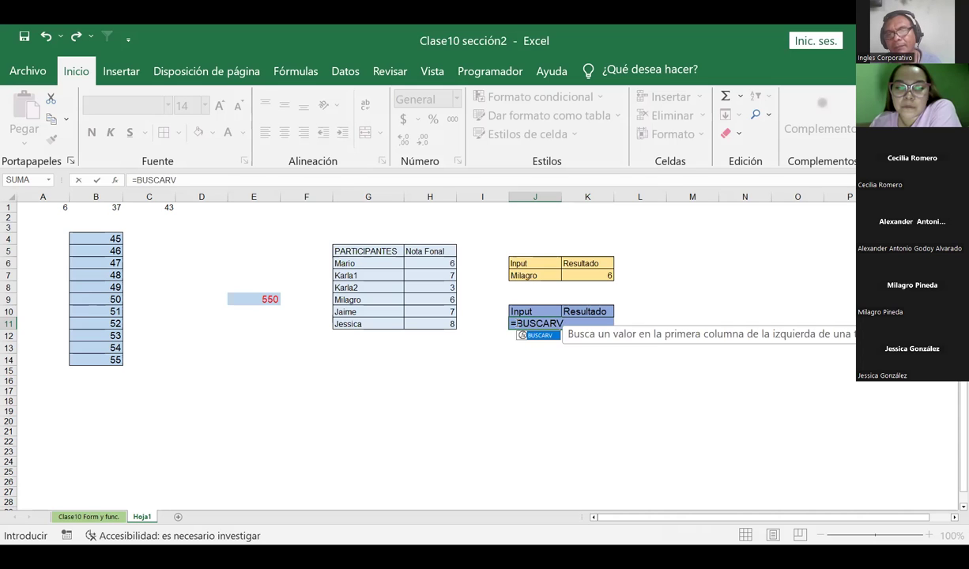
left_click(517, 323)
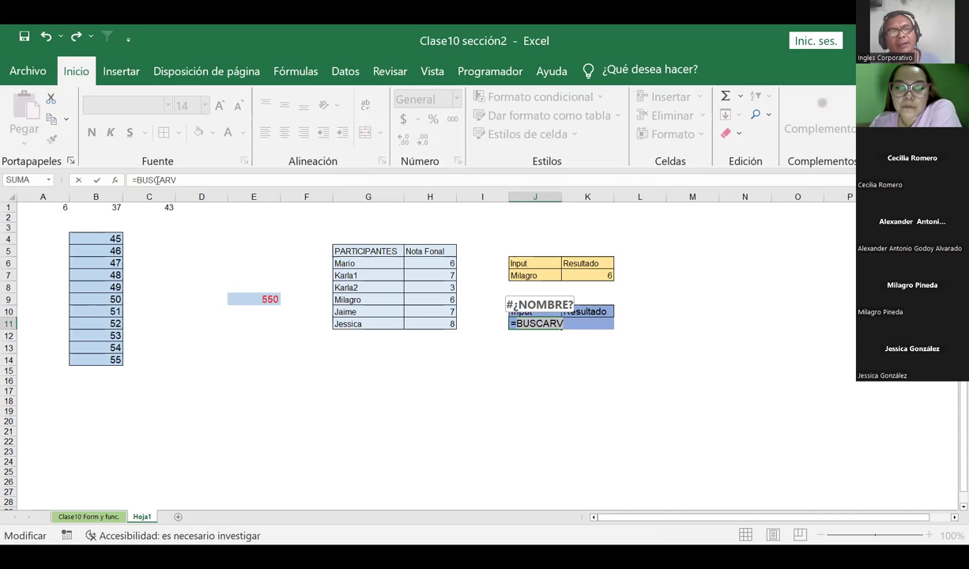
left_click(116, 181)
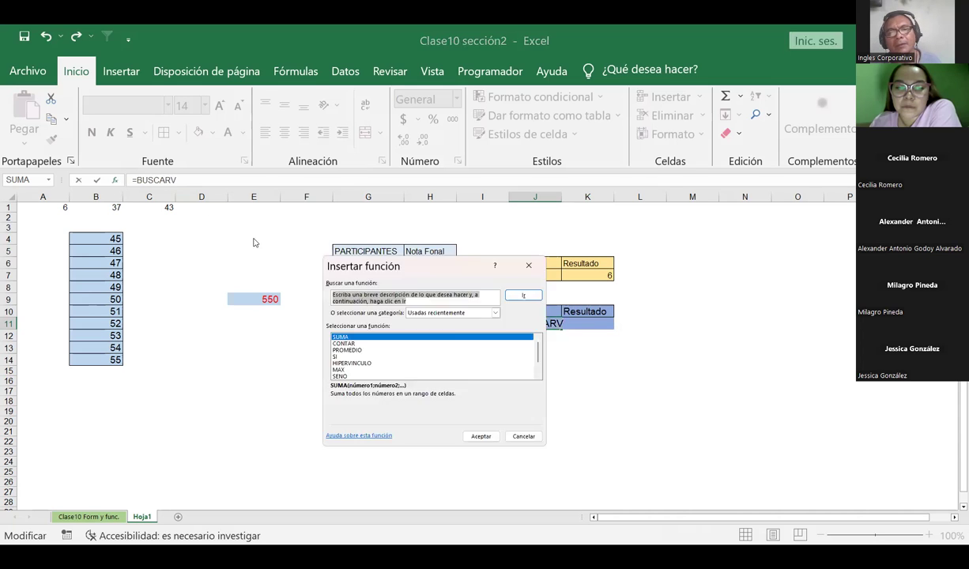
key("Escape")
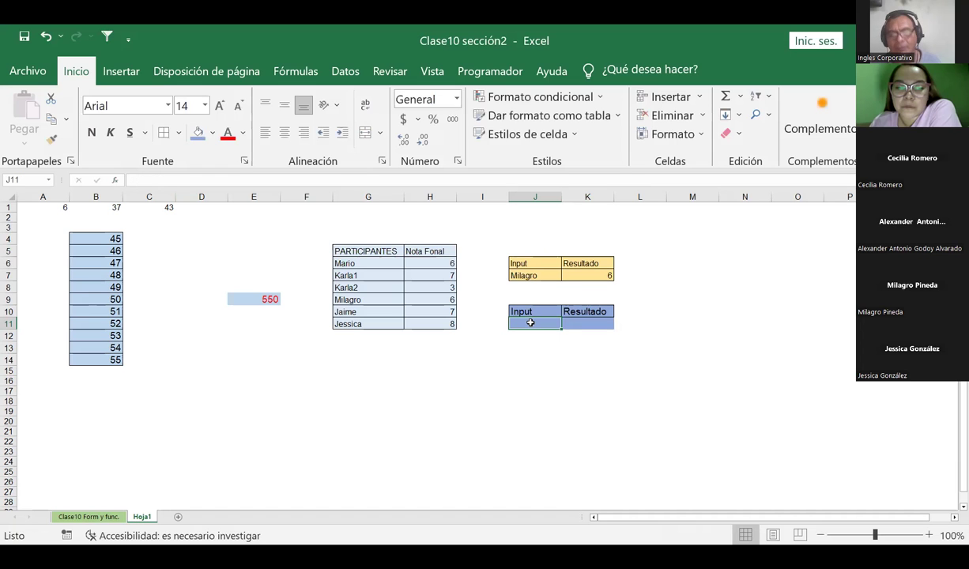
type("=")
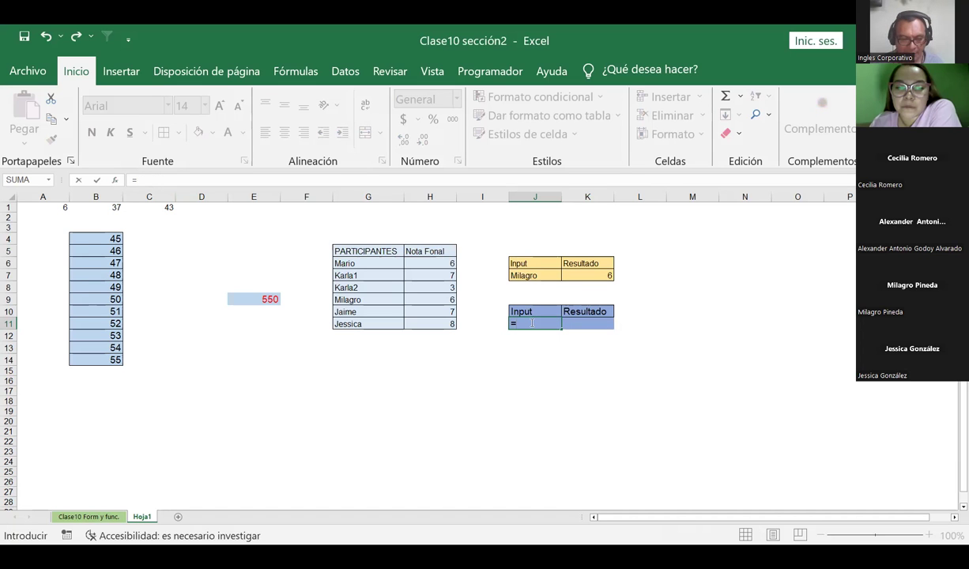
type("BUY")
key("BackSpace")
type("SCART")
key("BackSpace")
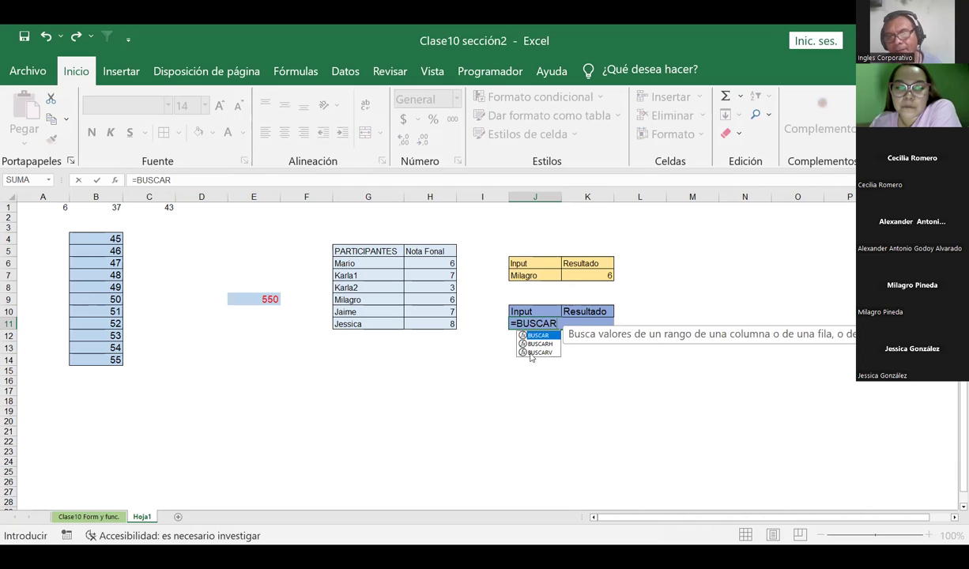
key("Tab")
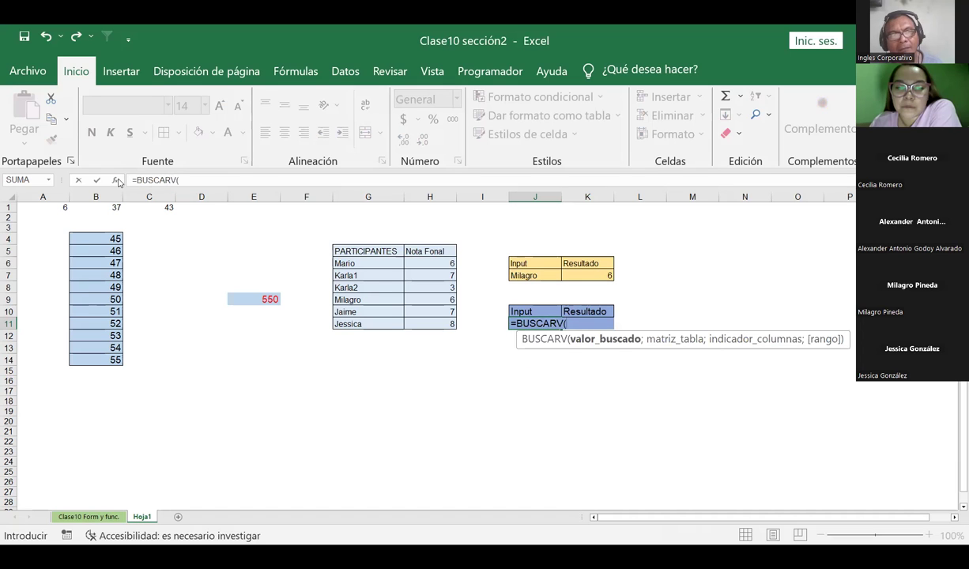
left_click(116, 179)
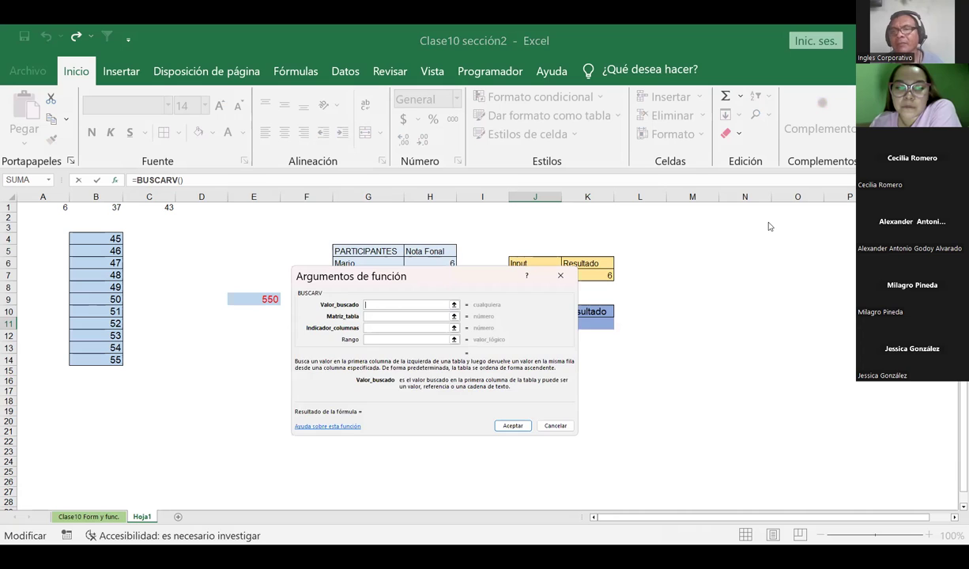
left_click_drag(771, 227, 739, 212)
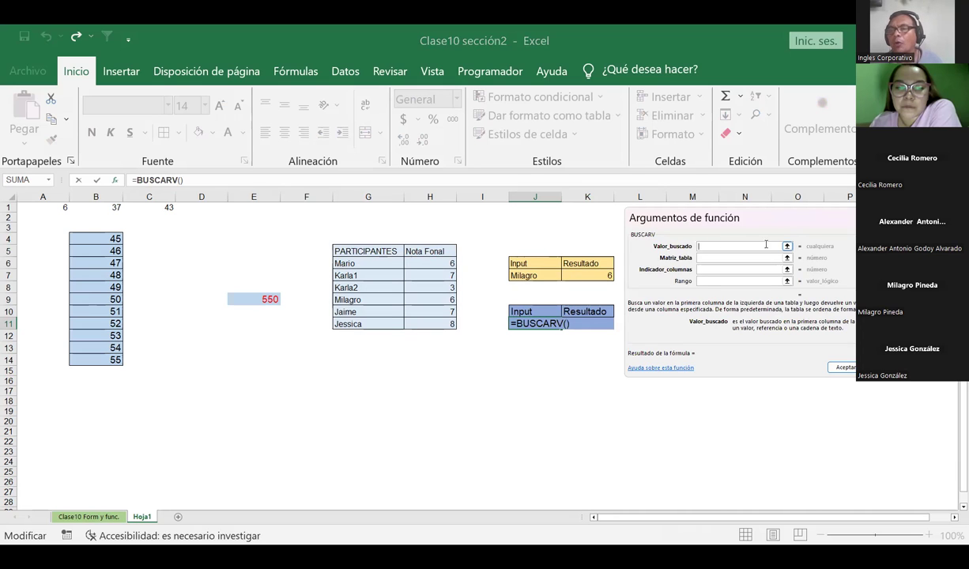
left_click(787, 247)
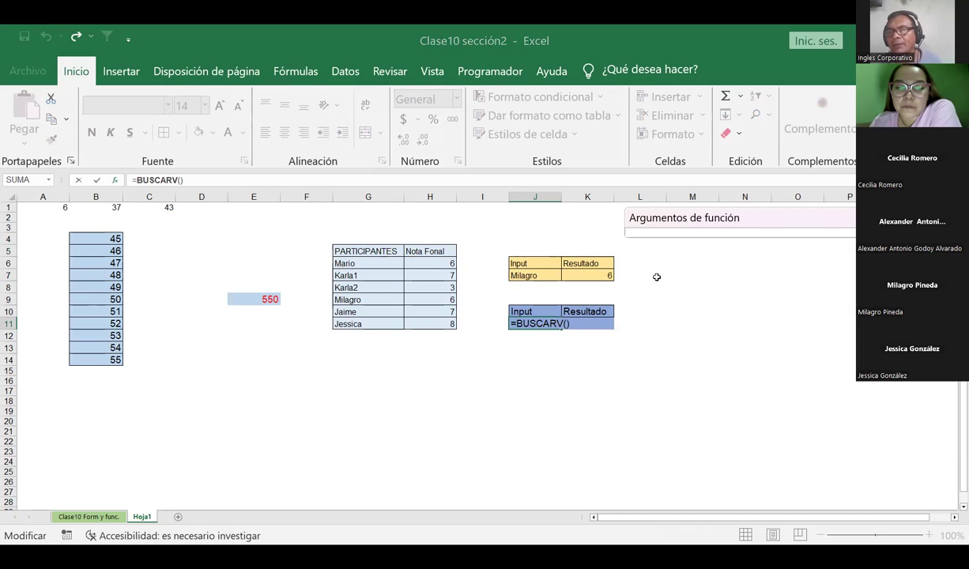
left_click(517, 323)
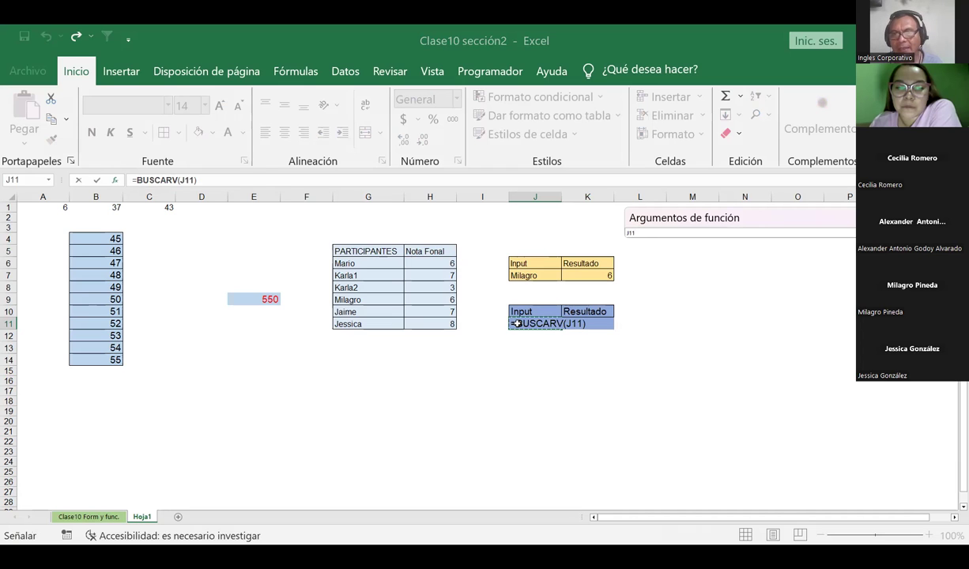
key("Return")
key("Escape")
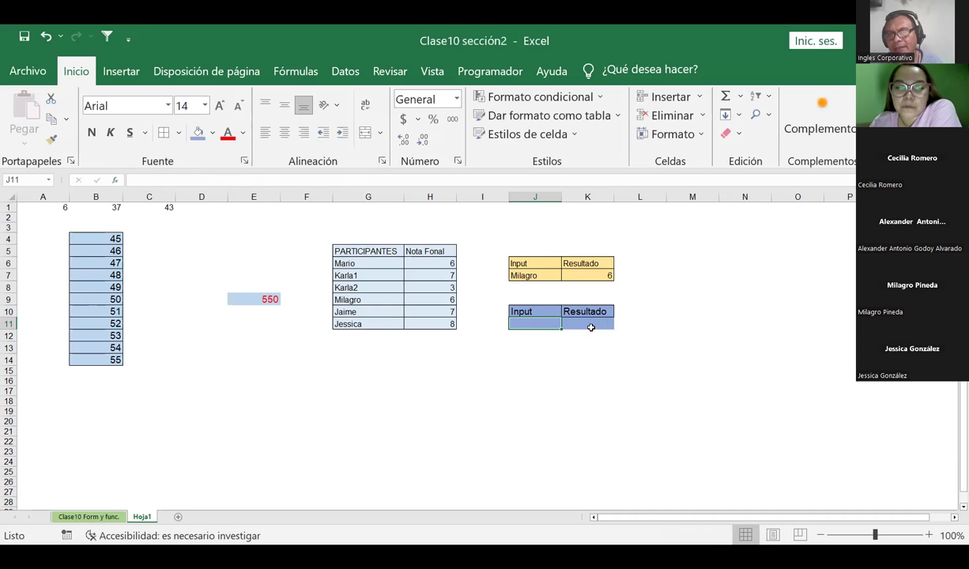
left_click(591, 328)
Start =BUSCARV in K11 with J11 as the lookup value
type("=")
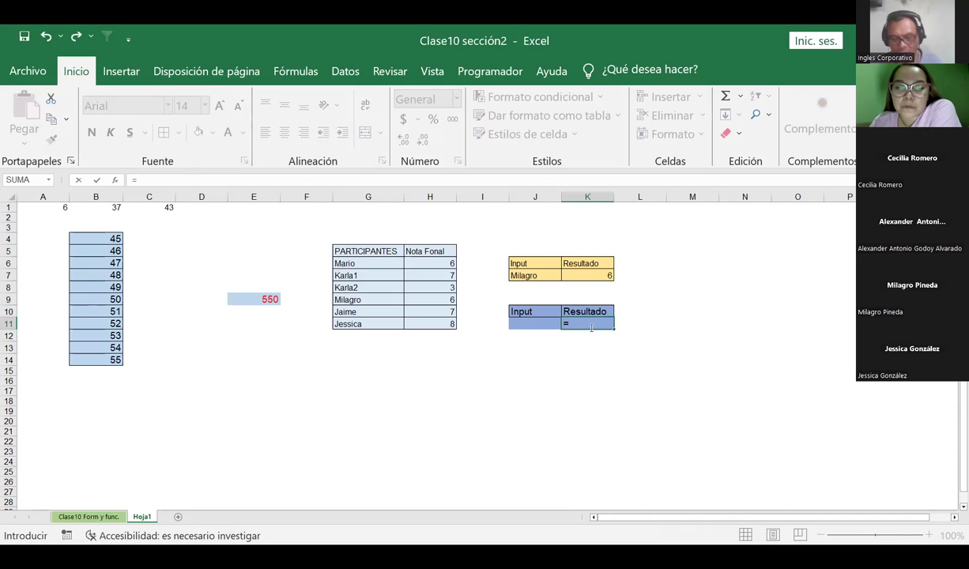
type("BUSCARV")
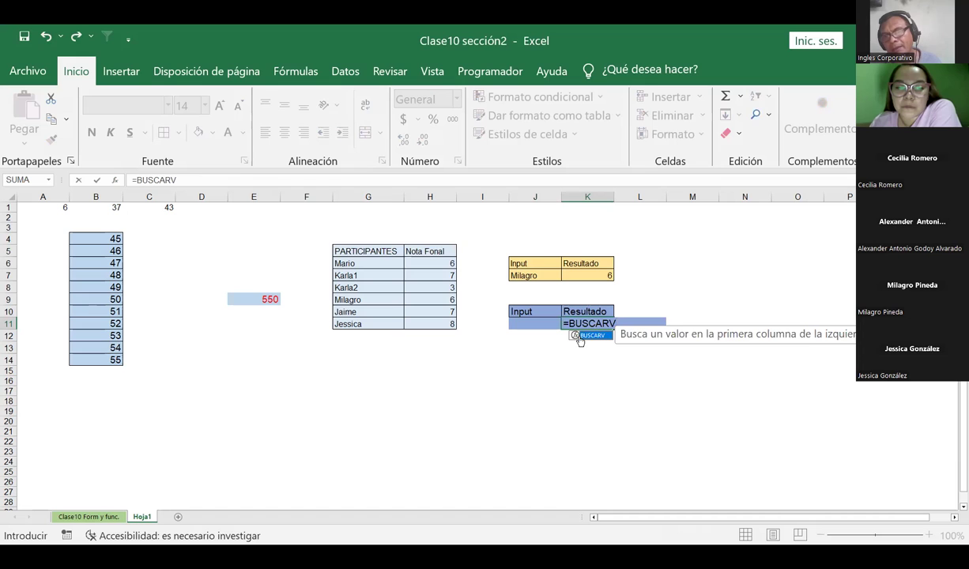
type("(")
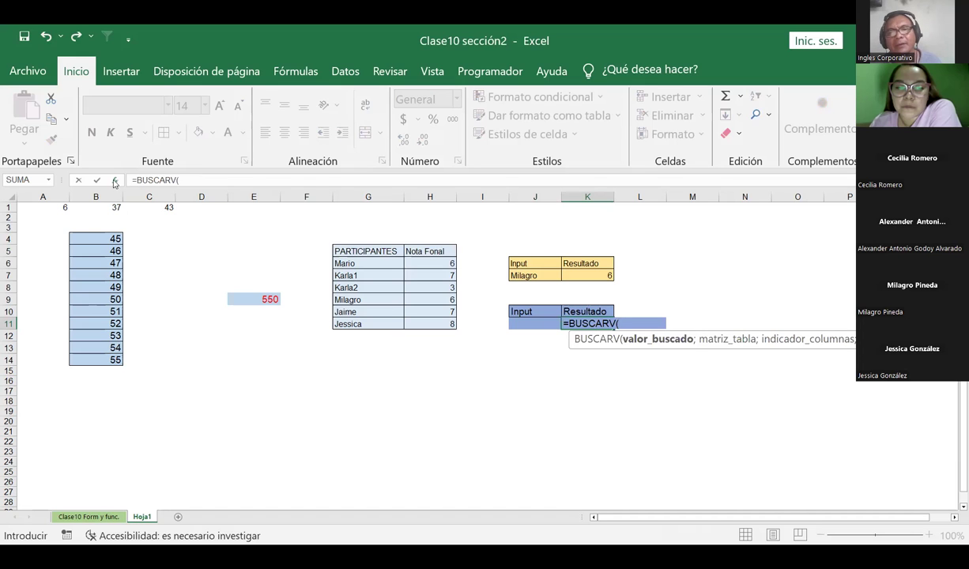
left_click(115, 181)
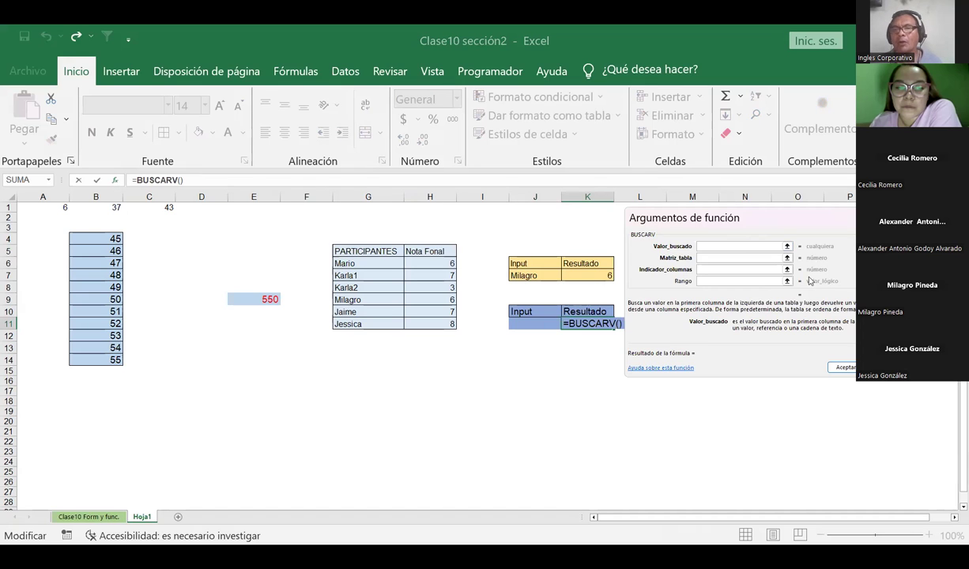
left_click(524, 322)
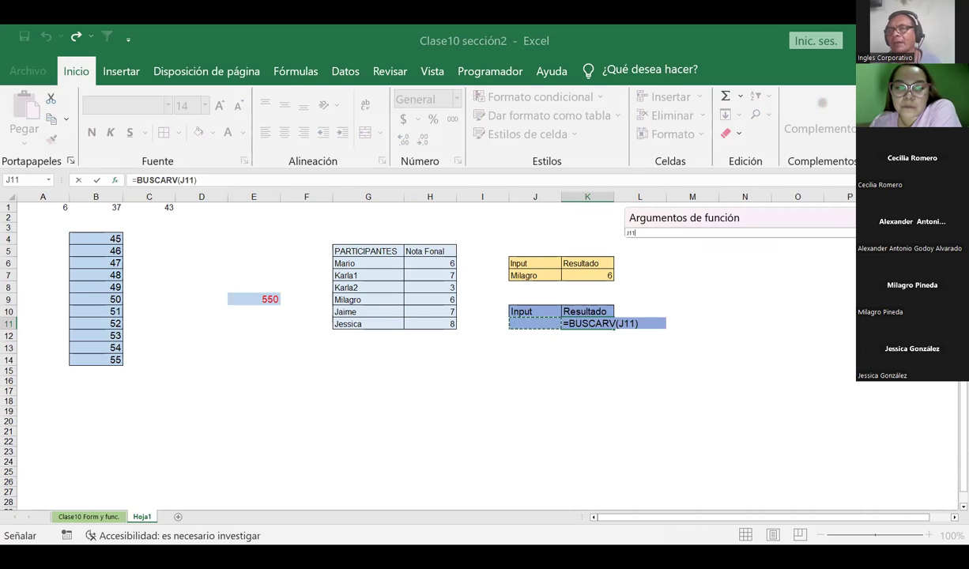
key("Return")
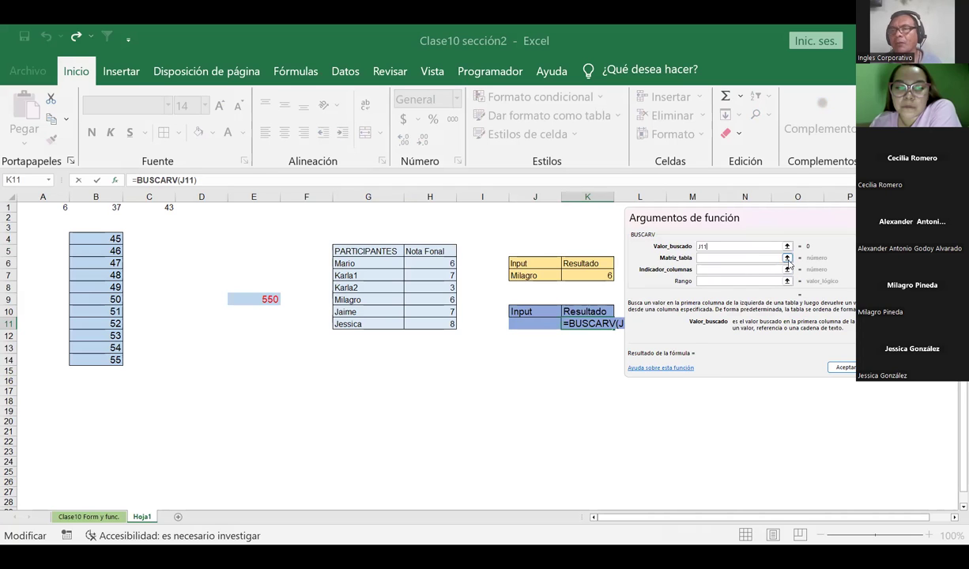
Complete the BUSCARV arguments: table G5:H11, column 2, exact match 0
left_click(787, 258)
mouse_move(339, 252)
left_mouse_down()
mouse_move(403, 263)
mouse_move(429, 319)
left_mouse_up()
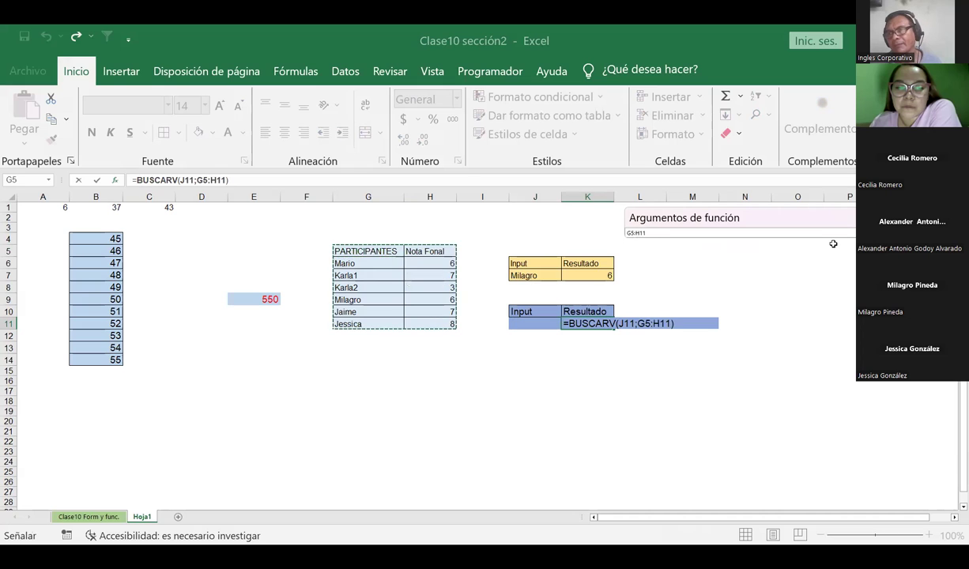
left_click(840, 233)
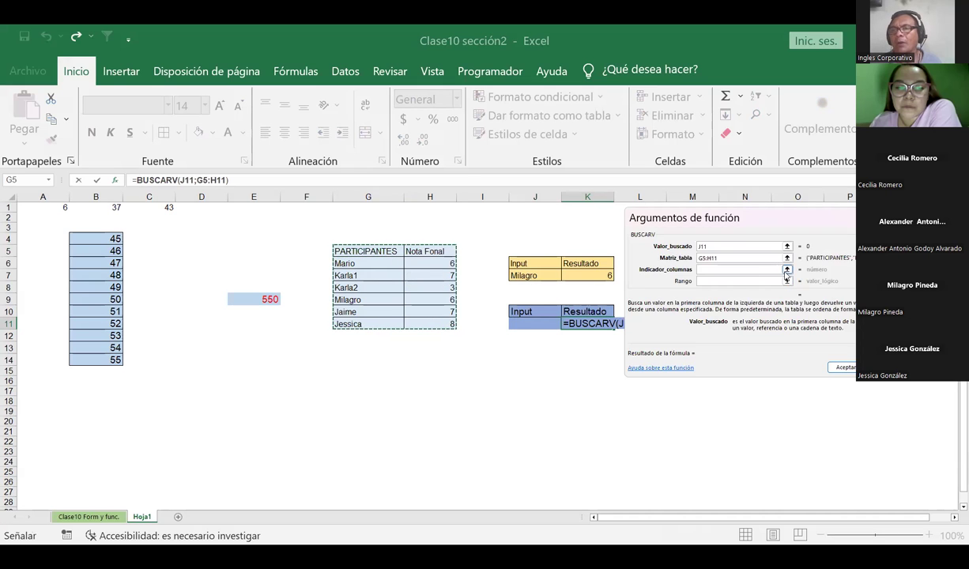
left_click(786, 274)
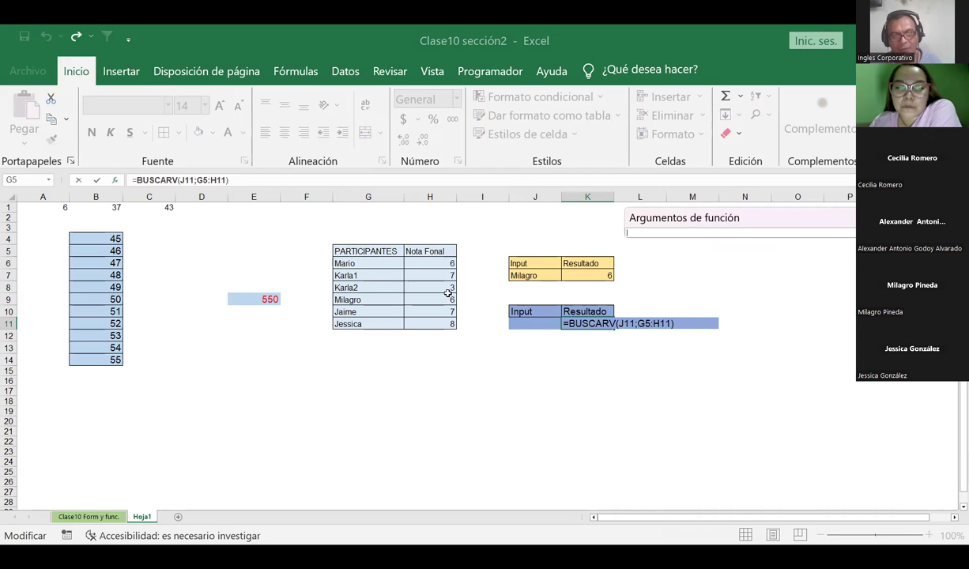
type(";2")
left_click(842, 234)
left_click(723, 282)
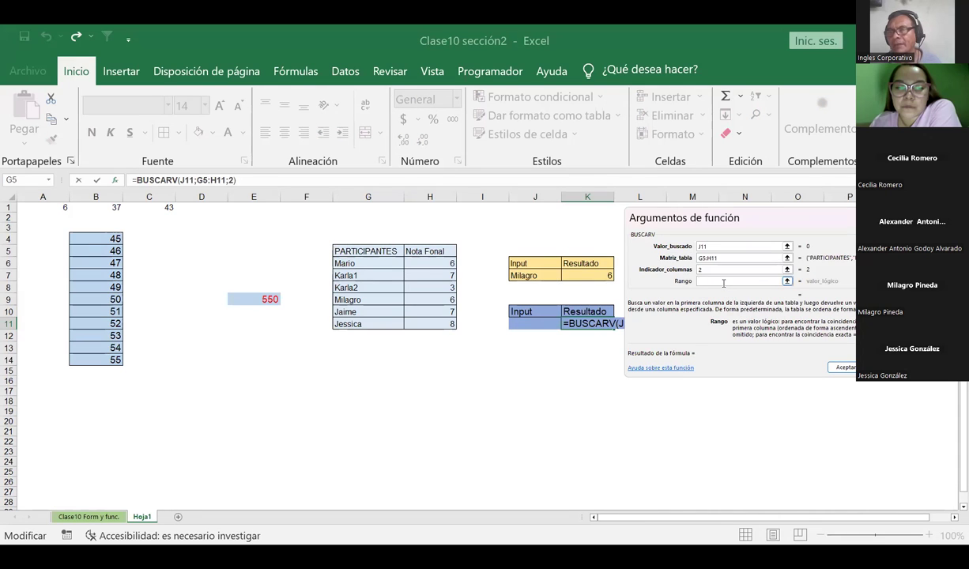
type("0")
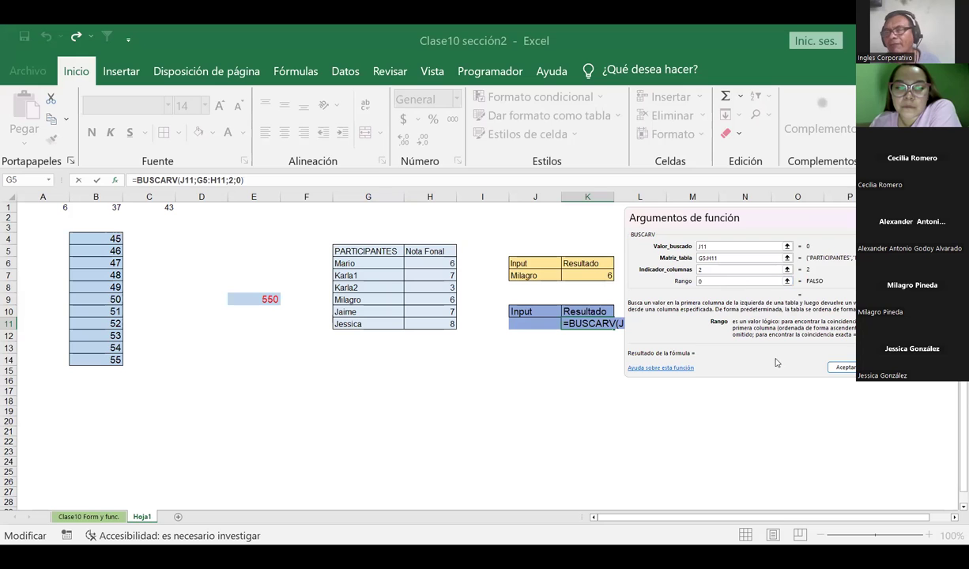
left_click(849, 367)
left_click(587, 389)
Dismiss K11's #N/D error options and enter a participant's name in J11, returning grade 7
left_click(555, 323)
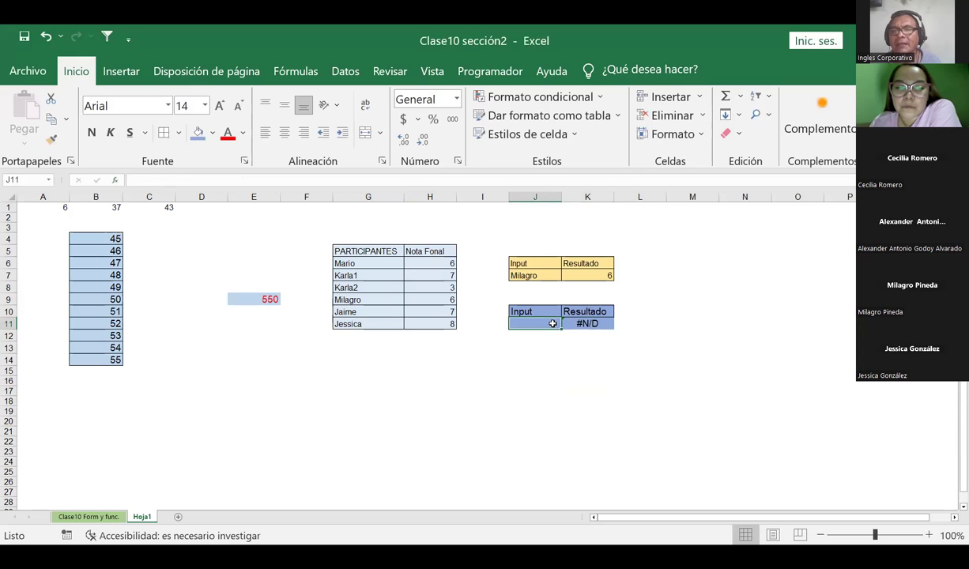
left_click(565, 323)
left_click(556, 325)
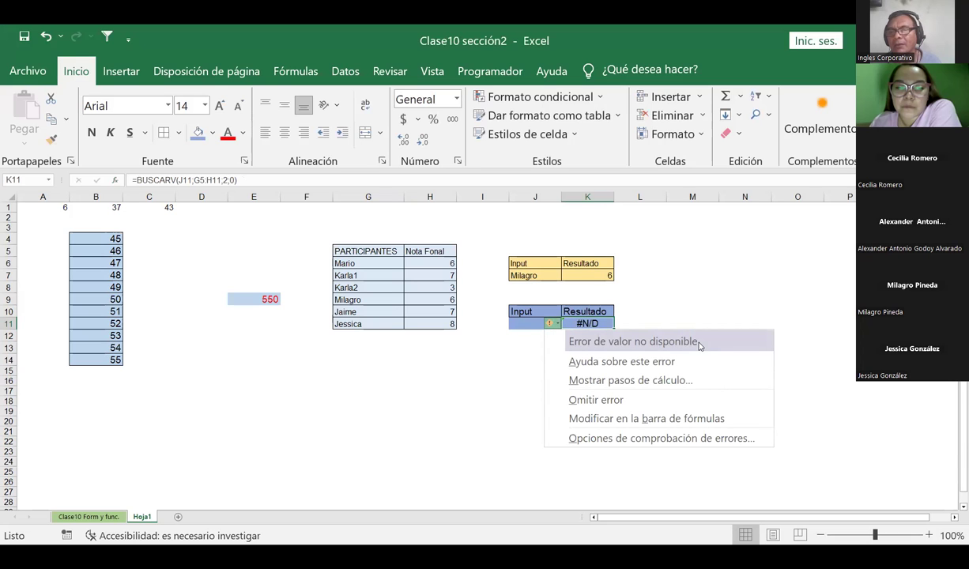
left_click(743, 275)
left_click(533, 324)
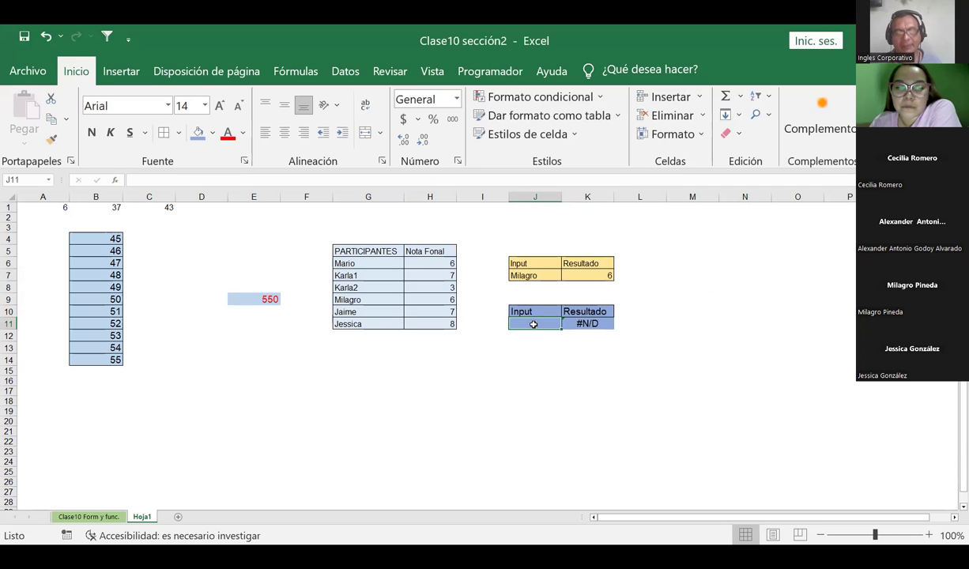
type("jAIME")
key("BackSpace")
key("BackSpace")
key("BackSpace")
key("BackSpace")
key("BackSpace")
type("Jaime")
key("Return")
left_click(534, 324)
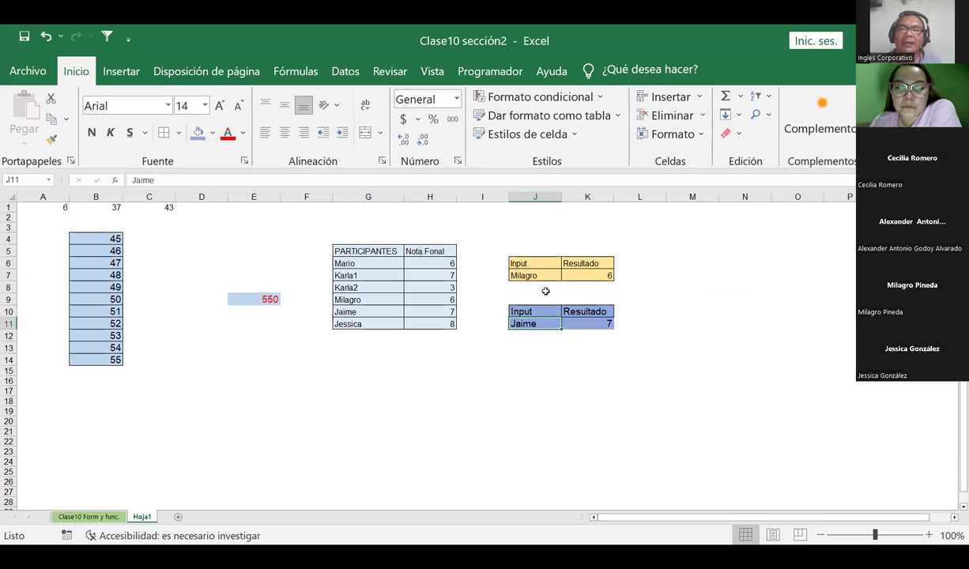
left_click(599, 275)
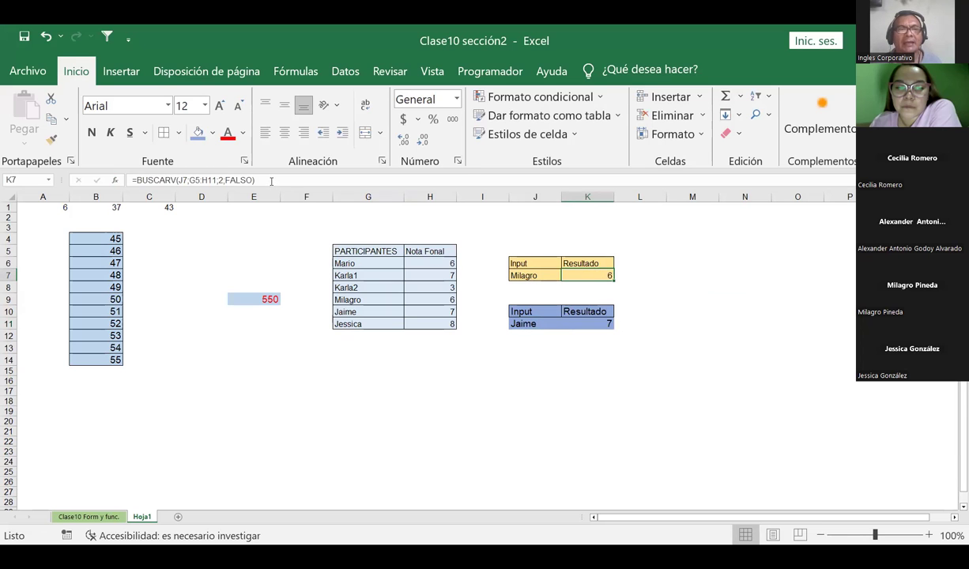
key("F2")
left_click(743, 450)
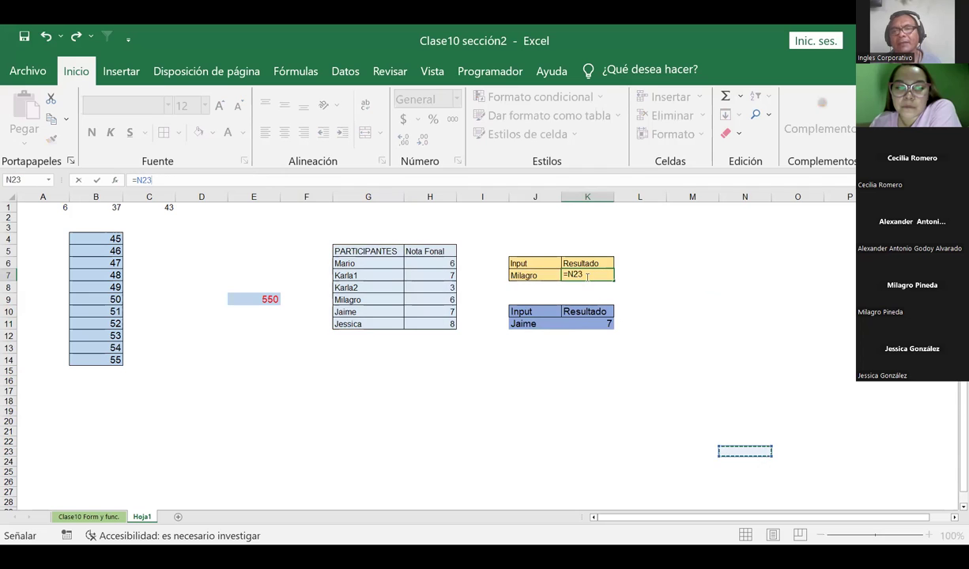
key("Escape")
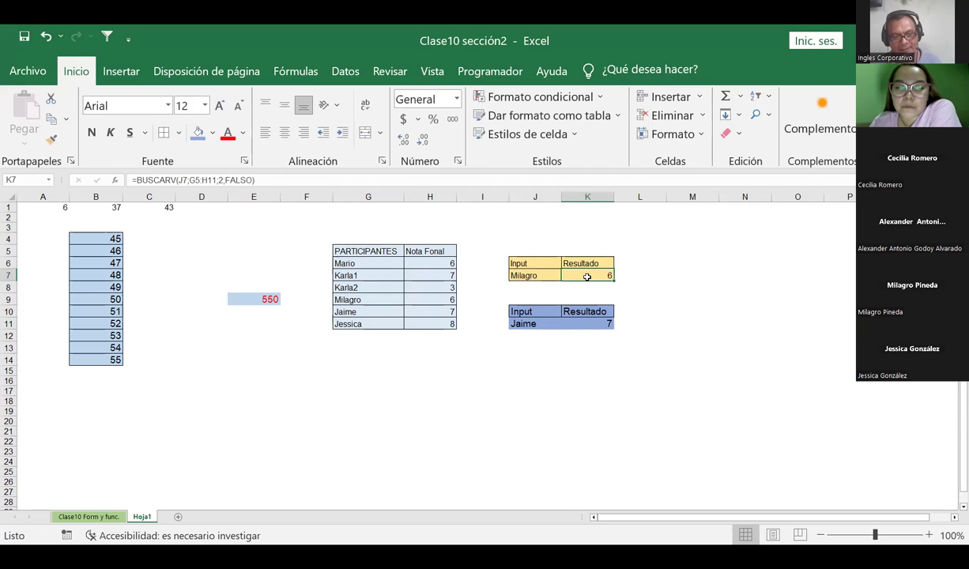
double_click(587, 276)
key("Escape")
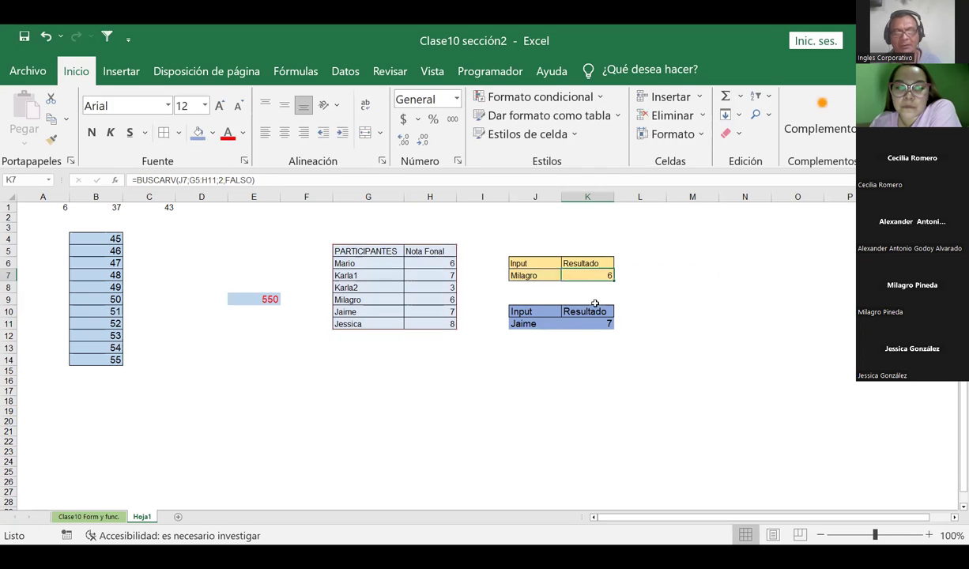
double_click(593, 325)
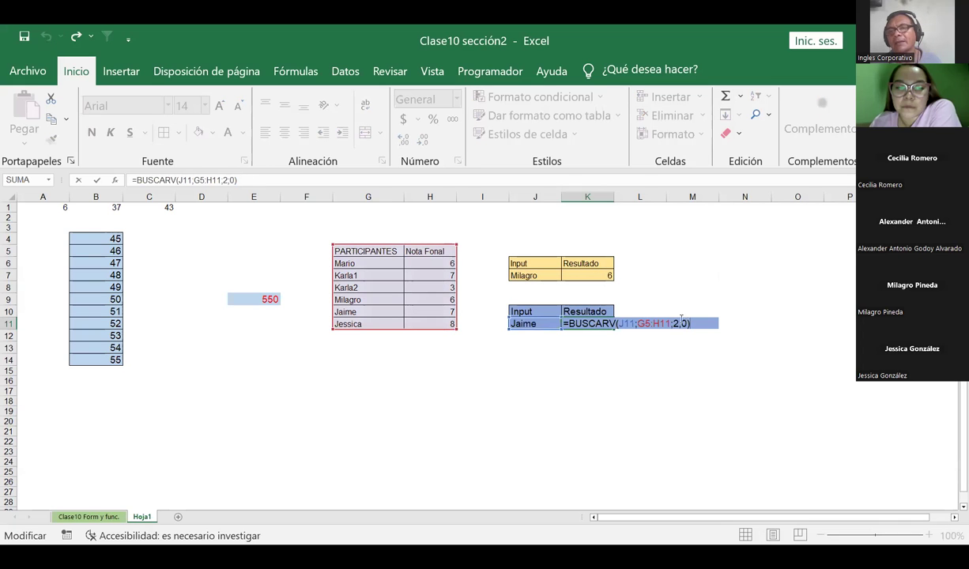
left_click(587, 275)
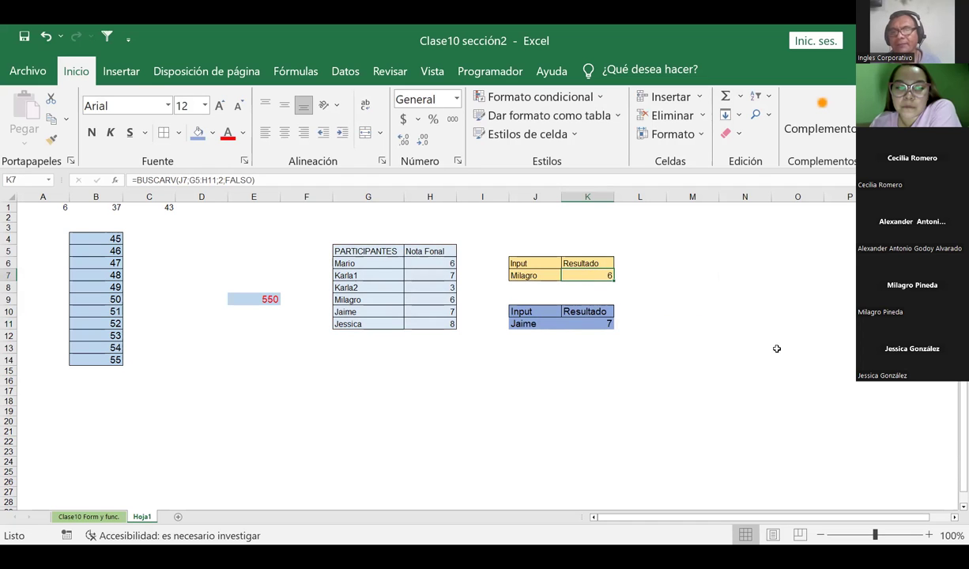
left_click(313, 380)
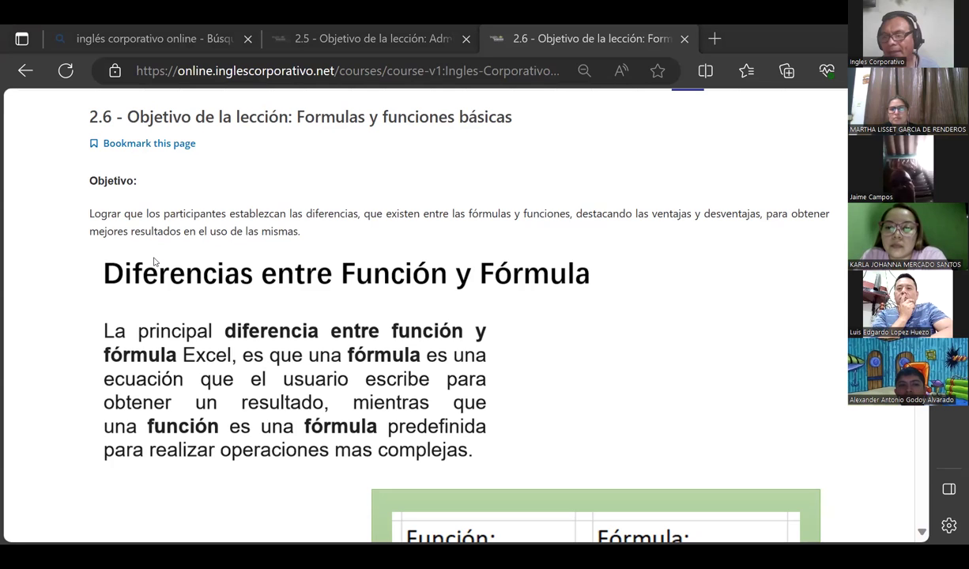
Check the H6:H11 grades and insert a PROMEDIO function into H13
key("alt+Tab")
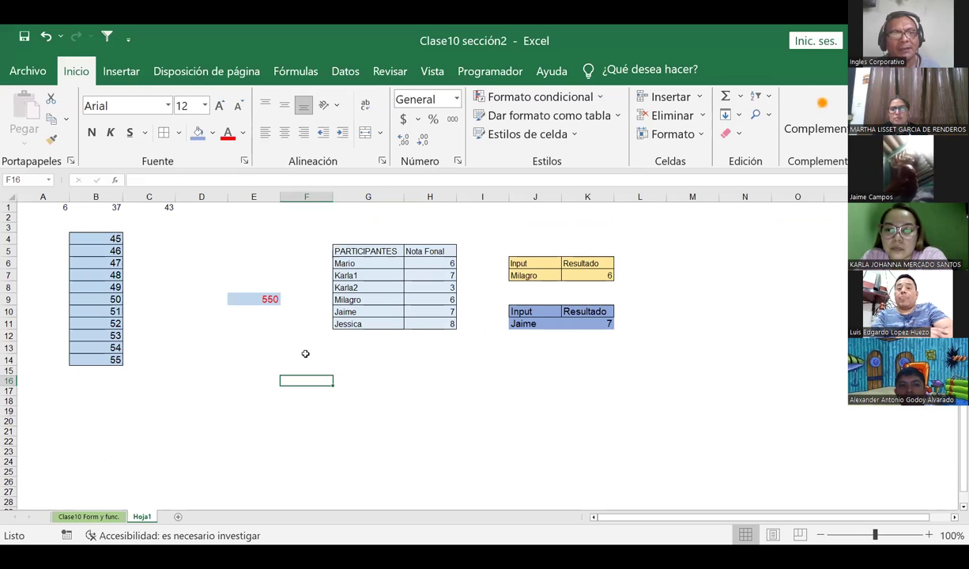
left_click(432, 261)
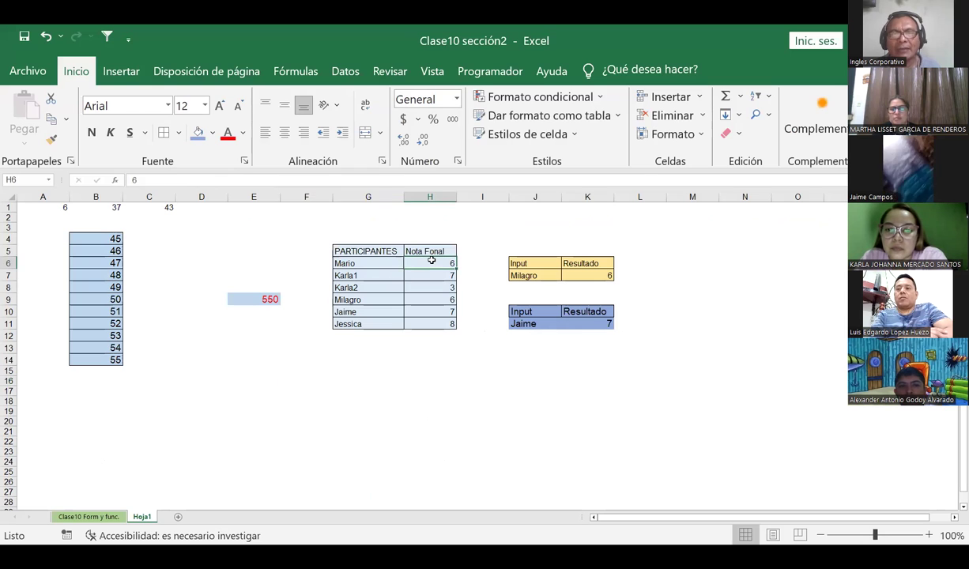
left_click_drag(432, 261, 427, 320)
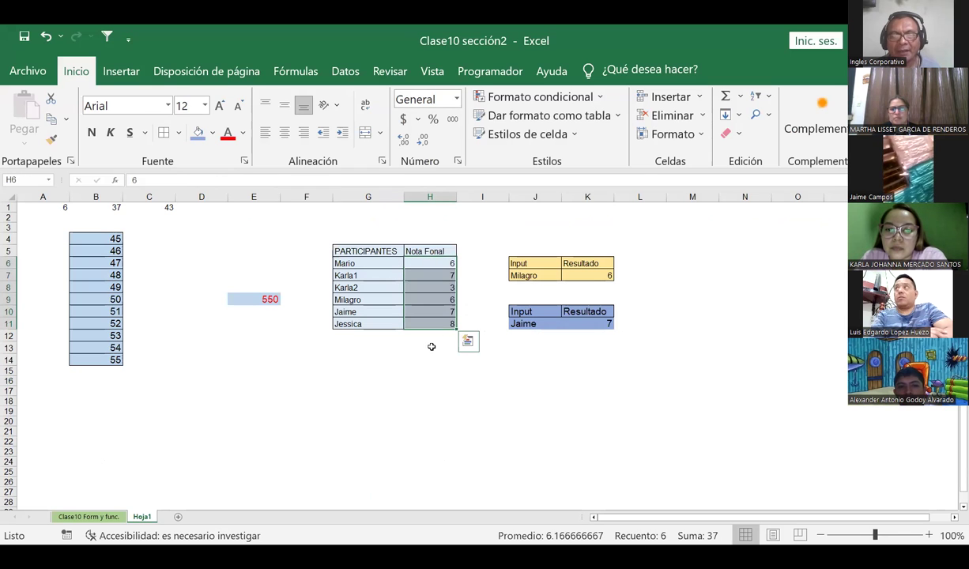
left_click(432, 347)
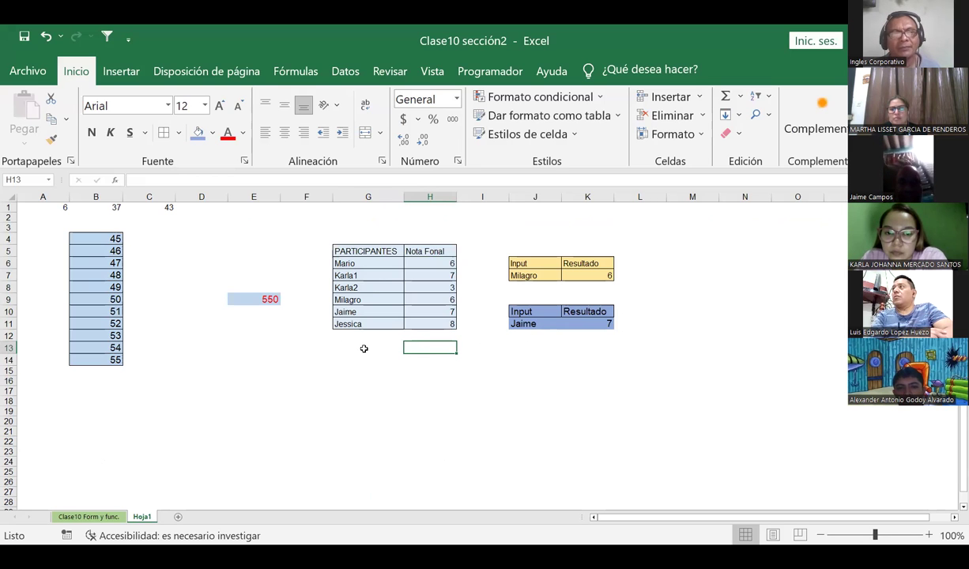
left_click(115, 182)
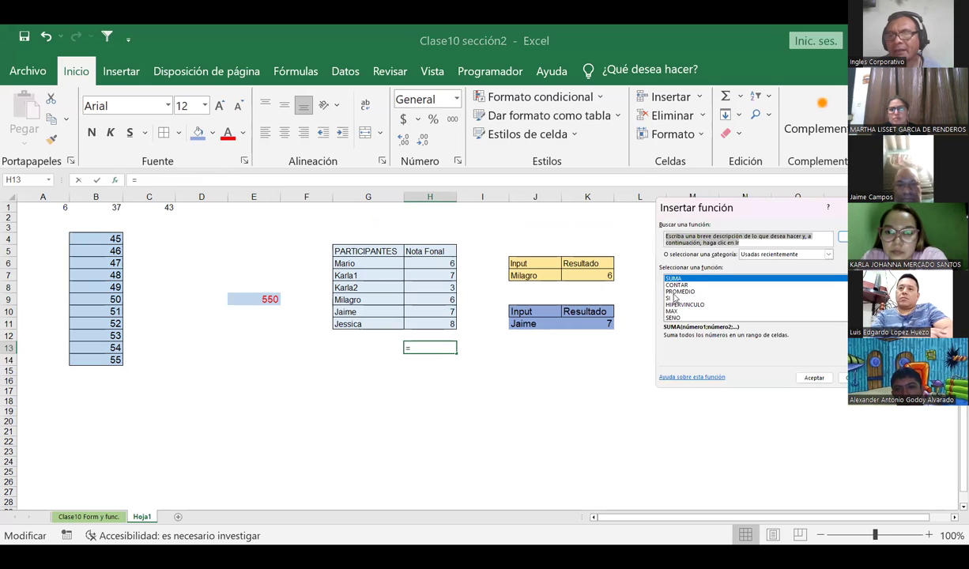
left_click(676, 291)
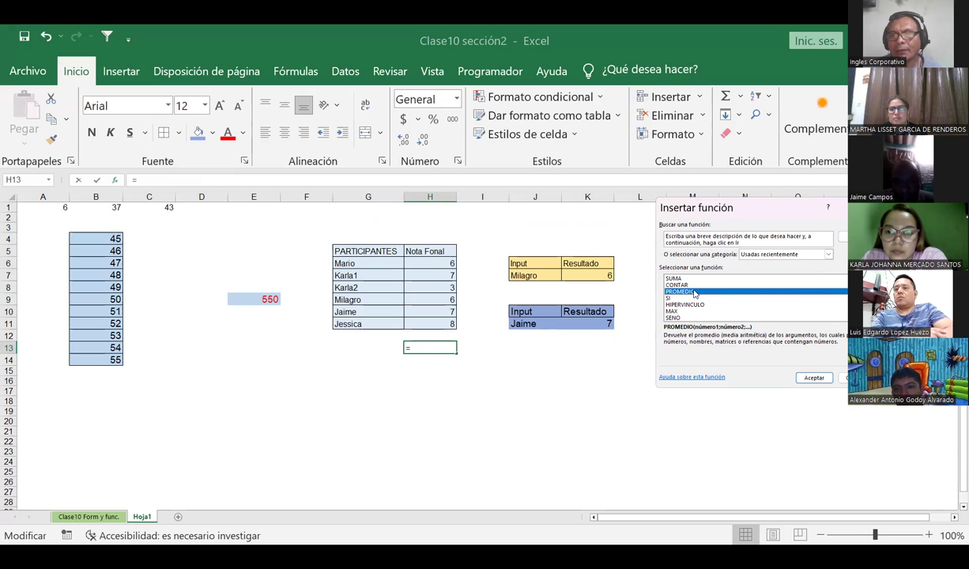
double_click(695, 293)
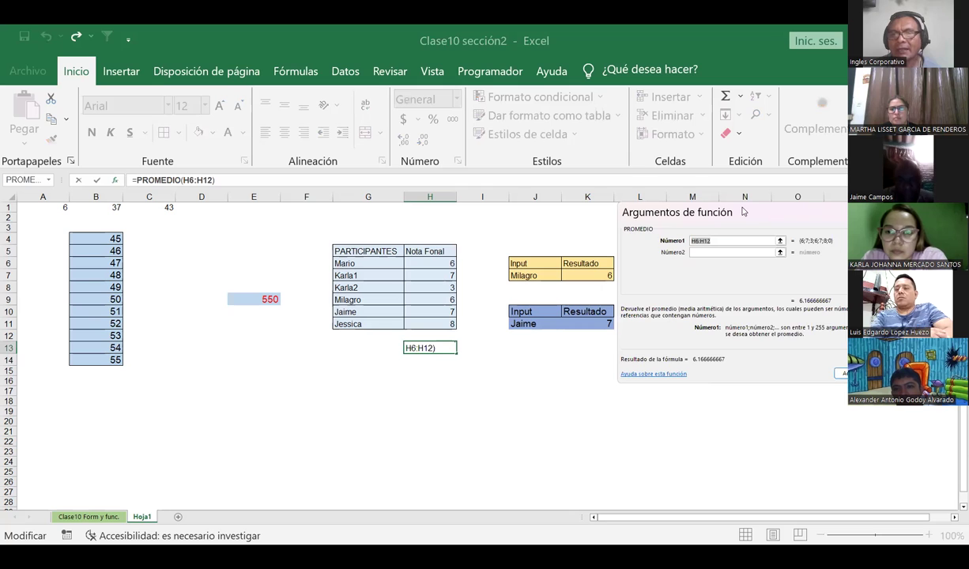
Set PROMEDIO's Número1 to H6:H11 and Número2 to B4:B14, and apply it
left_click_drag(743, 211, 713, 208)
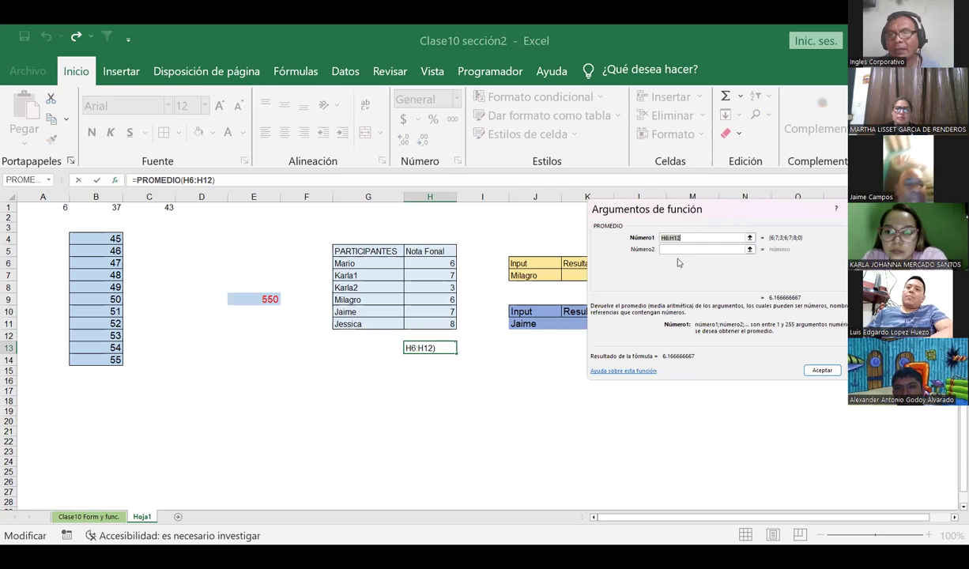
left_click(750, 238)
left_click_drag(429, 263, 429, 323)
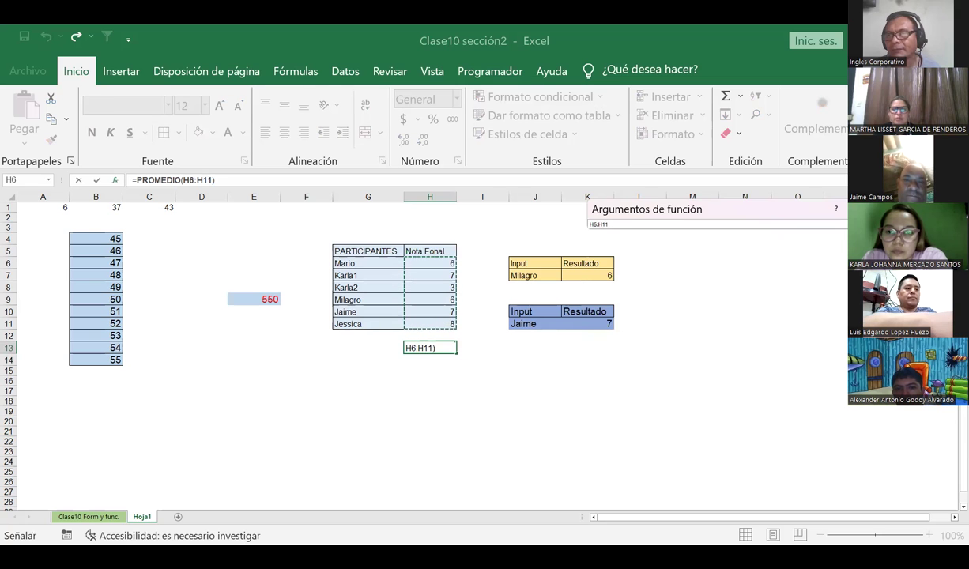
left_click(843, 225)
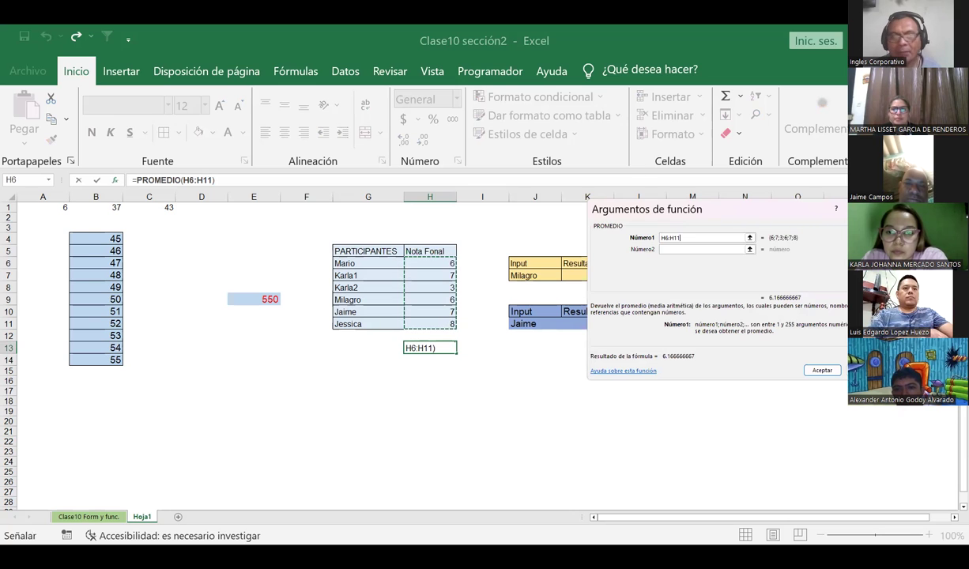
left_click(704, 249)
left_click_drag(264, 279, 62, 283)
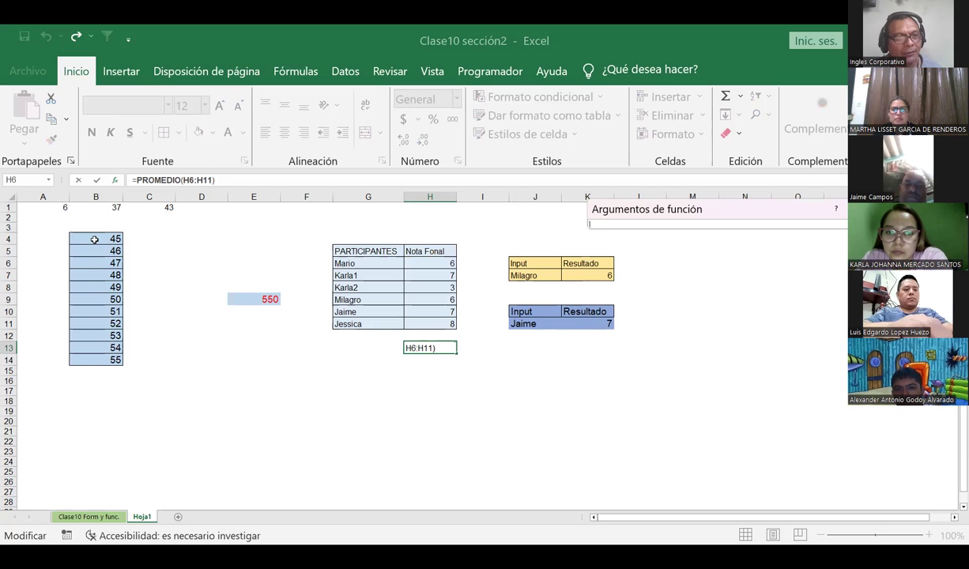
left_click_drag(94, 239, 95, 255)
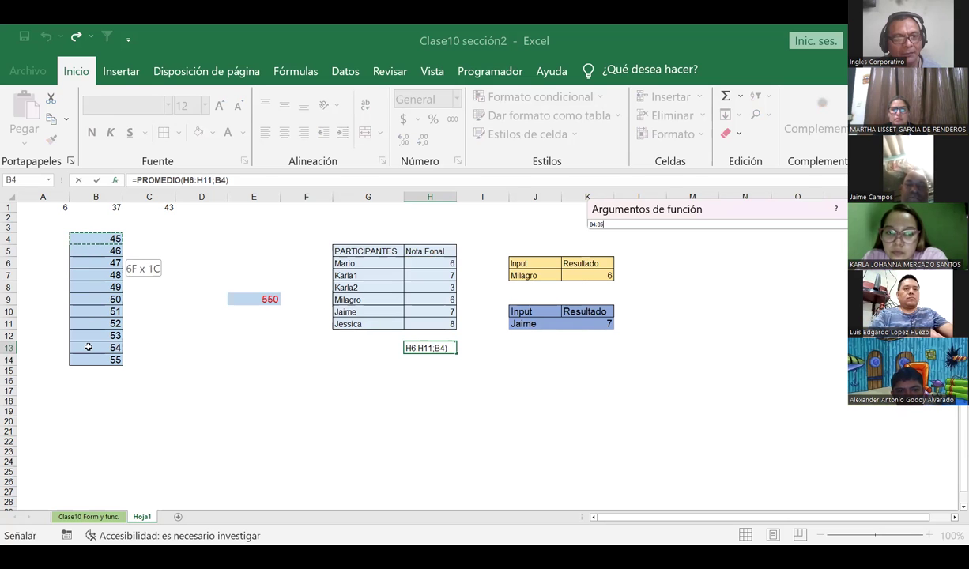
left_click_drag(90, 326, 89, 358)
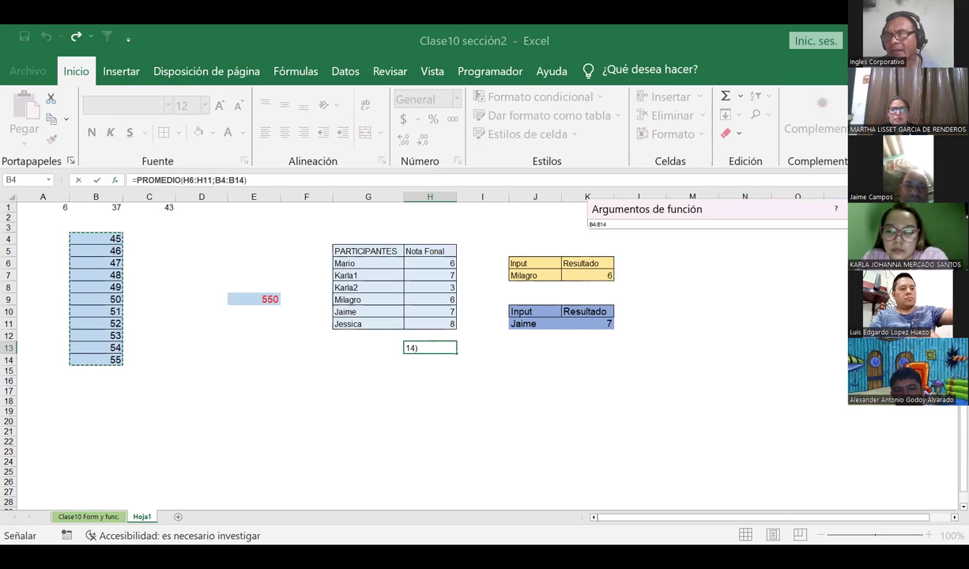
key("BackSpace")
key("Return")
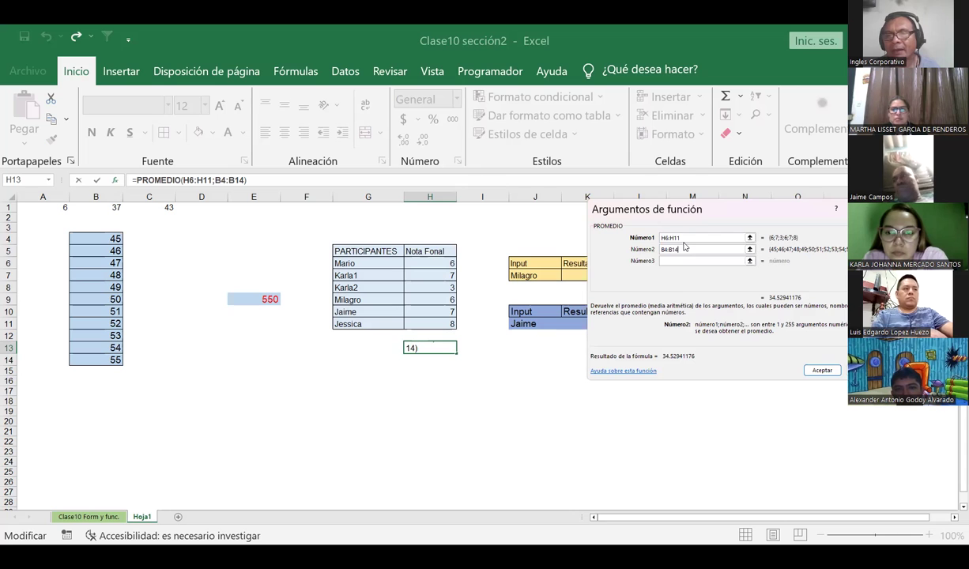
left_click(686, 250)
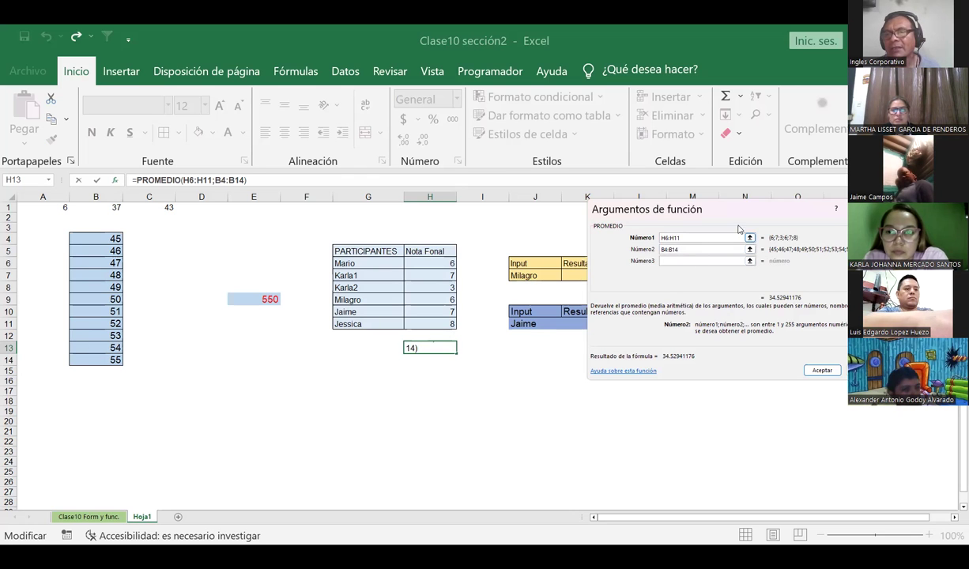
left_click_drag(742, 208, 691, 172)
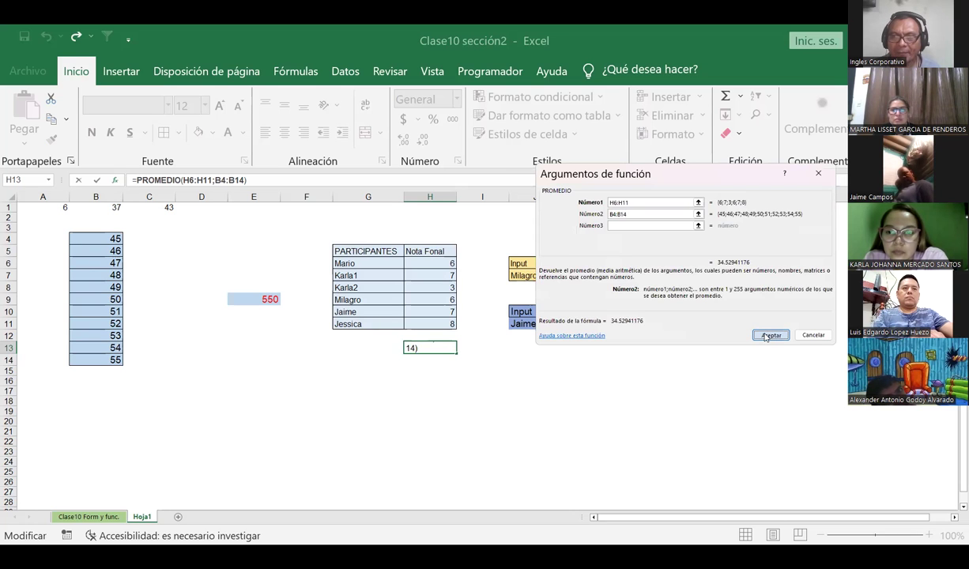
left_click(764, 335)
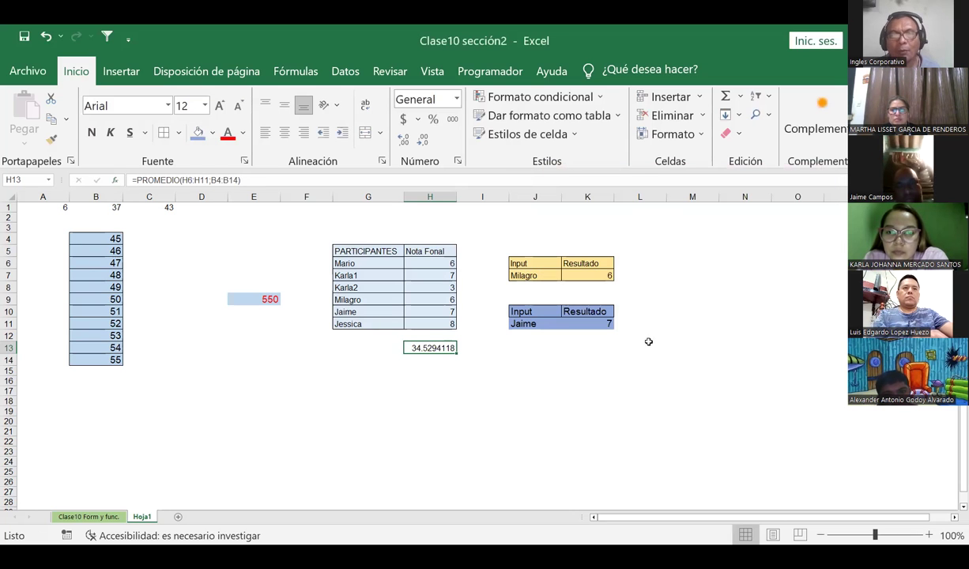
Reduce H13's decimals so it displays 34.53
left_click(422, 139)
left_click(423, 139)
left_click(423, 139)
left_click(423, 139)
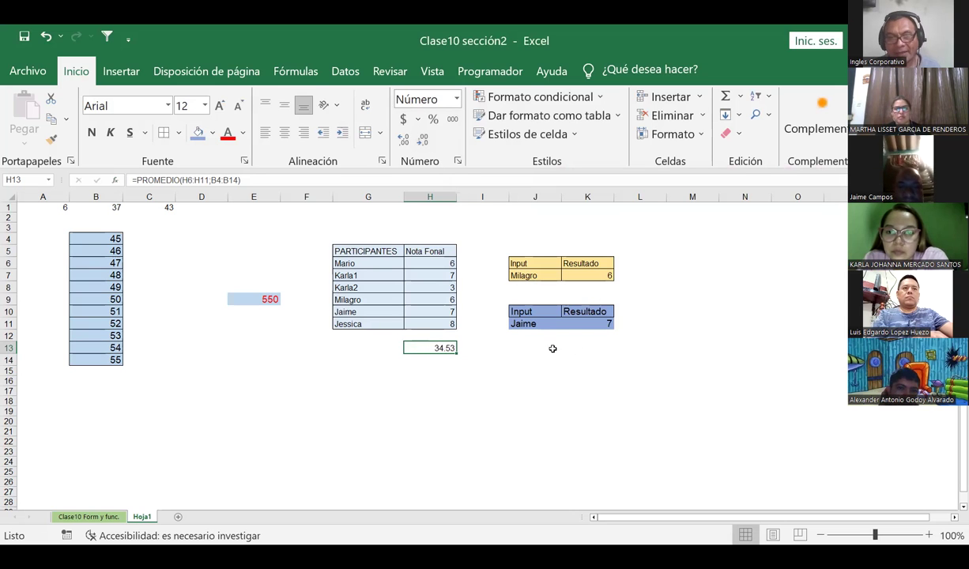
left_click_drag(106, 238, 111, 360)
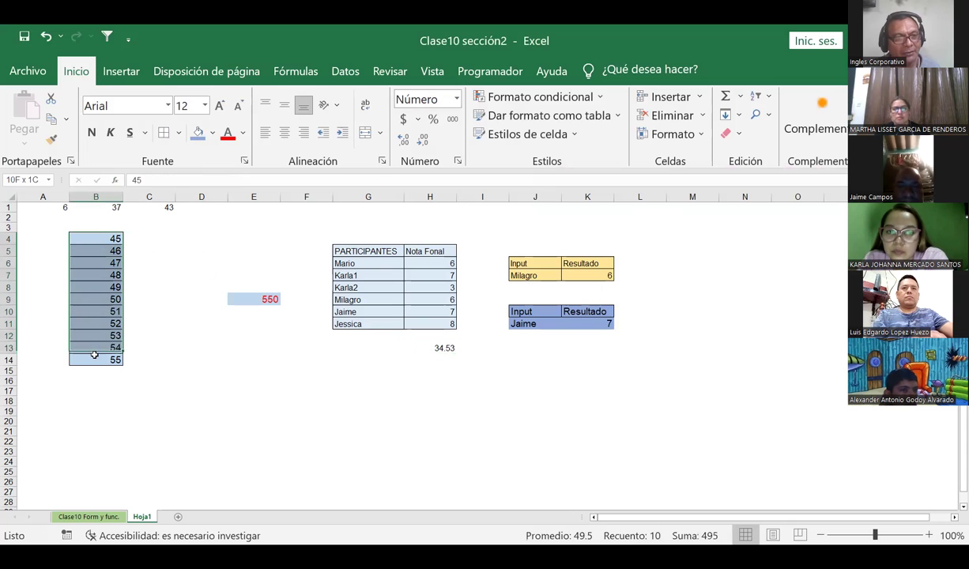
left_click_drag(427, 266, 427, 322)
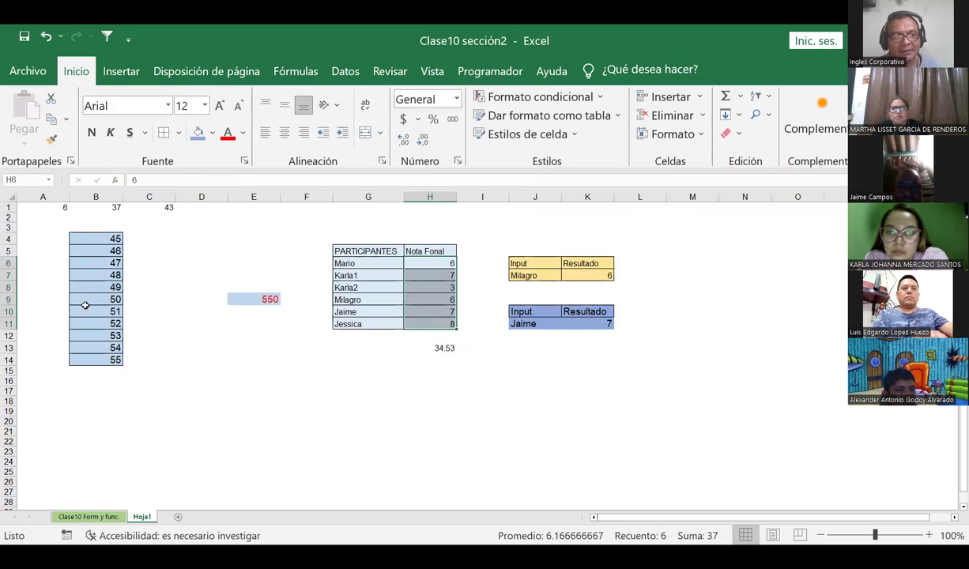
left_click(431, 346)
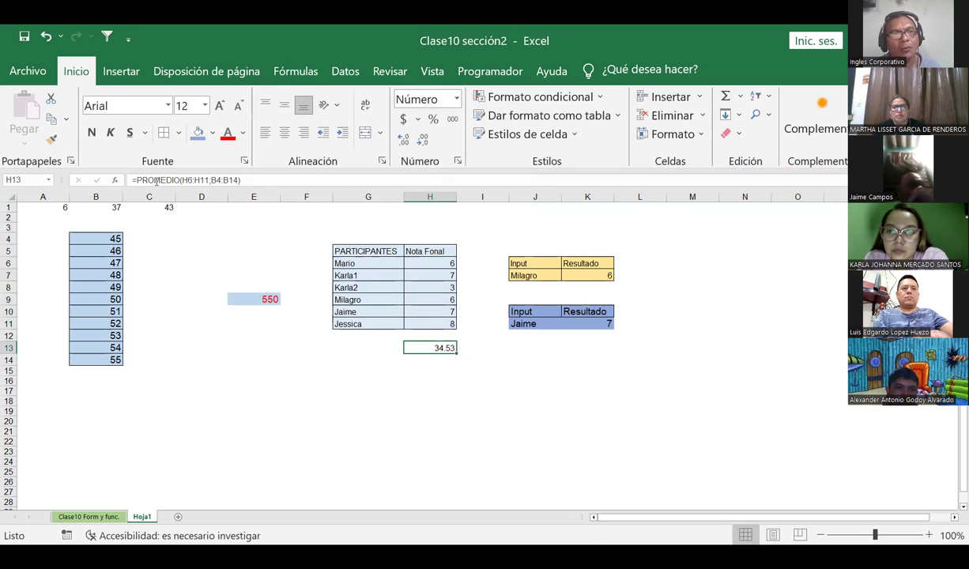
mouse_move(133, 180)
left_mouse_down()
mouse_move(203, 180)
mouse_move(180, 180)
left_mouse_up()
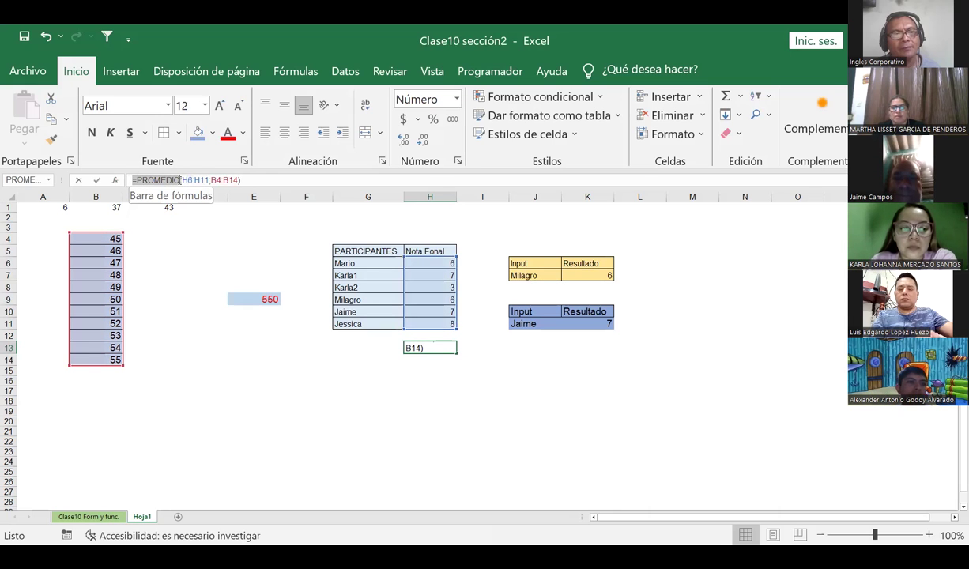
left_click_drag(416, 205, 537, 356)
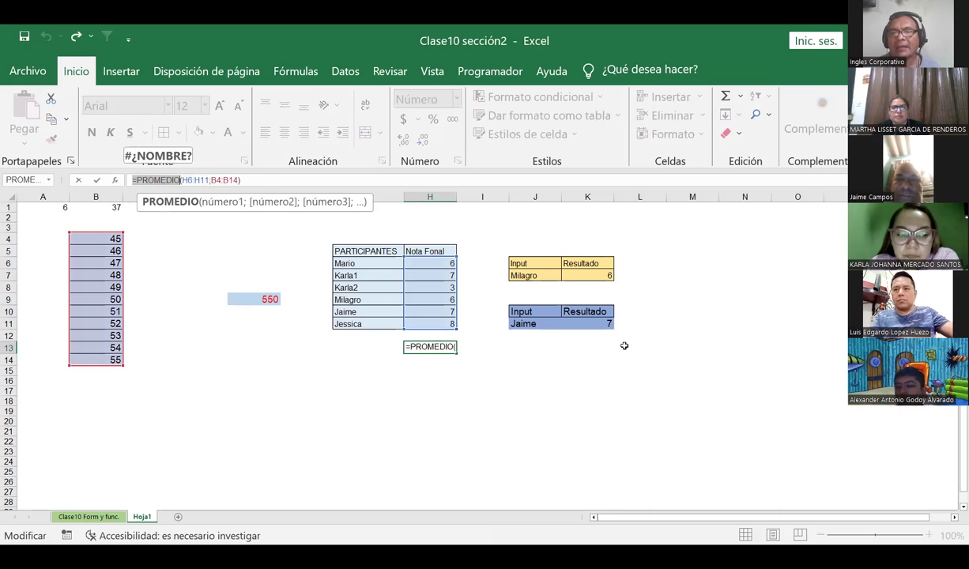
Enter =(B4:B14+H6:H11)/17 in J14, which returns #¡VALOR!
left_click(537, 356)
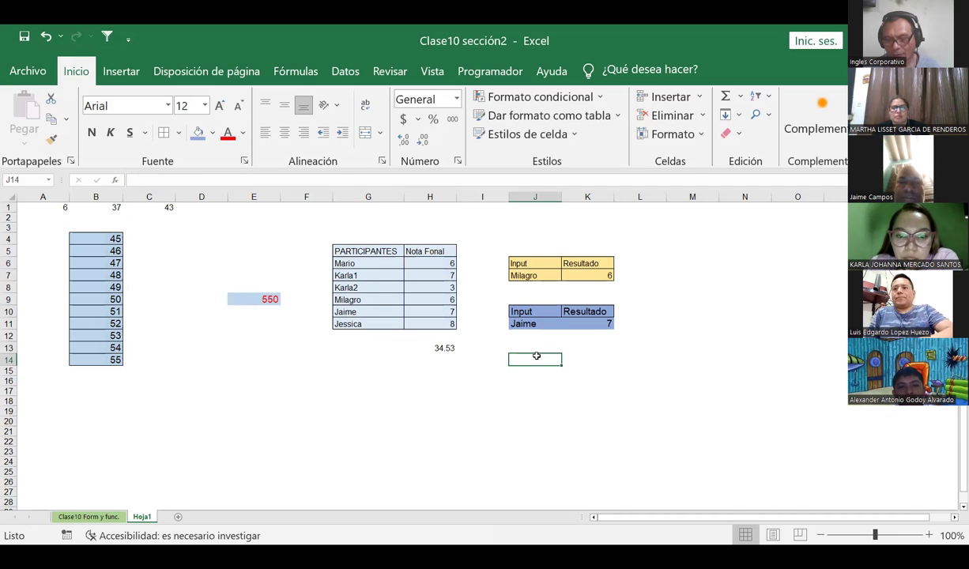
type("=(")
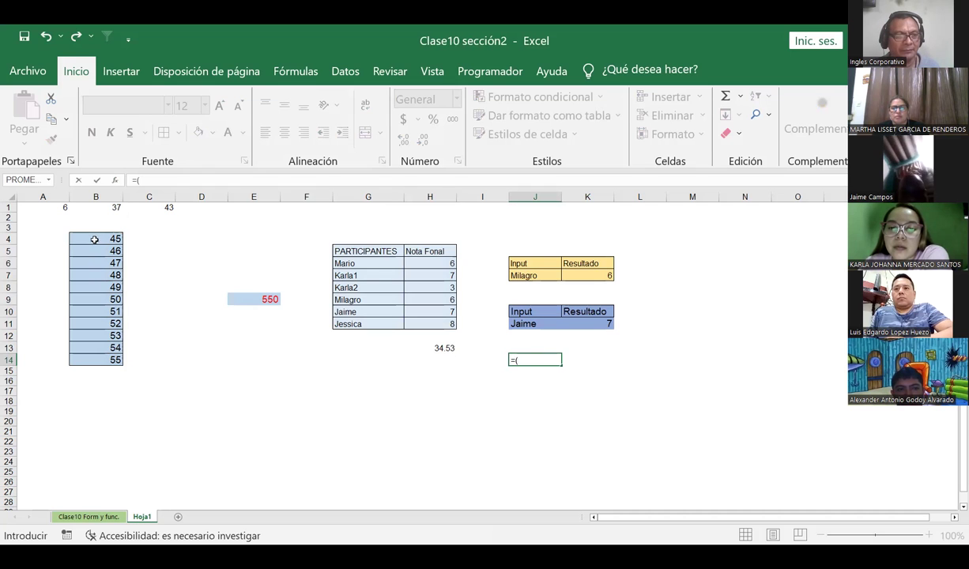
left_click_drag(85, 239, 93, 356)
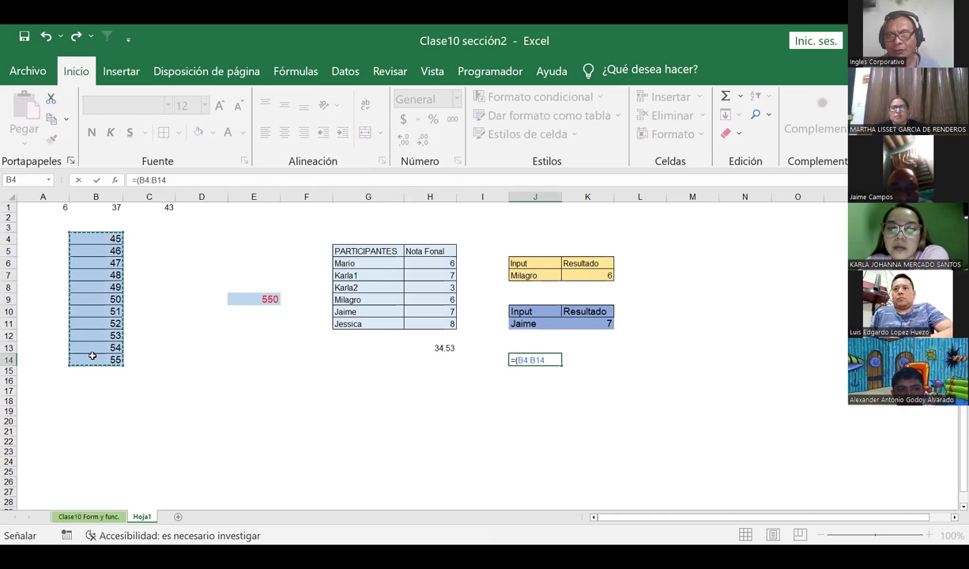
type("+")
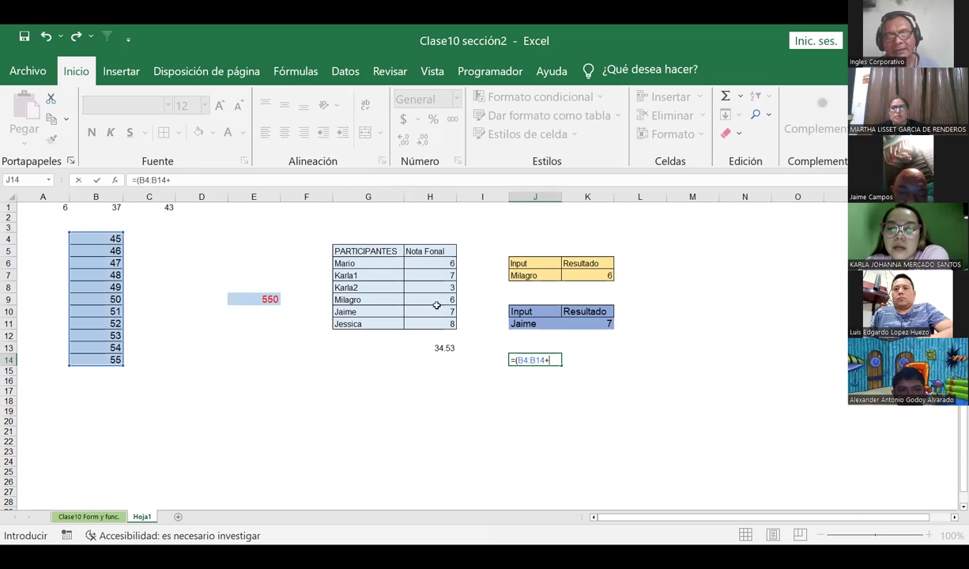
left_click_drag(426, 263, 436, 322)
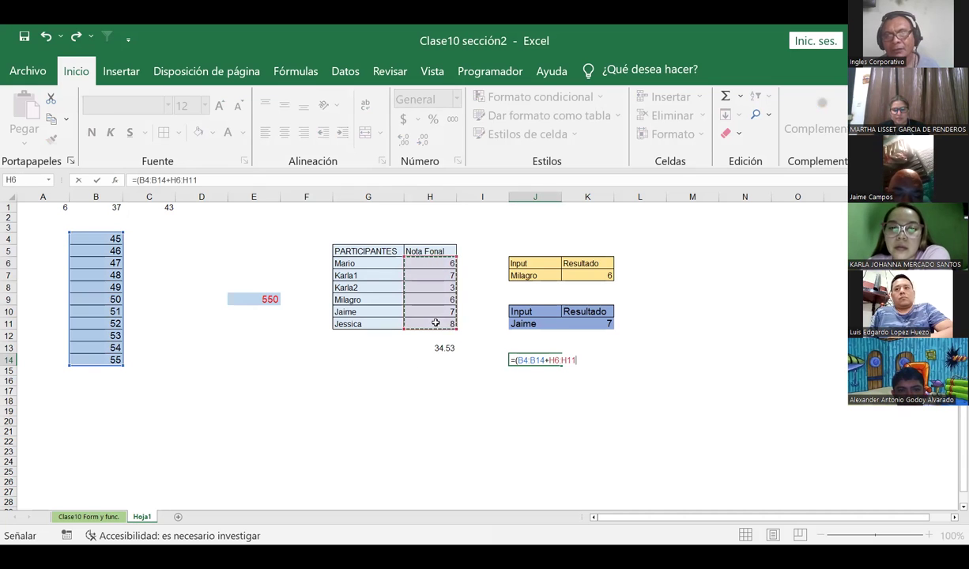
type(")")
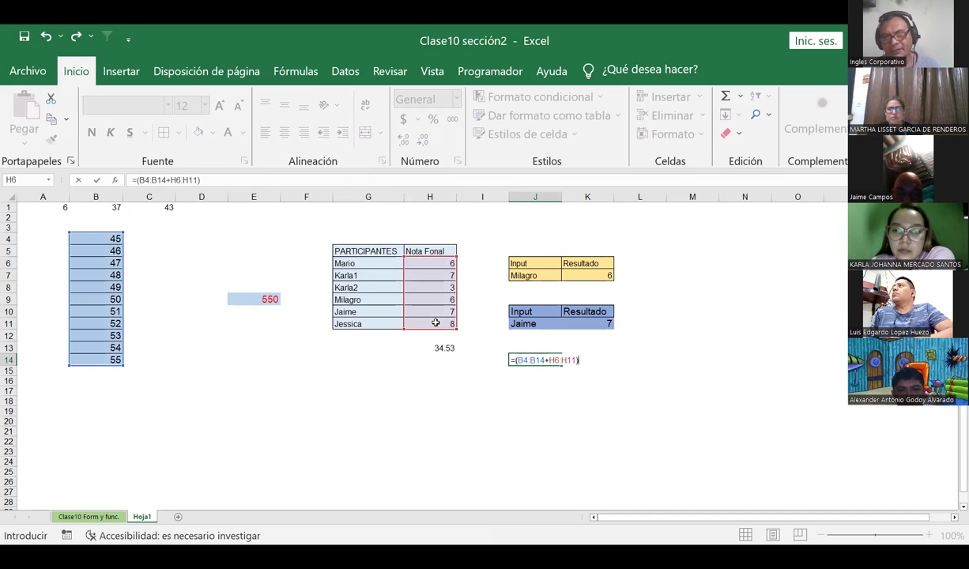
type("/")
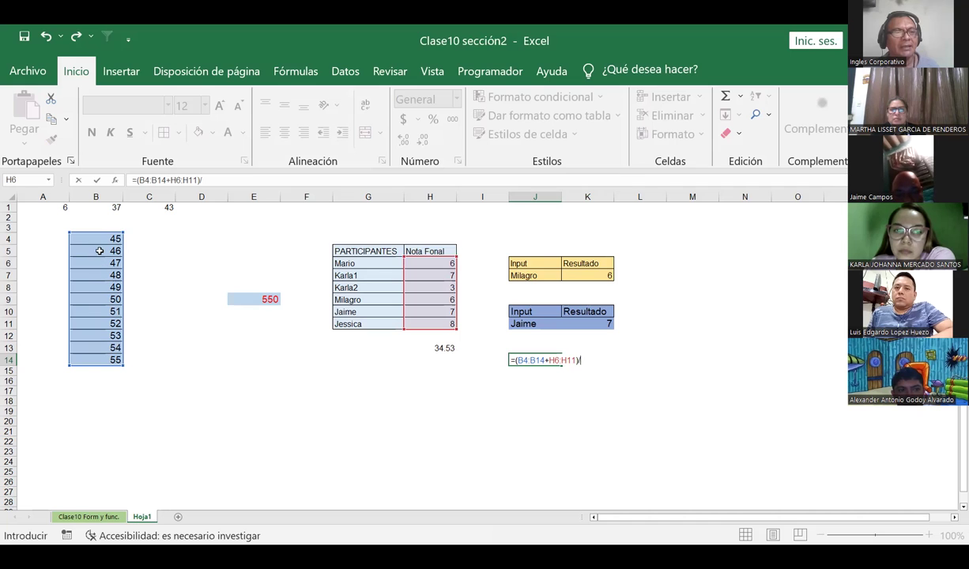
type("17")
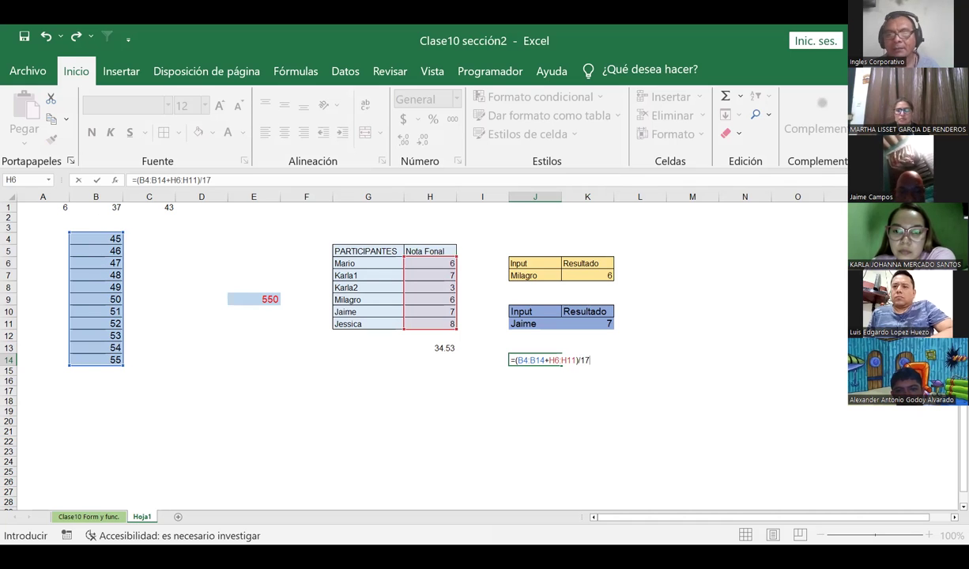
key("Return")
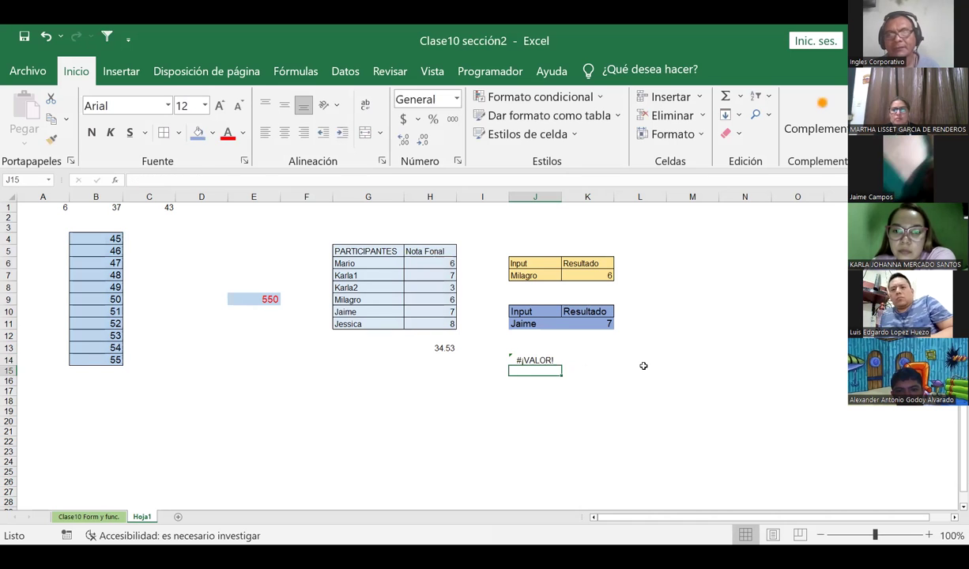
Replace the + between the ranges in J14's formula with a ; separator
left_click(527, 359)
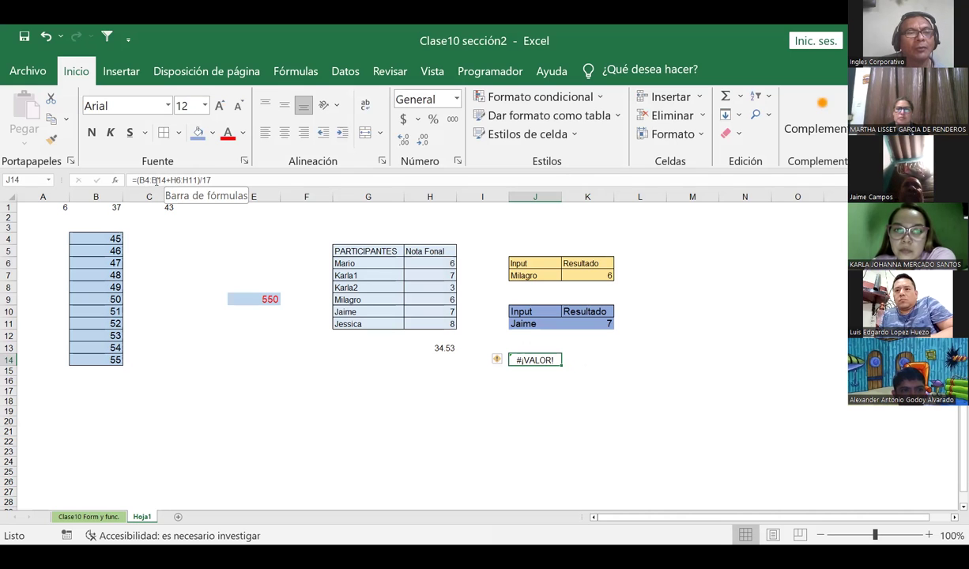
left_click(166, 180)
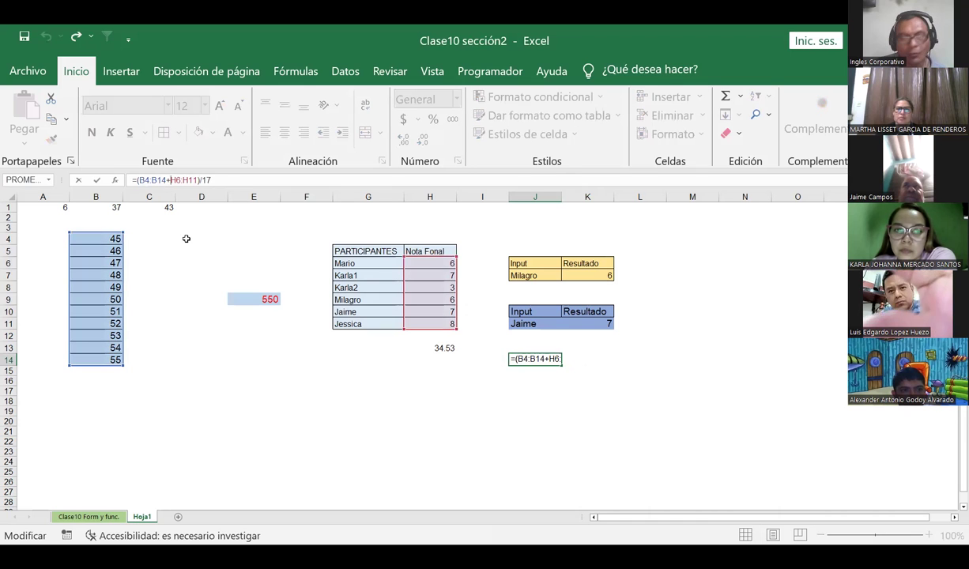
key("BackSpace")
type(";")
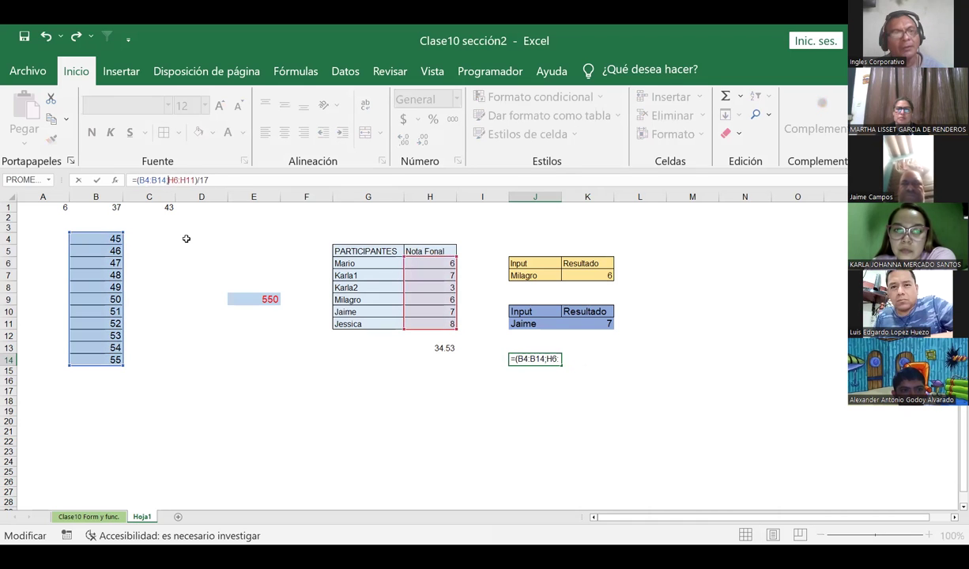
key("ctrl+Return")
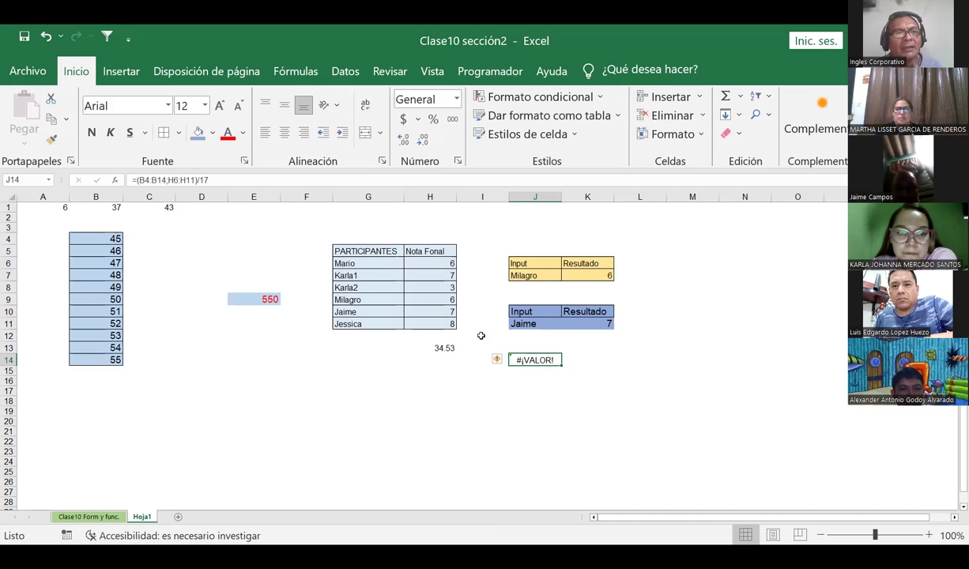
Delete J14's formula back to =(B4
left_click(213, 179)
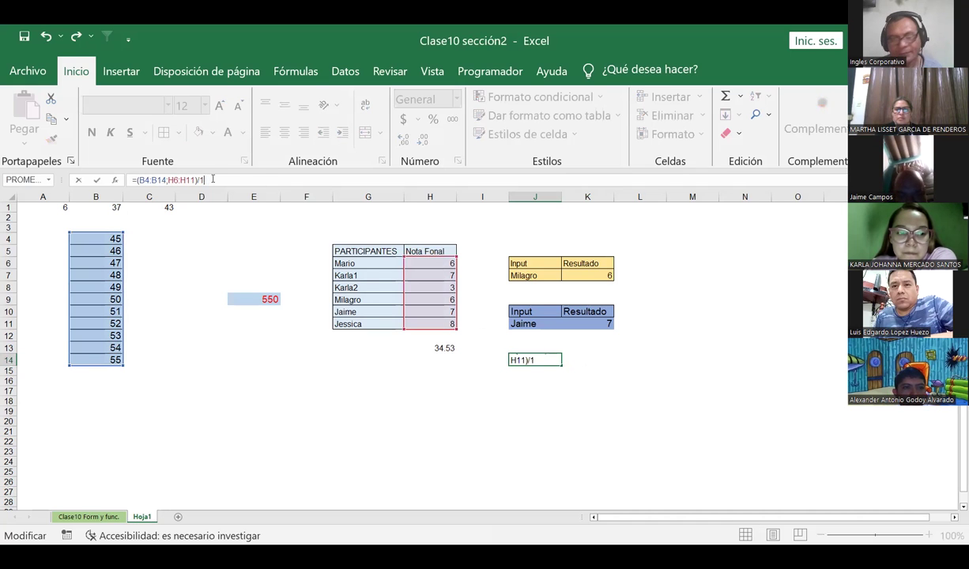
key("BackSpace")
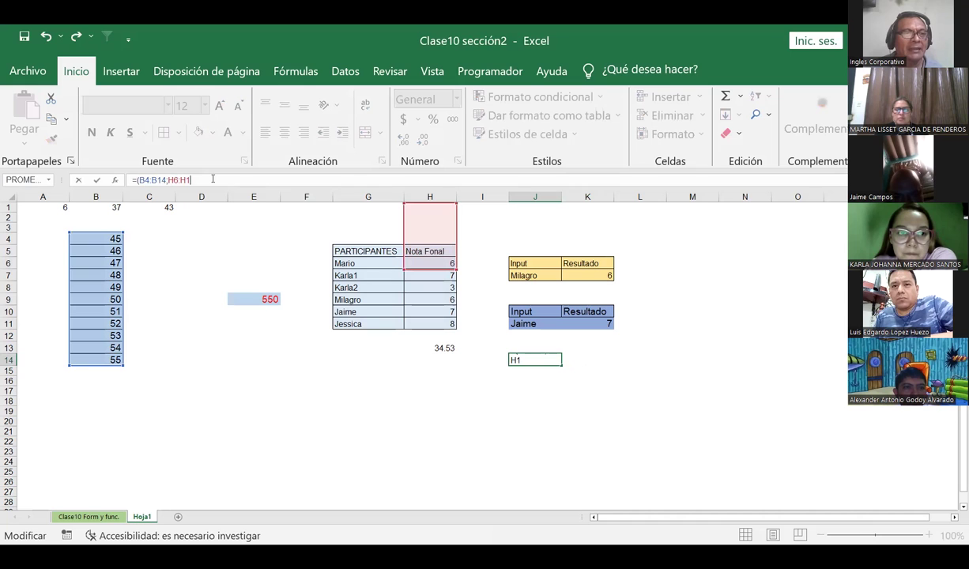
key("BackSpace")
key("BackSpace")
key("BackSpace")
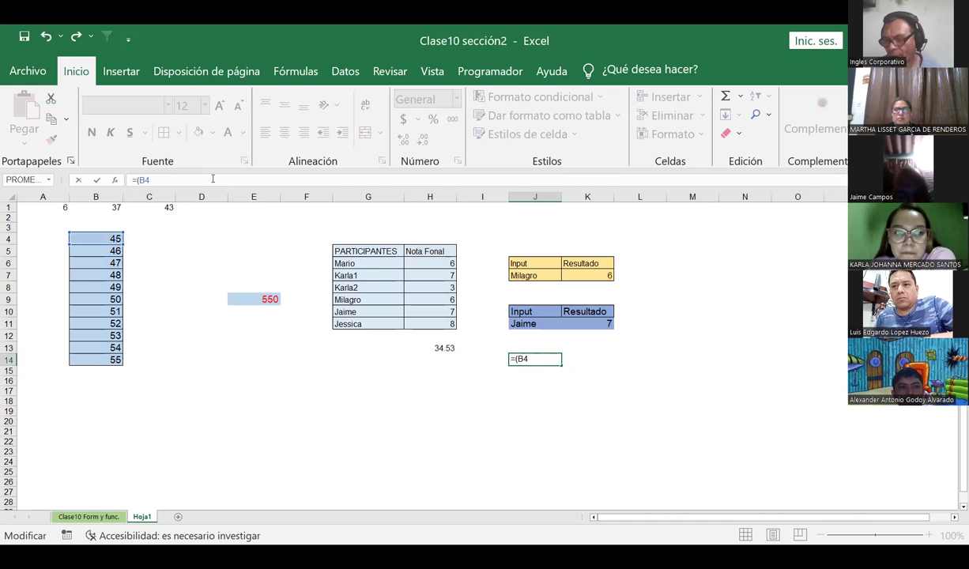
Rebuild J14 as =(B4+B5+H7+H9), giving 104
type("+")
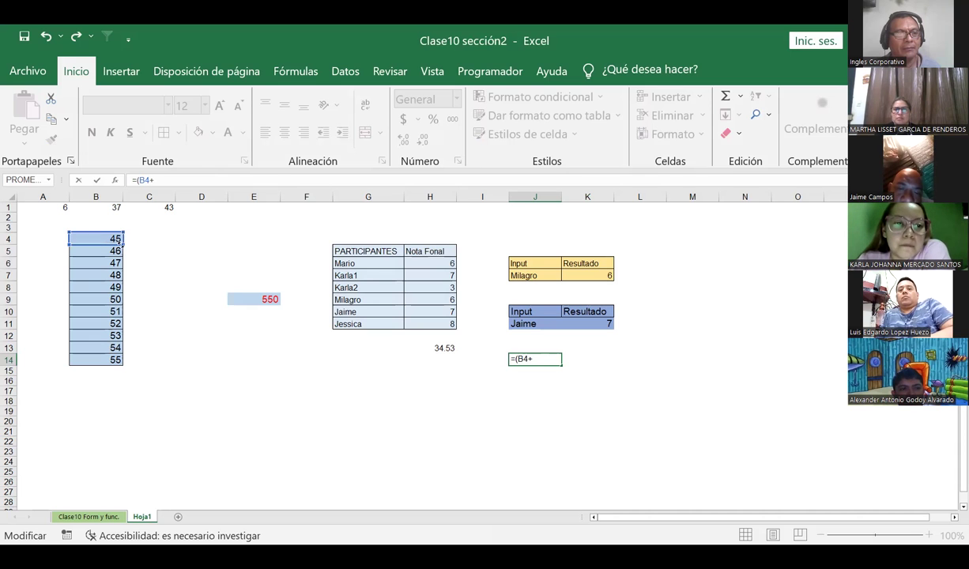
left_click_drag(117, 238, 121, 361)
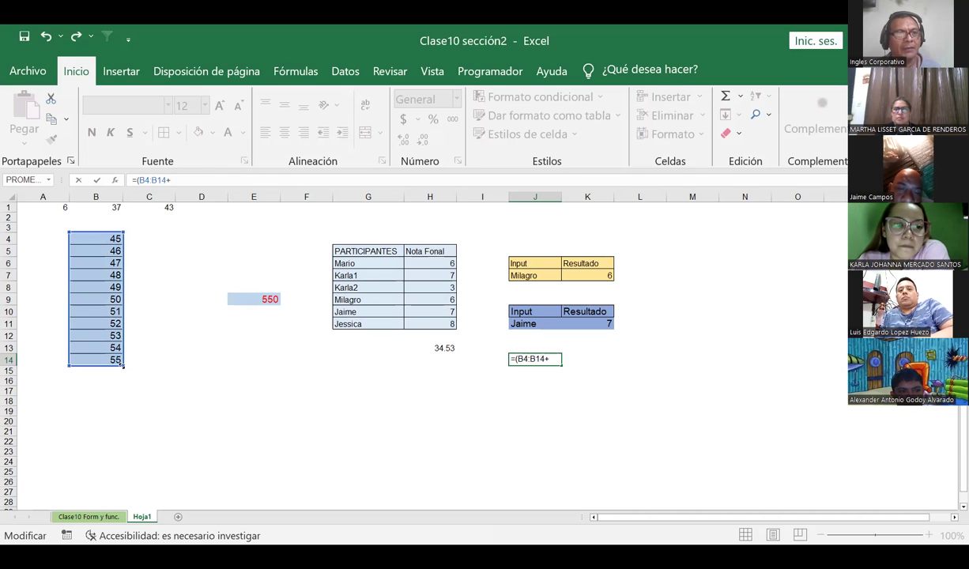
left_click_drag(121, 361, 119, 249)
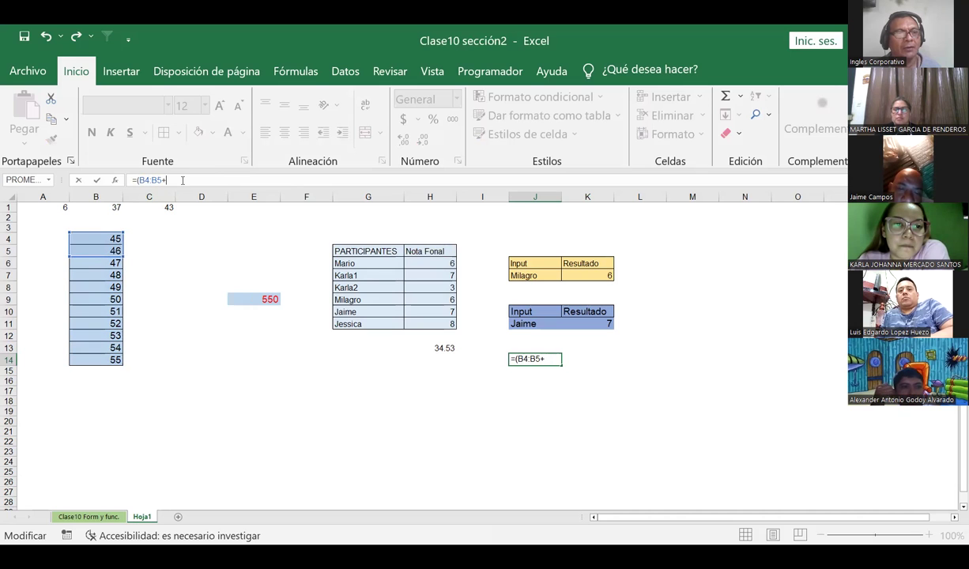
key("BackSpace")
key("BackSpace")
key("BackSpace")
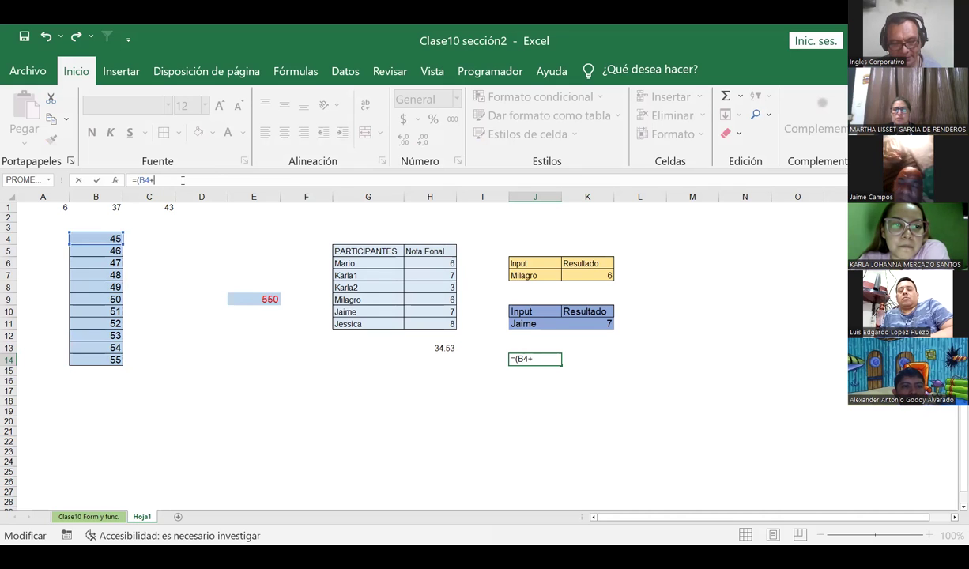
type("b5+")
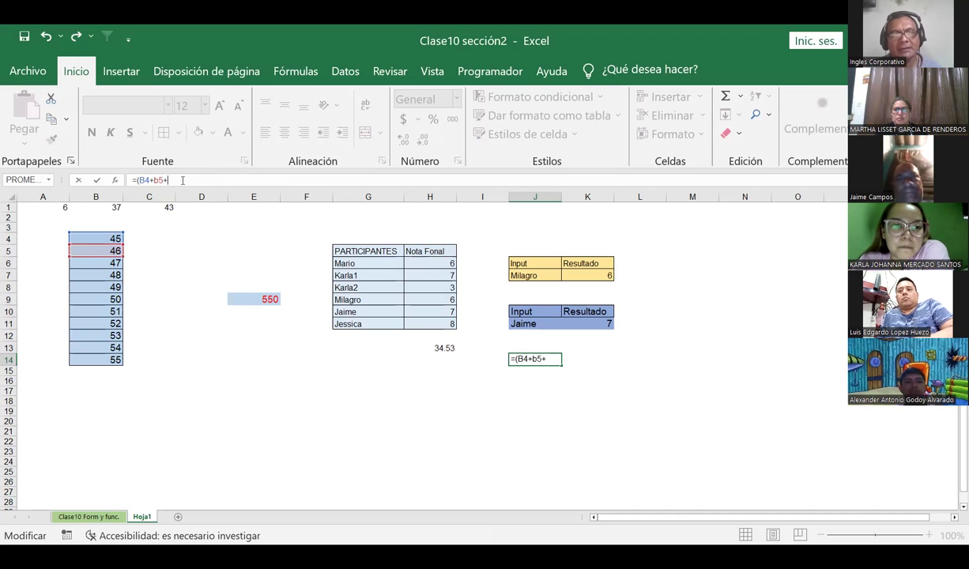
left_click(423, 275)
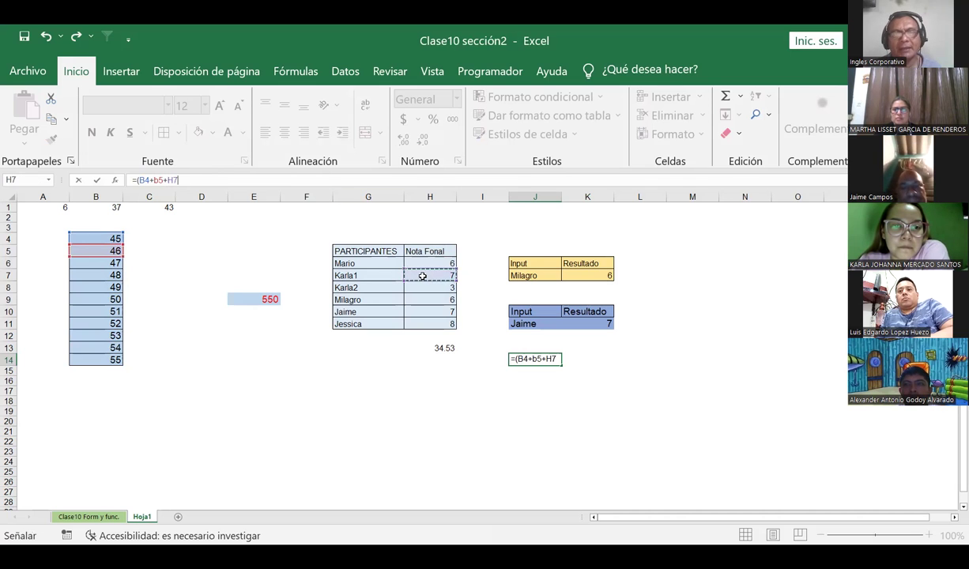
type("+")
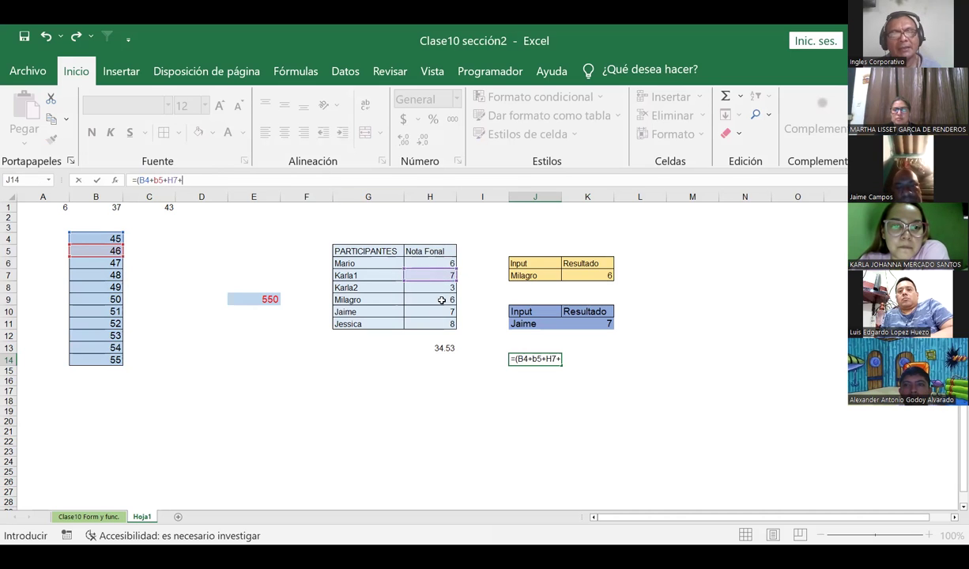
left_click(442, 300)
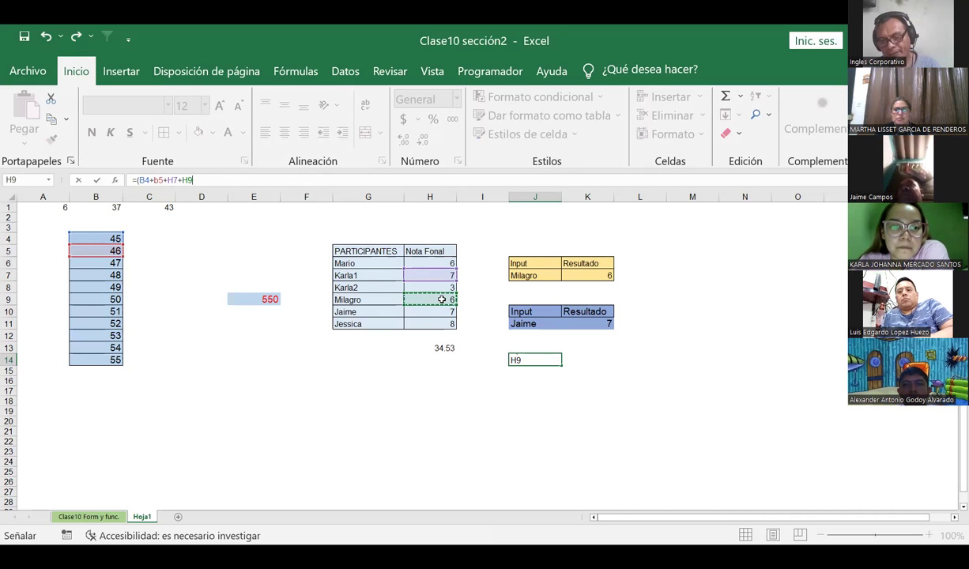
type(")")
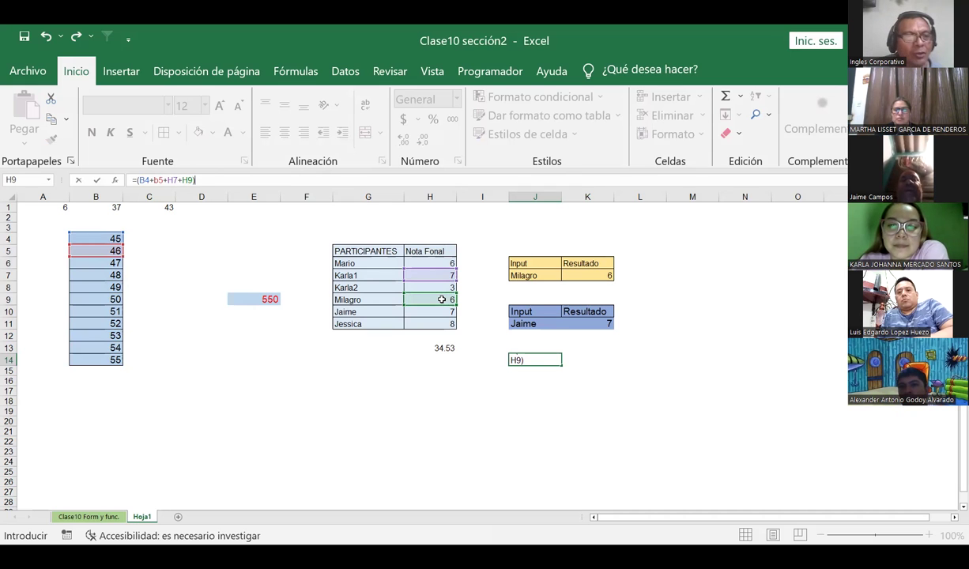
key("ctrl+Return")
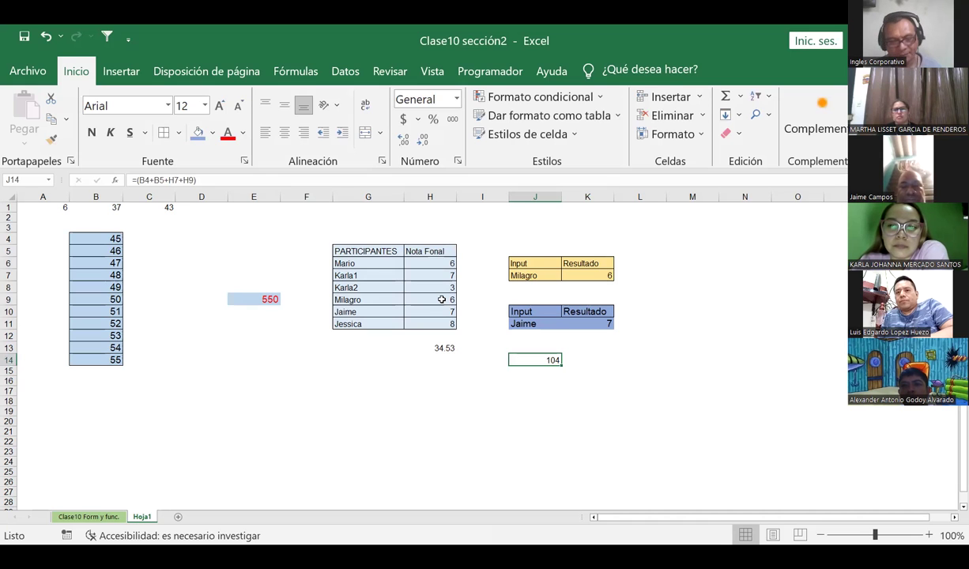
key("F2")
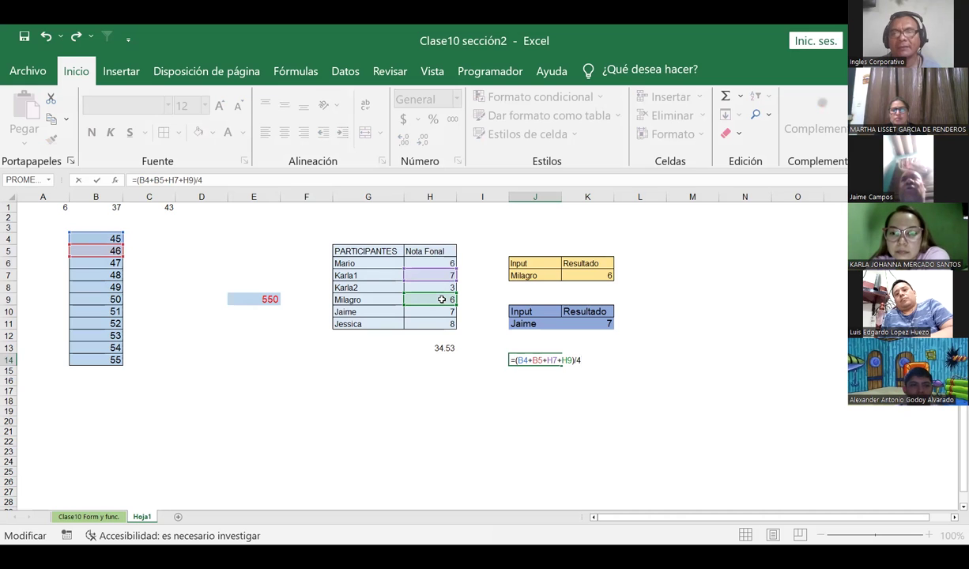
Commit =(B4+B5+H7+H9)/4 in J14, showing 26, and compare with H13's 34.53
key("Return")
key("Up")
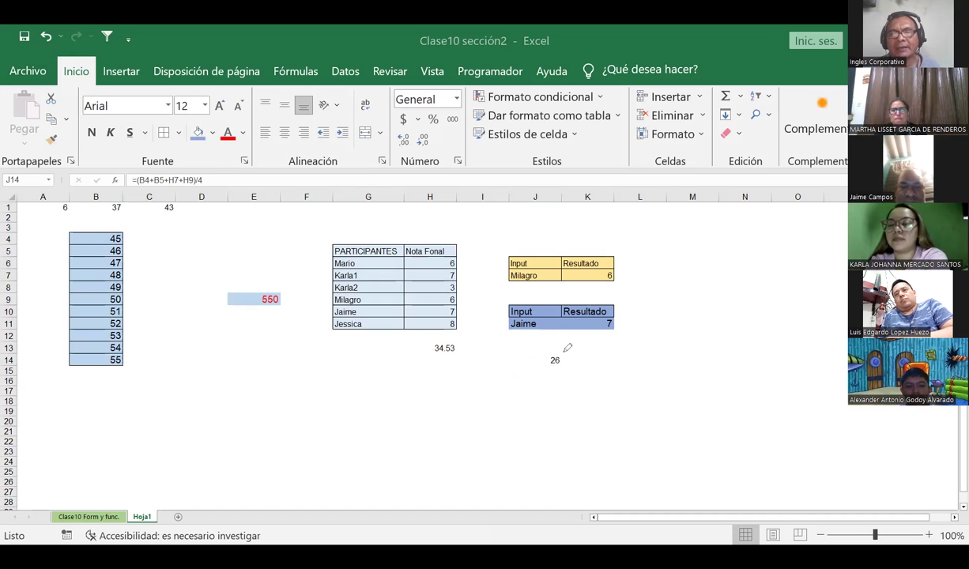
left_click_drag(568, 348, 558, 345)
mouse_move(249, 174)
left_mouse_down()
mouse_move(158, 162)
mouse_move(208, 158)
left_mouse_up()
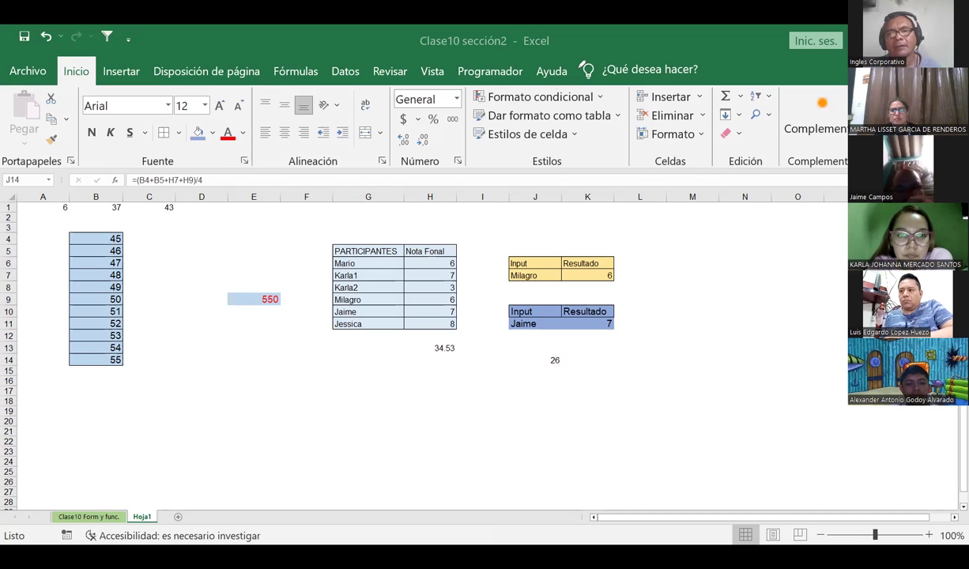
left_click(444, 348)
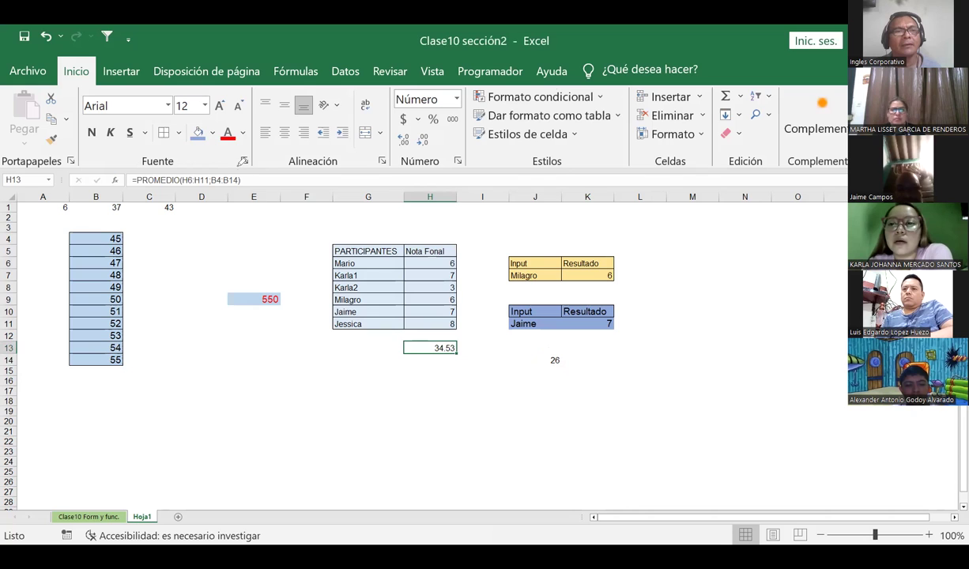
left_click_drag(240, 164, 111, 180)
left_click_drag(175, 156, 152, 174)
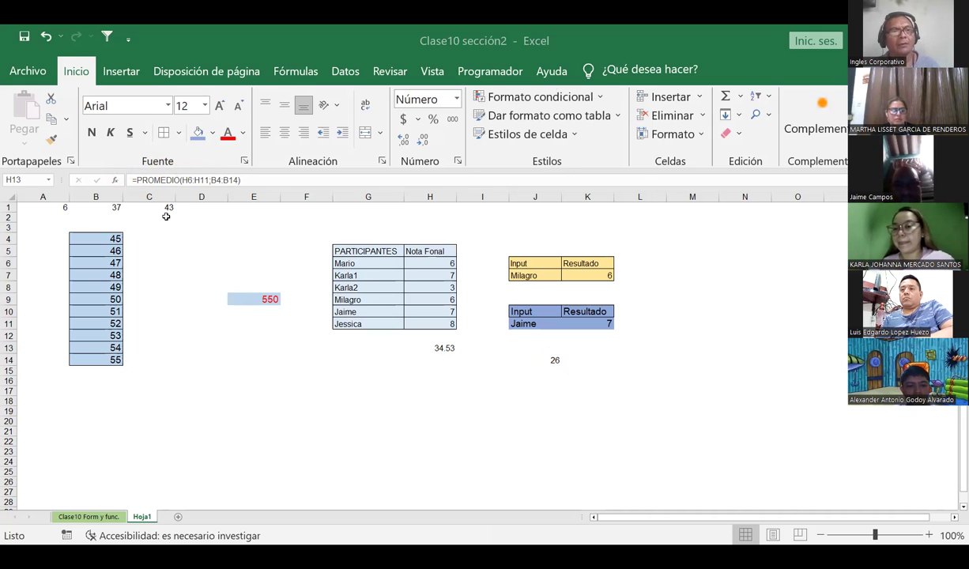
left_click(251, 263)
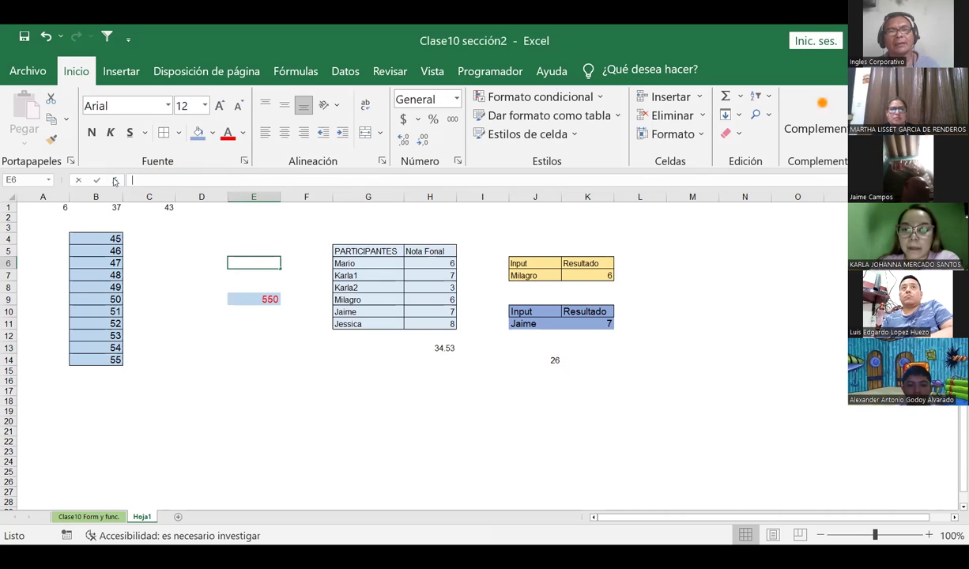
Bring up Insertar función for E6 and scroll through the function list
left_click(115, 180)
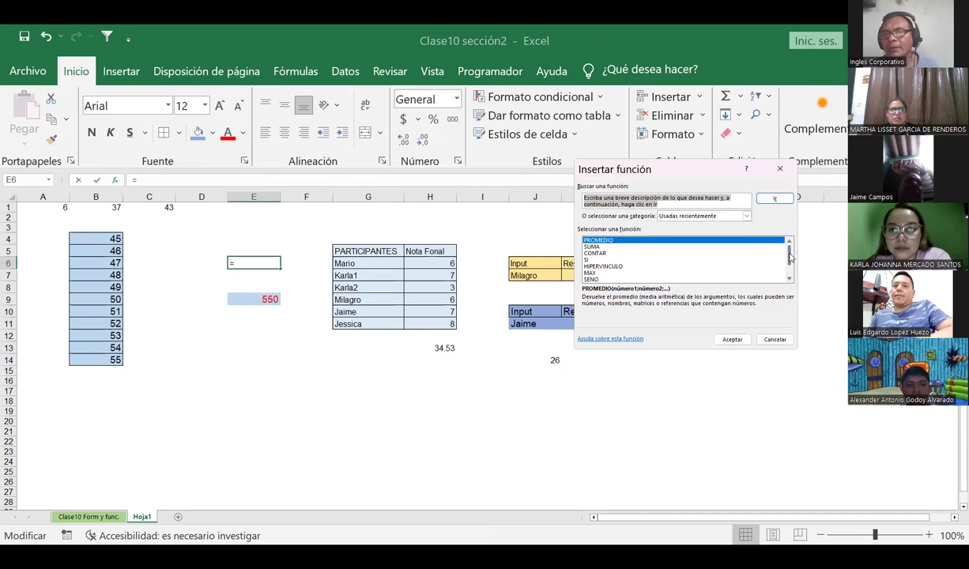
left_click(788, 274)
mouse_move(788, 274)
left_mouse_down()
mouse_move(789, 255)
mouse_move(788, 269)
left_mouse_up()
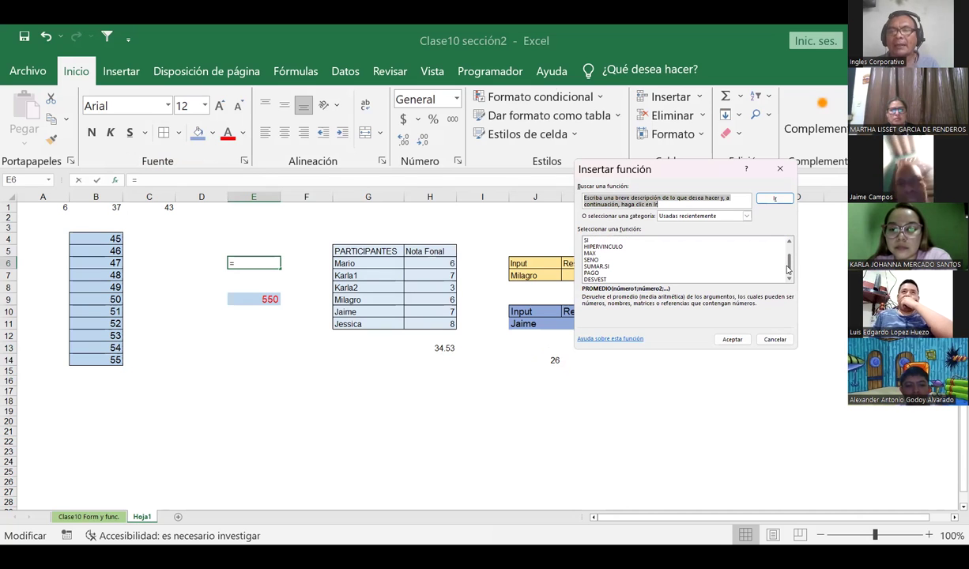